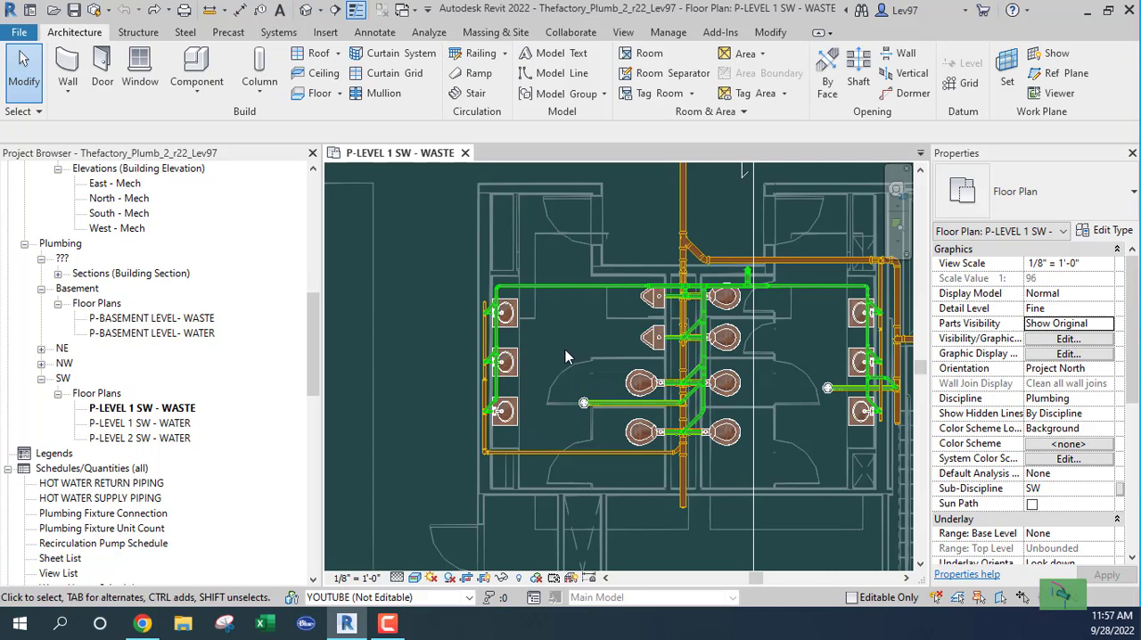
- Turn on the Thefactory_Mech_r22.rvt link in the Level 1 SW waste plan's visibility overrides
middle_click_drag(565, 357, 522, 380)
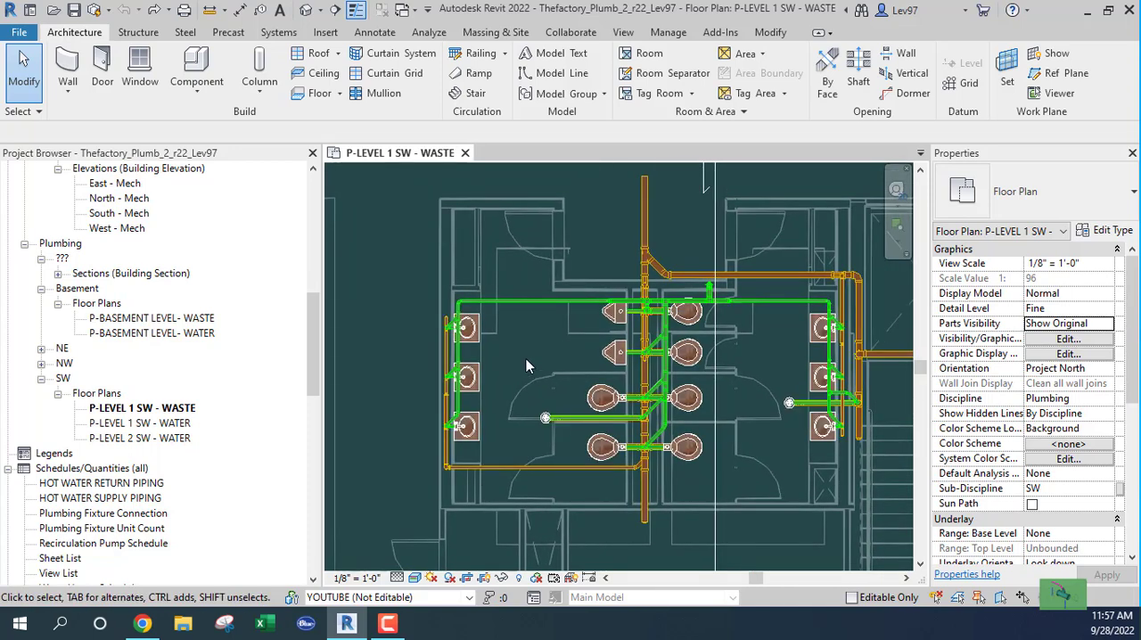
key("v")
key("v")
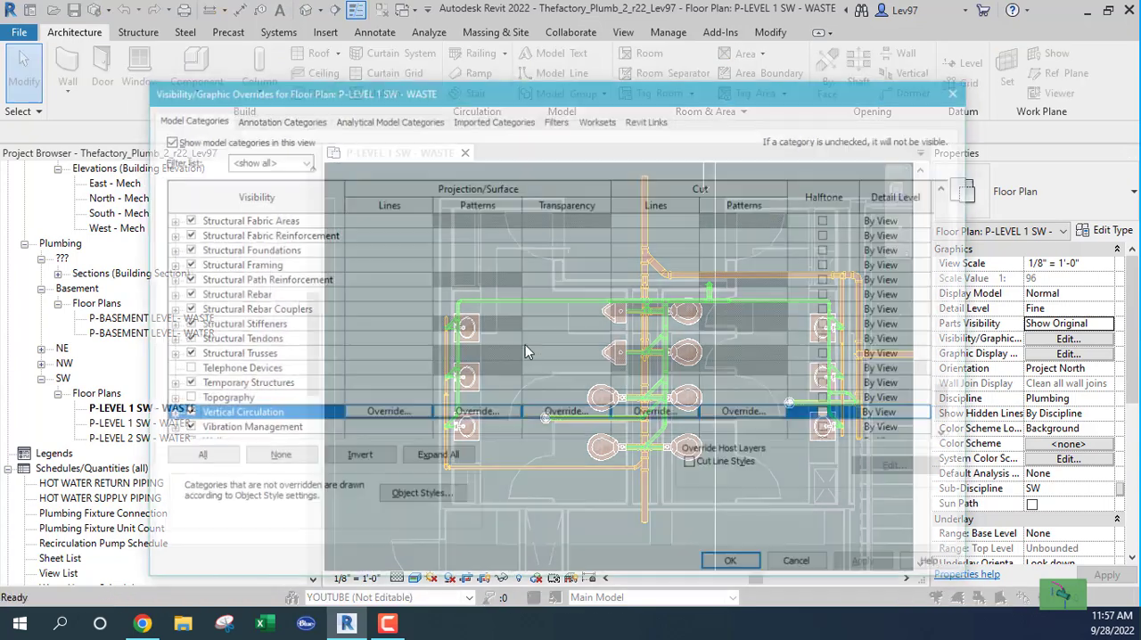
left_click(648, 118)
left_click(182, 207)
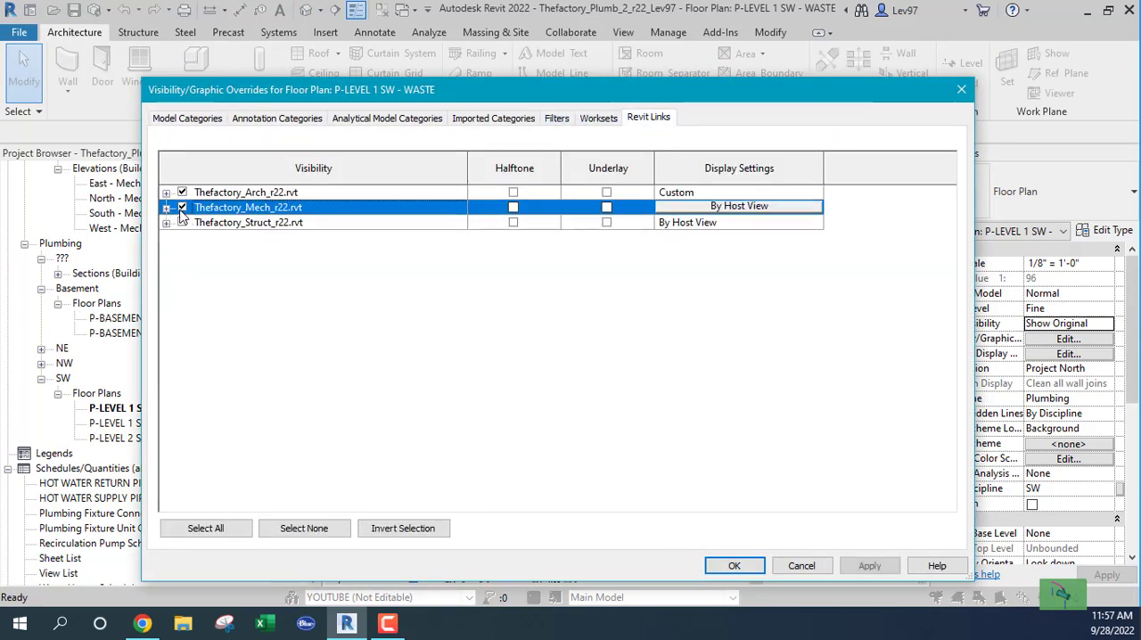
left_click(734, 565)
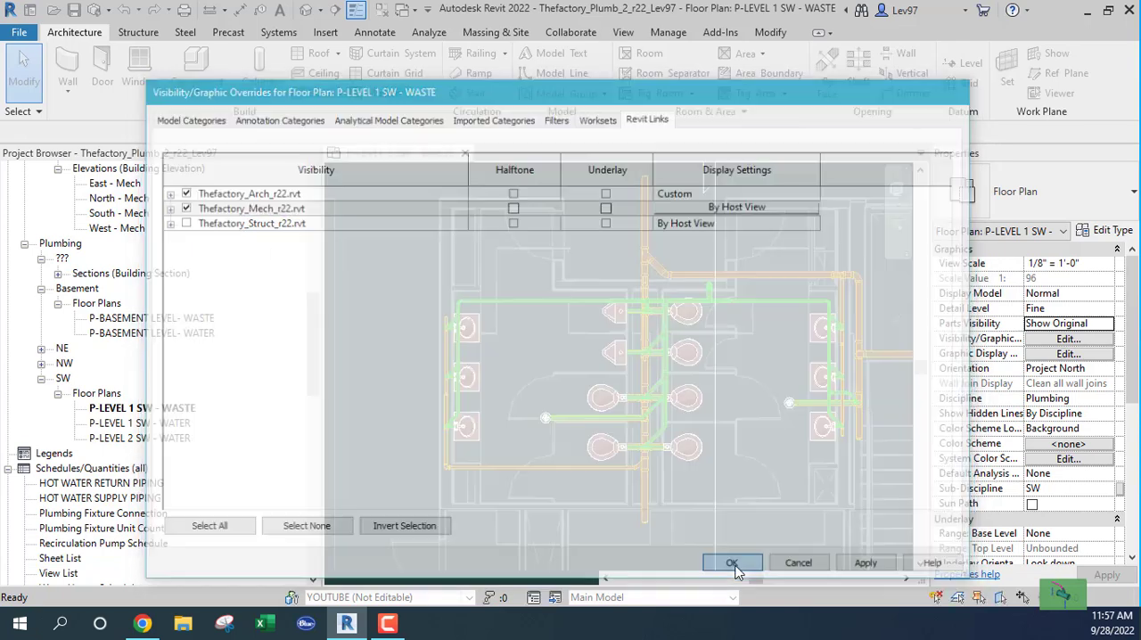
- Examine where the linked mechanical ductwork crosses the 2" sanitary pipe below the restroom lavatories, and the section line nearby
middle_click_drag(561, 394, 571, 360)
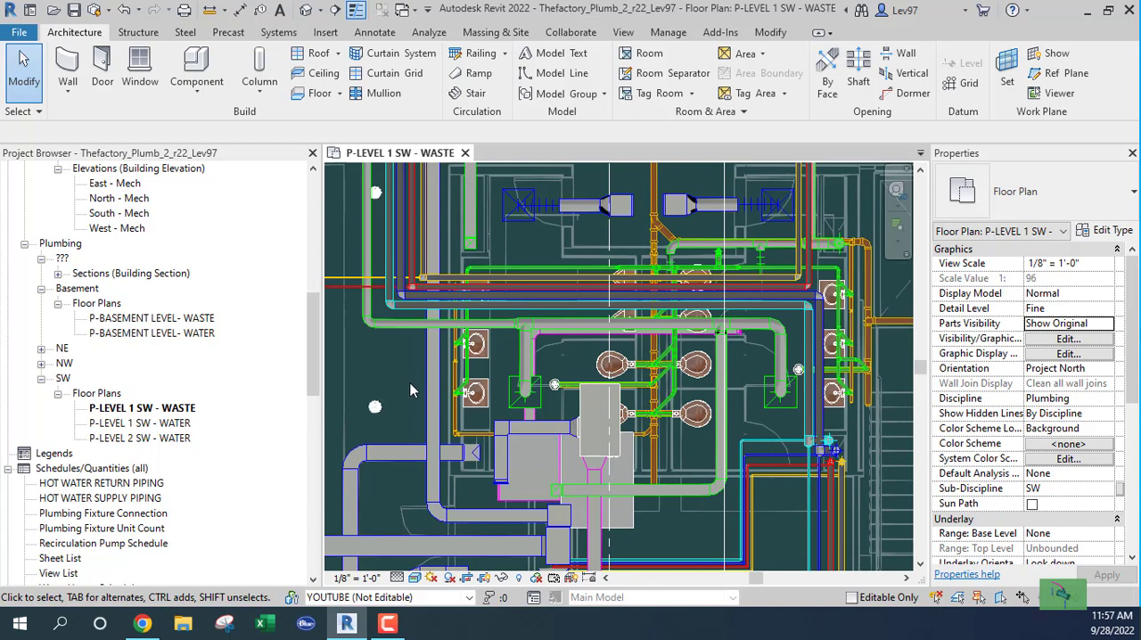
scroll(414, 384, "up", 2)
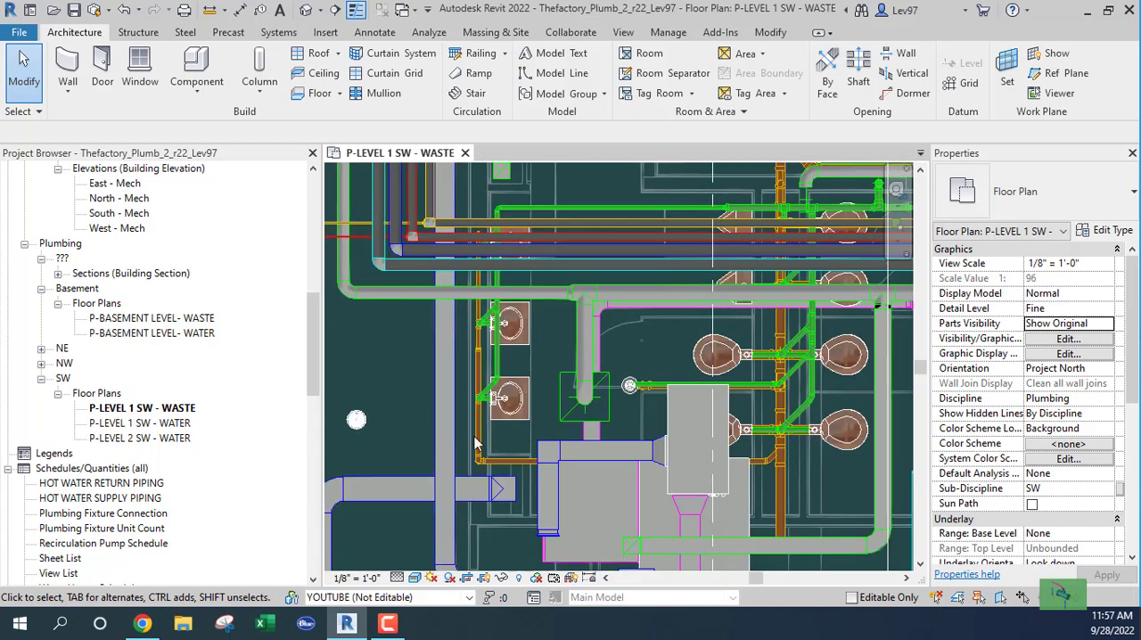
middle_click_drag(555, 445, 570, 379)
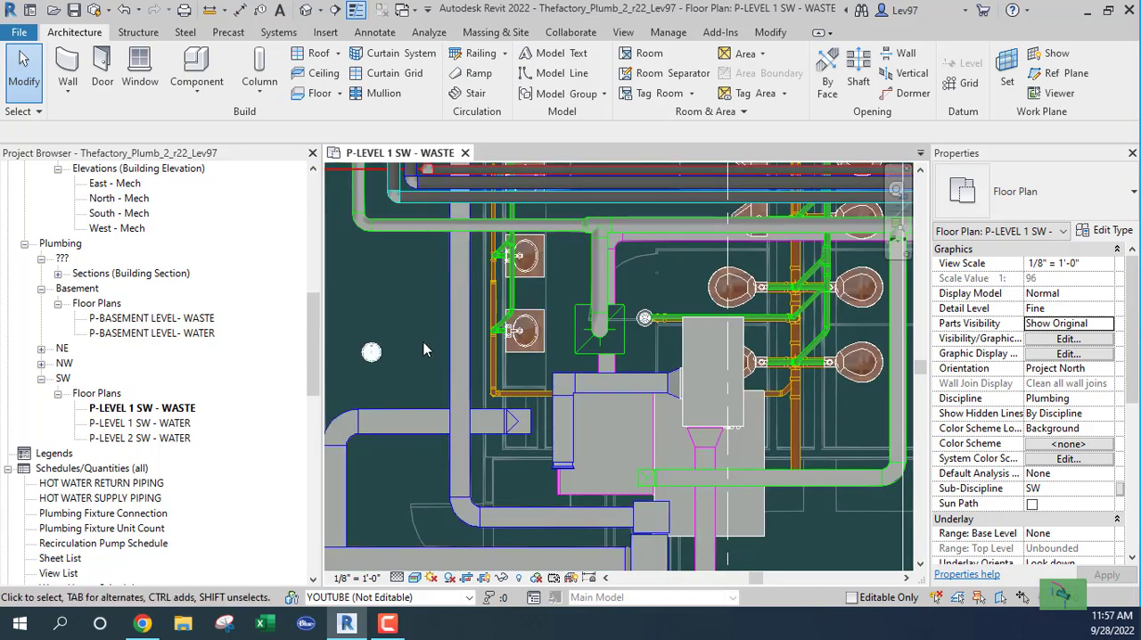
scroll(429, 355, "down", 5)
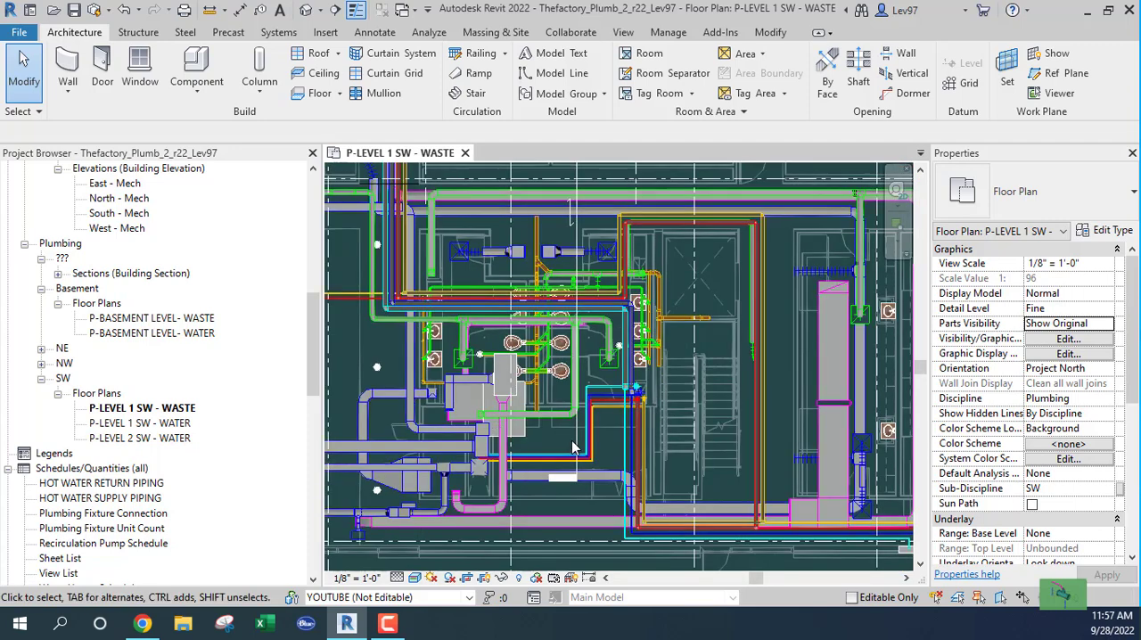
left_click(571, 453)
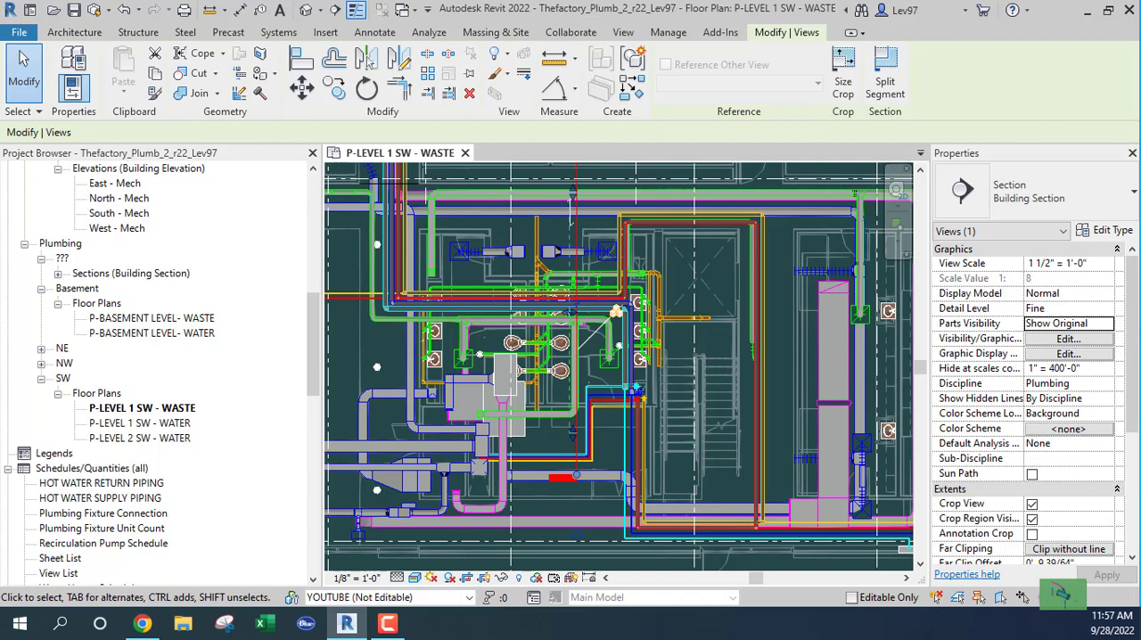
scroll(450, 399, "up", 2)
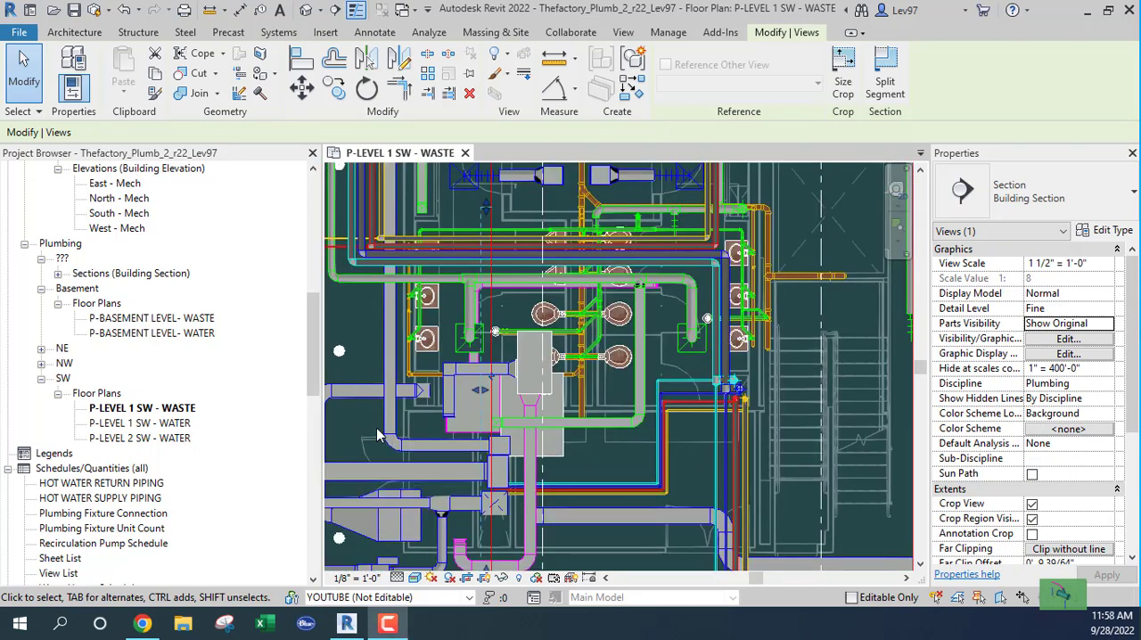
middle_click_drag(418, 408, 520, 389)
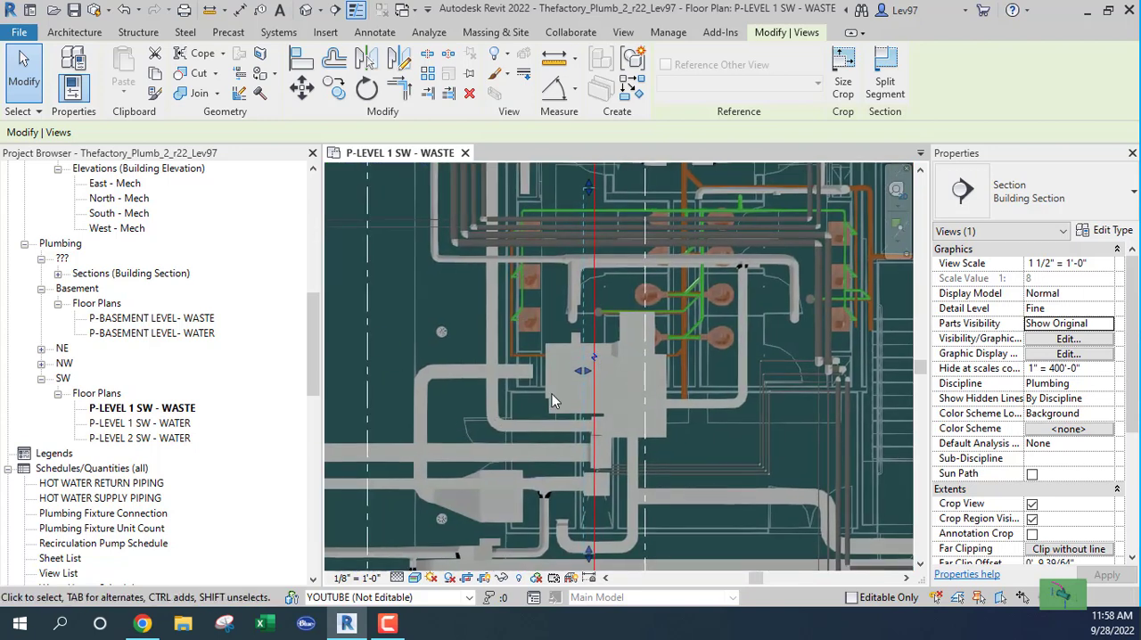
scroll(589, 361, "up", 2)
scroll(563, 363, "up", 1)
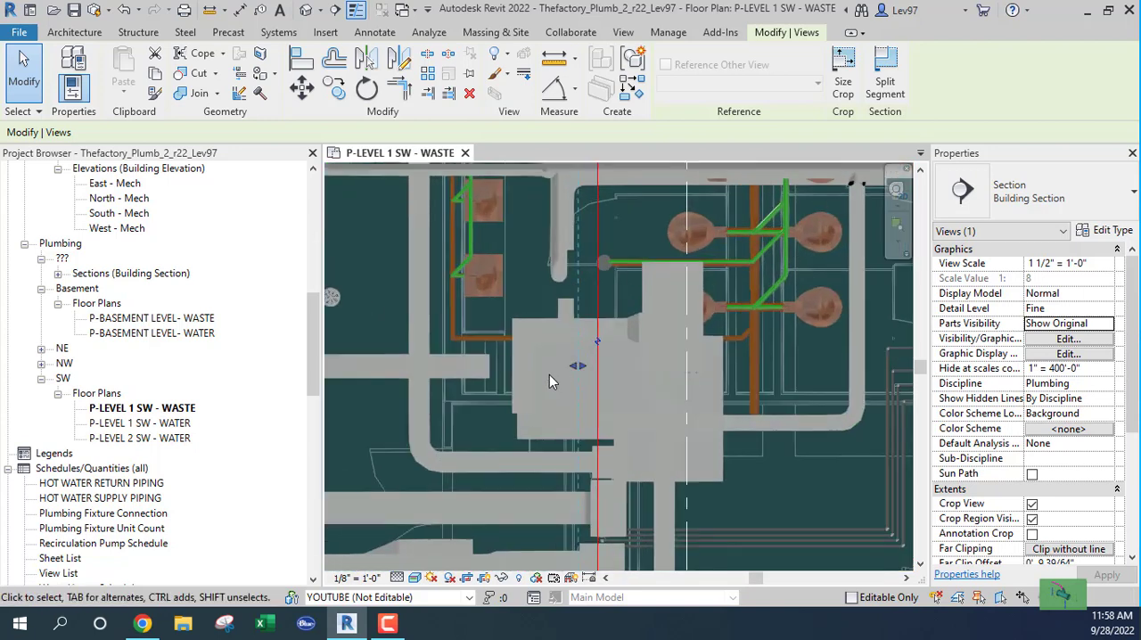
left_click(484, 340)
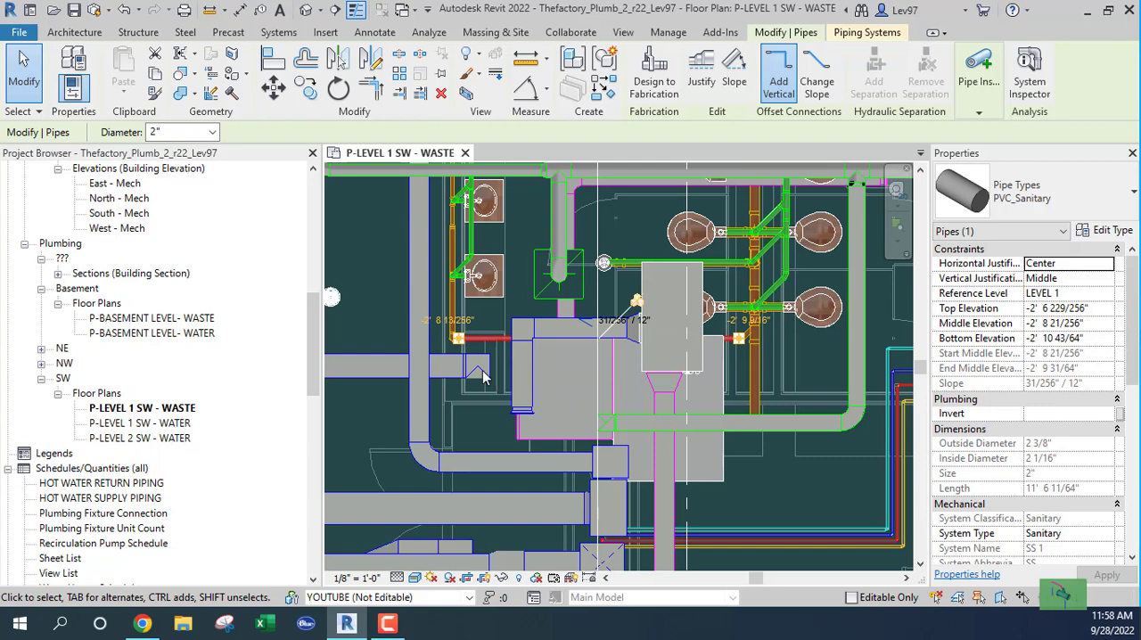
left_click(486, 421)
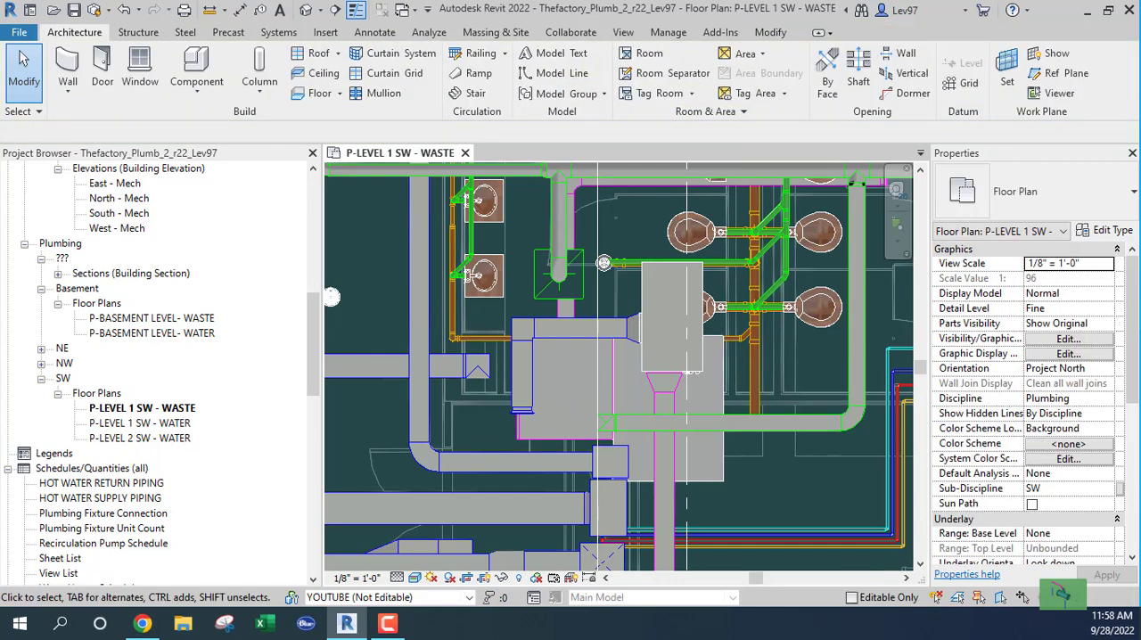
left_click(597, 341)
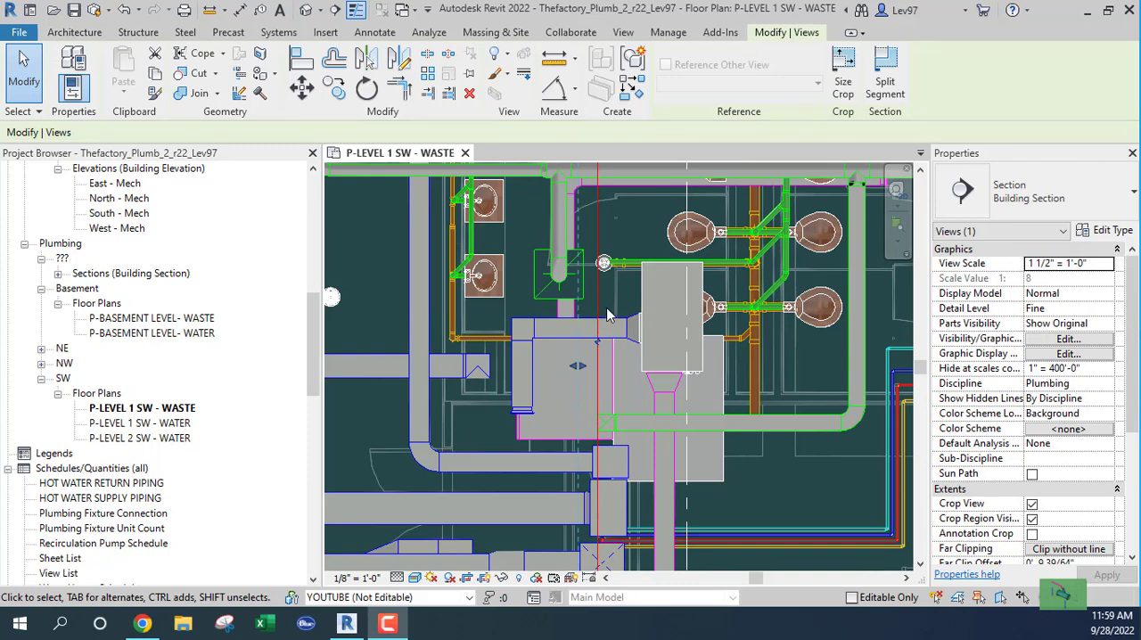
left_click(488, 344)
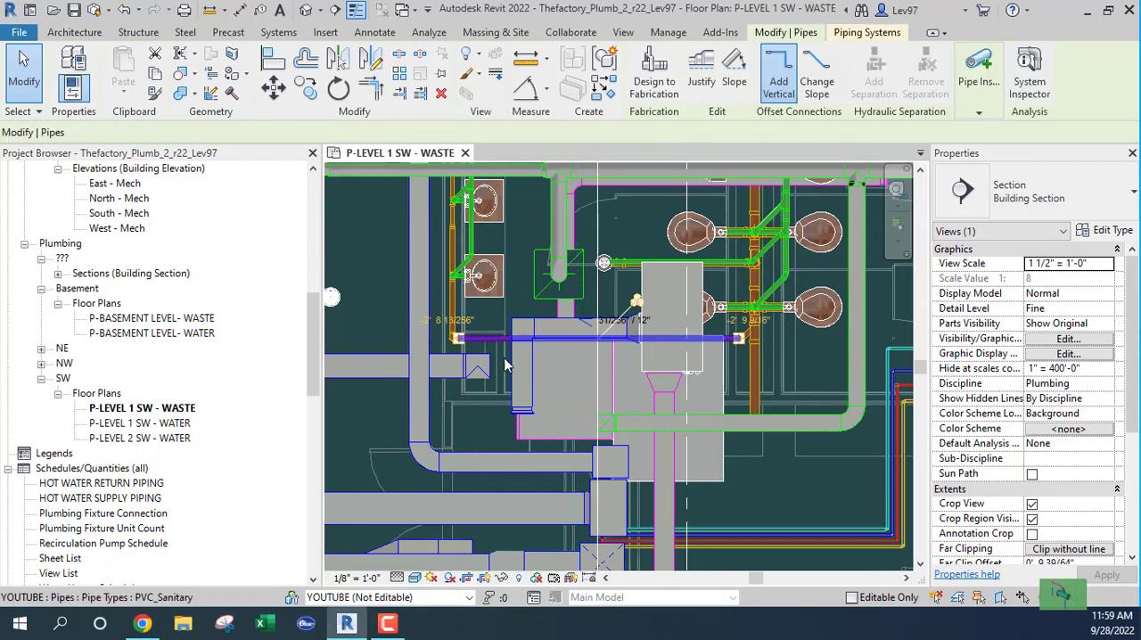
- Move the Section 2 line toward the lavatories so it cuts the vertical duct crossing the 2" sanitary pipe, and open its view
left_click(597, 363)
left_click_drag(598, 364, 530, 378)
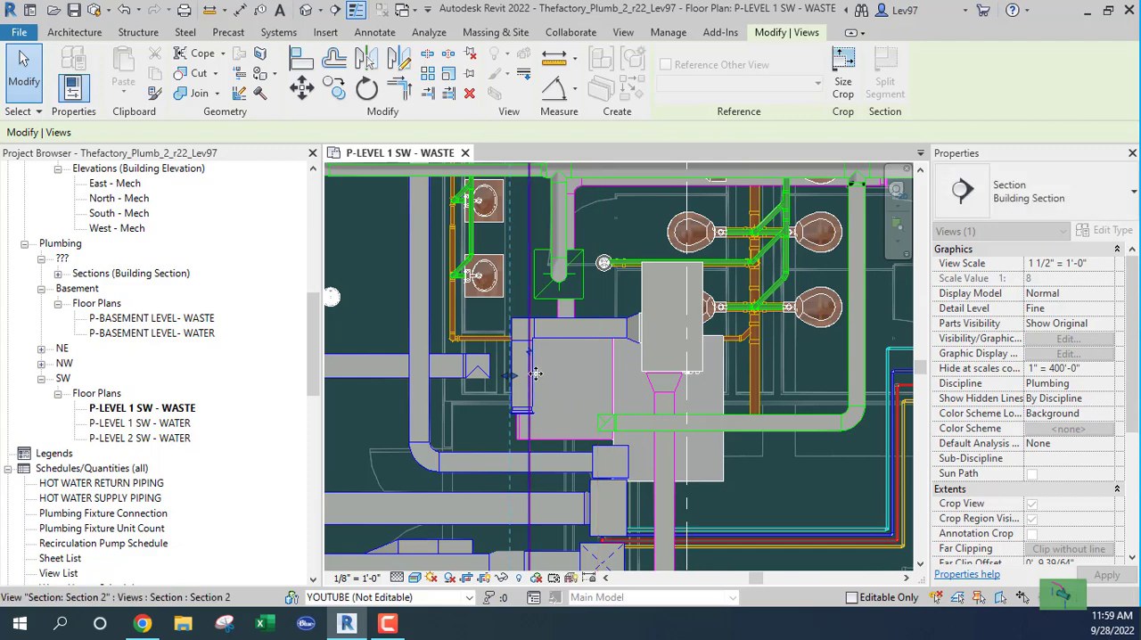
right_click(532, 304)
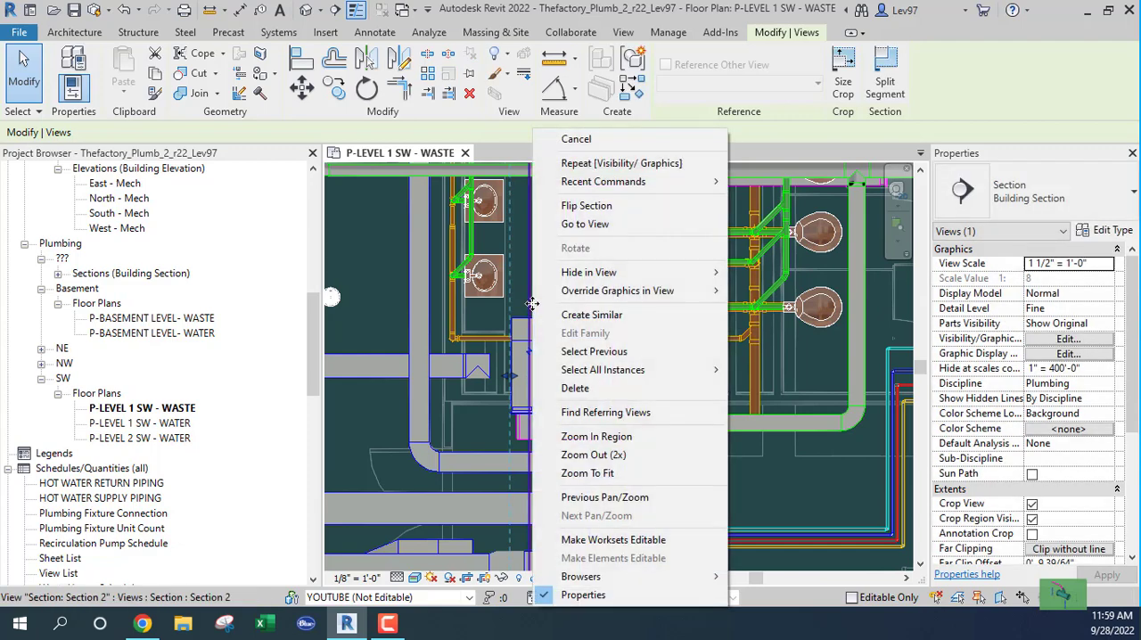
left_click(583, 226)
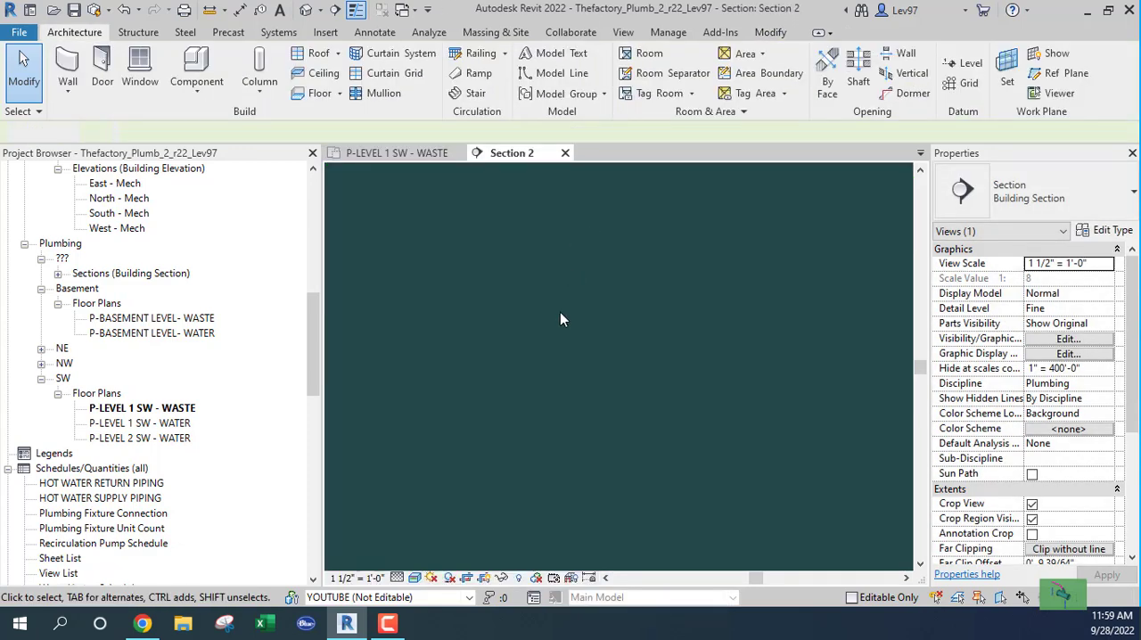
mouse_move(524, 326)
middle_mouse_down()
mouse_move(509, 359)
mouse_move(509, 344)
middle_mouse_up()
scroll(567, 464, "up", 2)
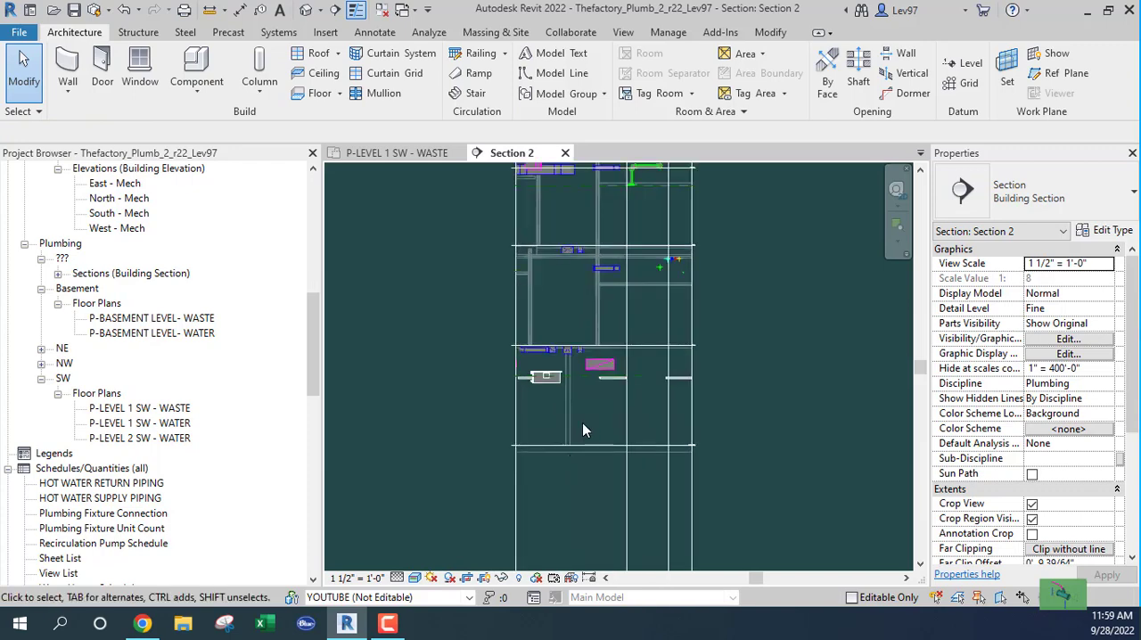
- Select the 2" sanitary pipe below the lavatories in the plan and locate it in the Section 2 view
left_click(399, 153)
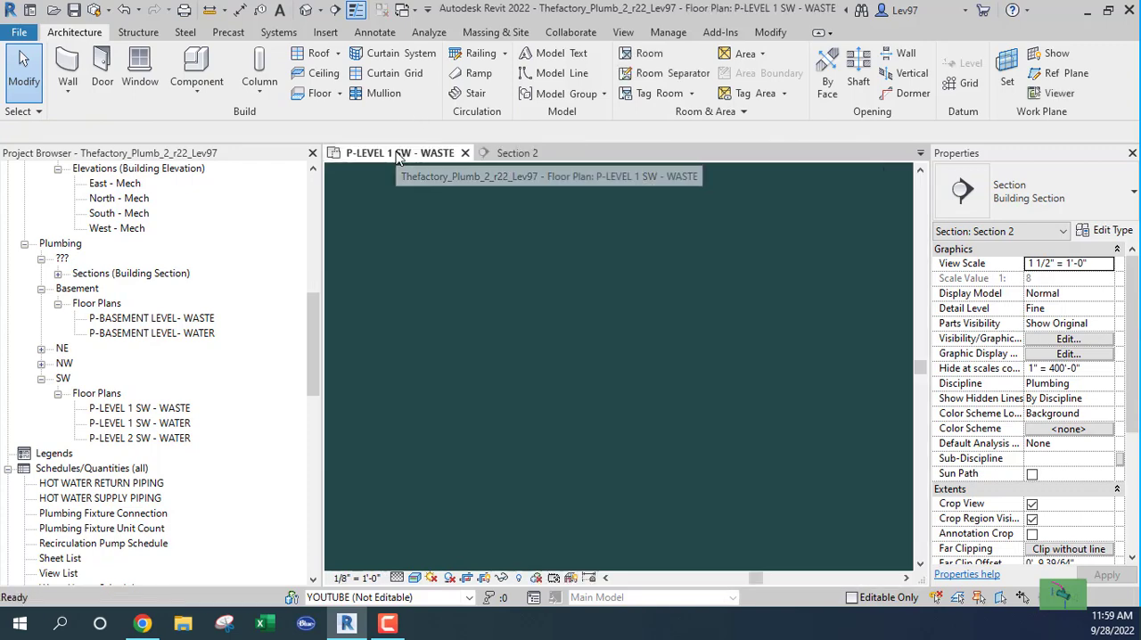
left_click(495, 349)
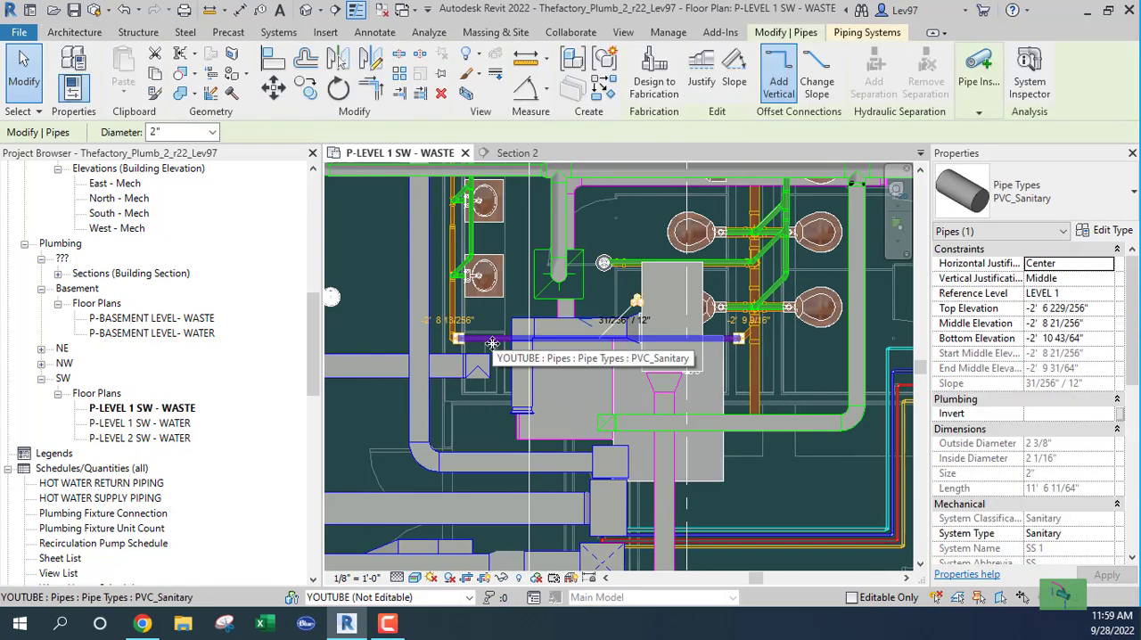
left_click(515, 154)
scroll(610, 367, "up", 5)
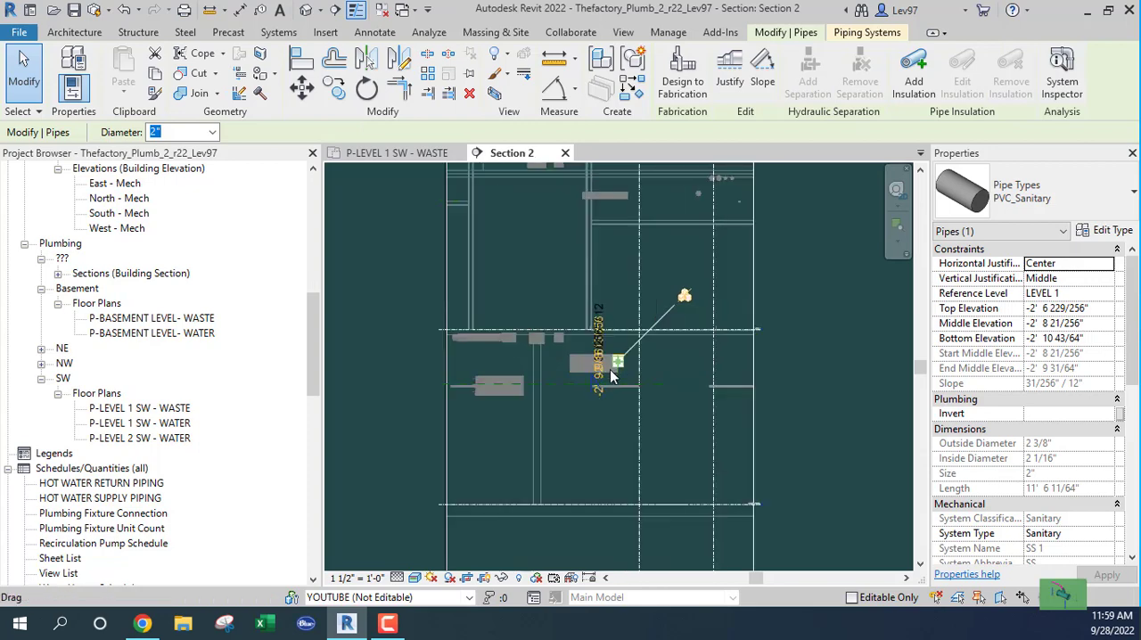
- Examine the basement level line and the sanitary pipe's position relative to the duct in Section 2
left_click(648, 370)
scroll(647, 369, "down", 2)
scroll(646, 369, "down", 3)
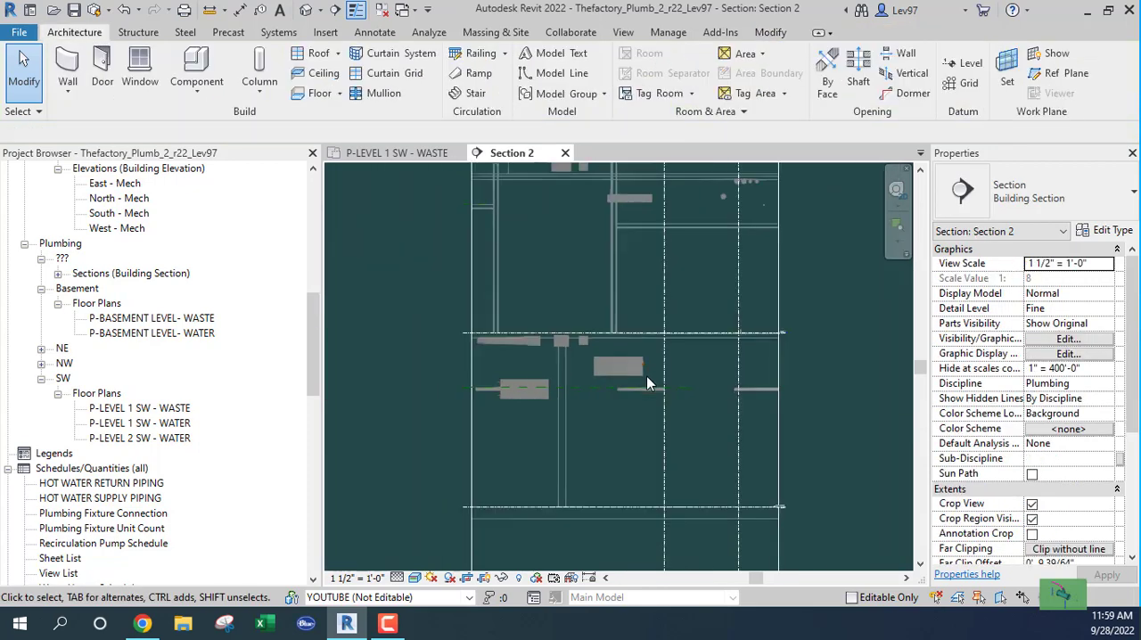
scroll(686, 460, "up", 6)
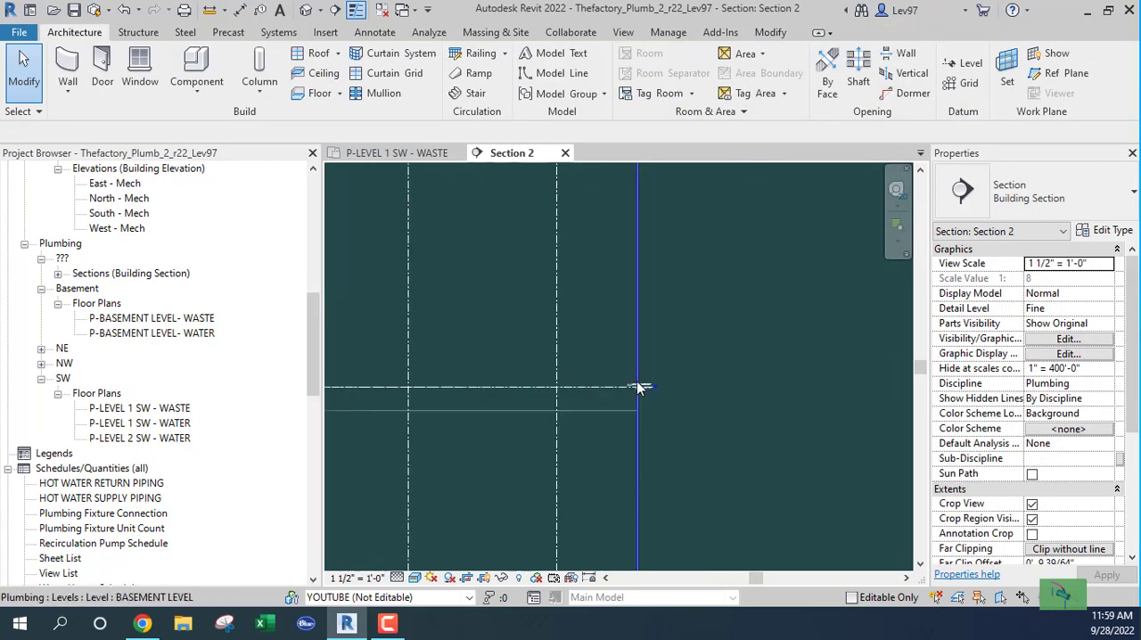
scroll(662, 404, "up", 1)
scroll(660, 397, "down", 5)
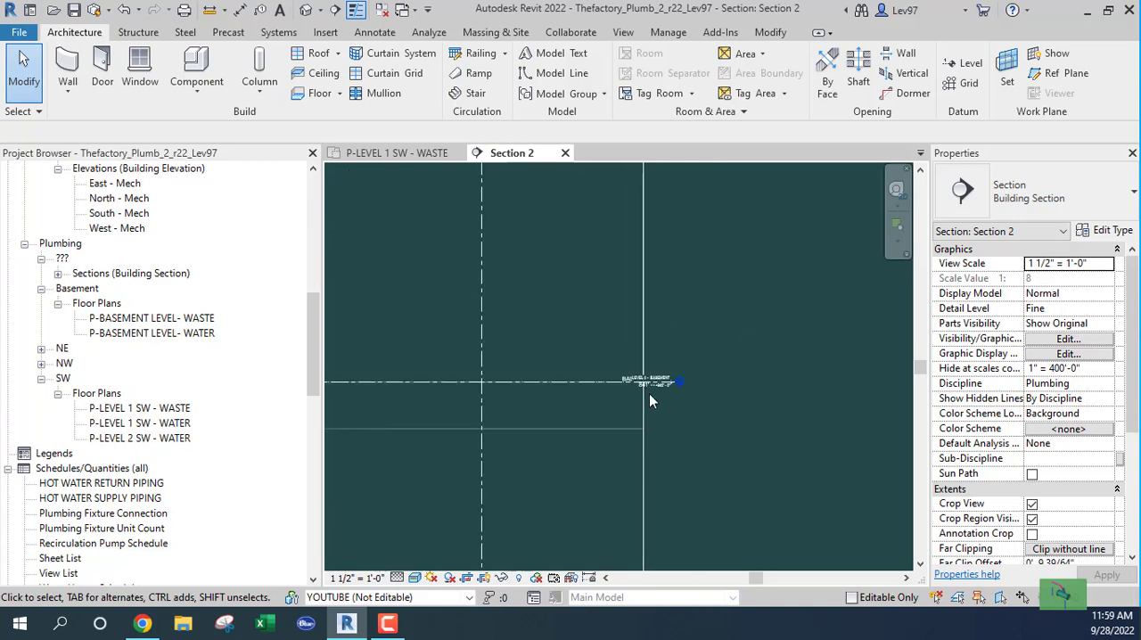
middle_click_drag(528, 357, 752, 558)
scroll(541, 352, "up", 4)
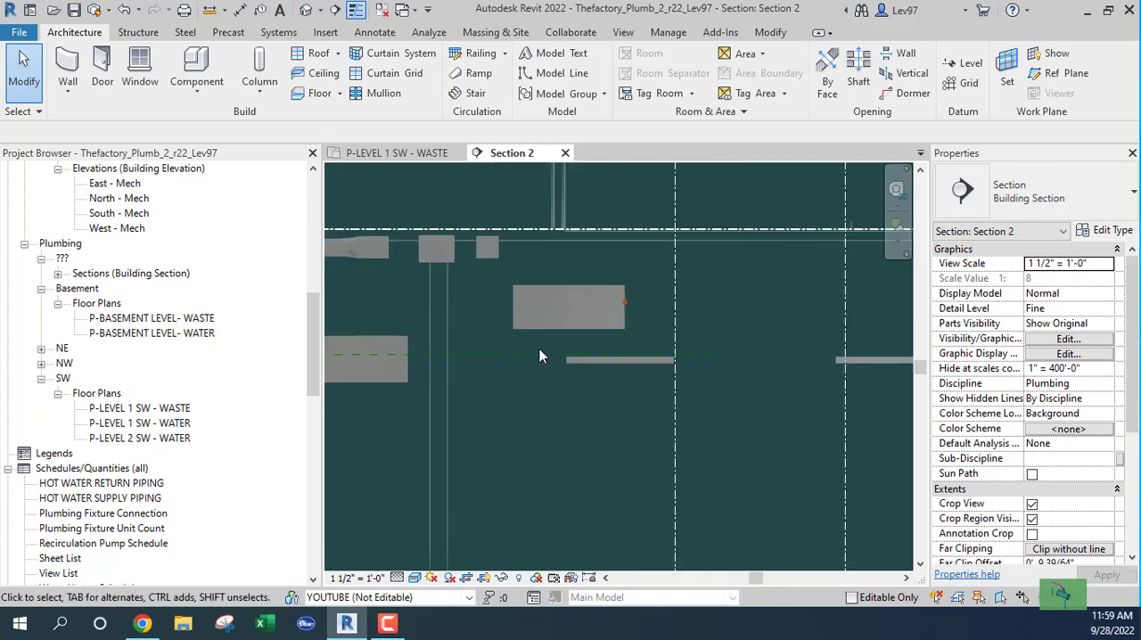
scroll(679, 278, "up", 3)
scroll(672, 306, "up", 1)
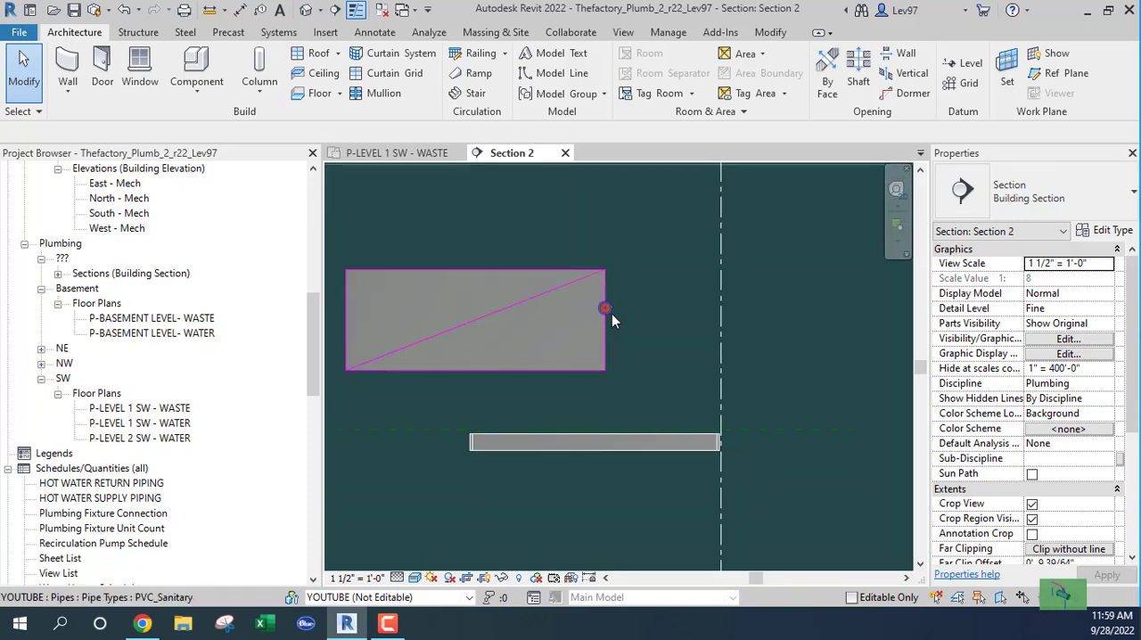
- Rotate the Section 2 line 90° in the waste plan about a center placed on the line just above the duct elbow
left_click(397, 152)
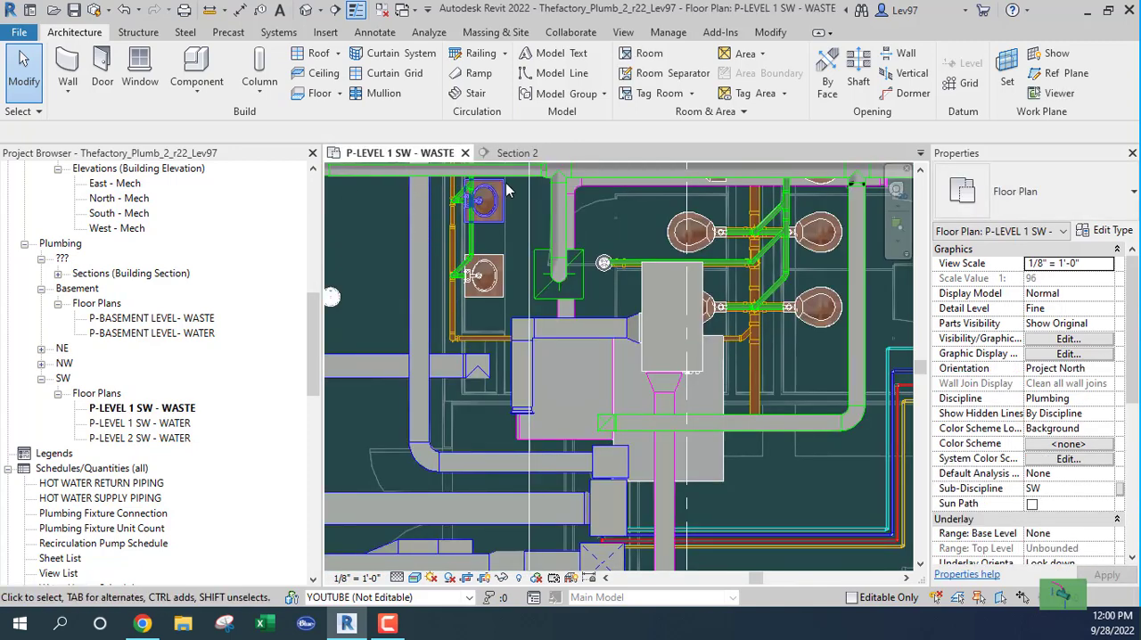
left_click(533, 239)
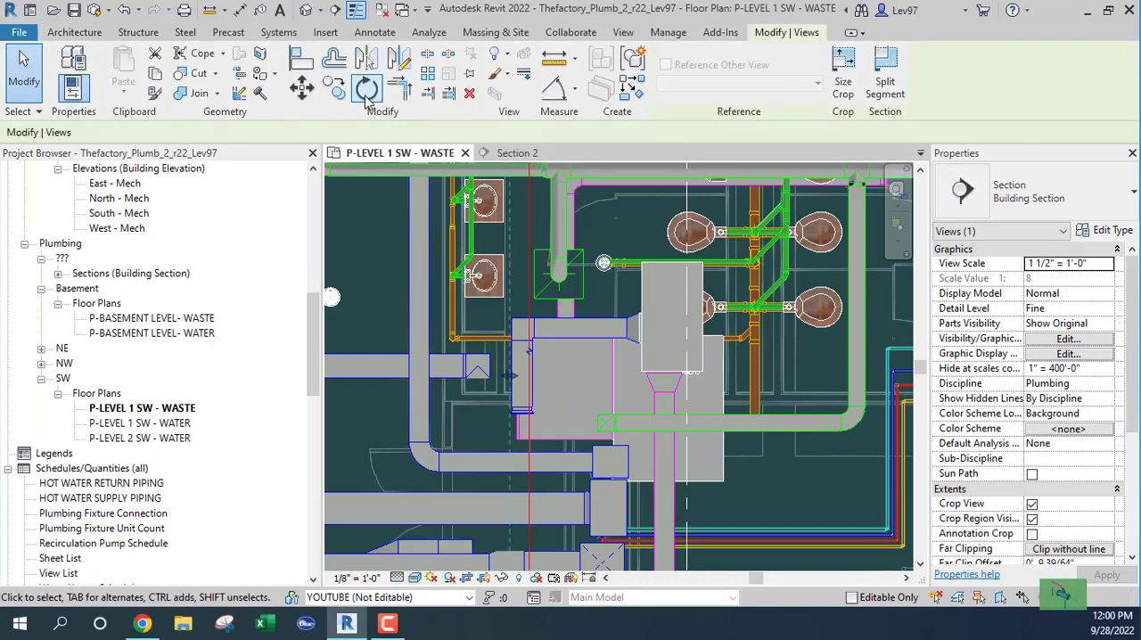
left_click(366, 88)
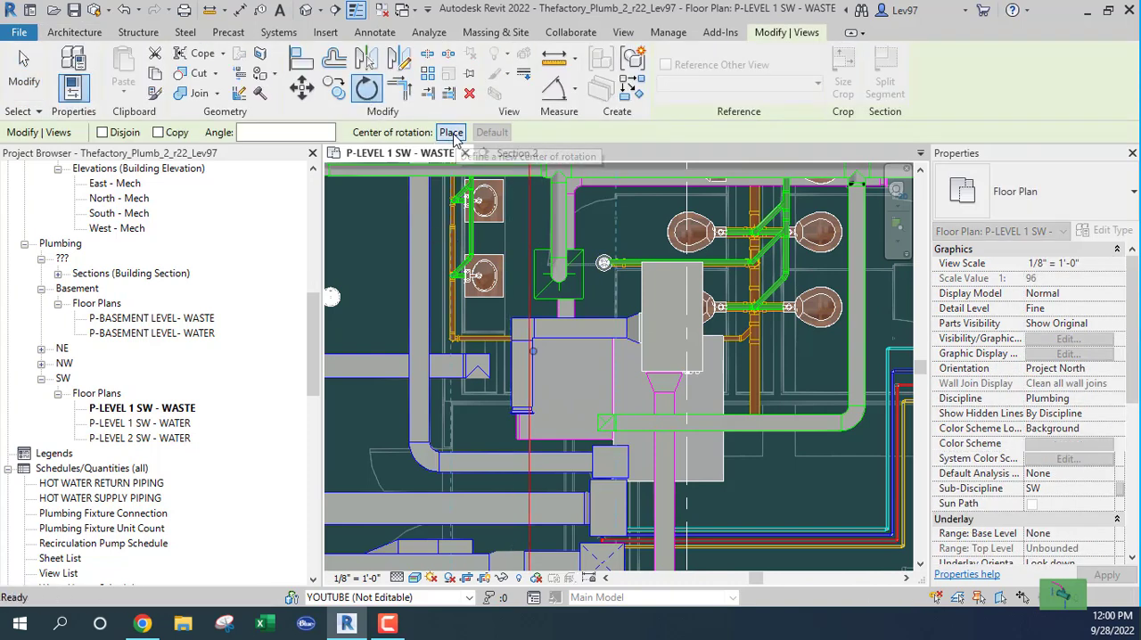
left_click(451, 132)
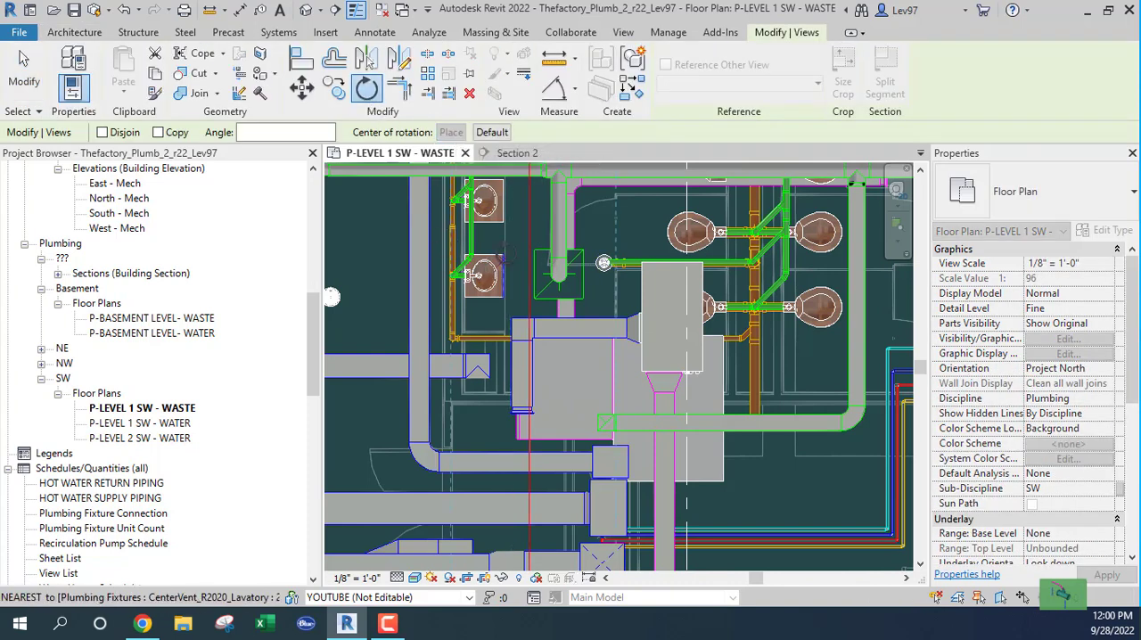
left_click(528, 309)
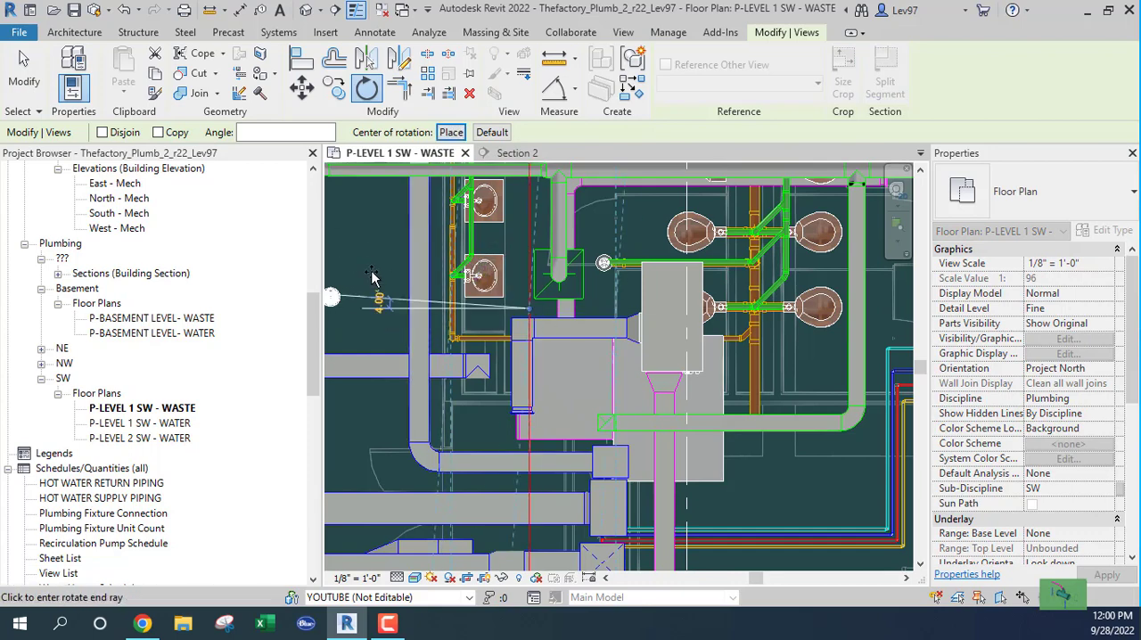
left_click(381, 291)
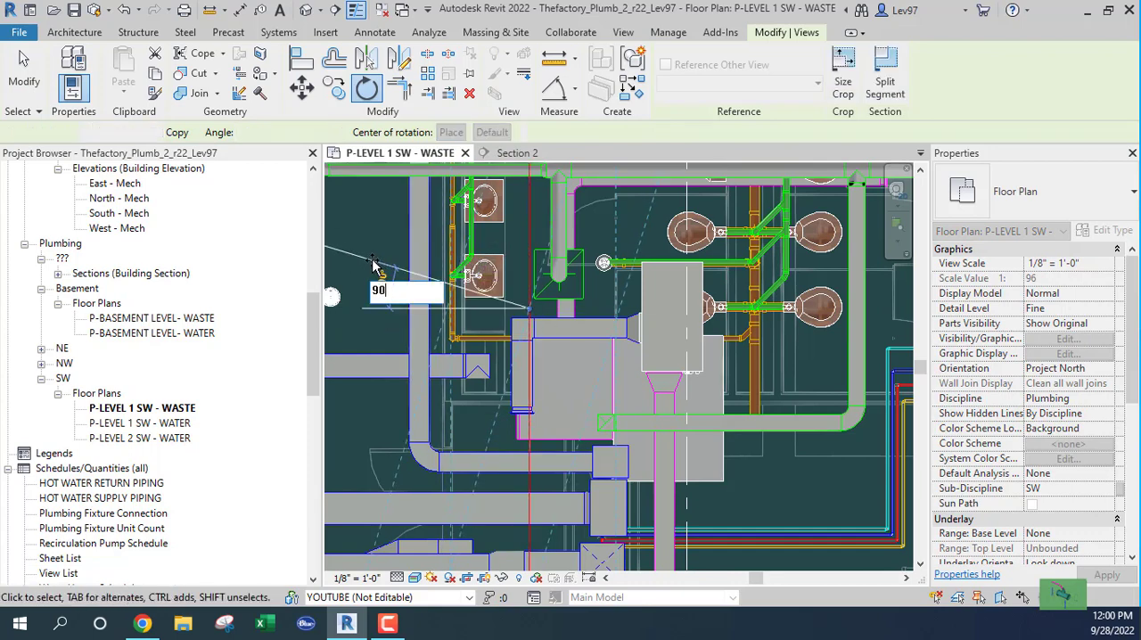
- Move the rotated section line to just below the horizontal 2" sanitary pipe so its view depth covers the pipe
left_click_drag(403, 310, 479, 346)
scroll(482, 347, "up", 3)
scroll(435, 364, "up", 2)
mouse_move(394, 358)
left_mouse_down()
mouse_move(405, 321)
mouse_move(406, 354)
left_mouse_up()
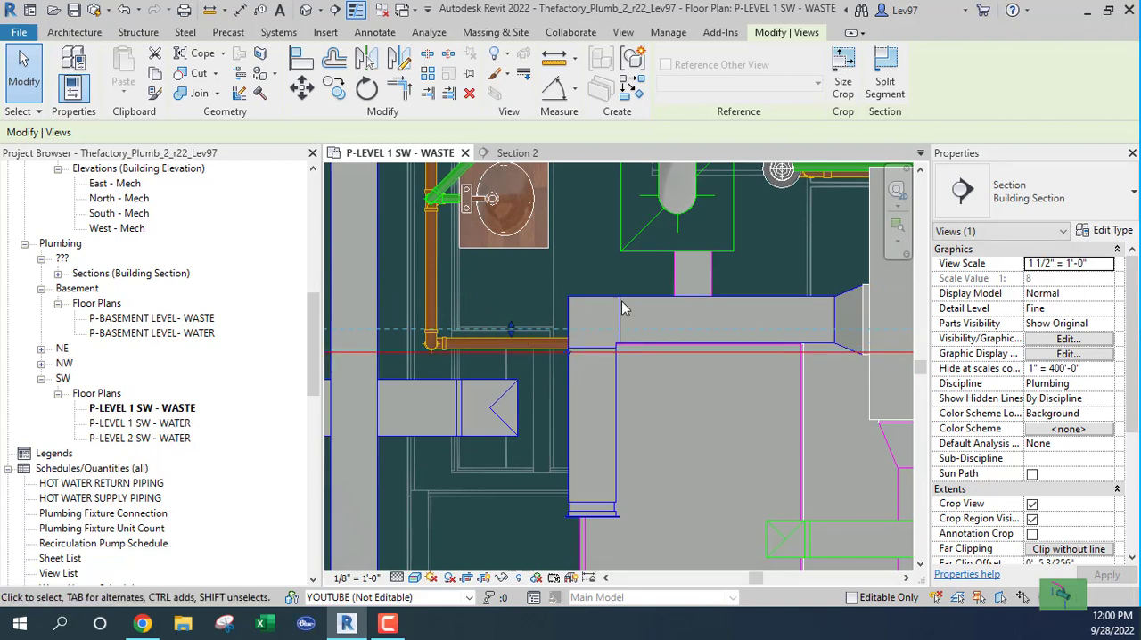
- Select the Section 2 line in the waste plan and open the 3D_SECTION coordination view
left_click(485, 343)
left_click_drag(315, 331, 311, 229)
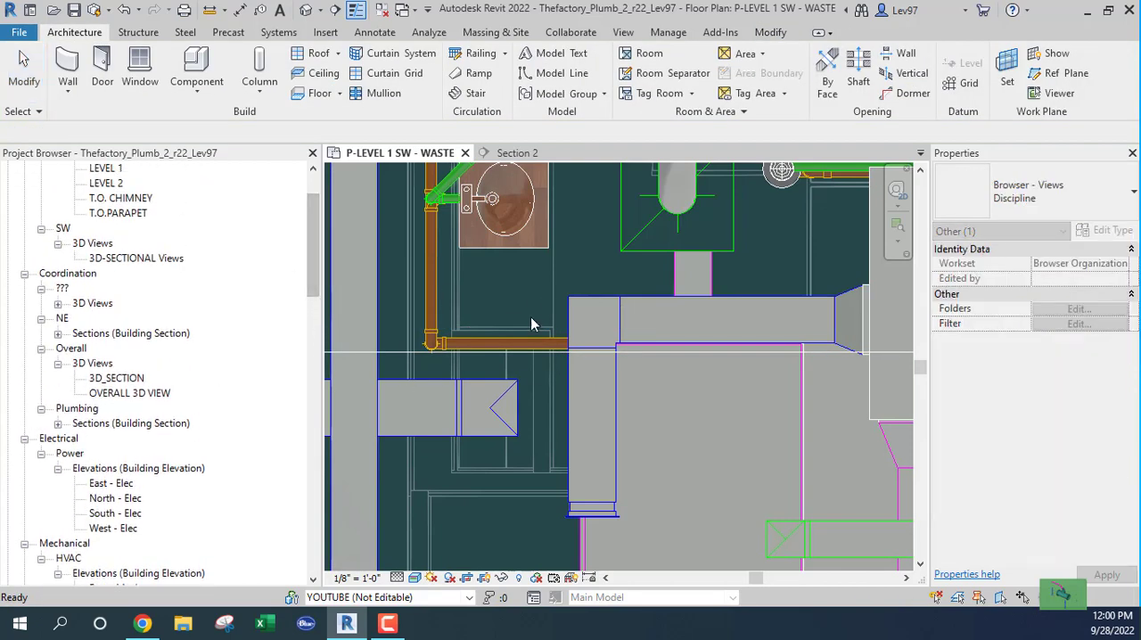
left_click(390, 359)
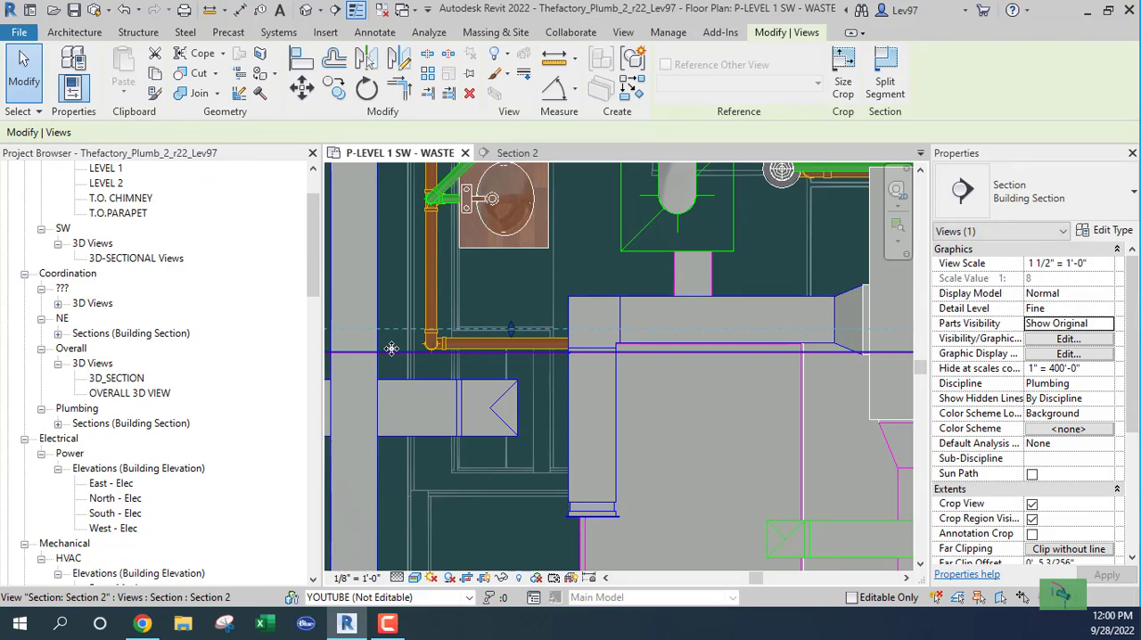
double_click(124, 381)
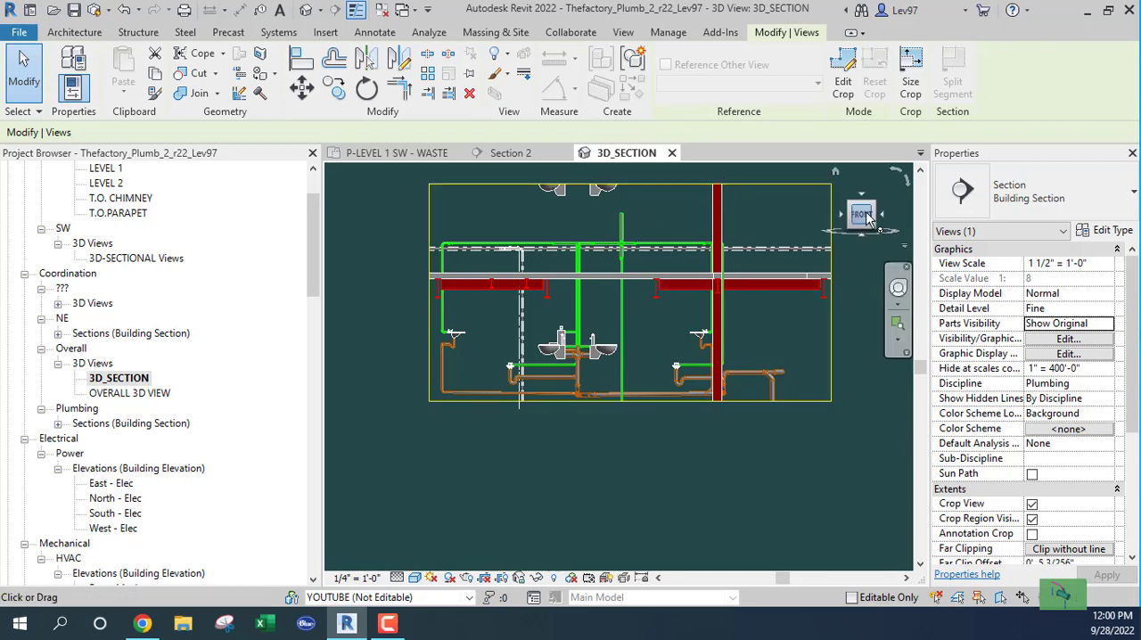
- Orient the 3D_SECTION view to Section 2 and turn it to its isometric home orientation
right_click(867, 216)
mouse_move(936, 420)
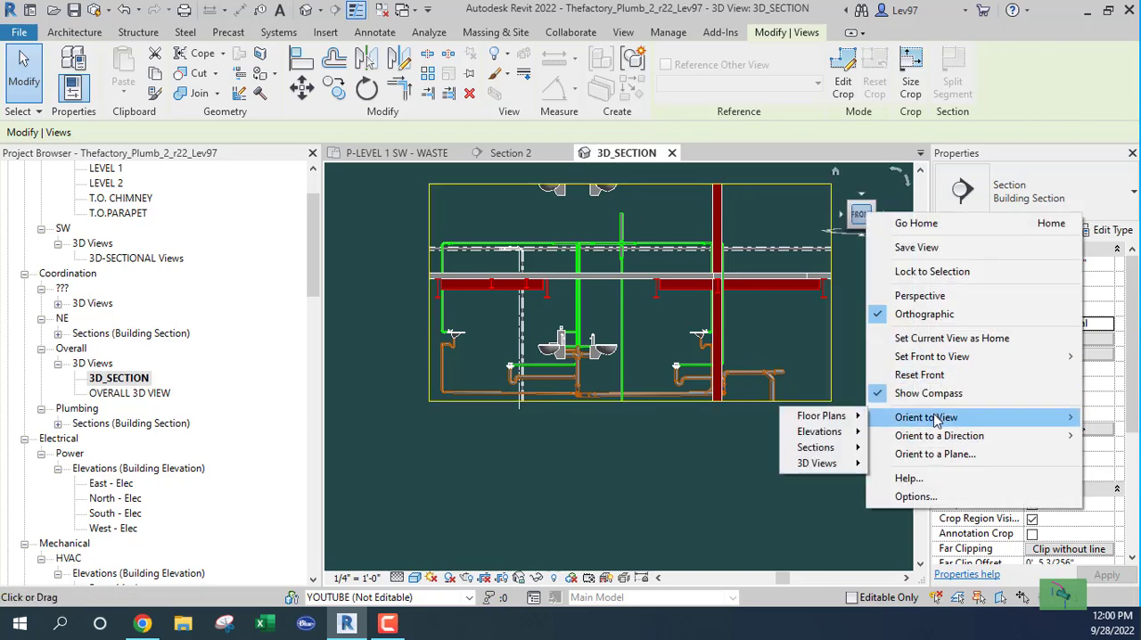
mouse_move(816, 448)
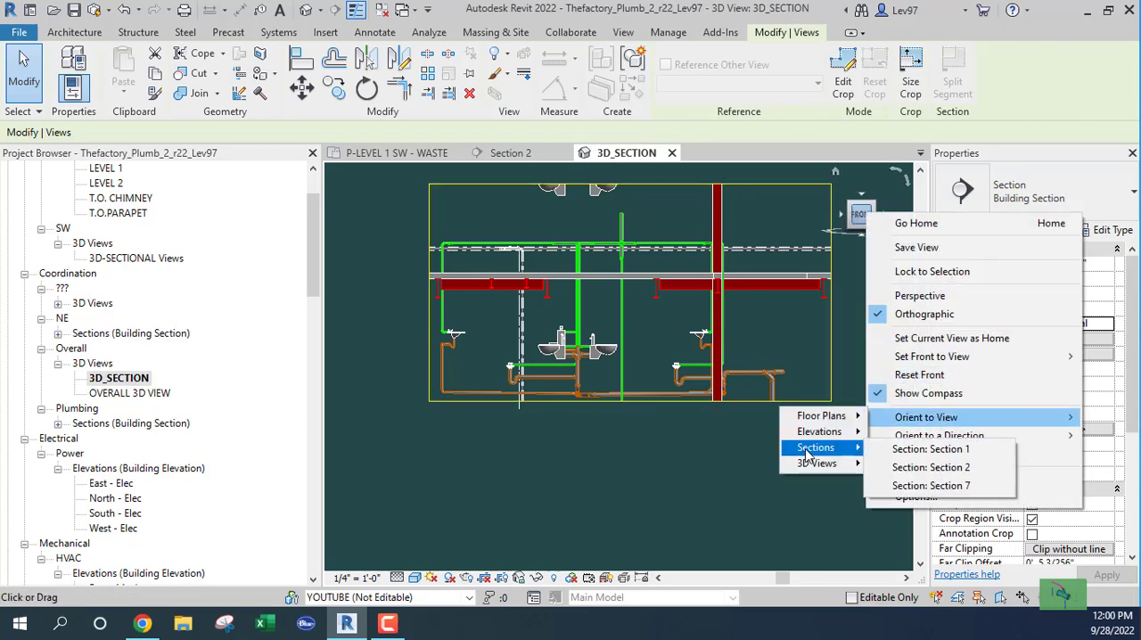
left_click(931, 467)
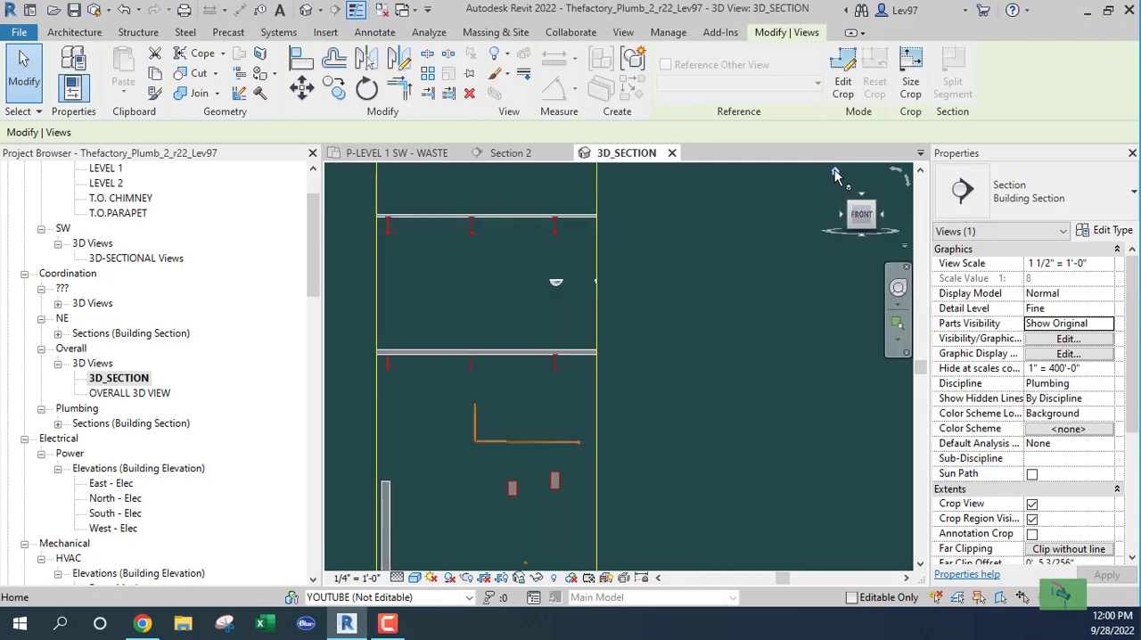
left_click(836, 177)
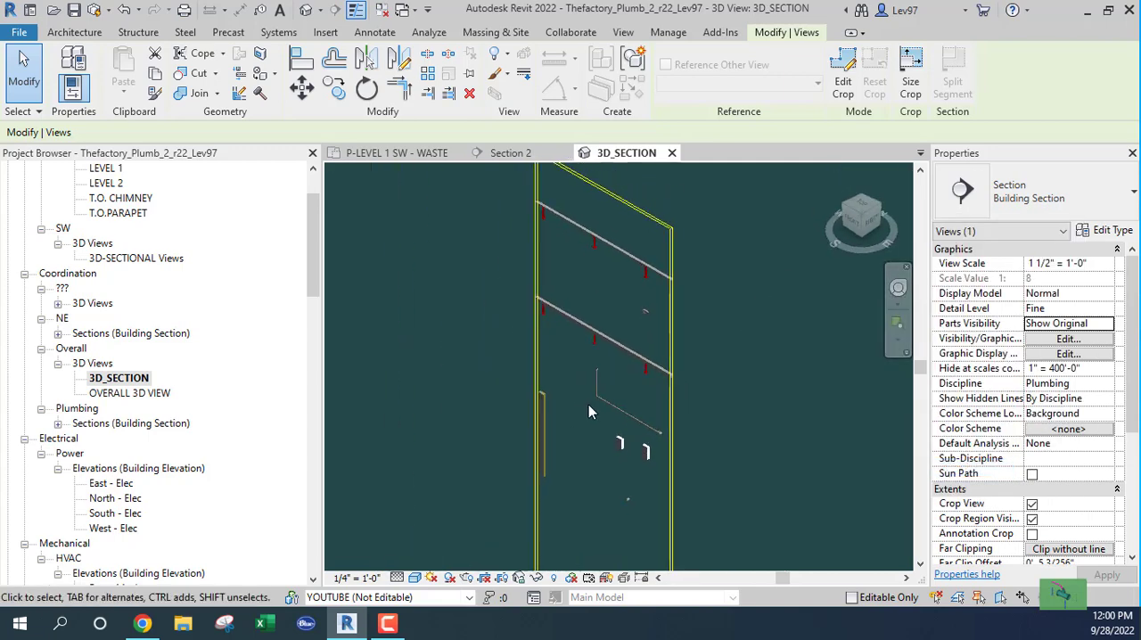
scroll(598, 417, "up", 3)
middle_click_drag(608, 401, 571, 418)
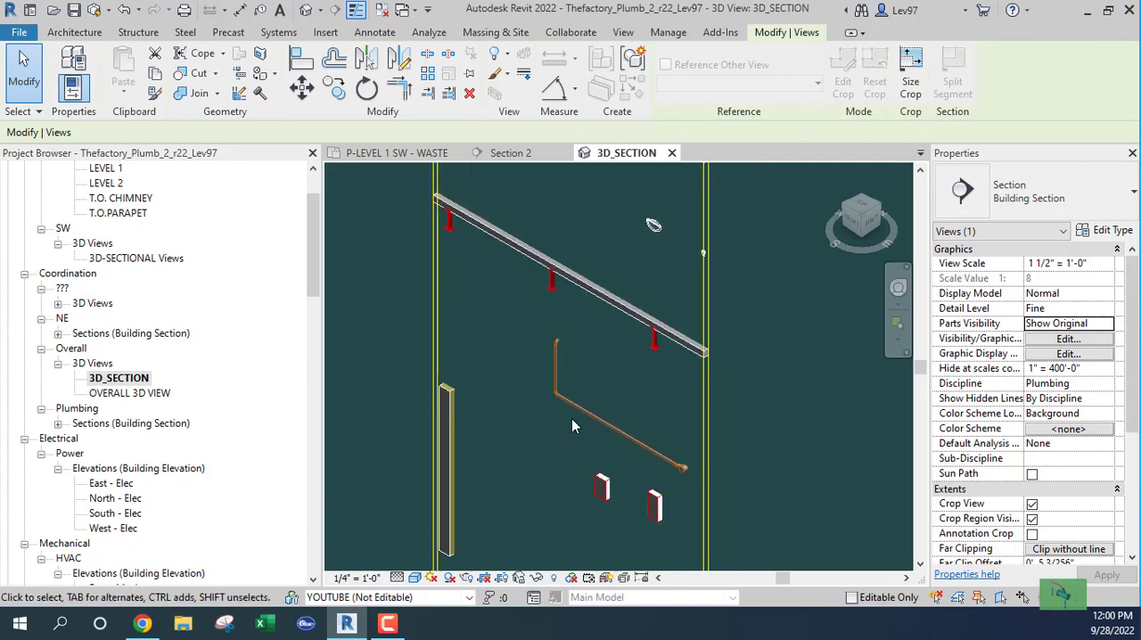
- Turn on the visibility of the linked model Thefactory_Mech_r22.rvt in the 3D_SECTION view
key("v")
key("v")
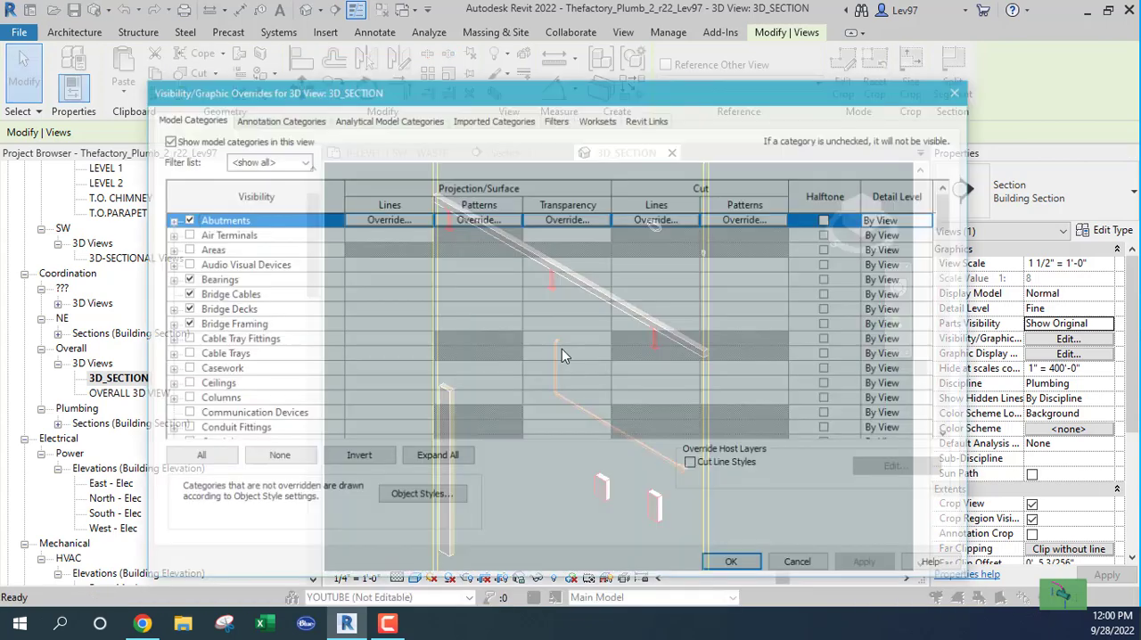
left_click(649, 117)
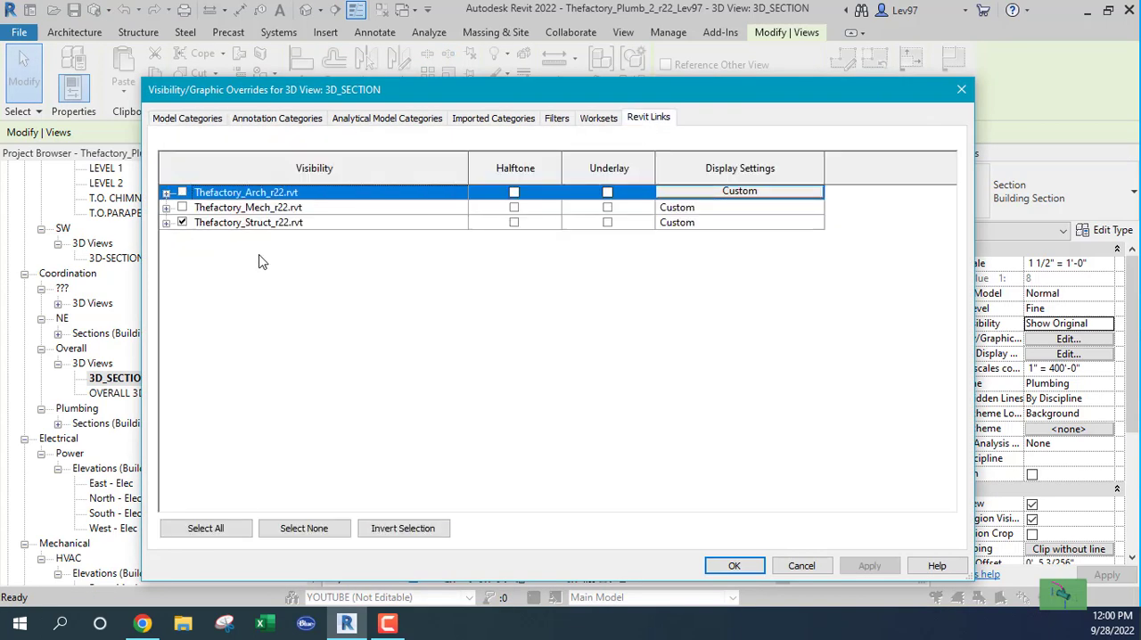
left_click(182, 208)
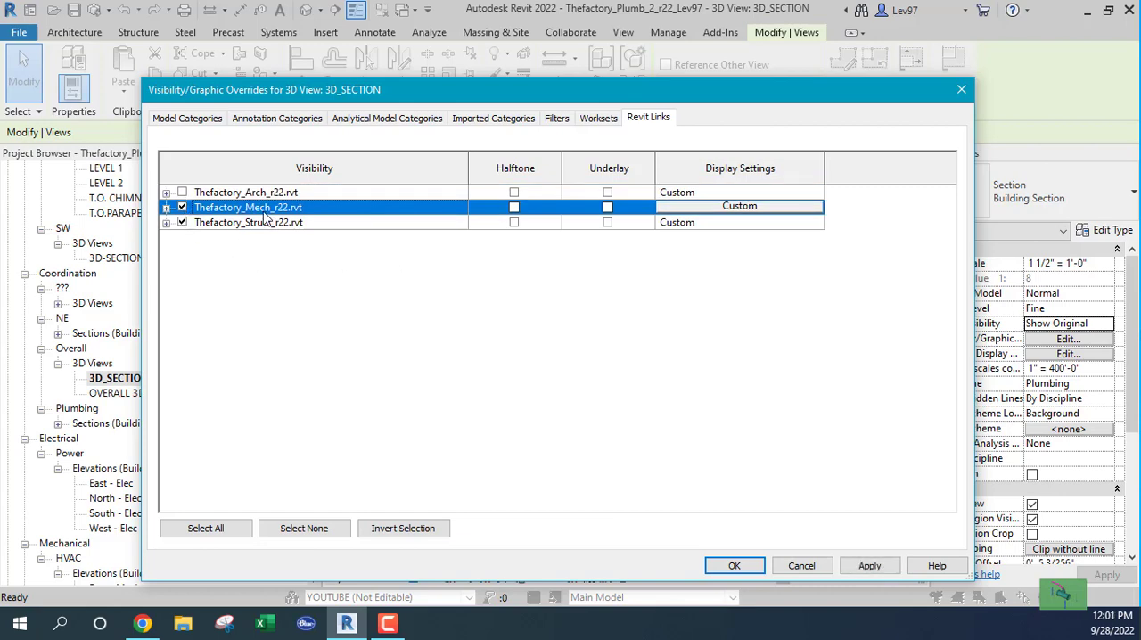
left_click(743, 565)
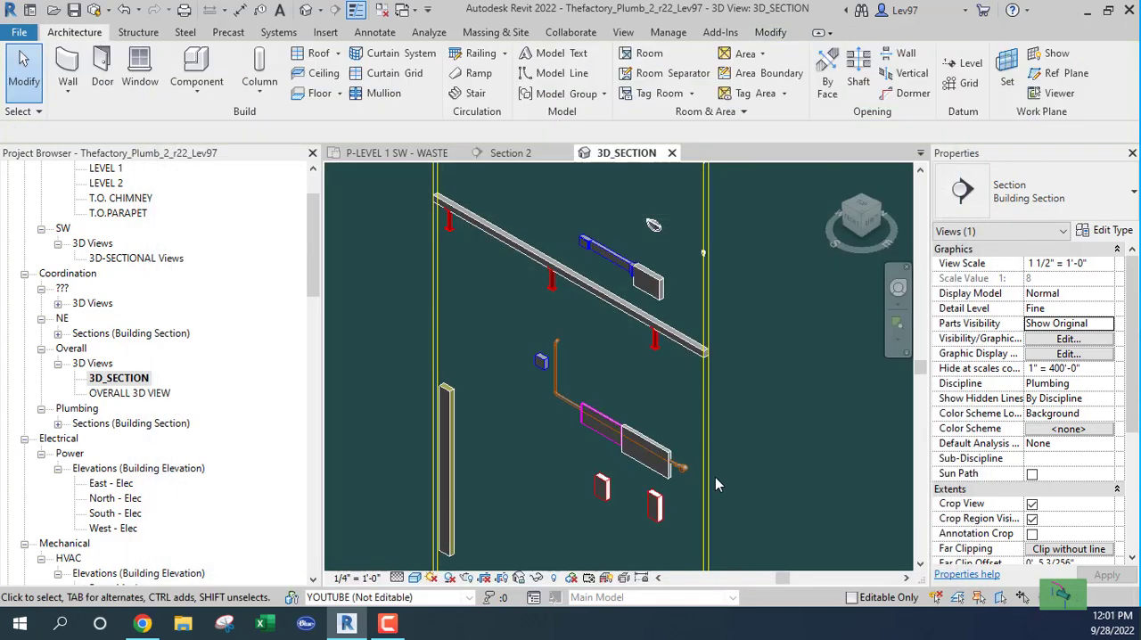
- Examine the sanitary pipe against the ducts from the opposite side in 3D and select the sloped 2" run
scroll(640, 437, "up", 3)
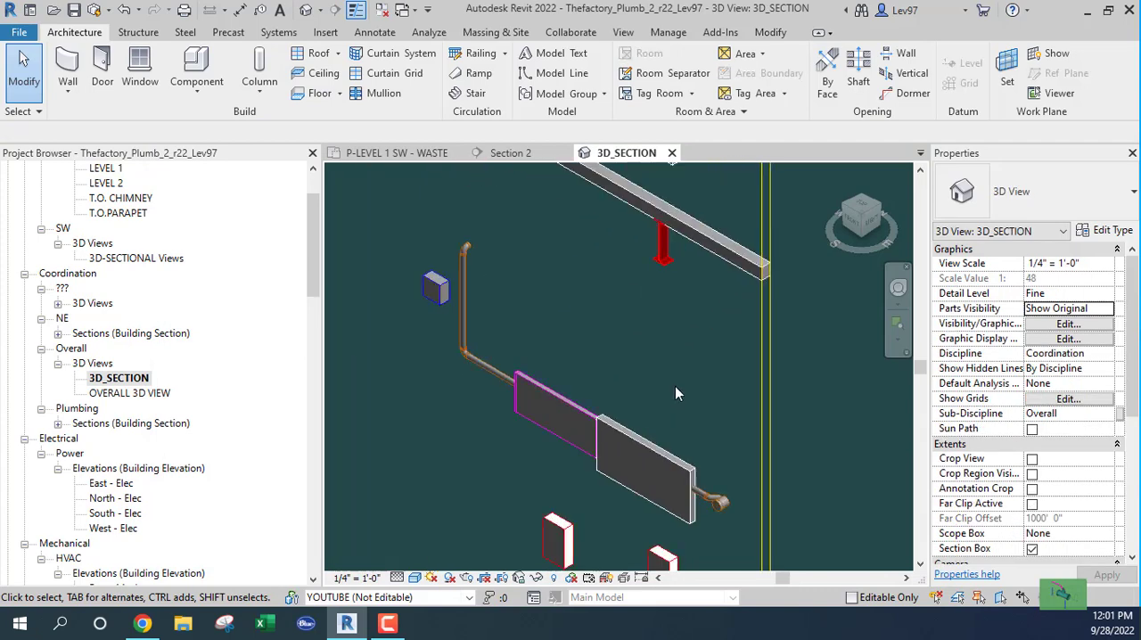
middle_click_drag(680, 388, 576, 476, "shift")
scroll(479, 451, "up", 1)
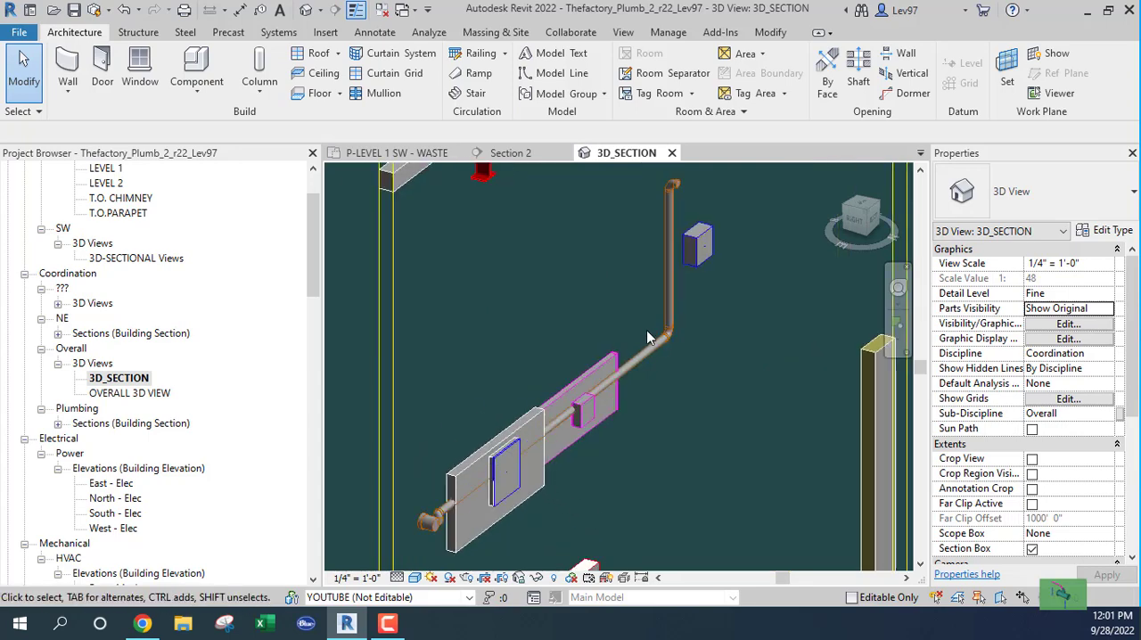
left_click(568, 419)
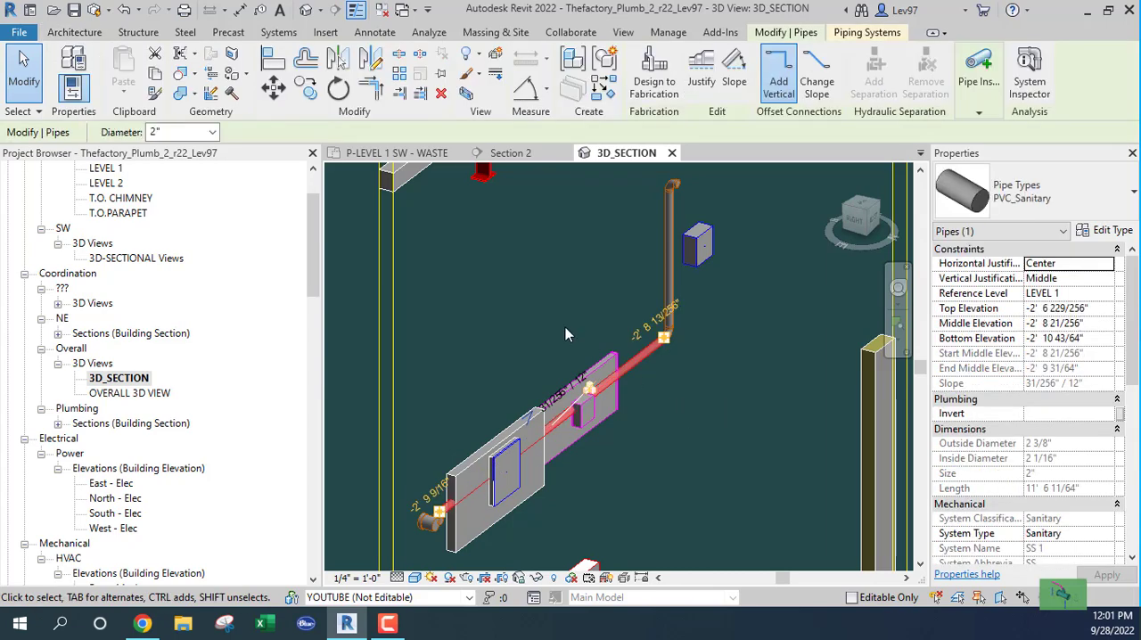
- Rotate the Section 2 line to vertical in the waste plan about the duct edge below the elbow, and shift it slightly onto the vertical duct
left_click(392, 153)
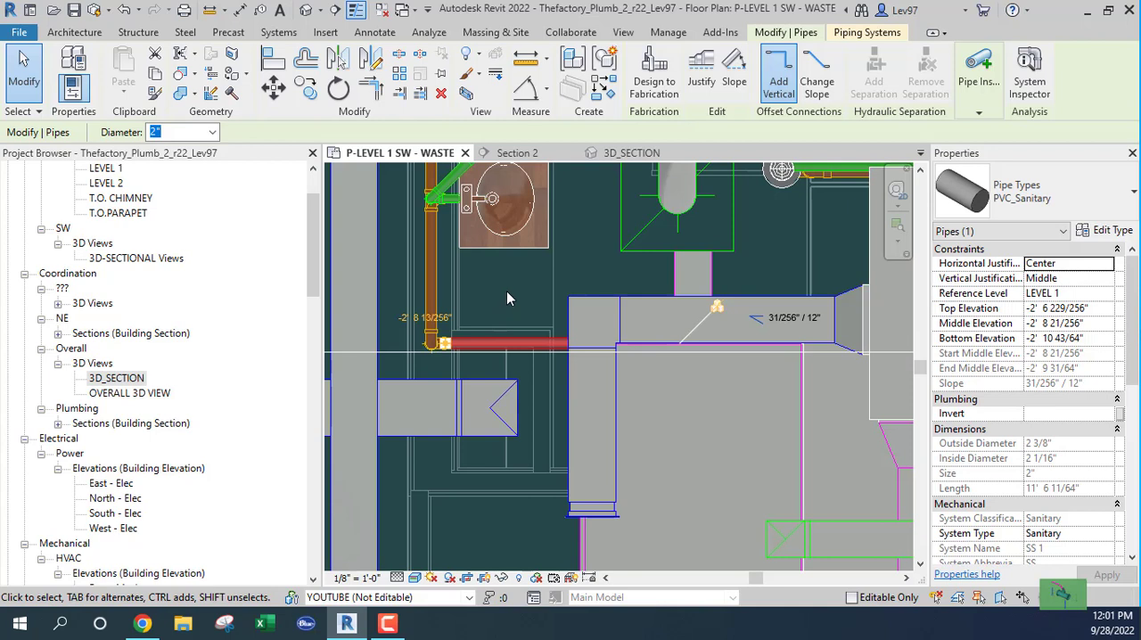
left_click(390, 355)
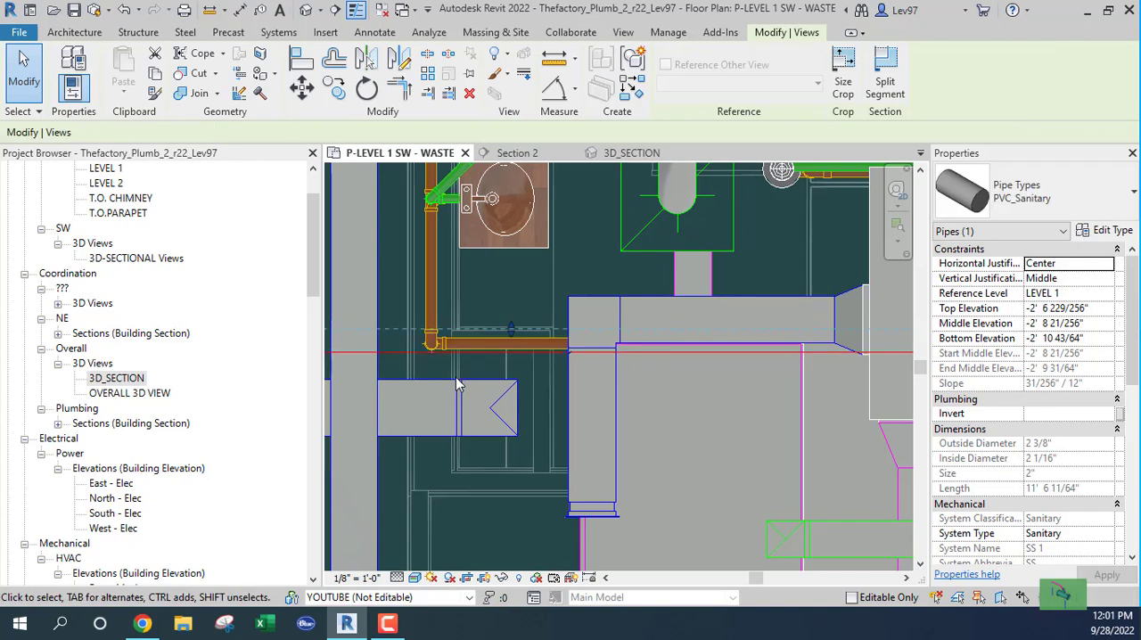
left_click(366, 89)
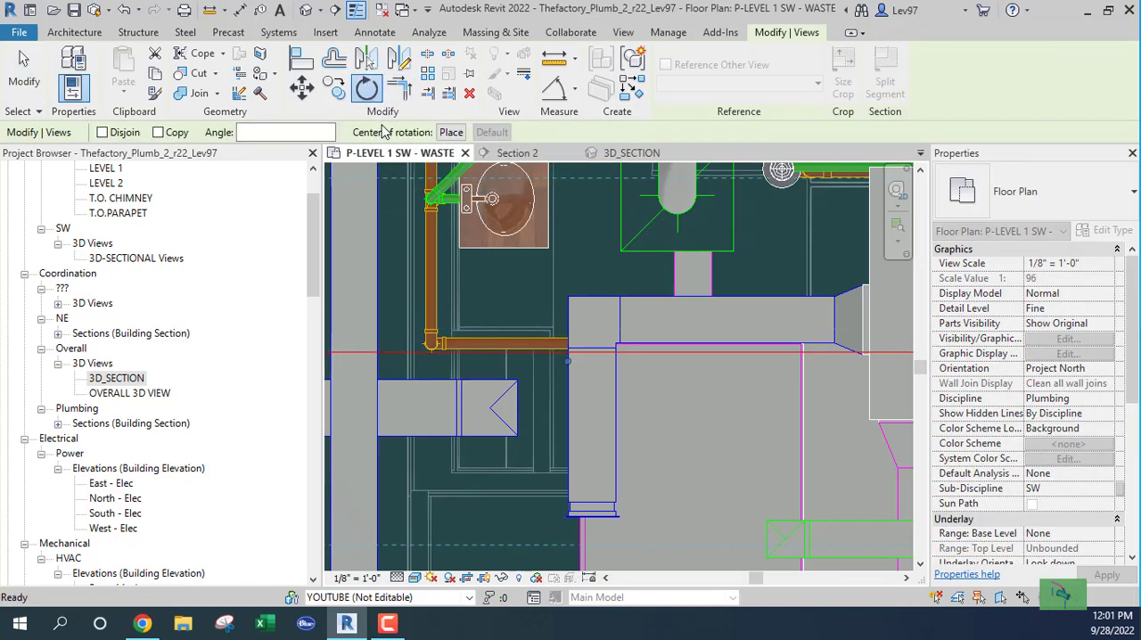
left_click(453, 132)
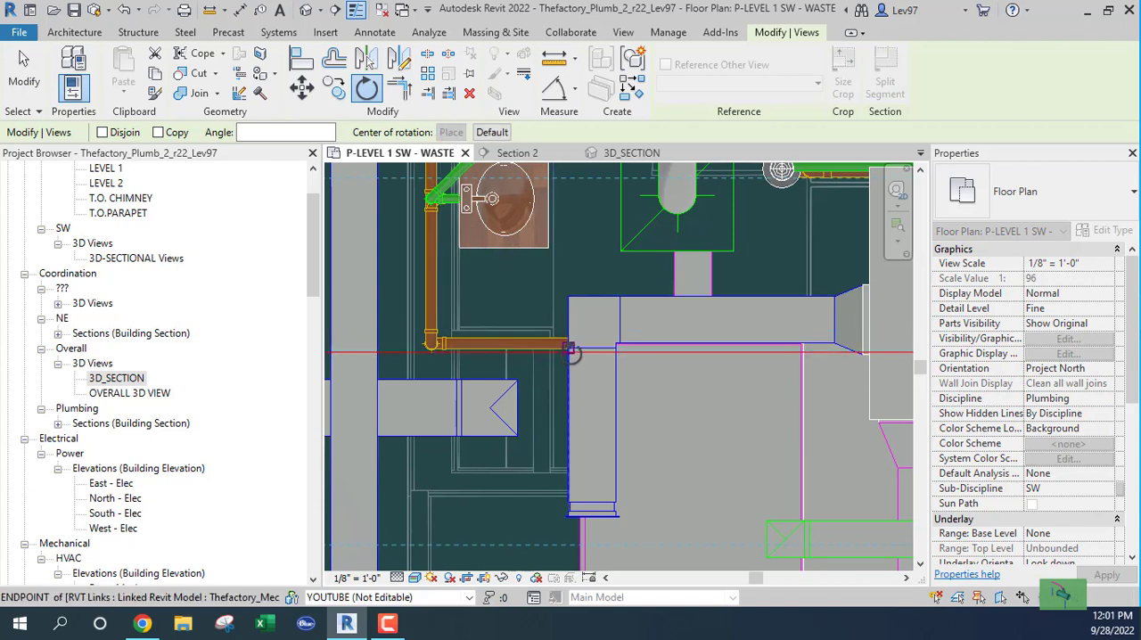
left_click(569, 352)
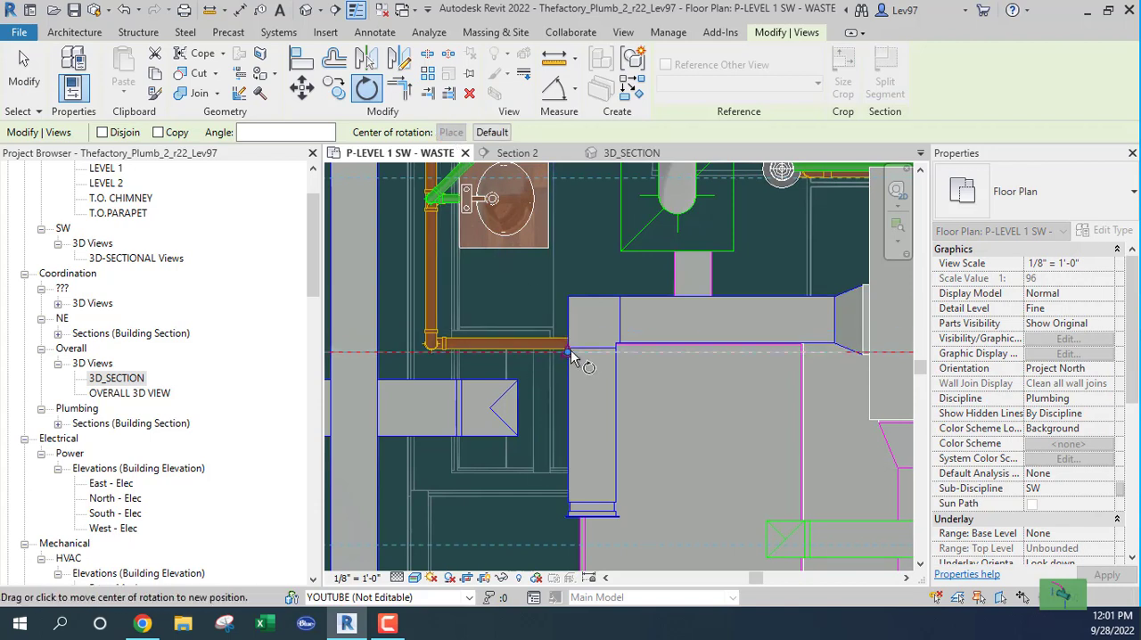
left_click(570, 216)
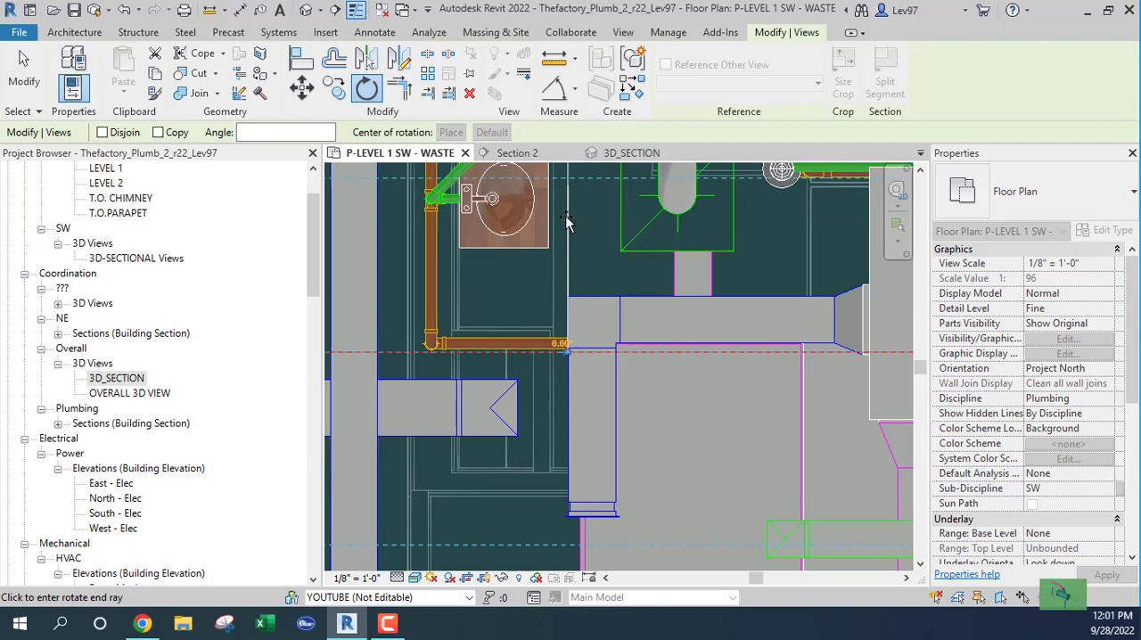
left_click(489, 285)
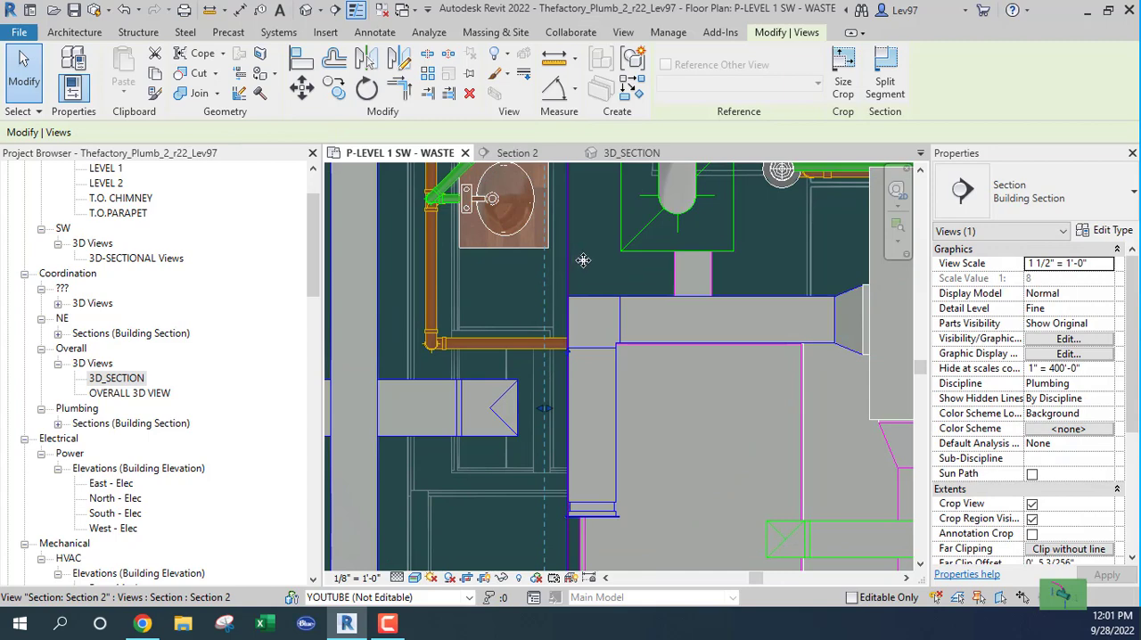
left_click_drag(583, 259, 581, 268)
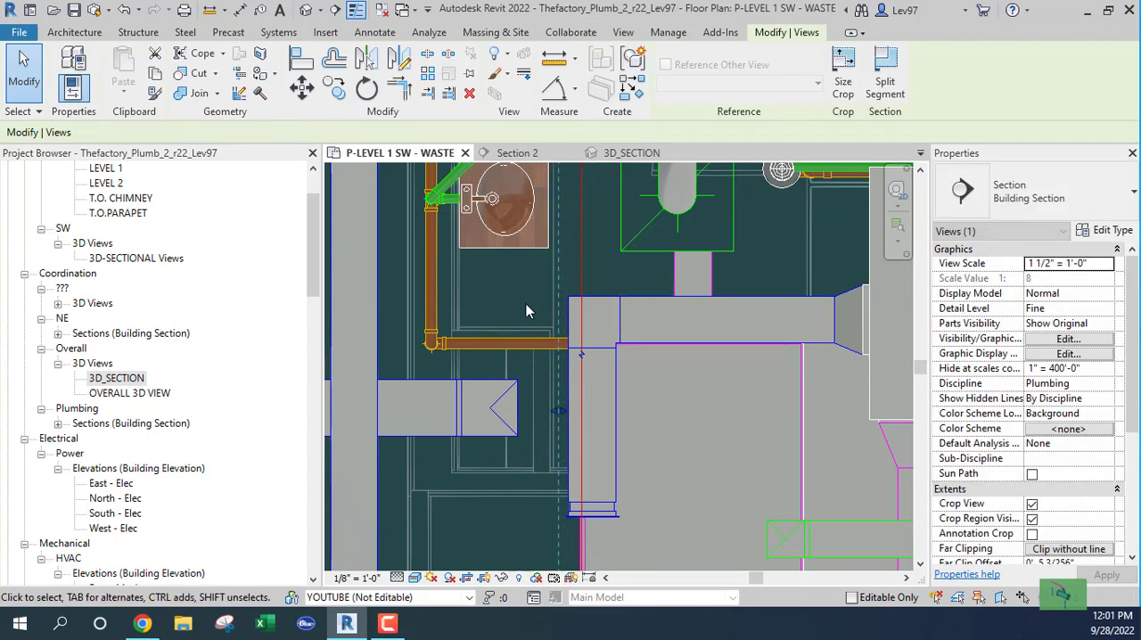
- Select the horizontal 2" sanitary pipe below the lavatory and move it sideways in Section 2 until it clears the duct end
left_click(527, 346)
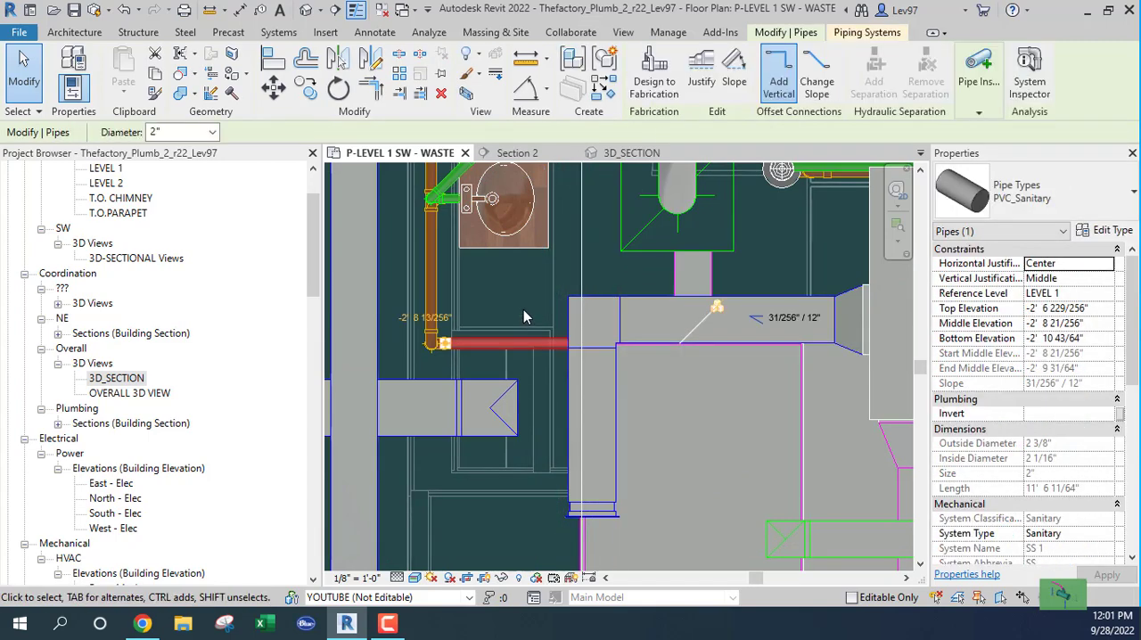
left_click(517, 154)
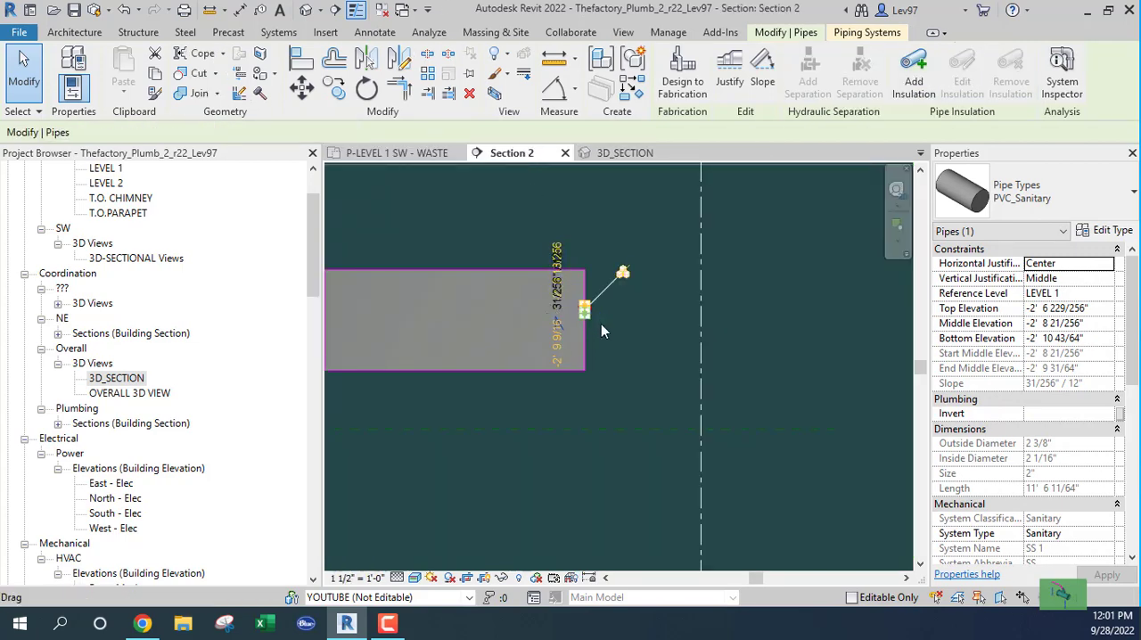
left_click_drag(601, 330, 612, 331)
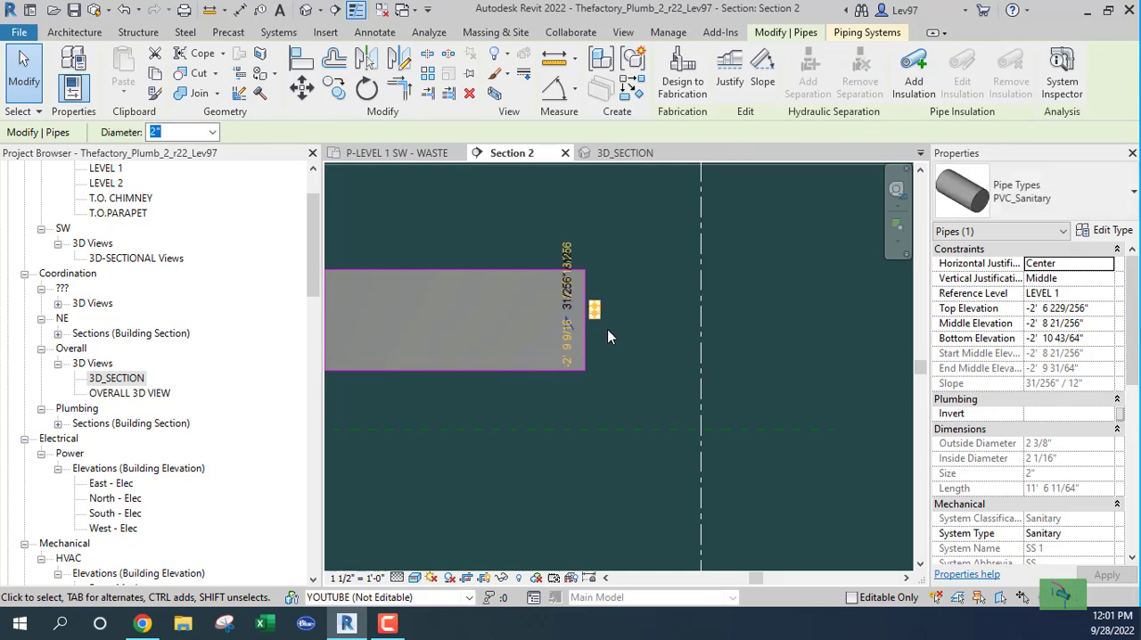
key("Right")
key("Right")
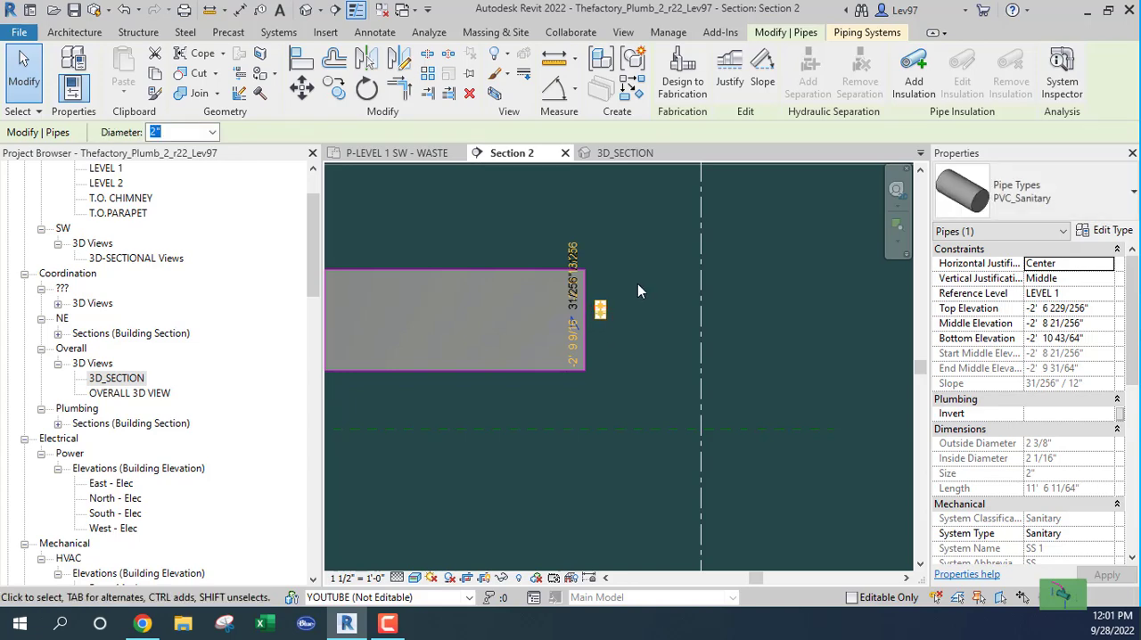
key("Right")
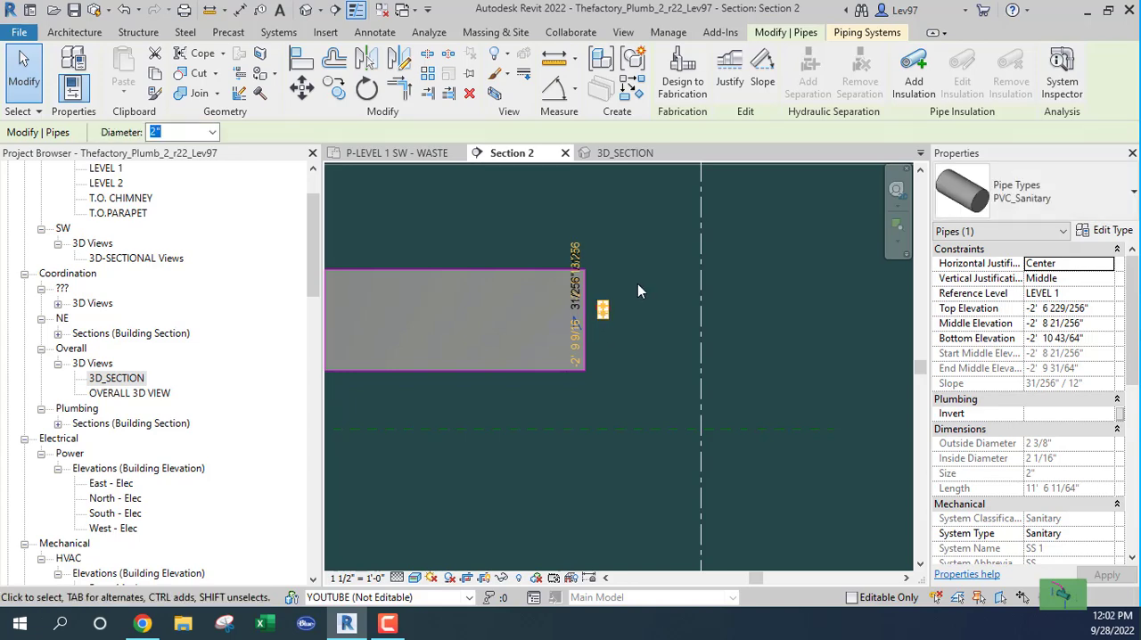
key("Escape")
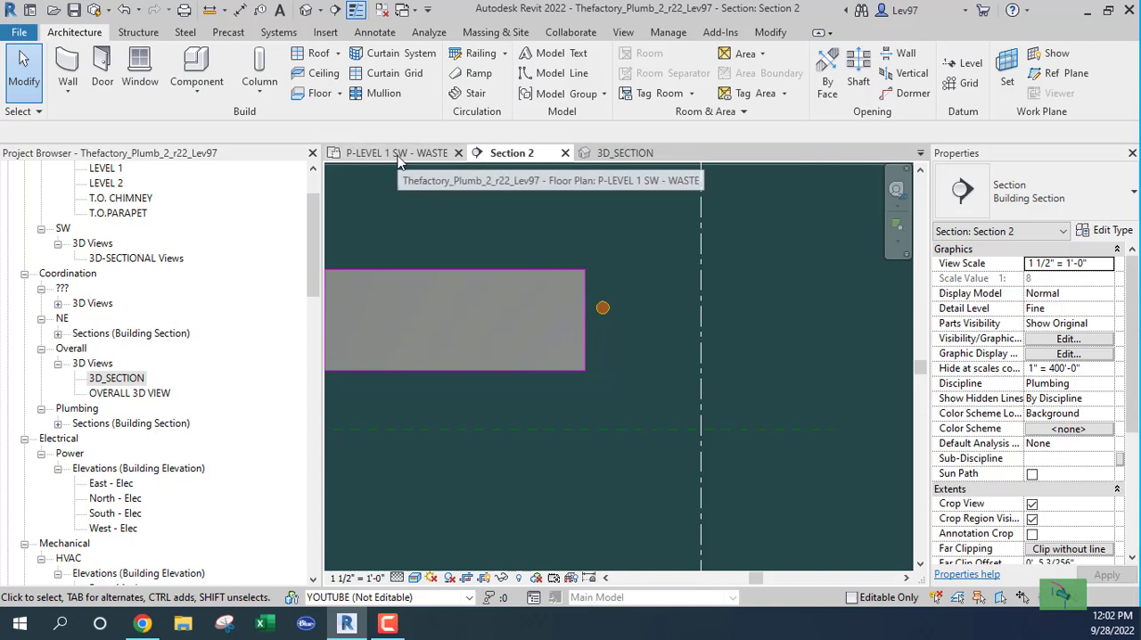
- Reorient the 3D_SECTION view to the relocated Section 2 and turn it to an angled view showing the pipe beside the duct
left_click(639, 154)
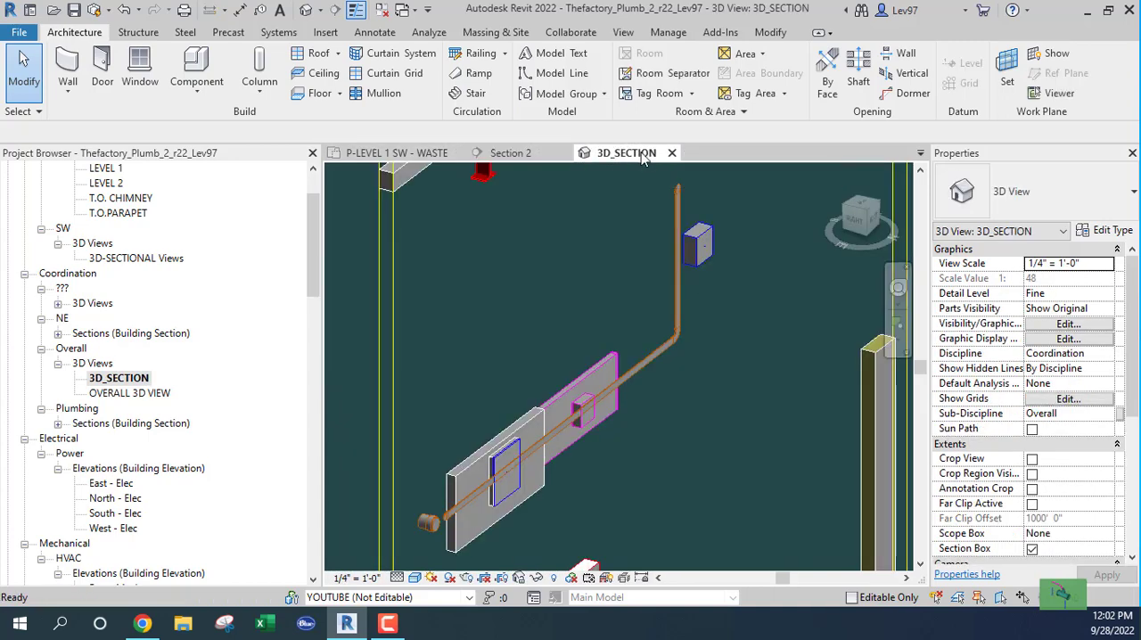
right_click(851, 230)
mouse_move(918, 435)
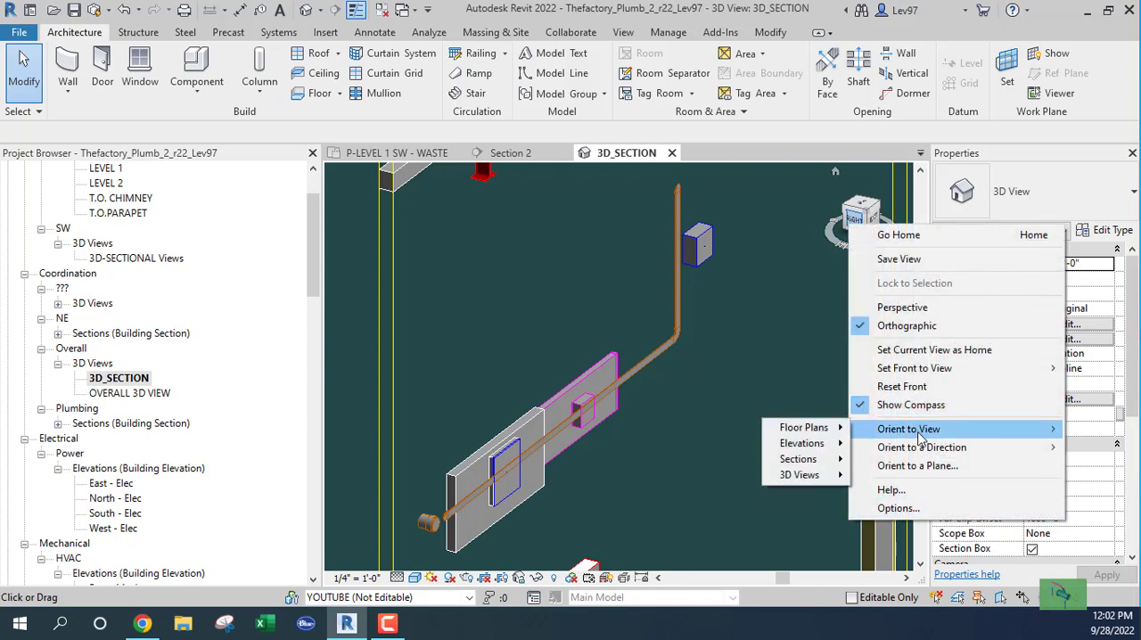
mouse_move(798, 465)
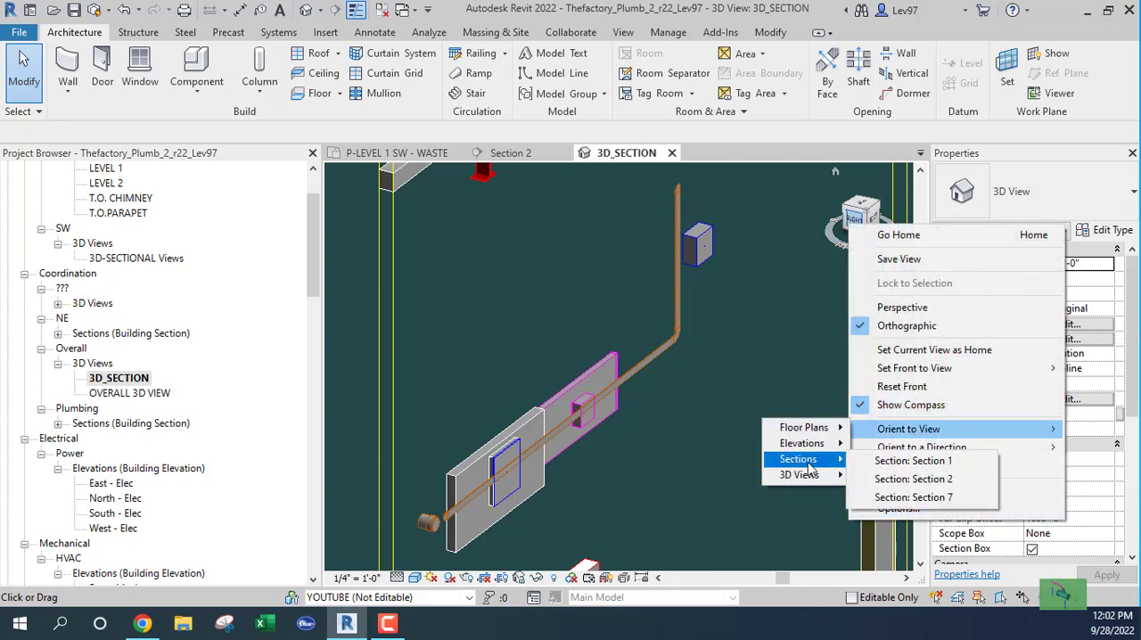
left_click(954, 477)
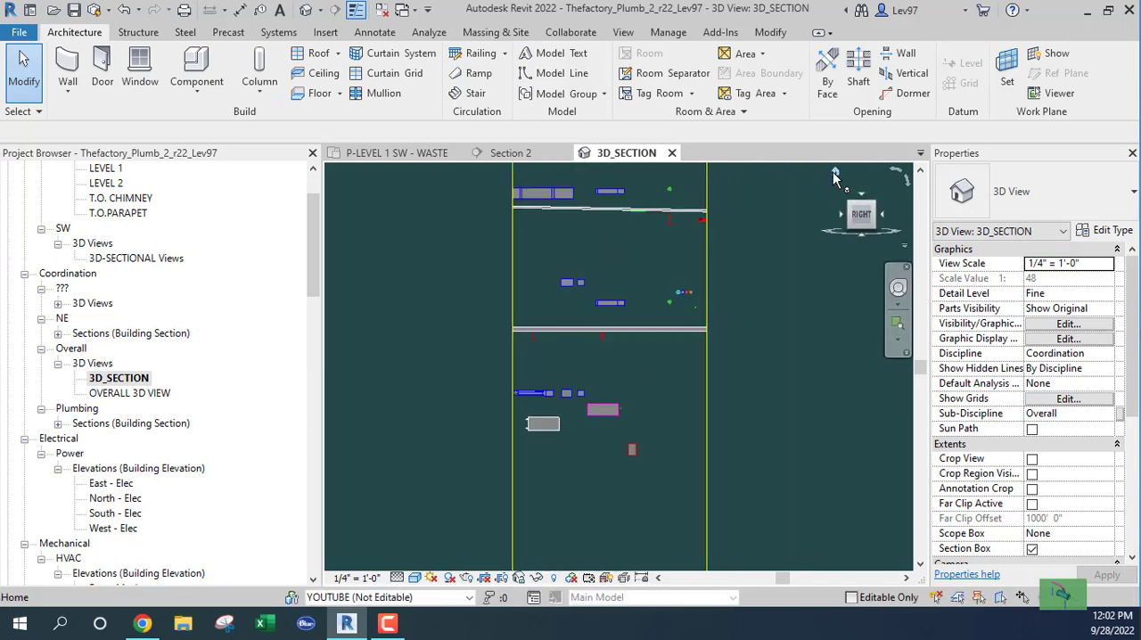
left_click(833, 178)
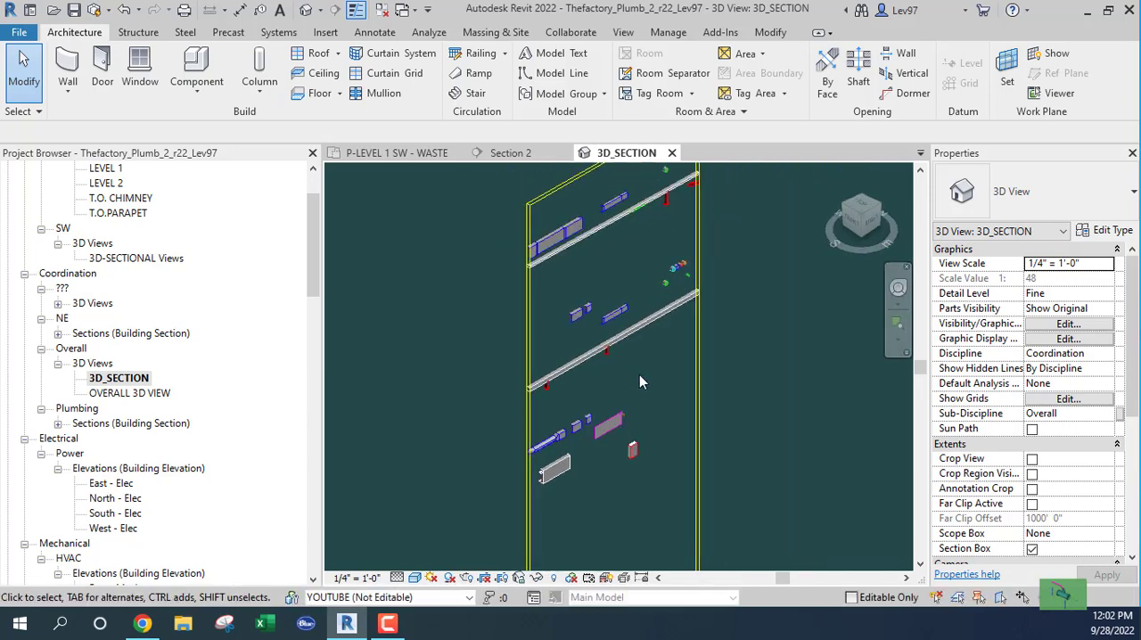
middle_click_drag(641, 394, 547, 421, "shift")
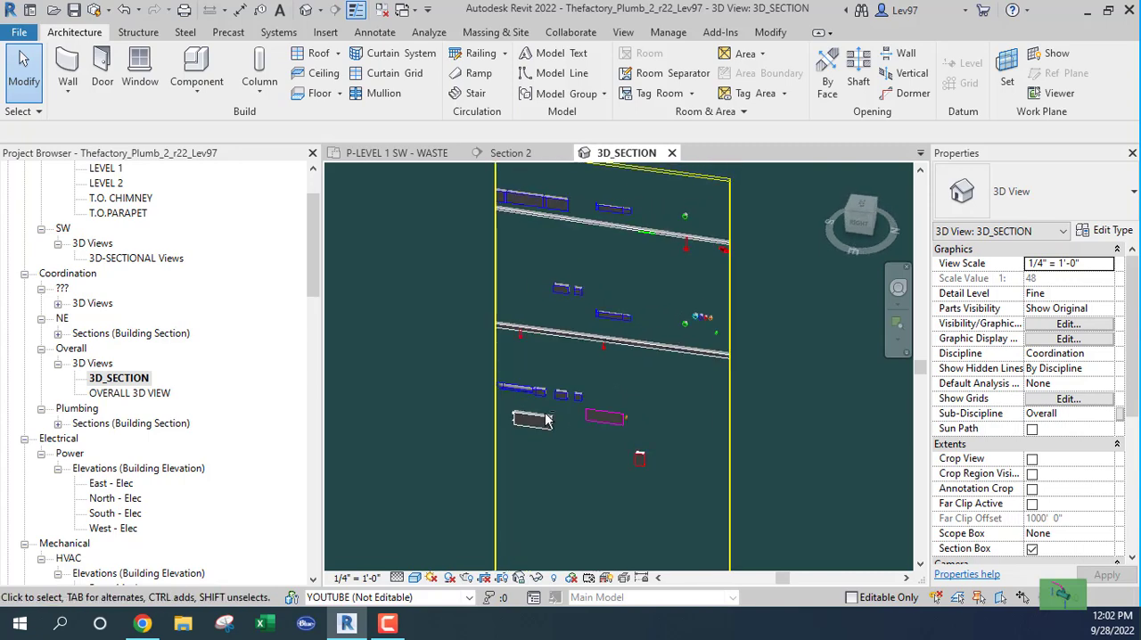
- Turn the 3D_SECTION view around and enlarge its section box to expose the lavatories, sanitary piping and neighbouring ducts
middle_click_drag(651, 441, 452, 436, "shift")
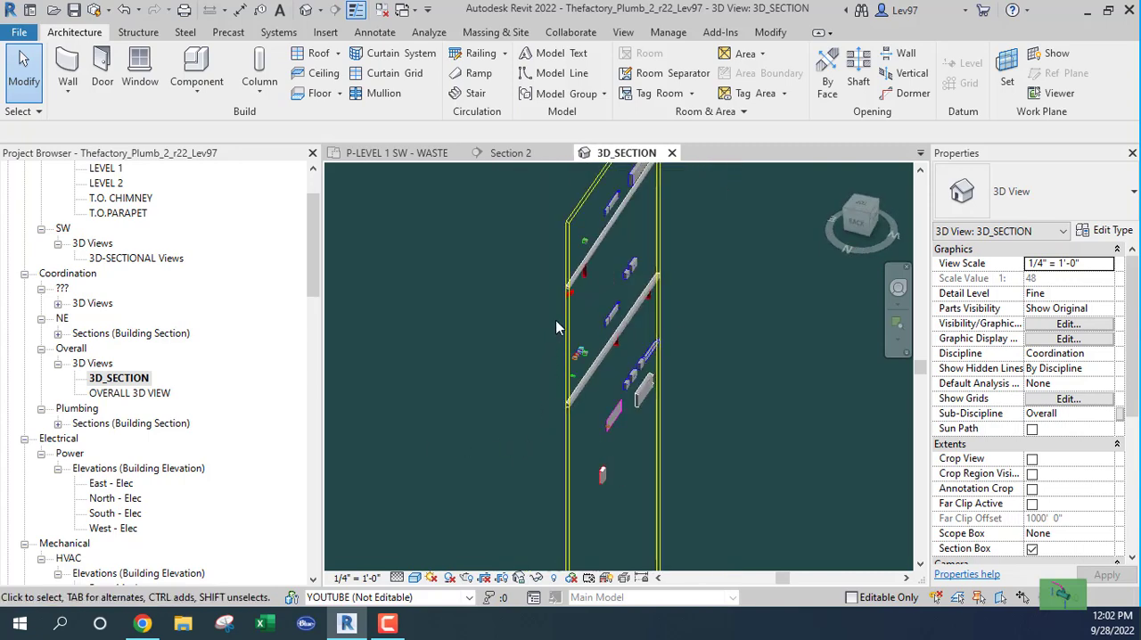
left_click(573, 340)
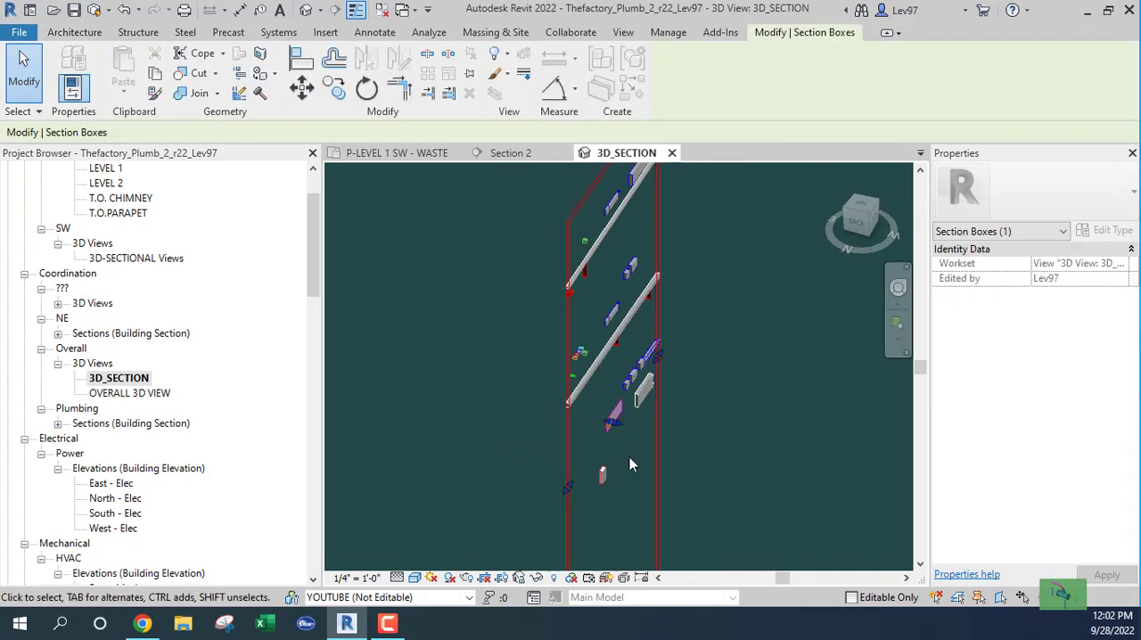
scroll(626, 450, "up", 4)
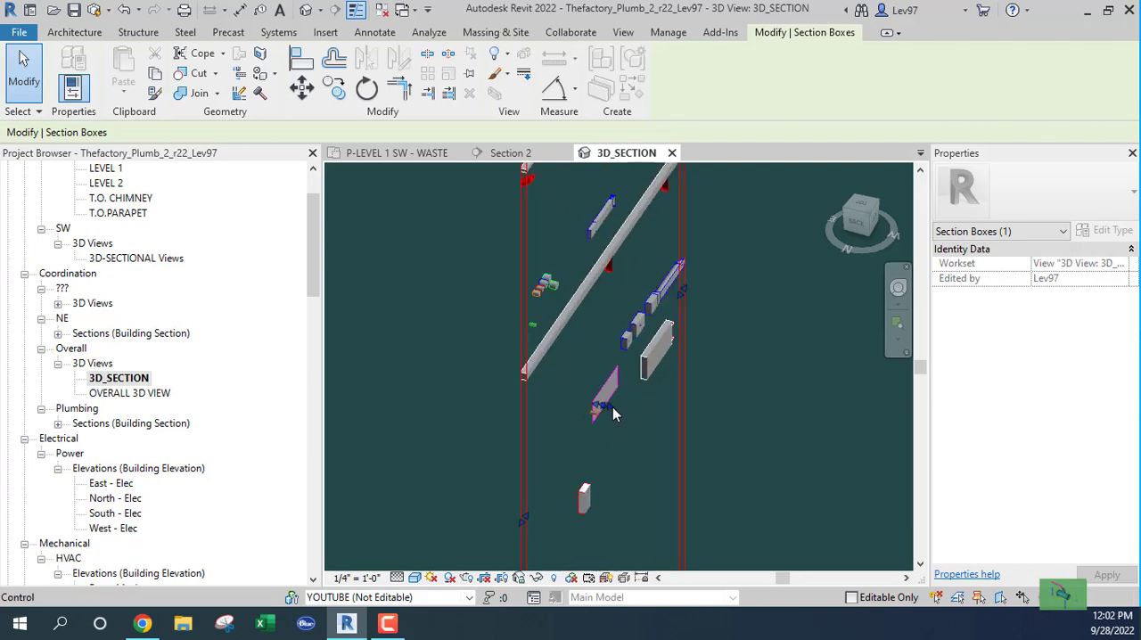
scroll(615, 408, "up", 3)
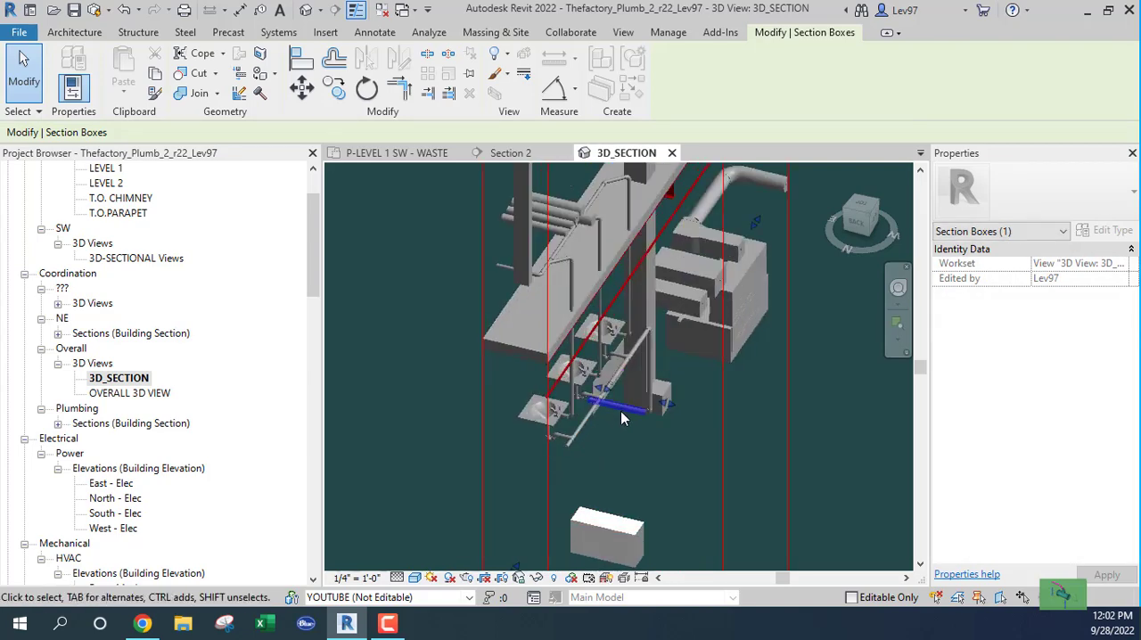
middle_click_drag(620, 411, 605, 321, "shift")
middle_click_drag(753, 489, 614, 292)
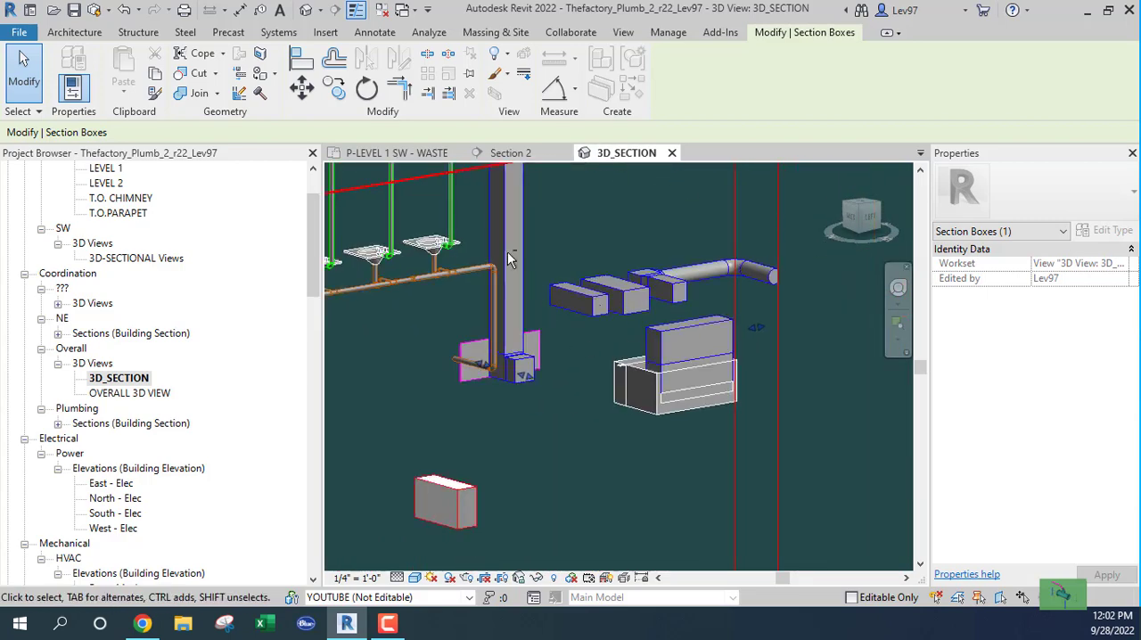
- Rotate the Section 2 line to horizontal in the P-LEVEL 1 SW - WASTE plan and move it just below the horizontal 2" sanitary pipe
left_click(402, 152)
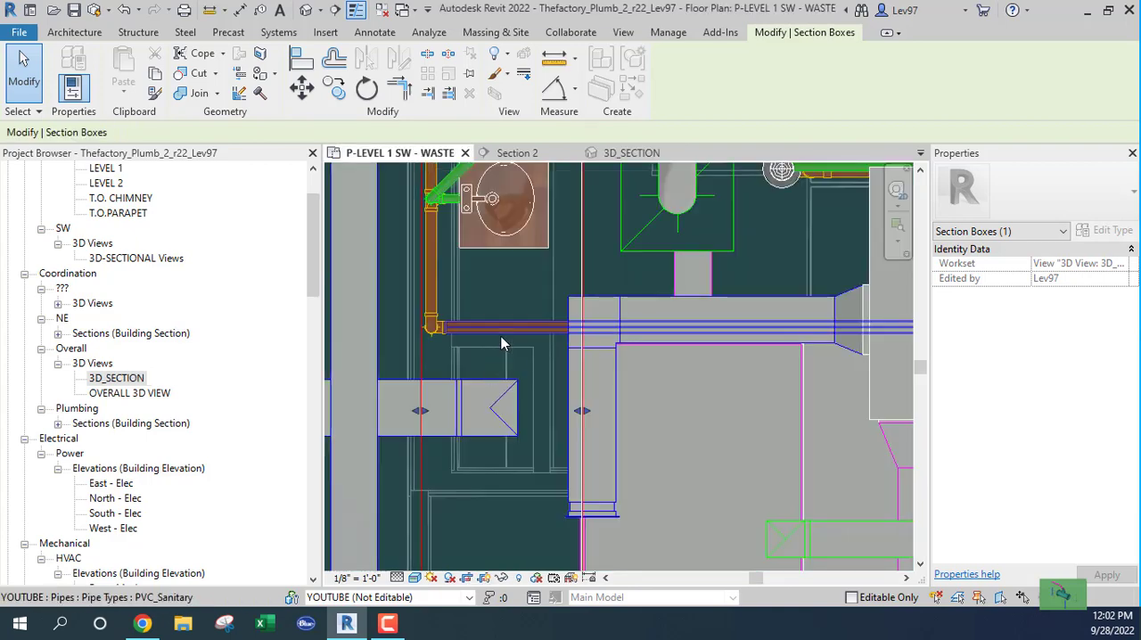
left_click(497, 346)
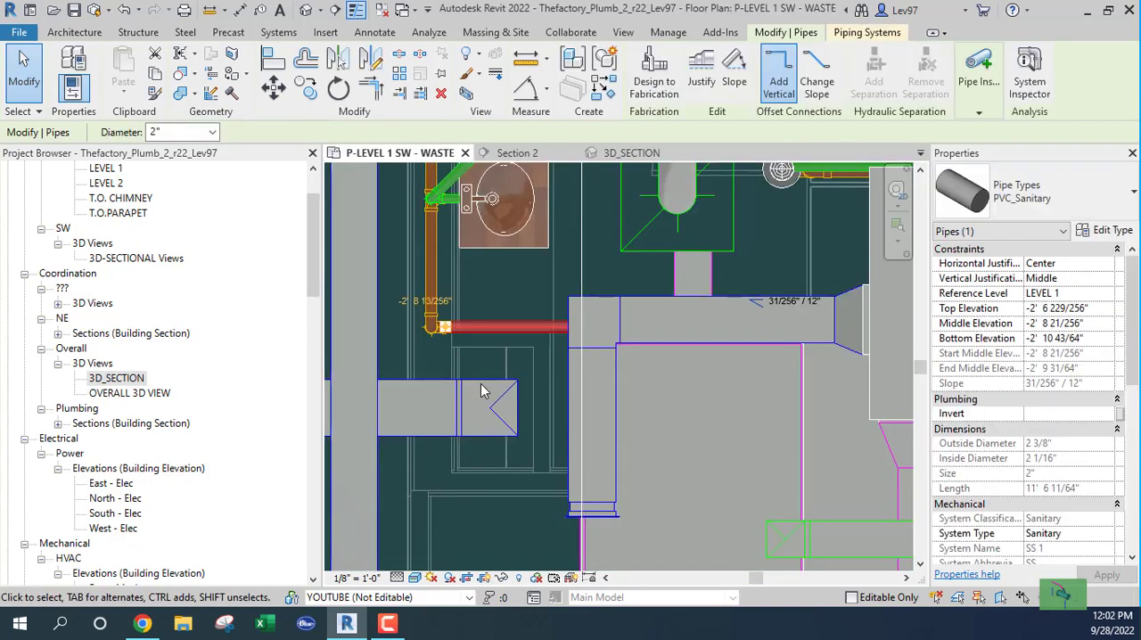
left_click(533, 278)
left_click(582, 256)
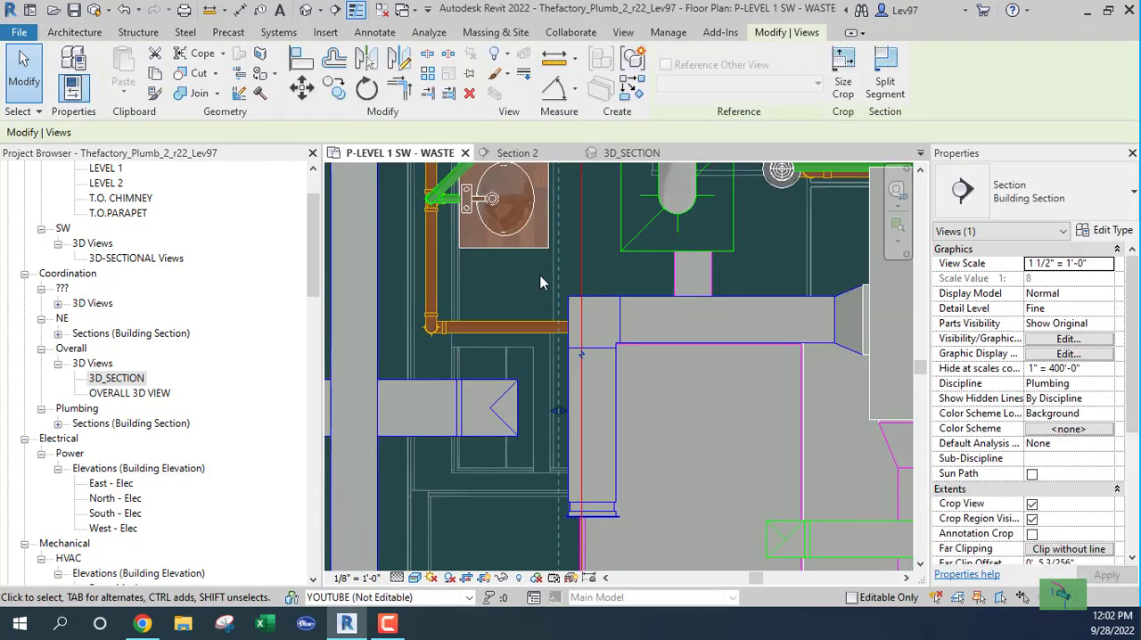
left_click(373, 90)
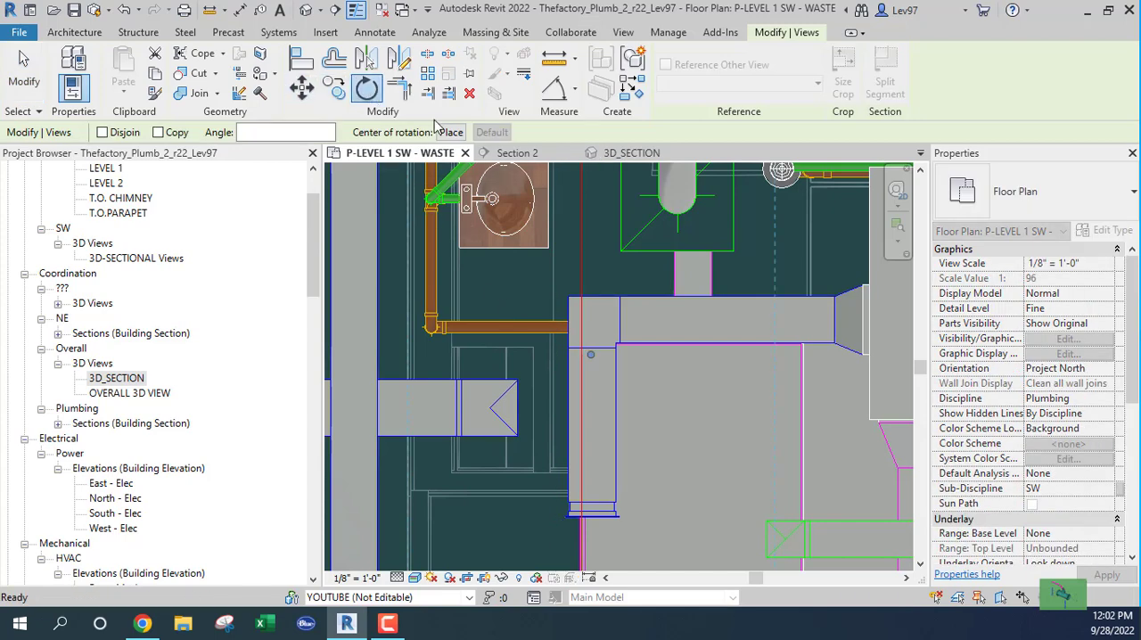
left_click(450, 132)
left_click(580, 273)
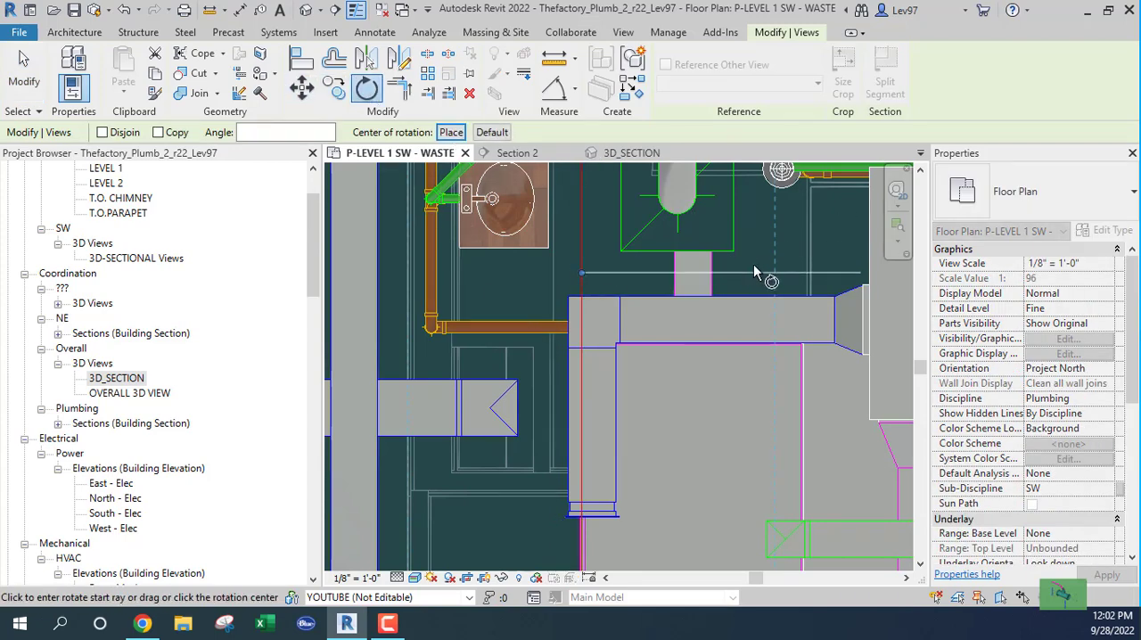
left_click(756, 277)
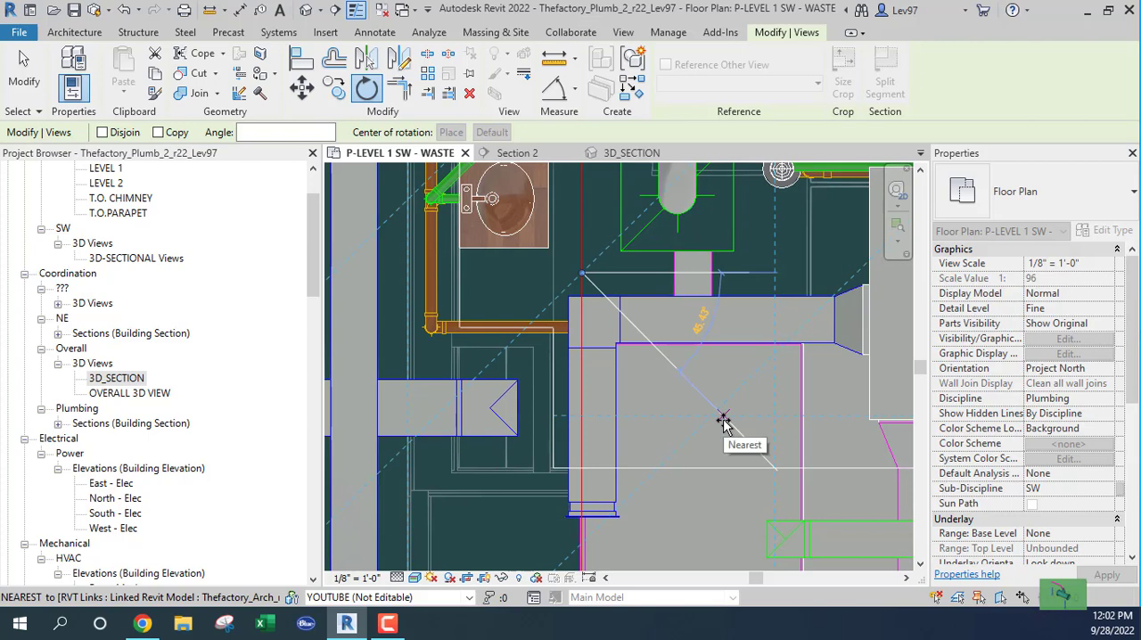
left_click(723, 421)
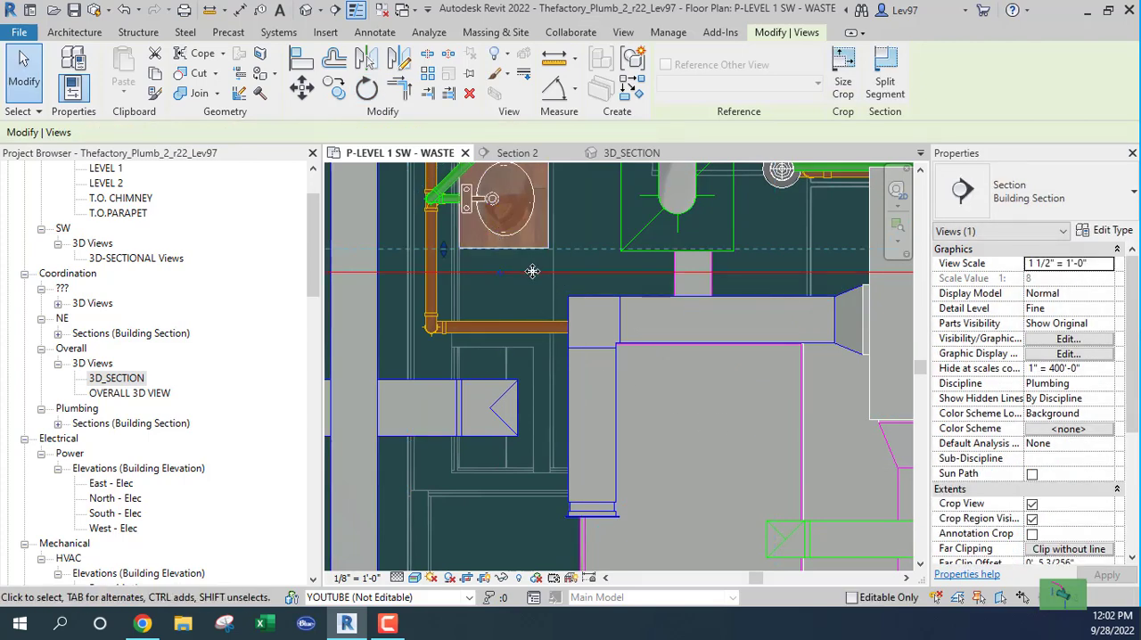
left_click_drag(532, 271, 562, 338)
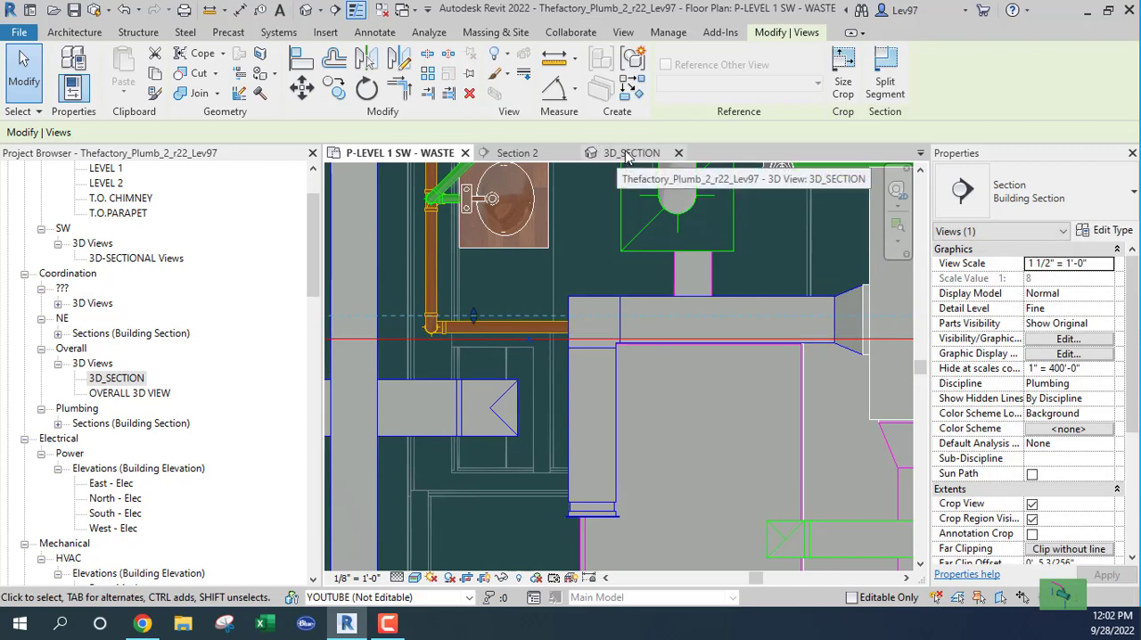
- Reorient the 3D_SECTION view to the relocated Section 2 and return it to the home angle around the pipe run
left_click(626, 153)
right_click(855, 223)
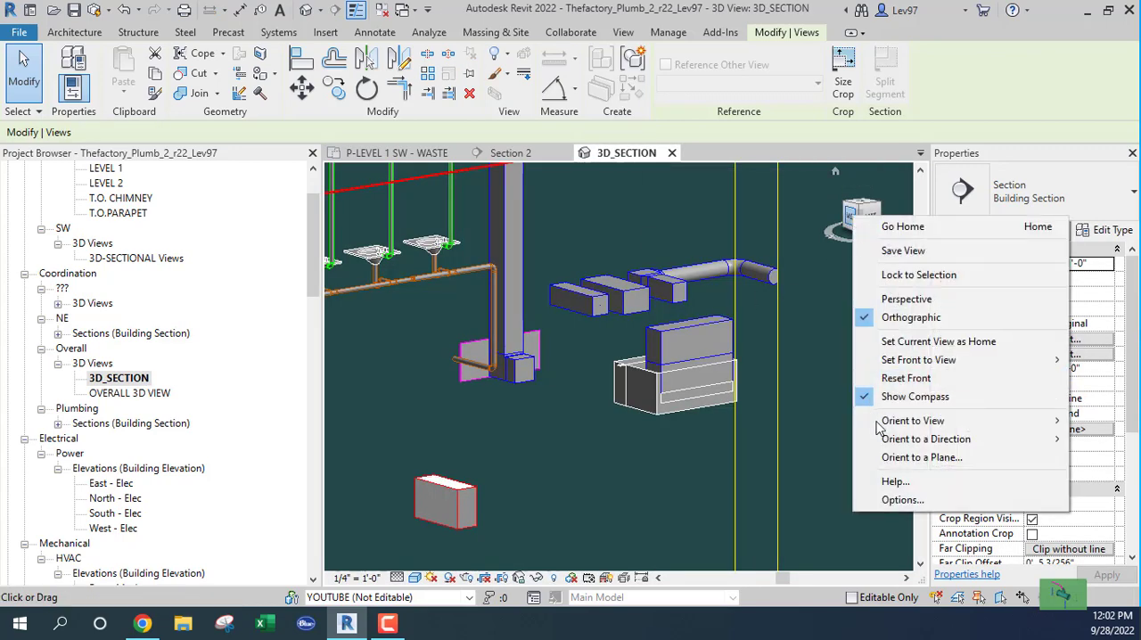
mouse_move(910, 421)
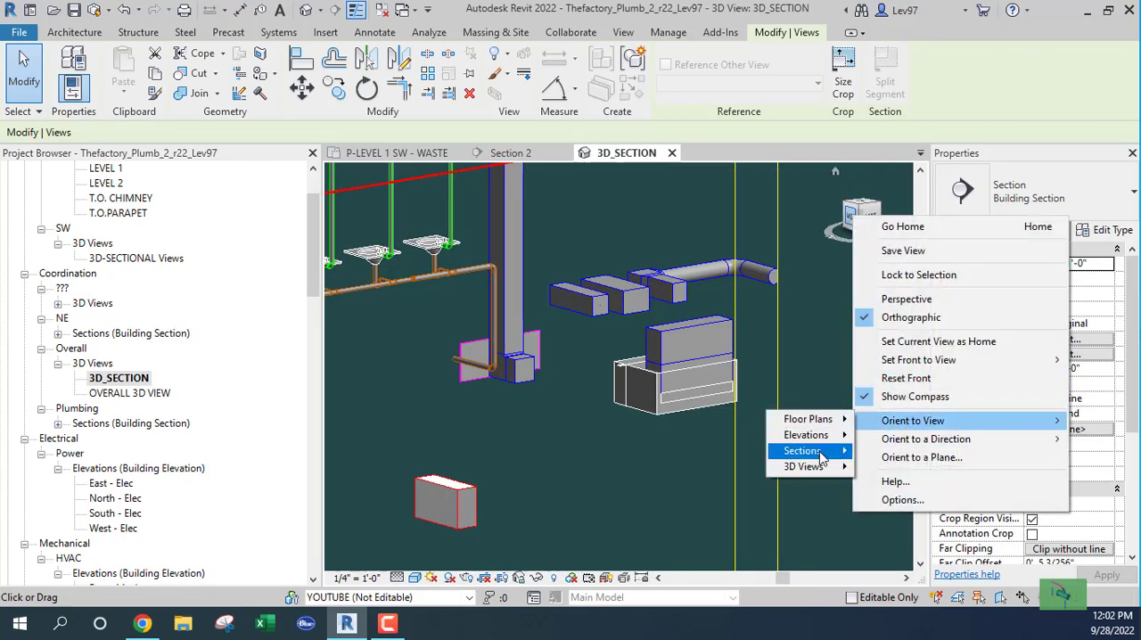
mouse_move(807, 450)
left_click(905, 473)
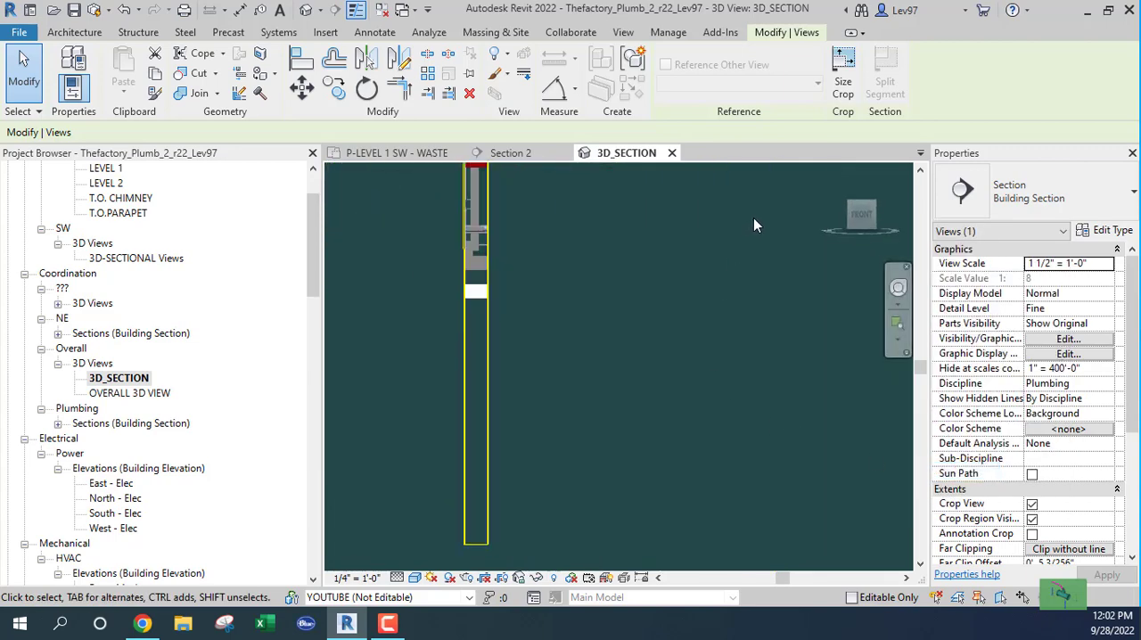
left_click(835, 173)
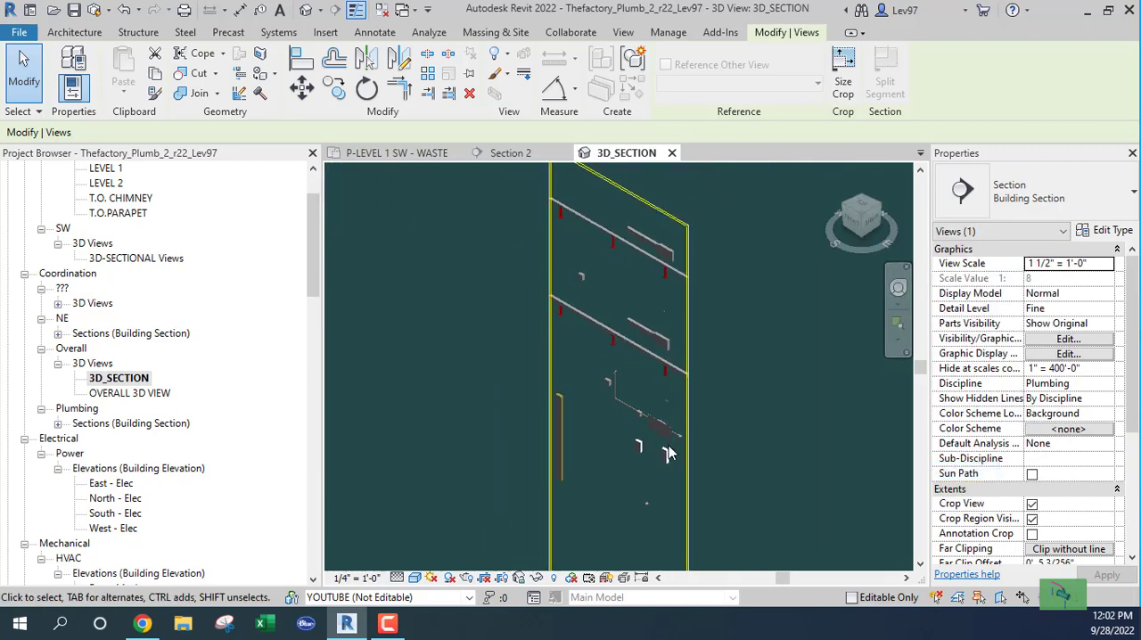
scroll(668, 426, "up", 4)
- Try to resize the section box beside the pipe run, and undo the change
left_click(437, 318)
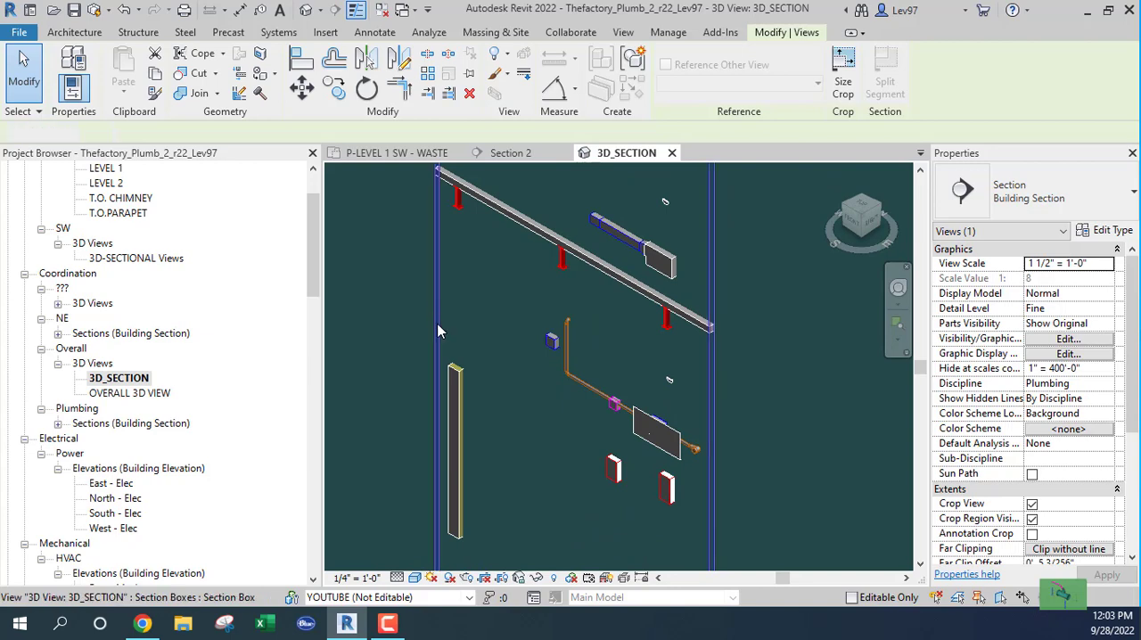
left_click_drag(582, 381, 594, 379)
key("Escape")
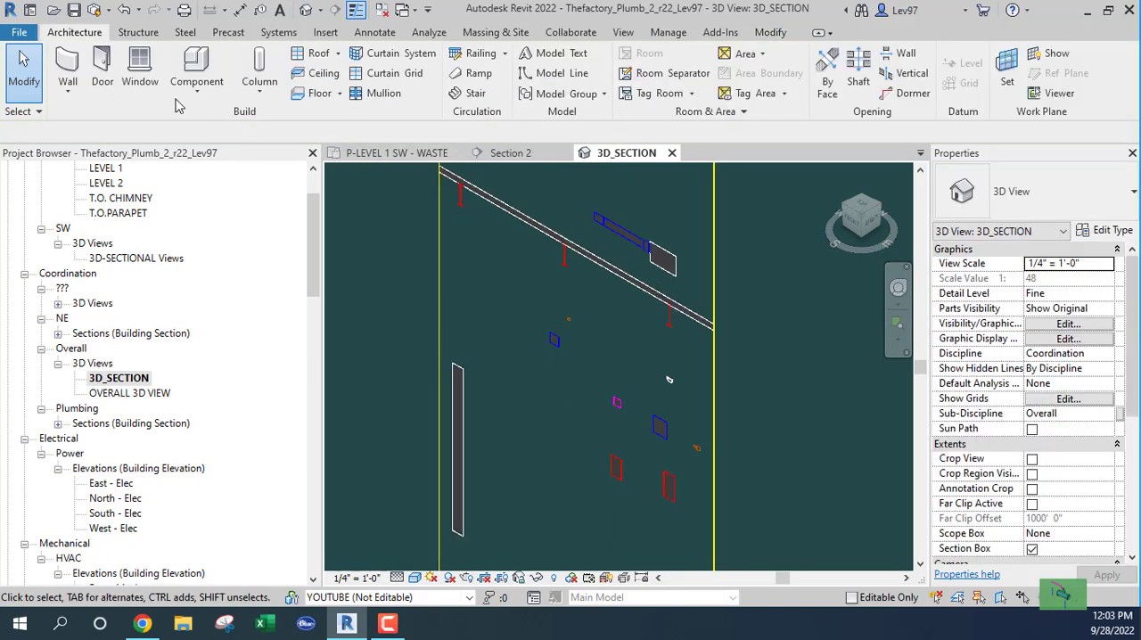
left_click(124, 11)
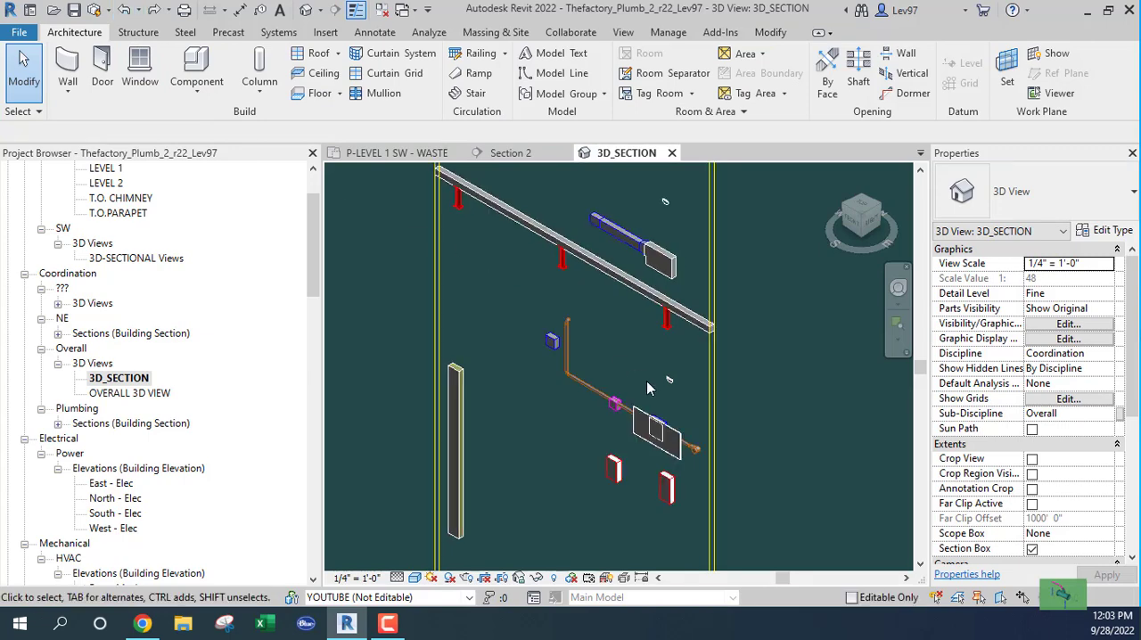
- Enlarge the section box around the sloped pipe run to expose the full crossing duct, the toilet connection and the beams
left_click(710, 403)
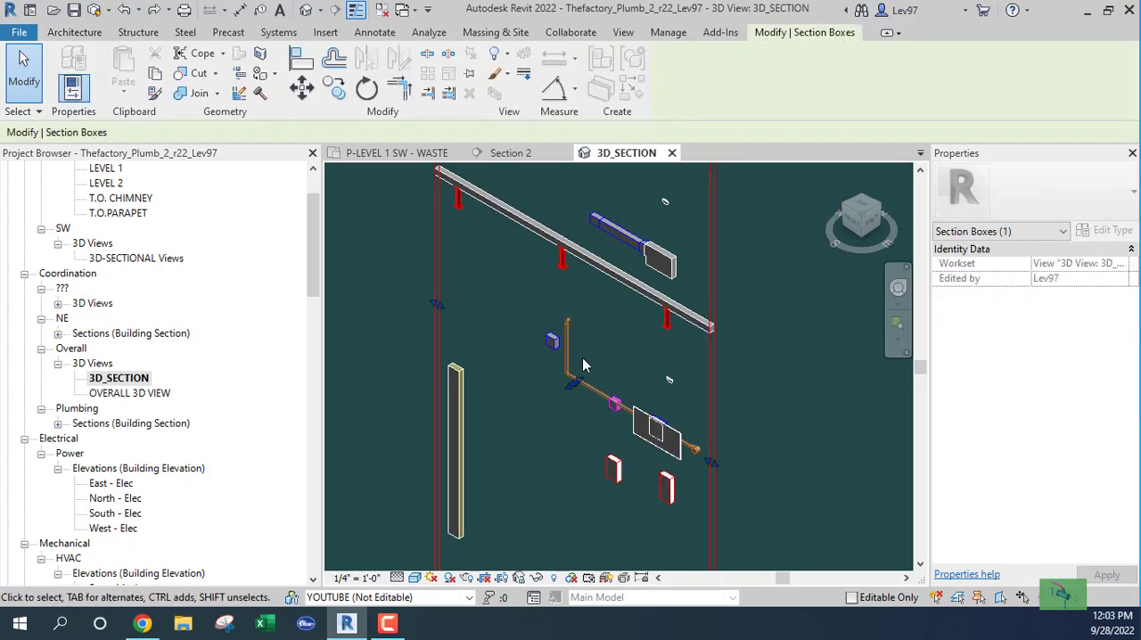
scroll(593, 380, "up", 3)
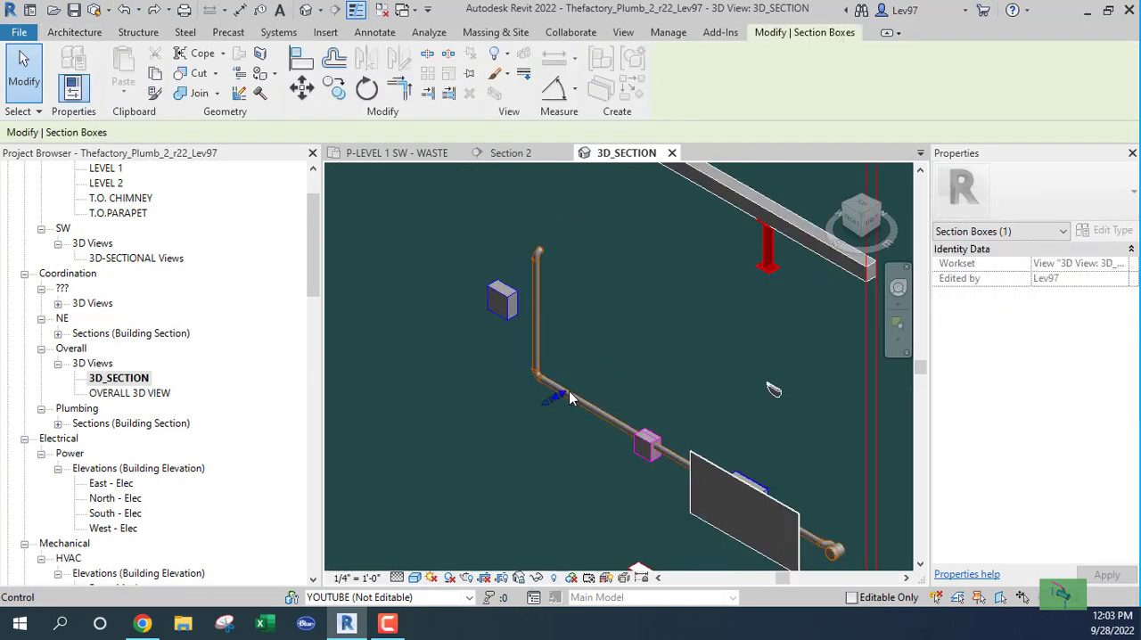
middle_click_drag(717, 381, 562, 339)
middle_click_drag(544, 433, 501, 304, "shift")
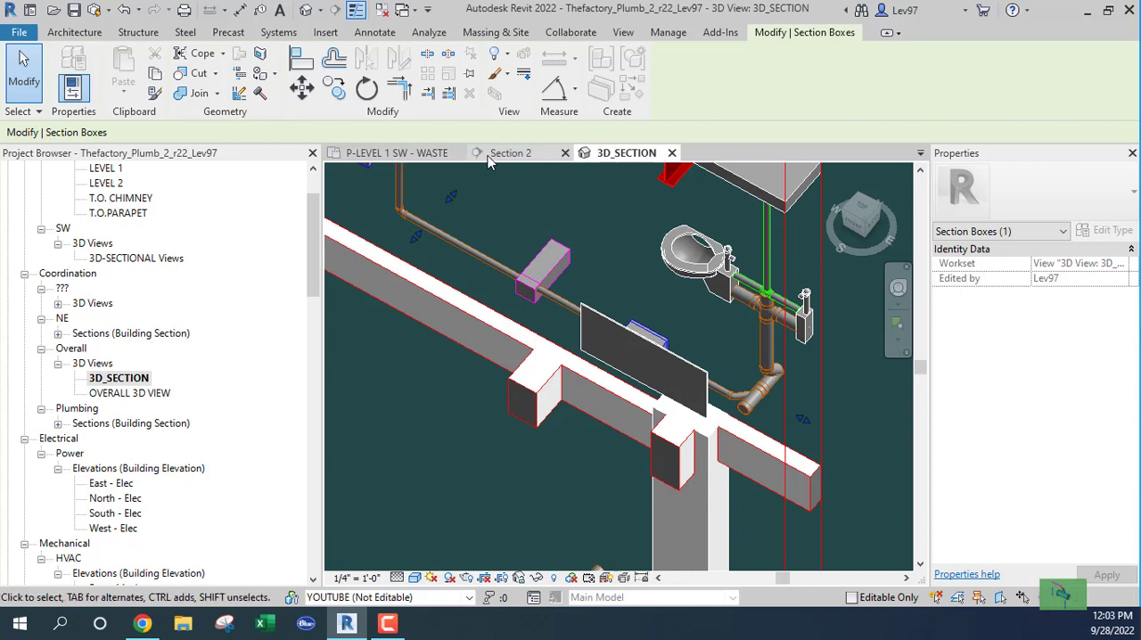
- Enable selection of linked elements, select the 8x8 return air duct in the waste plan, and locate it in the 3D_SECTION view
left_click(409, 155)
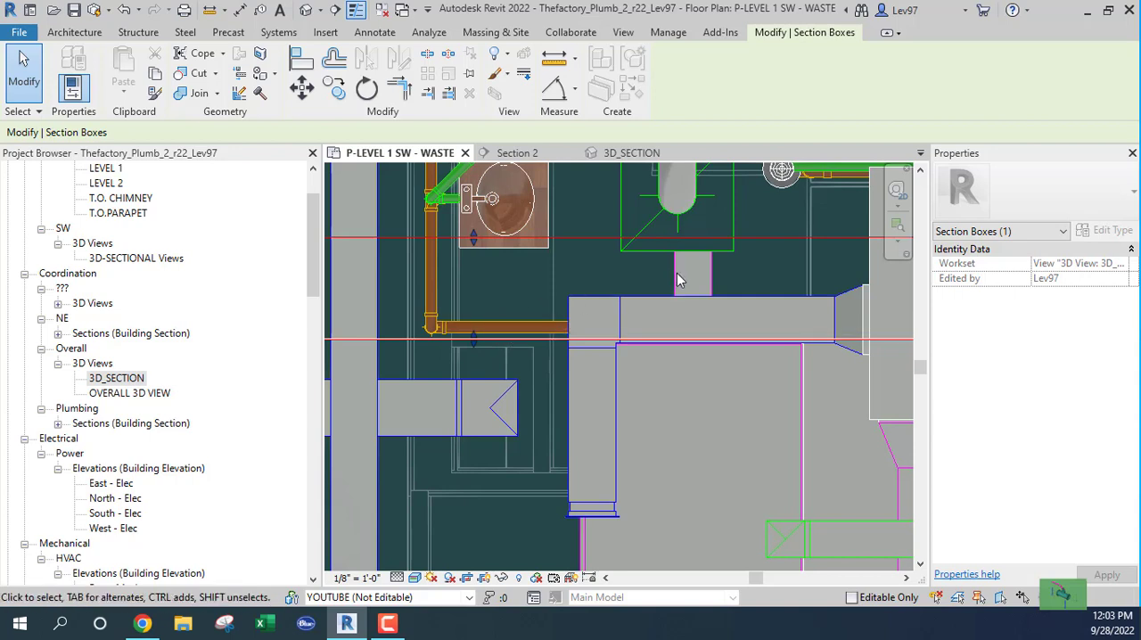
left_click(32, 113)
left_click(13, 133)
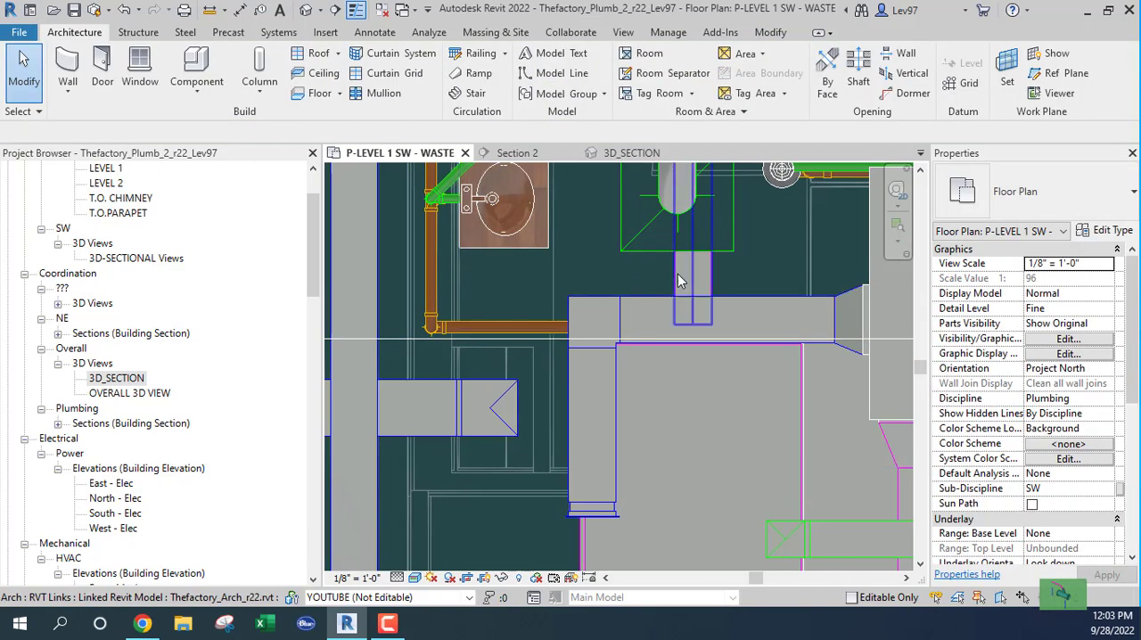
left_click(679, 278)
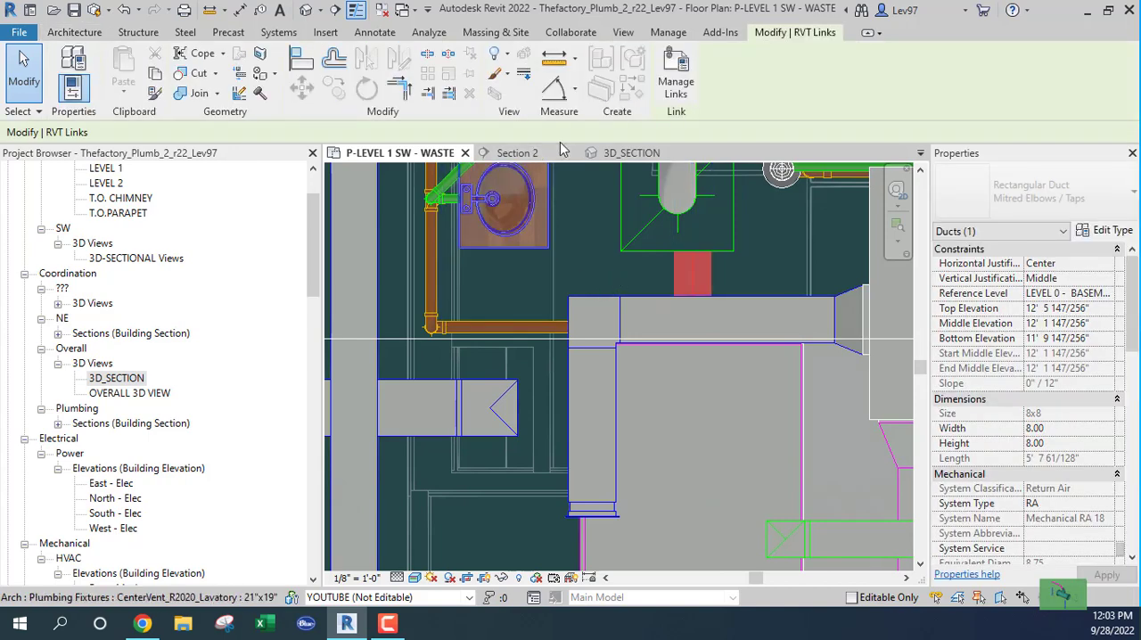
left_click(612, 157)
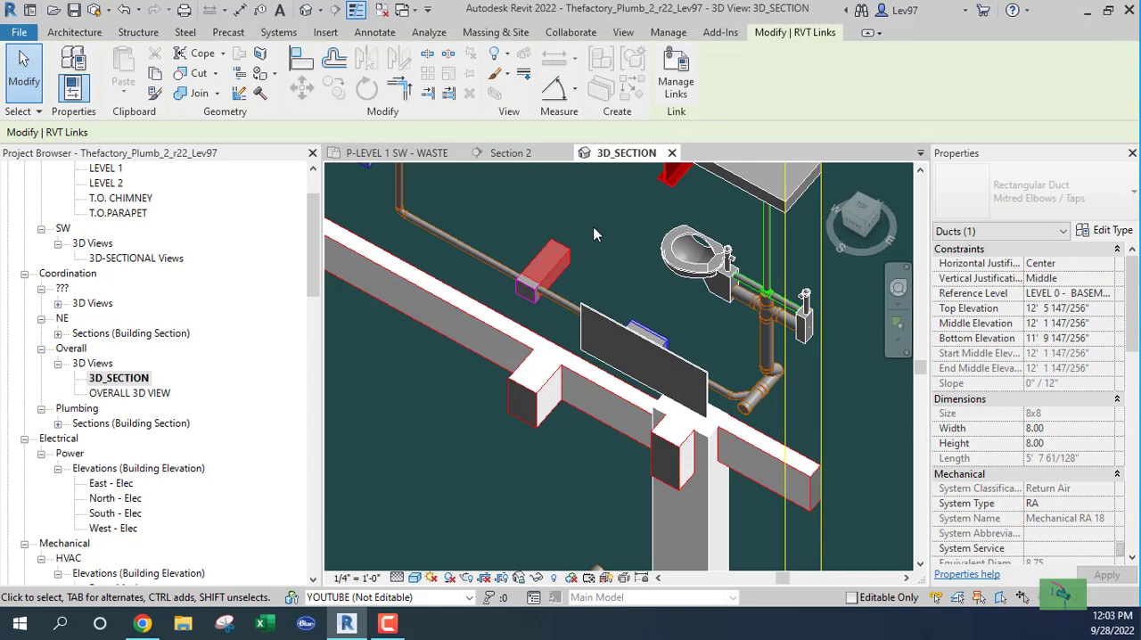
- Examine the 8x8 return air duct crossing from the opposite side in 3D and select the sloped 2" sanitary pipe
middle_click_drag(596, 262, 376, 200, "shift")
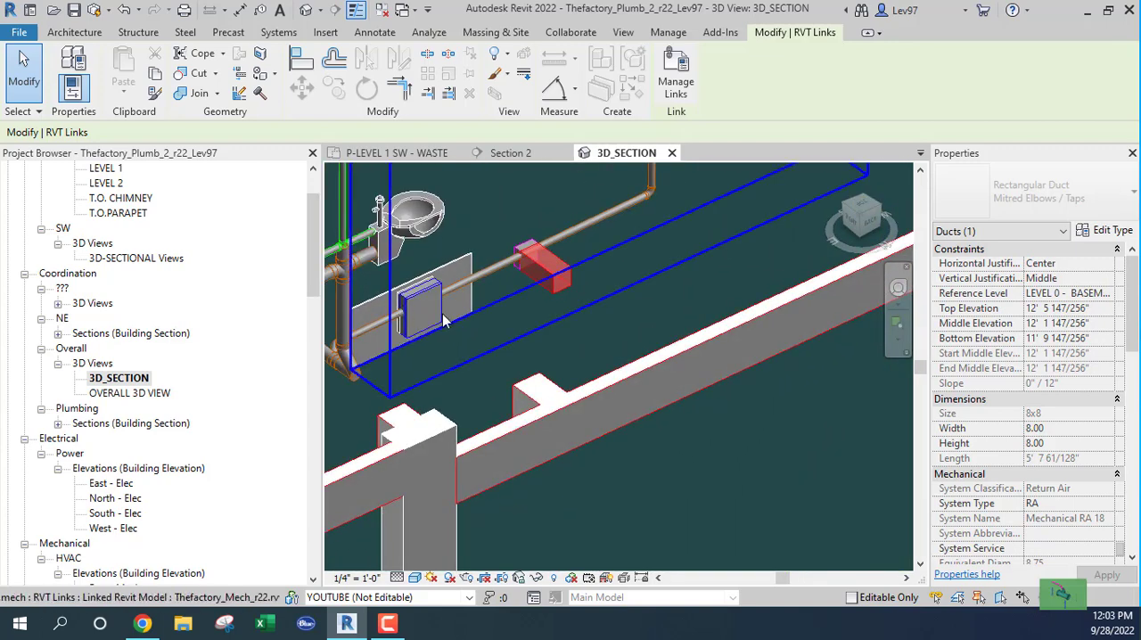
middle_click_drag(520, 346, 586, 423)
scroll(584, 390, "down", 2)
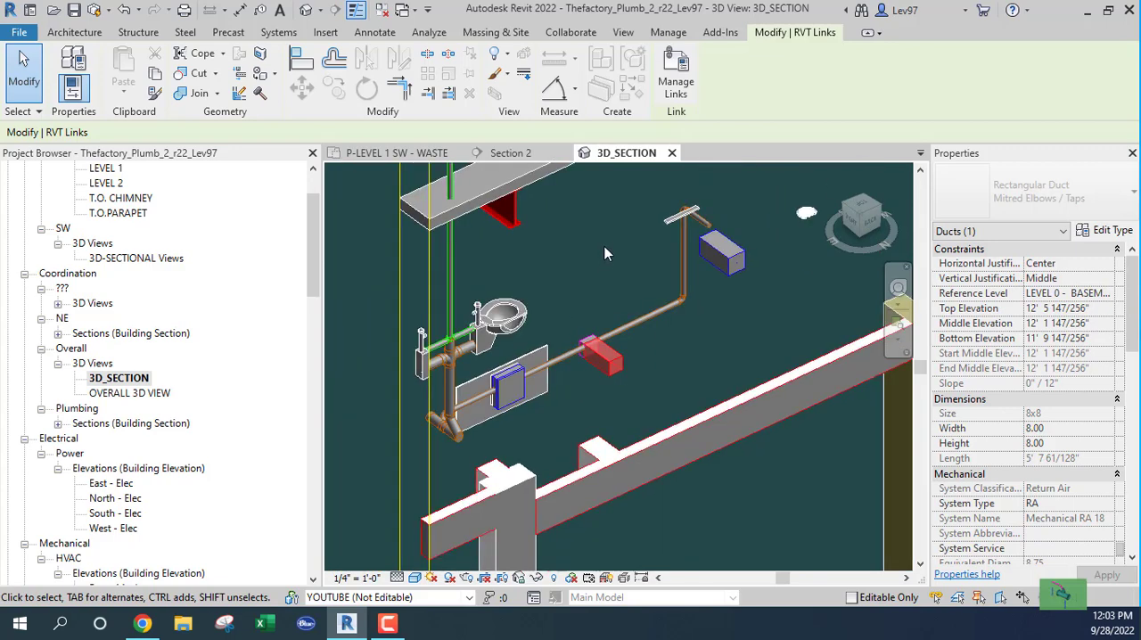
left_click(635, 321)
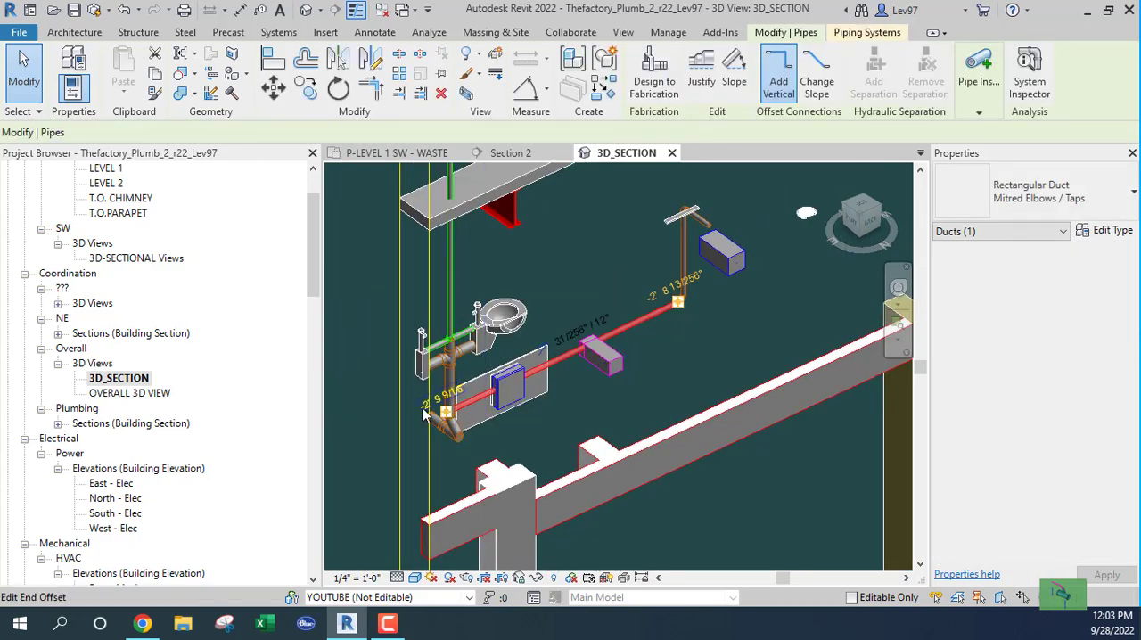
- Inspect the selected 2" pipe's end connection at the larger waste pipe, and check the run in Section 2 and the waste plan
mouse_move(568, 428)
middle_mouse_down()
mouse_move(662, 402)
mouse_move(676, 384)
mouse_move(726, 397)
middle_mouse_up()
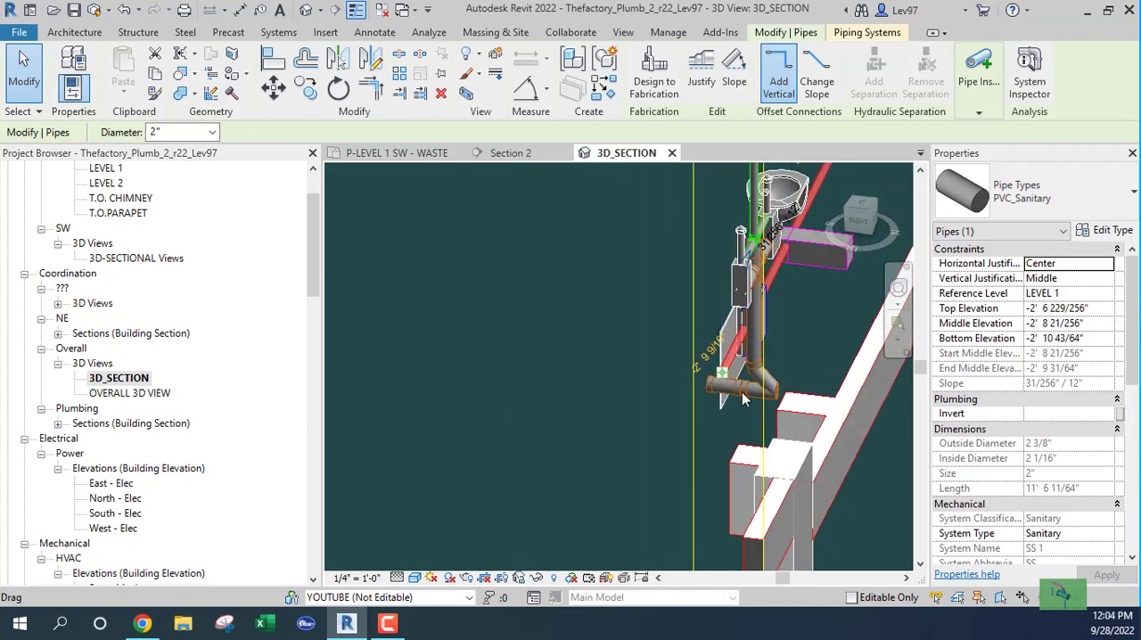
scroll(749, 393, "up", 5)
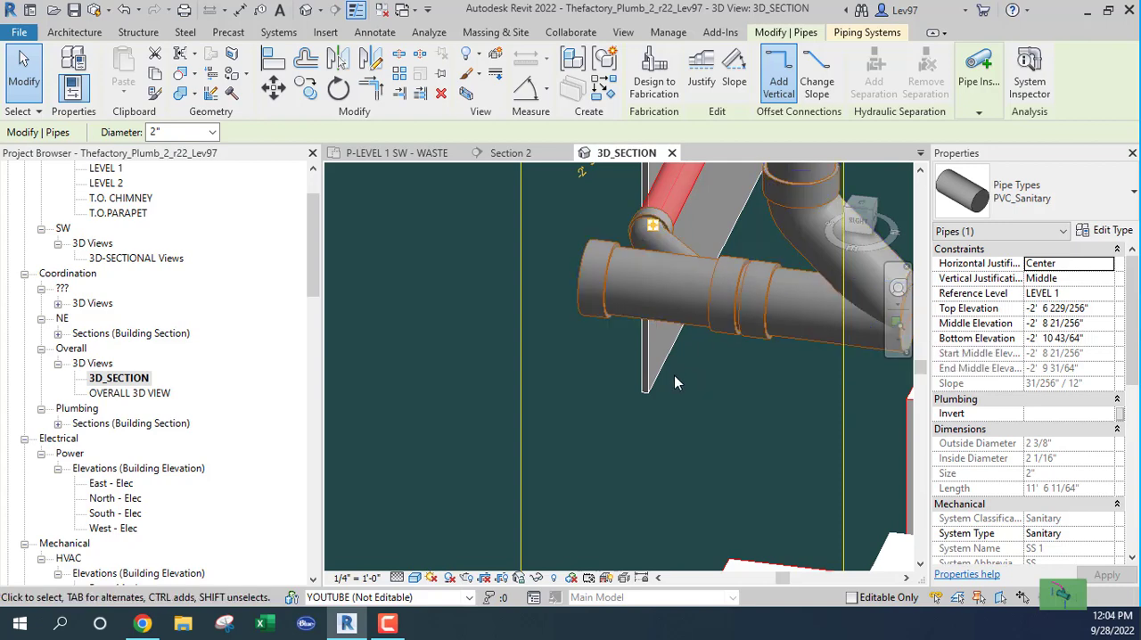
scroll(633, 377, "down", 6)
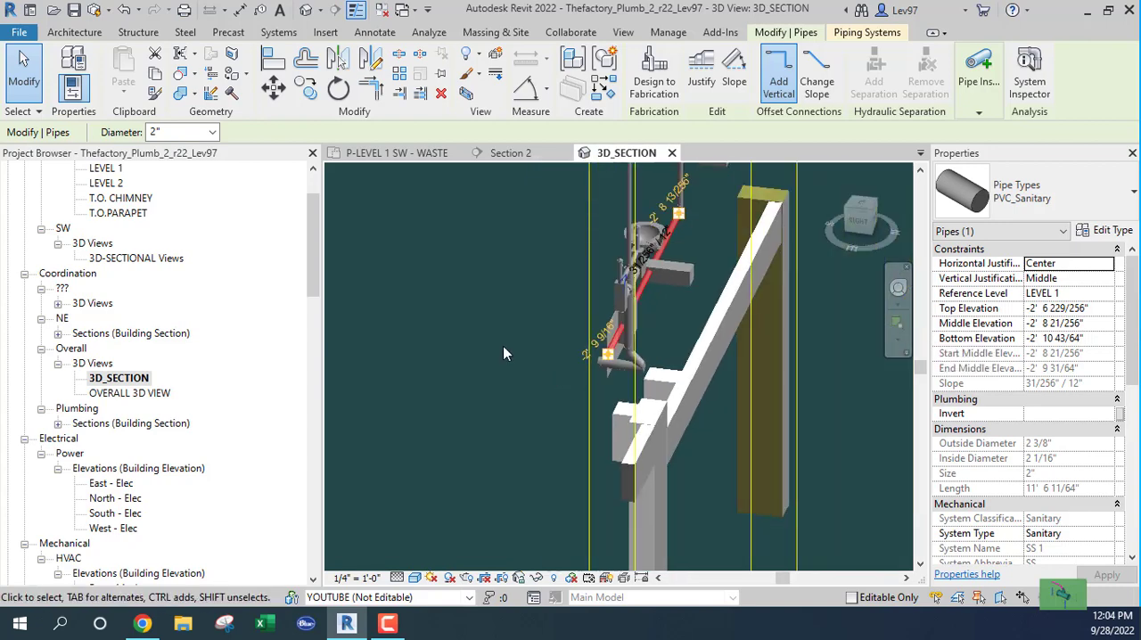
left_click(509, 156)
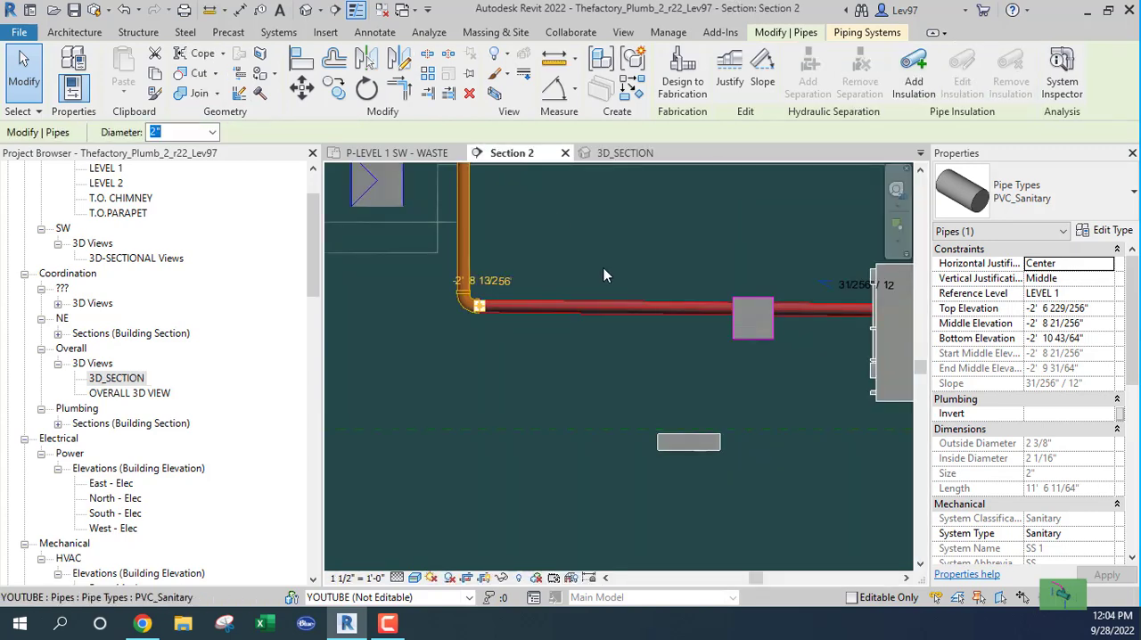
left_click(393, 153)
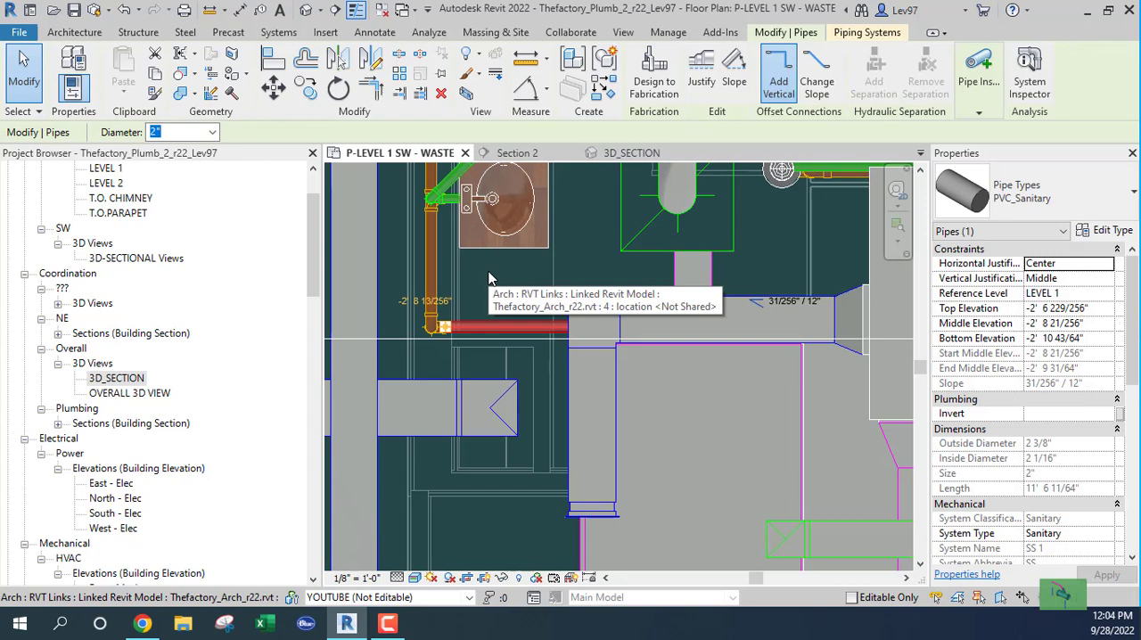
- Try to nudge the selected 2" sanitary pipe slightly upward in the waste plan
key("Up")
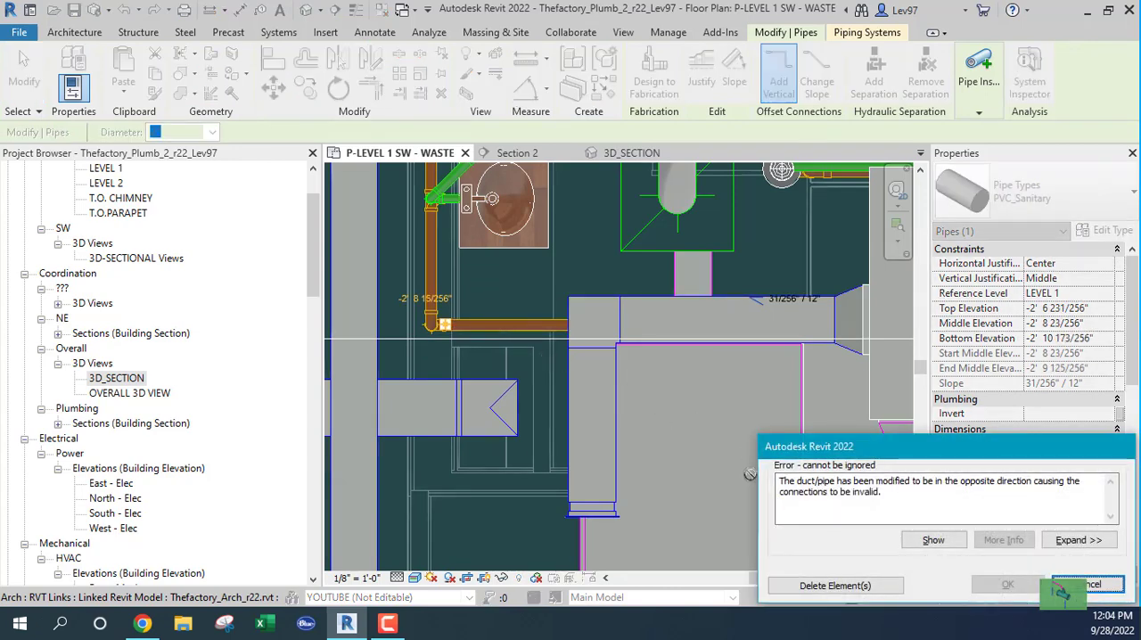
left_click(1095, 585)
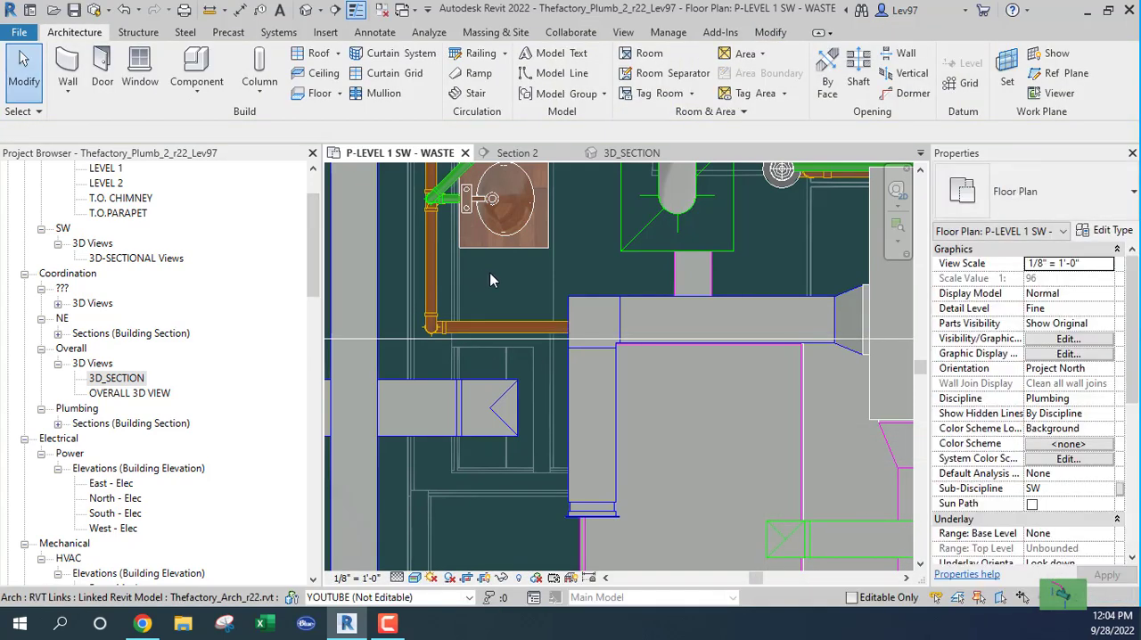
- Select the wye combination joining the 2" branch to the 4" waste main, and check its position in 3D_SECTION
middle_click_drag(484, 273, 422, 266)
scroll(437, 272, "down", 2)
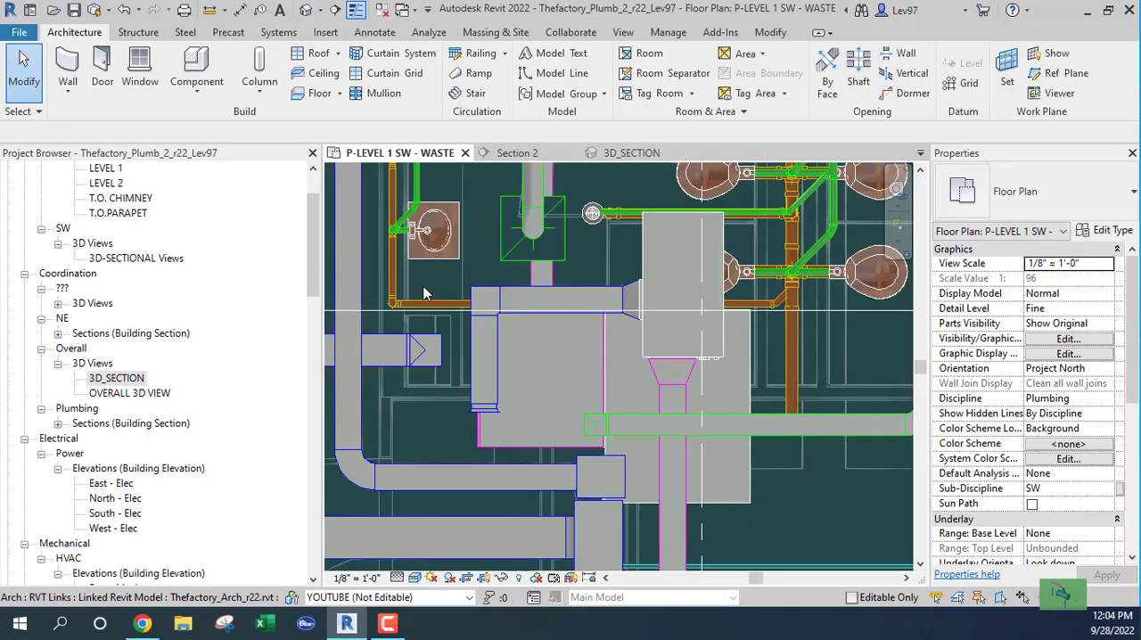
scroll(820, 290, "up", 4)
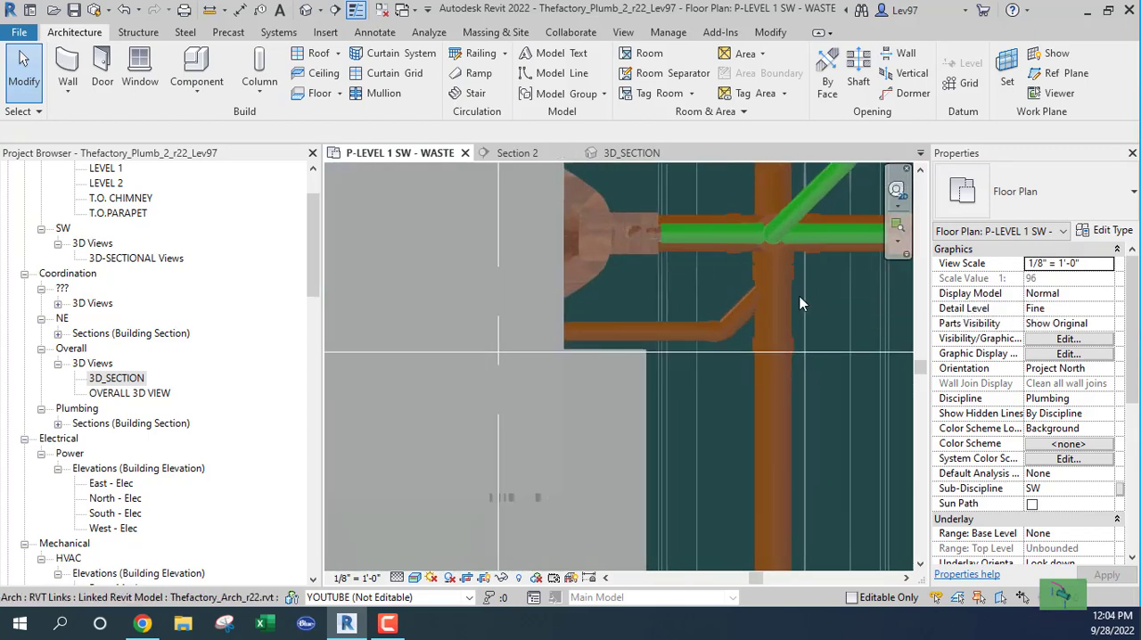
left_click(789, 292)
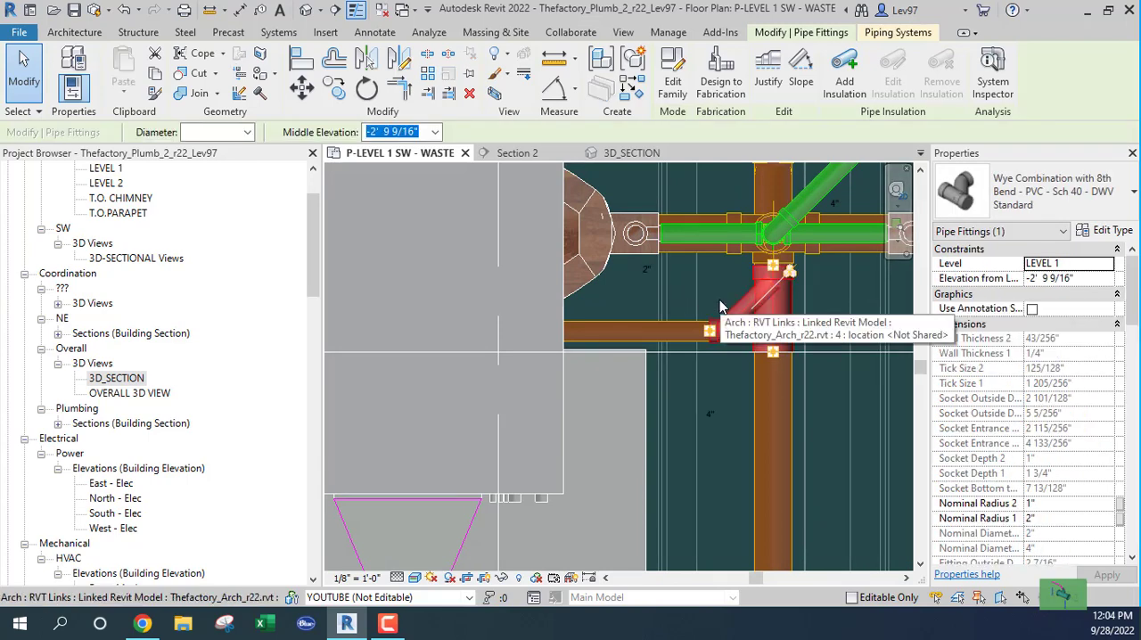
left_click(631, 154)
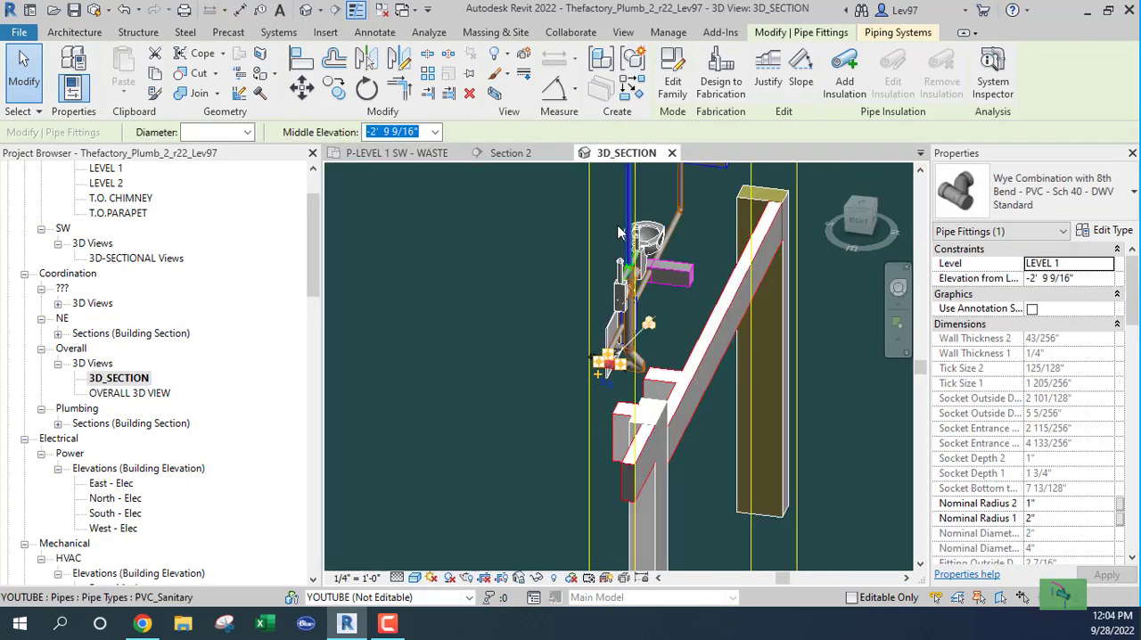
middle_click_drag(515, 366, 434, 318, "shift")
middle_click_drag(496, 367, 401, 359)
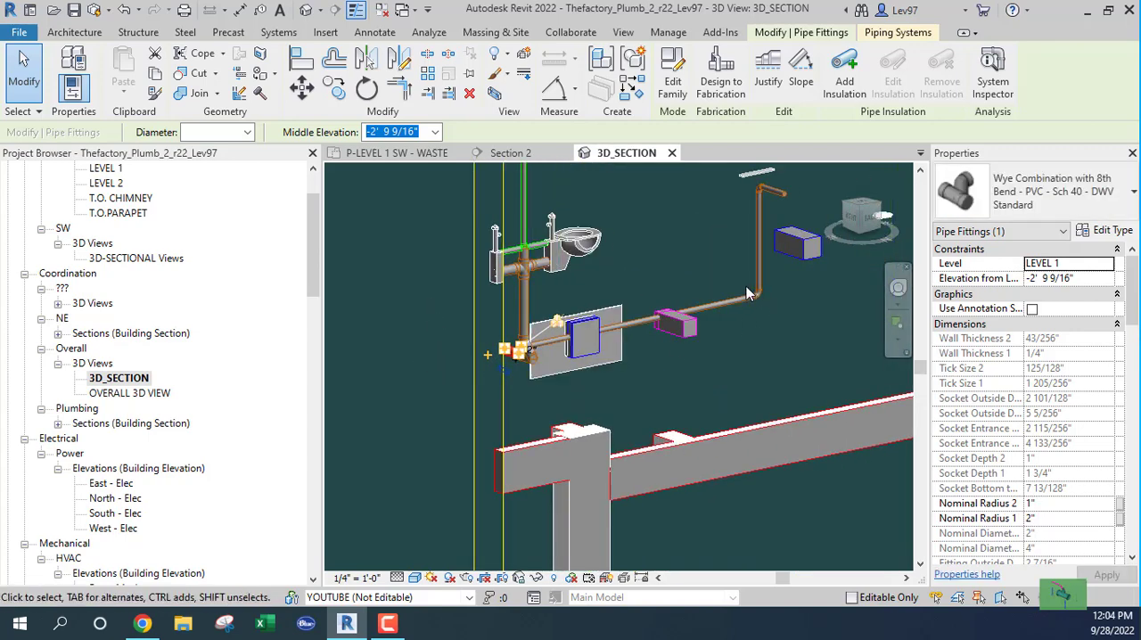
left_click(425, 154)
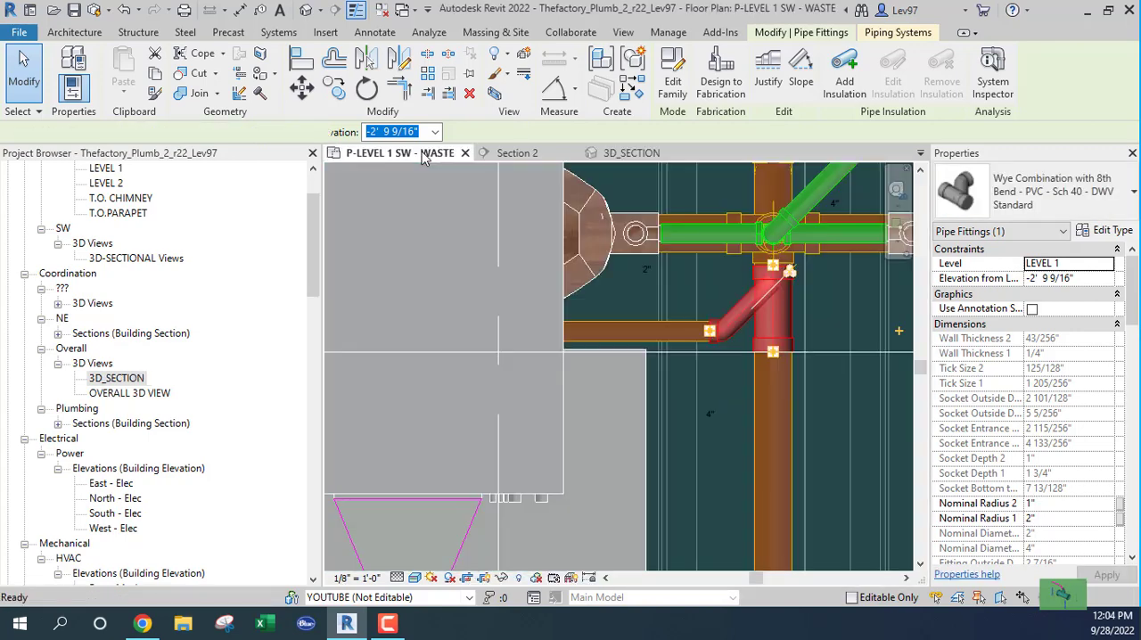
- Survey the waste plan around the restroom group for other places where waste pipes cross linked ducts and piping
scroll(738, 387, "down", 5)
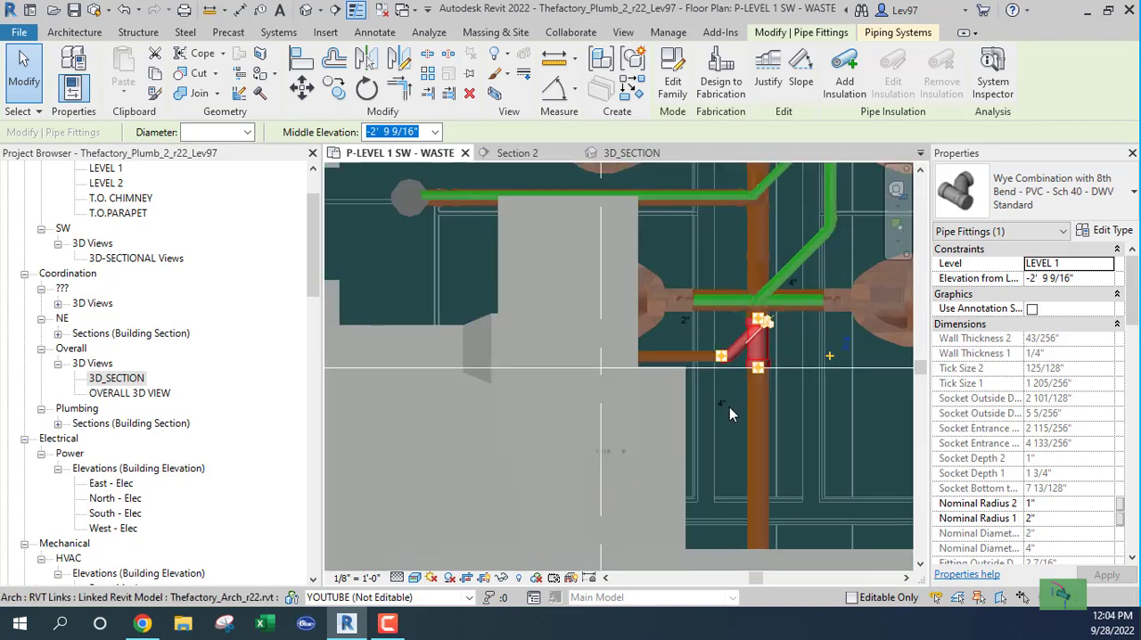
middle_click_drag(737, 410, 818, 436)
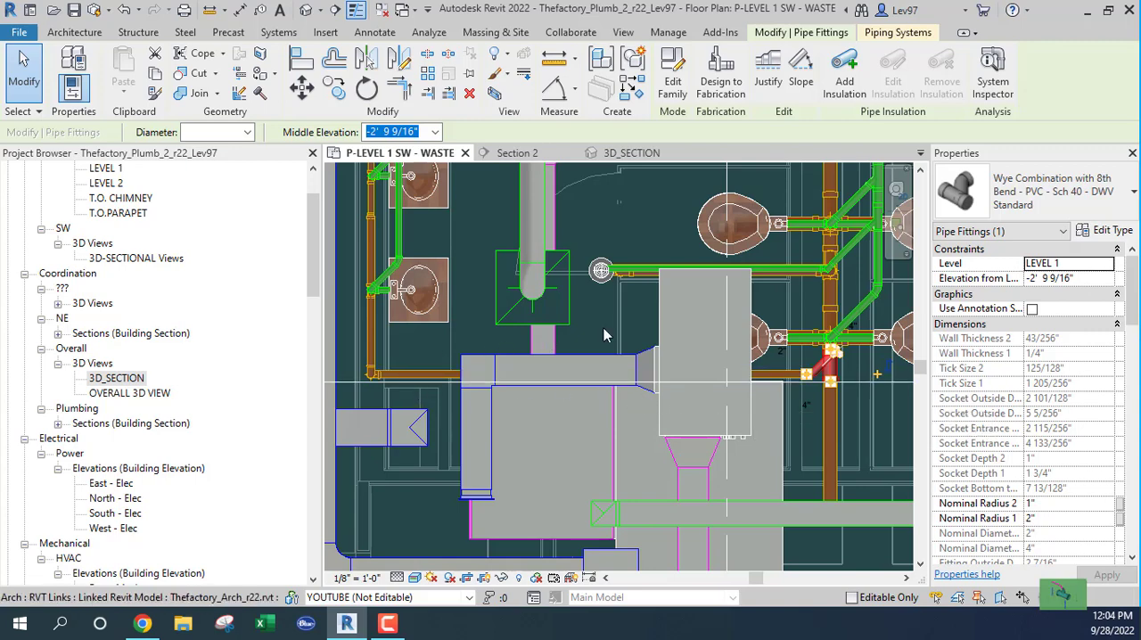
scroll(514, 355, "down", 3)
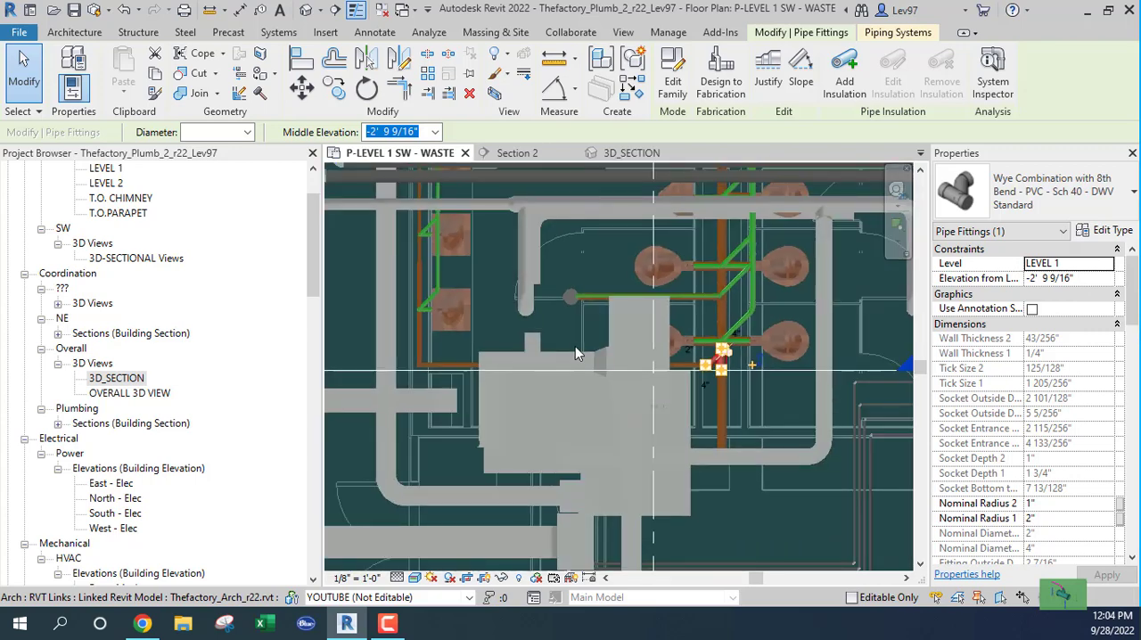
middle_click_drag(584, 360, 524, 386)
scroll(656, 348, "up", 2)
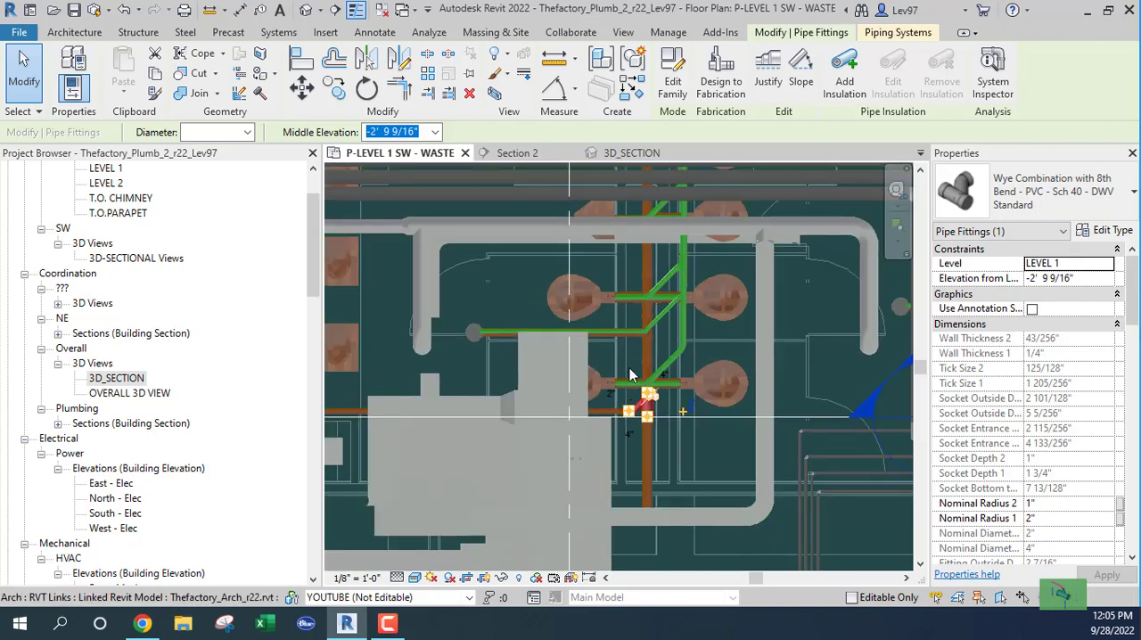
scroll(631, 396, "down", 2)
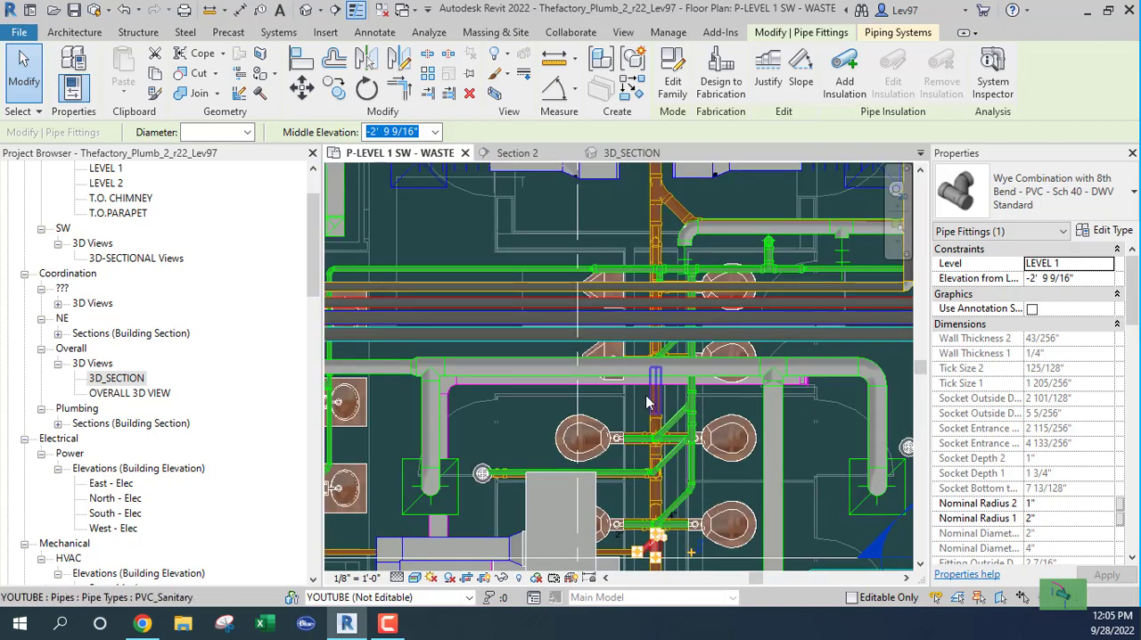
middle_click_drag(648, 403, 851, 409)
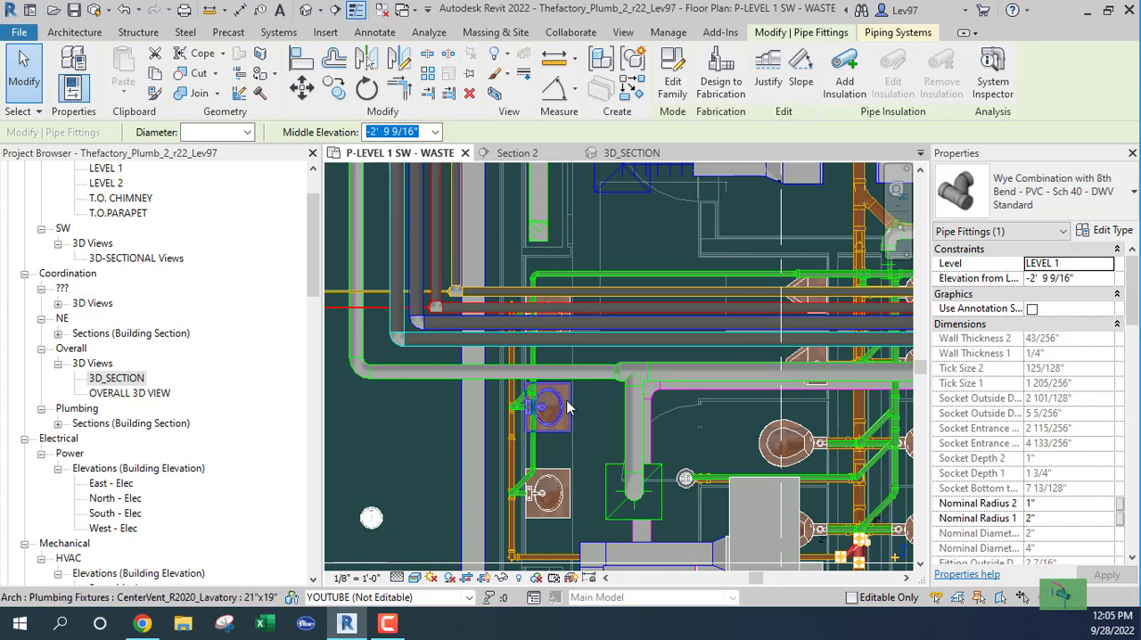
scroll(567, 383, "down", 1)
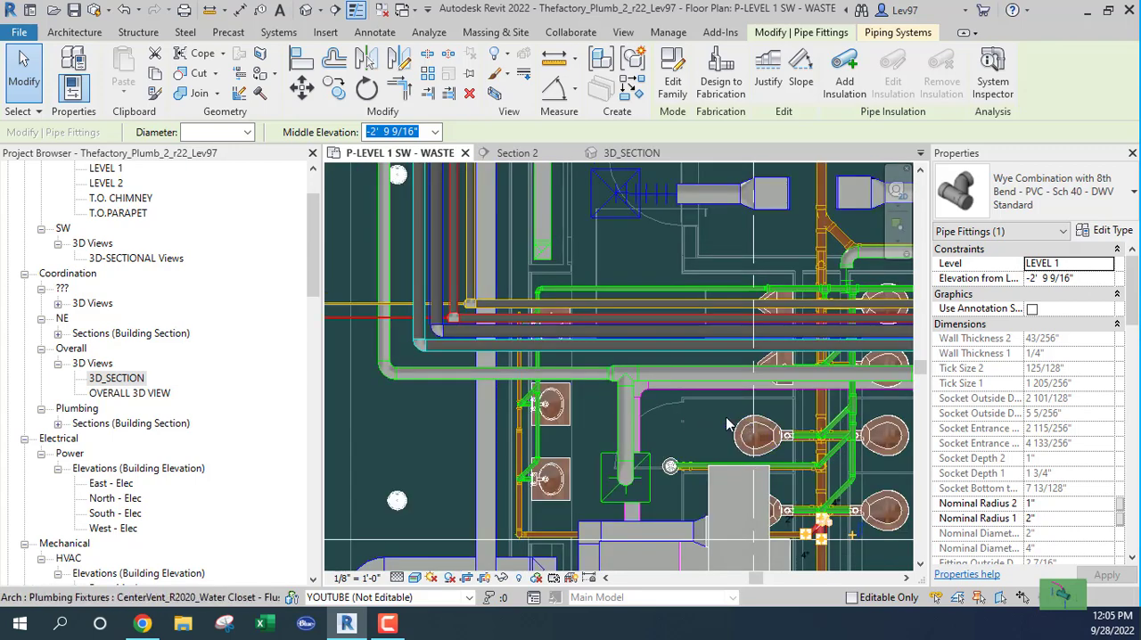
middle_click_drag(720, 428, 465, 453)
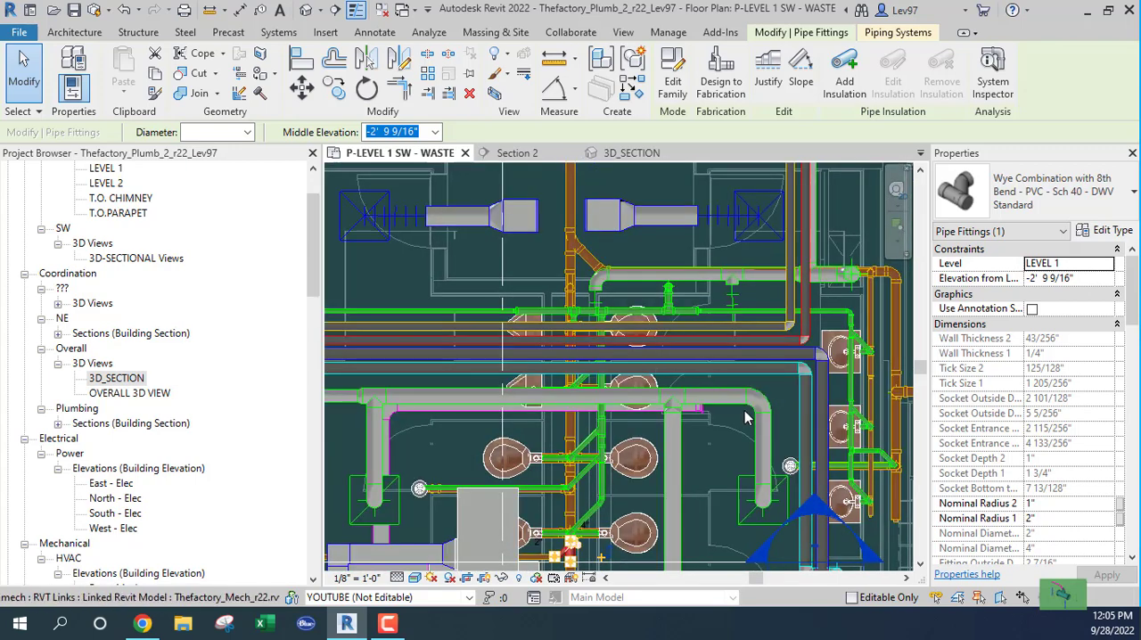
middle_click_drag(838, 537, 790, 514)
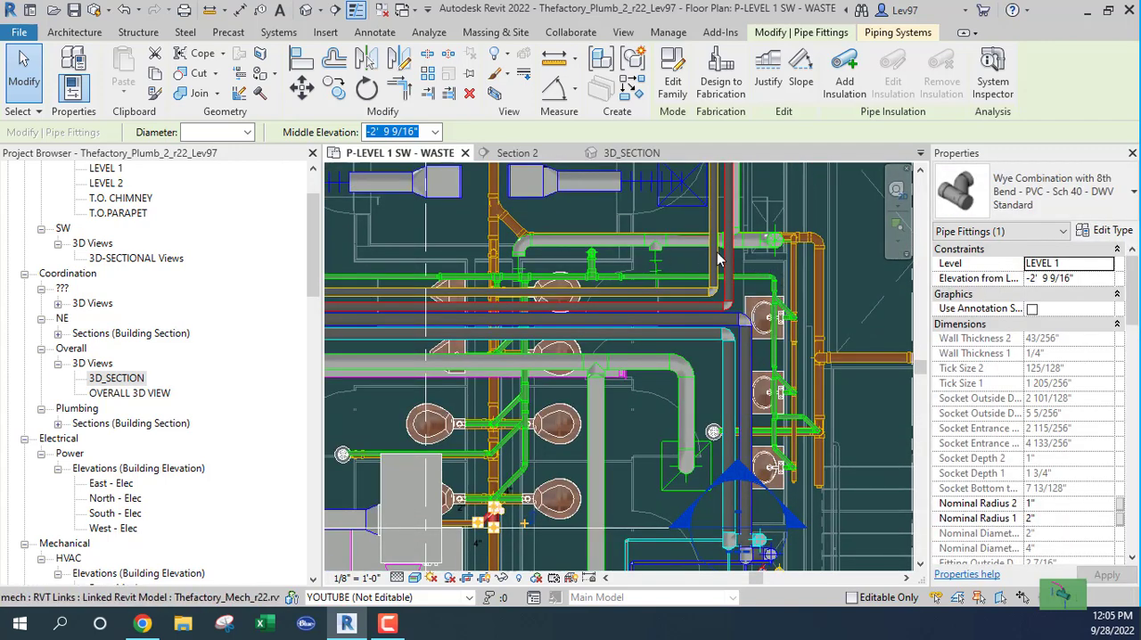
scroll(619, 303, "down", 2)
middle_click_drag(619, 292, 754, 325)
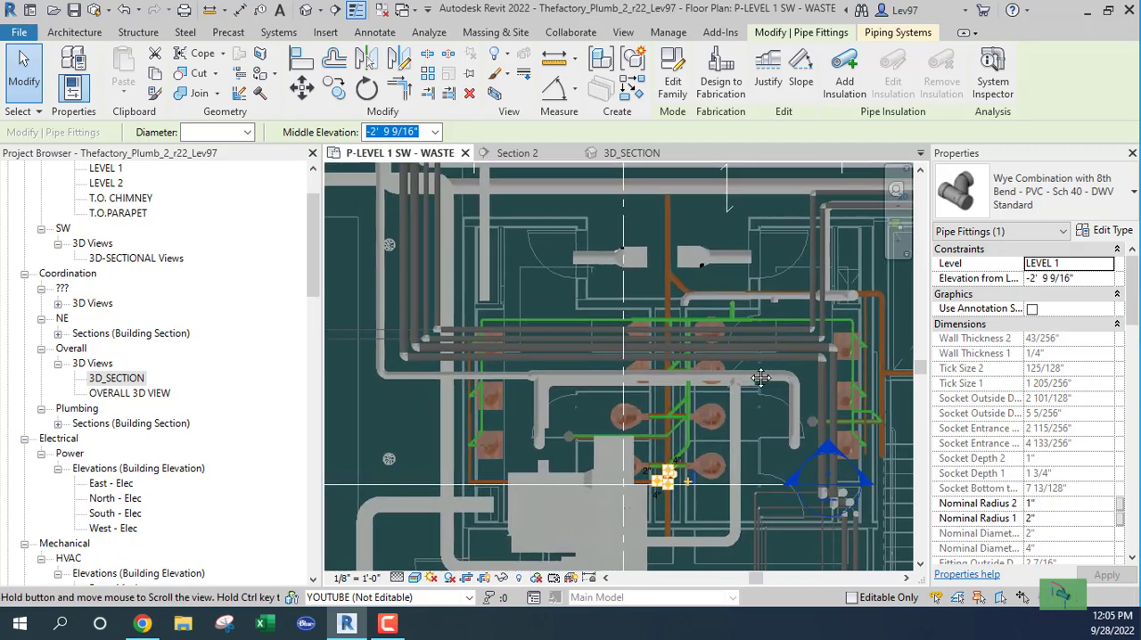
- Select the linked round exhaust duct running over the 4" waste branch and check its size and elevations
scroll(751, 306, "up", 2)
scroll(749, 304, "up", 2)
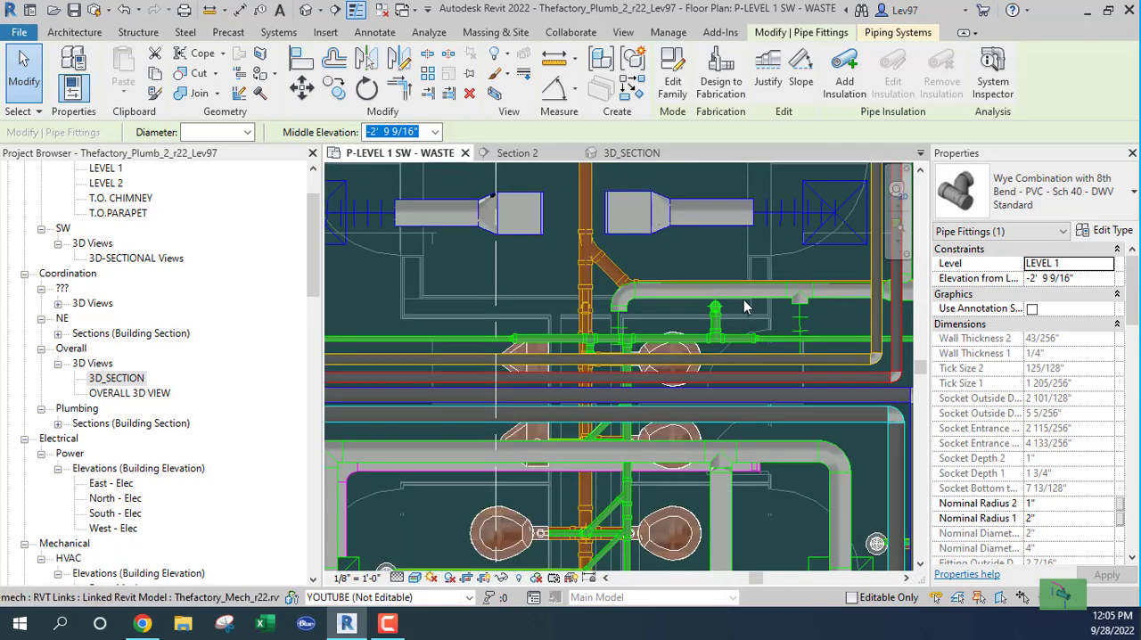
key("Tab")
key("Tab")
key("Tab")
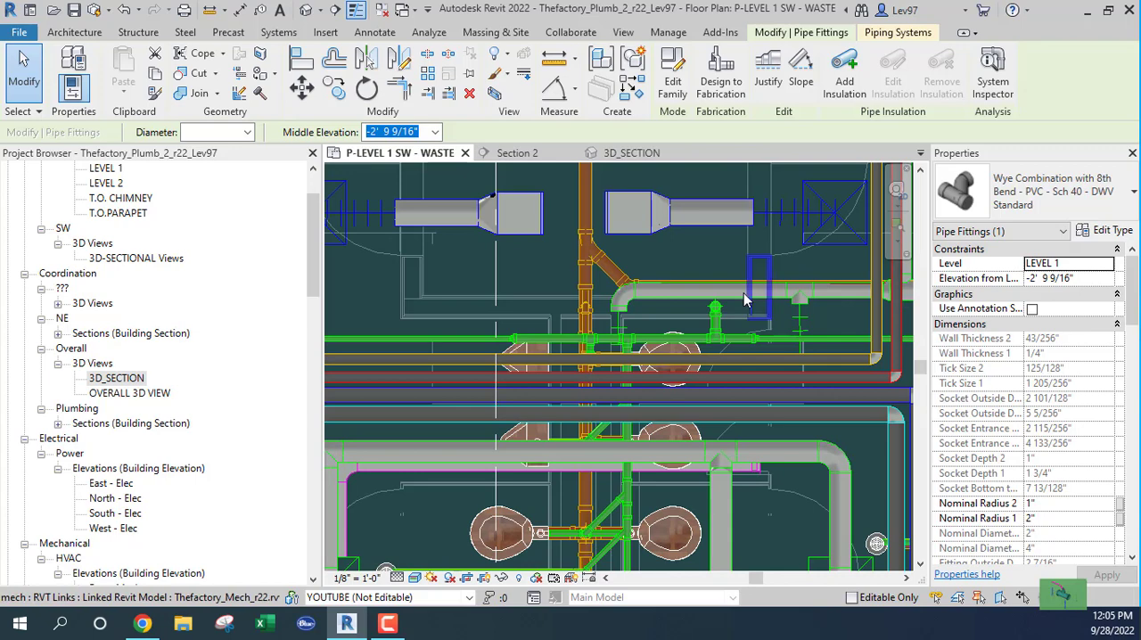
key("Tab")
left_click(746, 300)
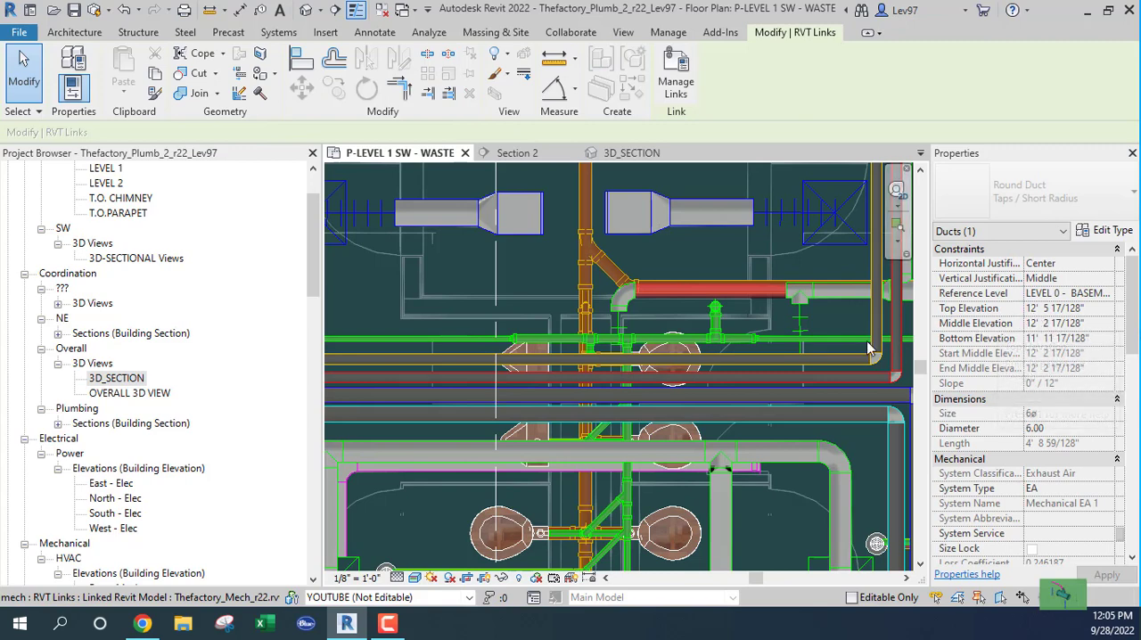
key("Escape")
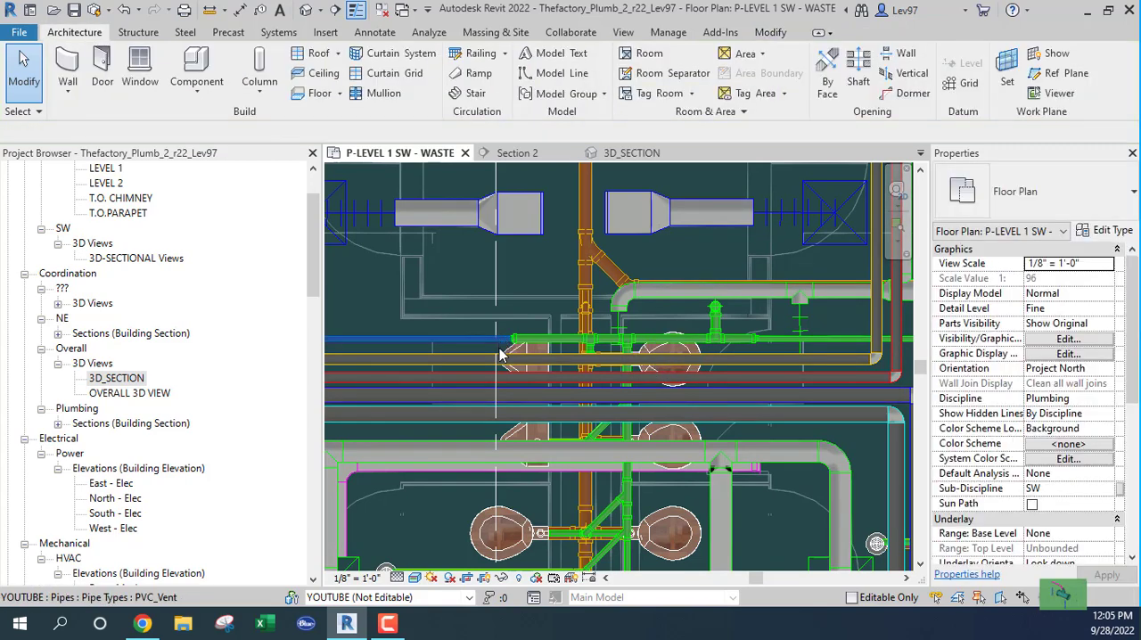
- Select the 4" sanitary branch under the round exhaust duct and check its elevation and slope
scroll(641, 318, "down", 3)
scroll(641, 312, "up", 5)
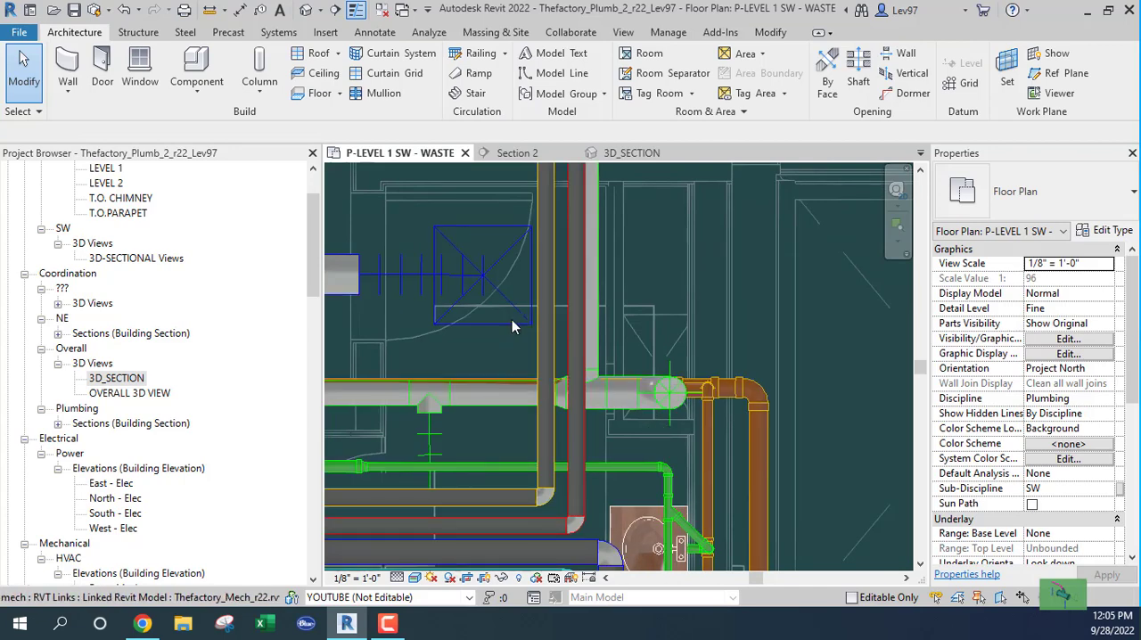
left_click(508, 386)
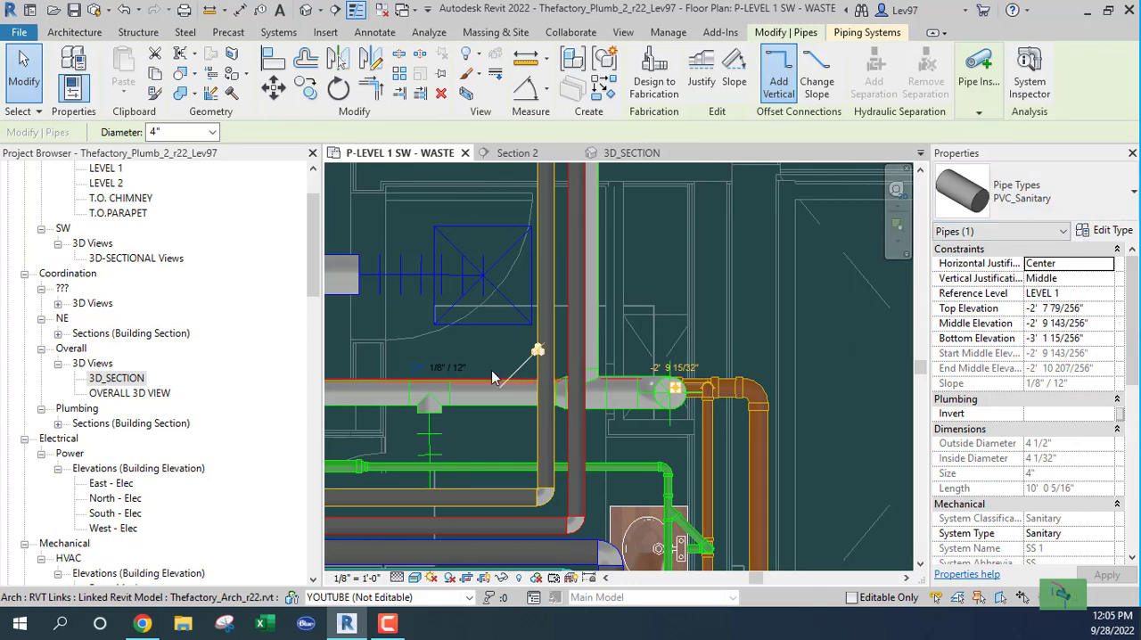
left_click(468, 354)
middle_click_drag(469, 354, 590, 305)
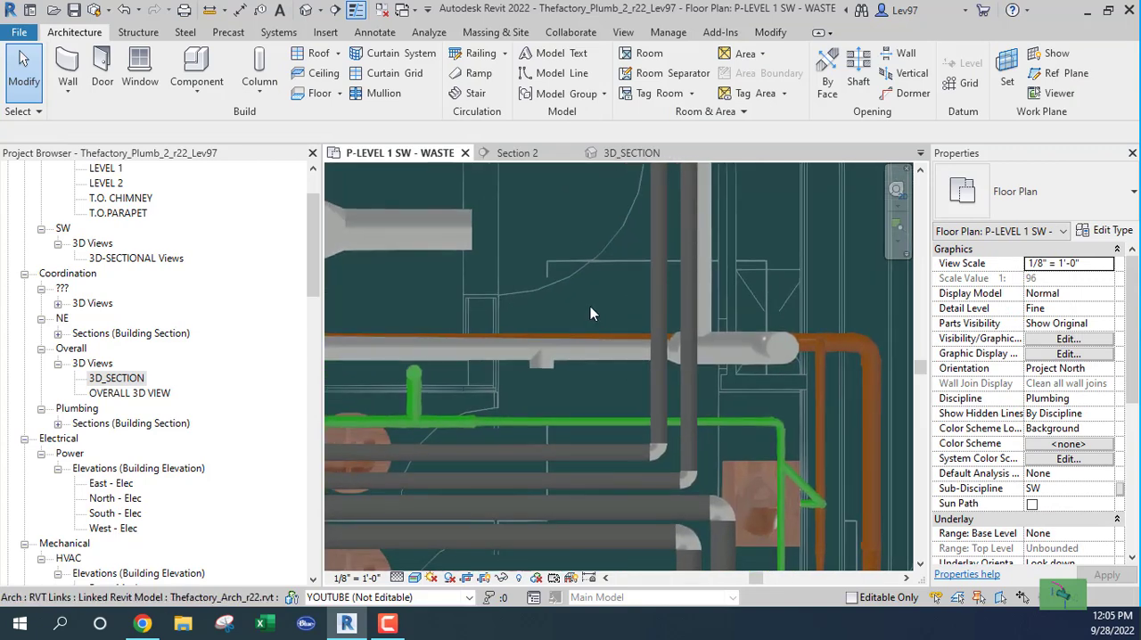
- Move the Section 2 line in the waste plan to cross the waste main above the two short duct branches
scroll(590, 306, "down", 2)
scroll(578, 387, "down", 3)
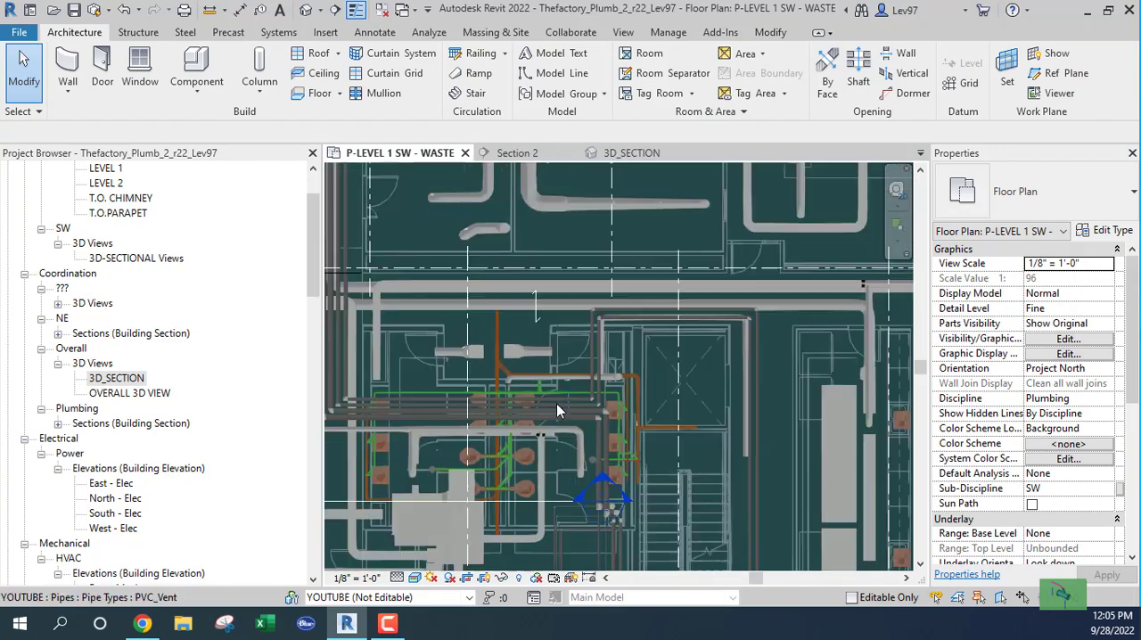
middle_click_drag(578, 387, 735, 320)
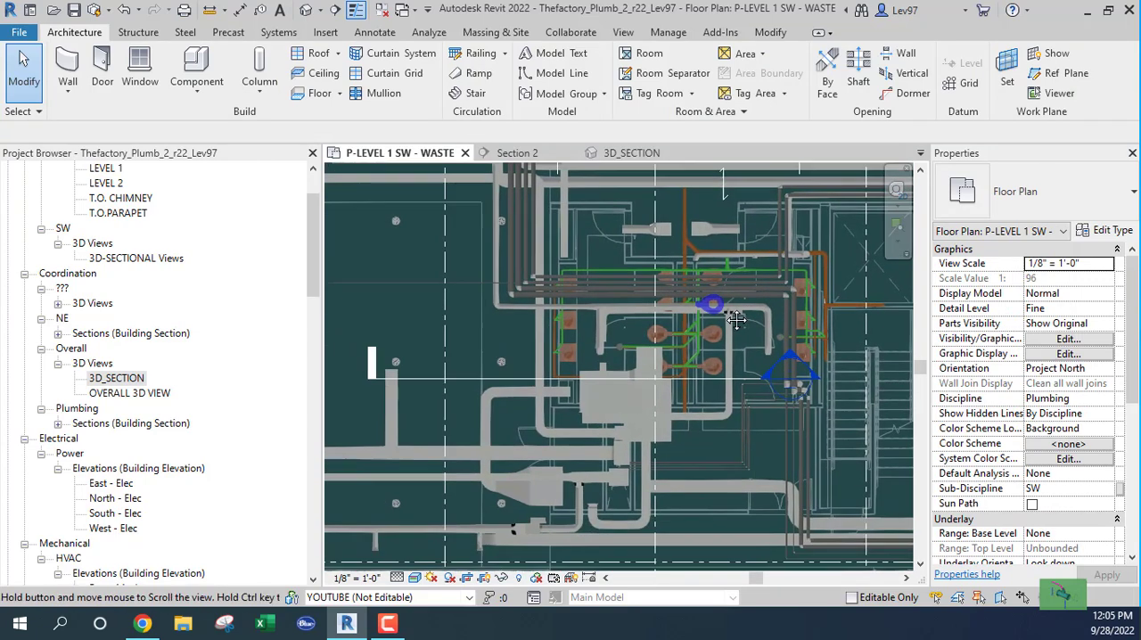
left_click(461, 380)
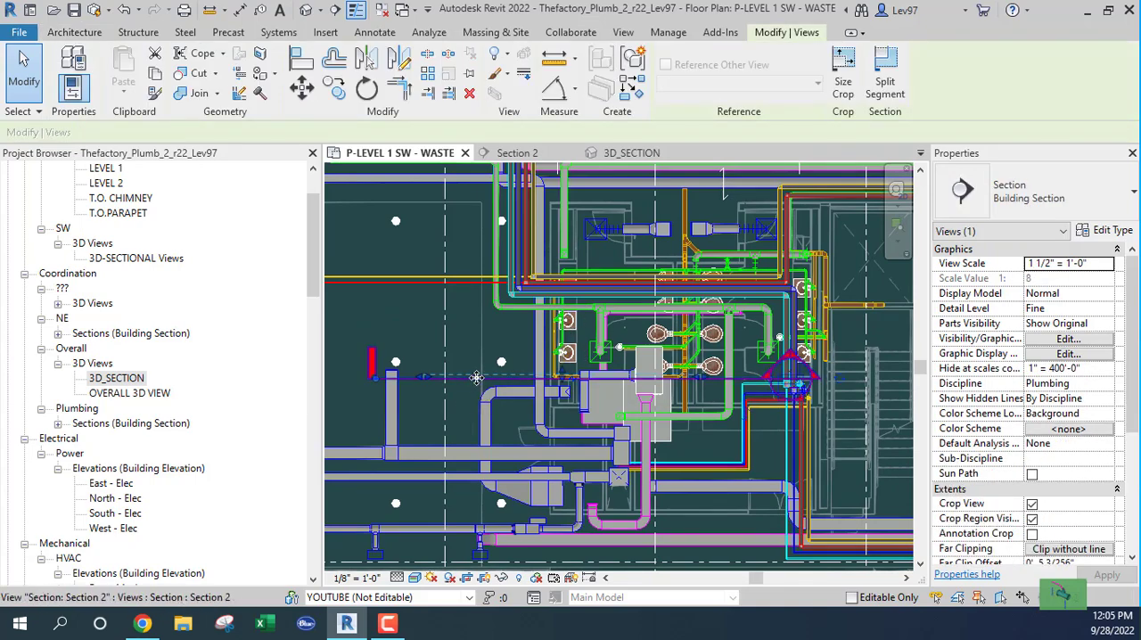
left_click_drag(477, 378, 632, 214)
middle_click_drag(701, 317, 678, 373)
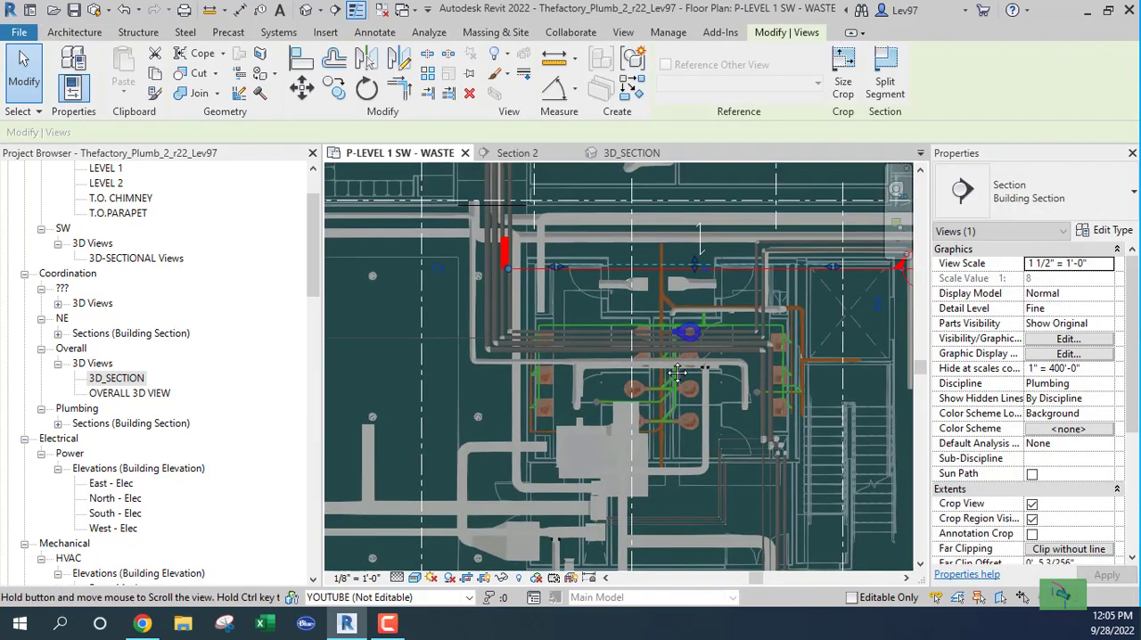
- Rotate the Section 2 line 90 degrees about a center placed on the line beside the 4" waste main
scroll(677, 373, "up", 5)
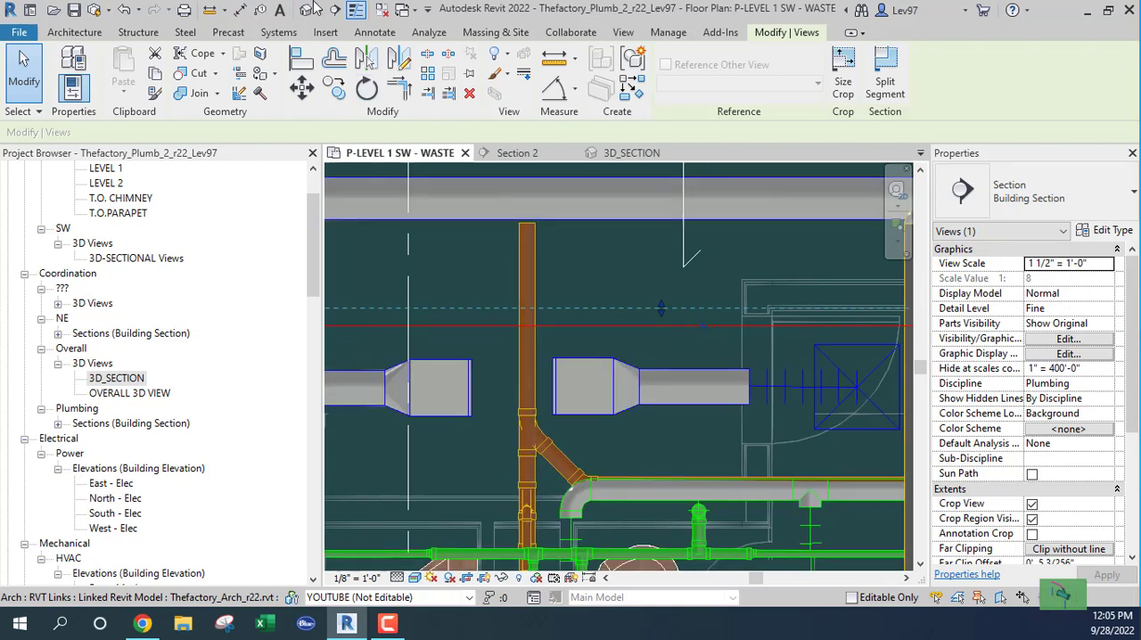
left_click(370, 96)
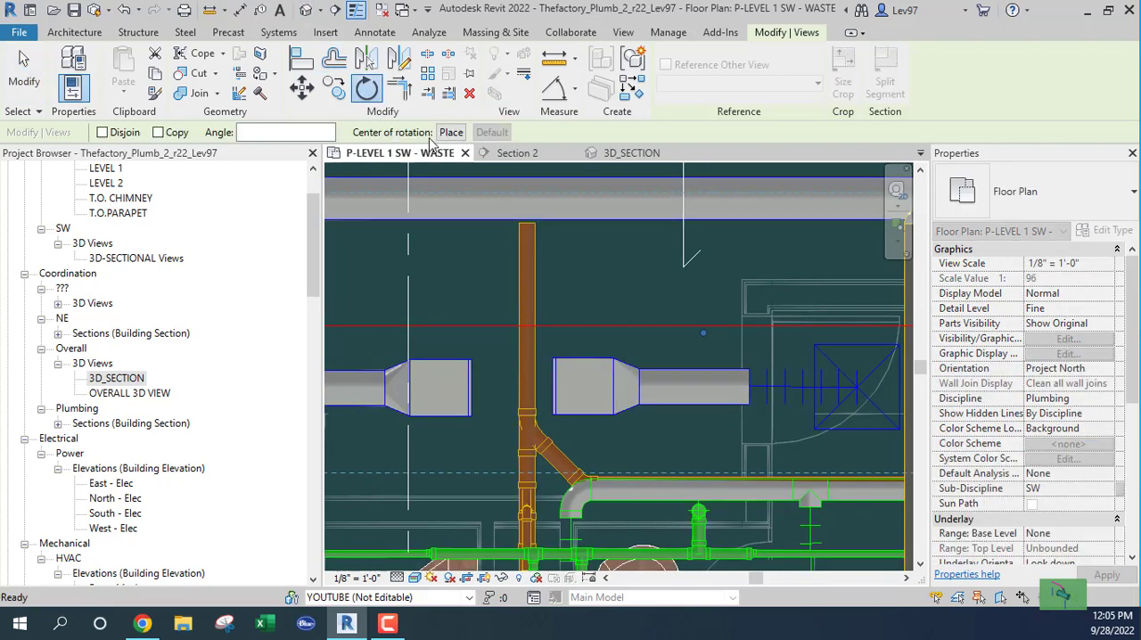
left_click(450, 132)
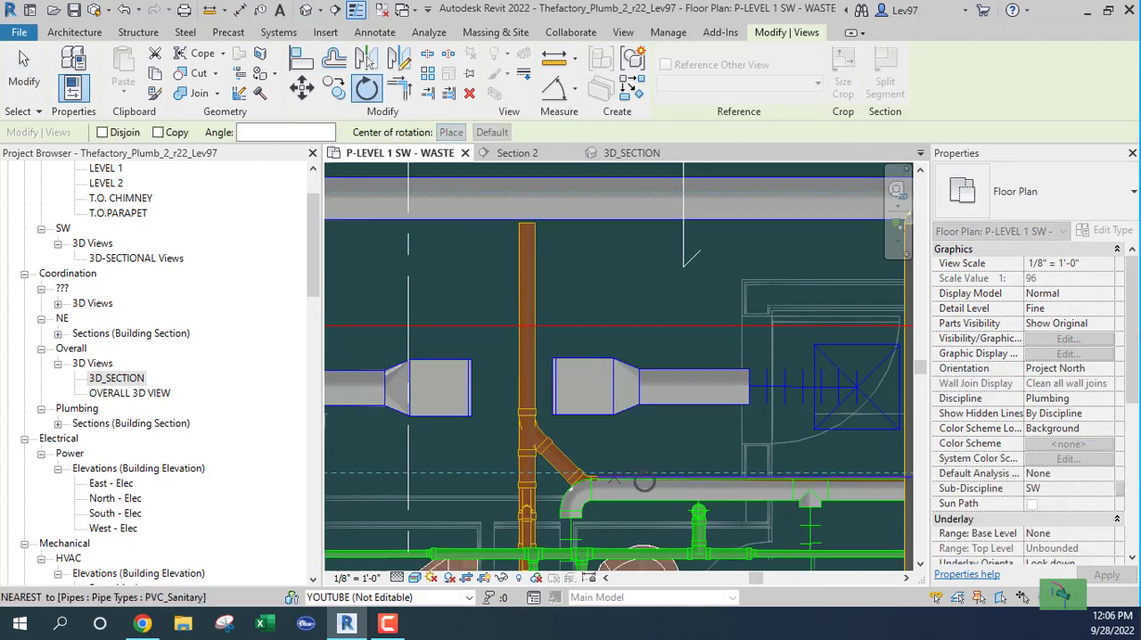
left_click(664, 328)
left_click(664, 438)
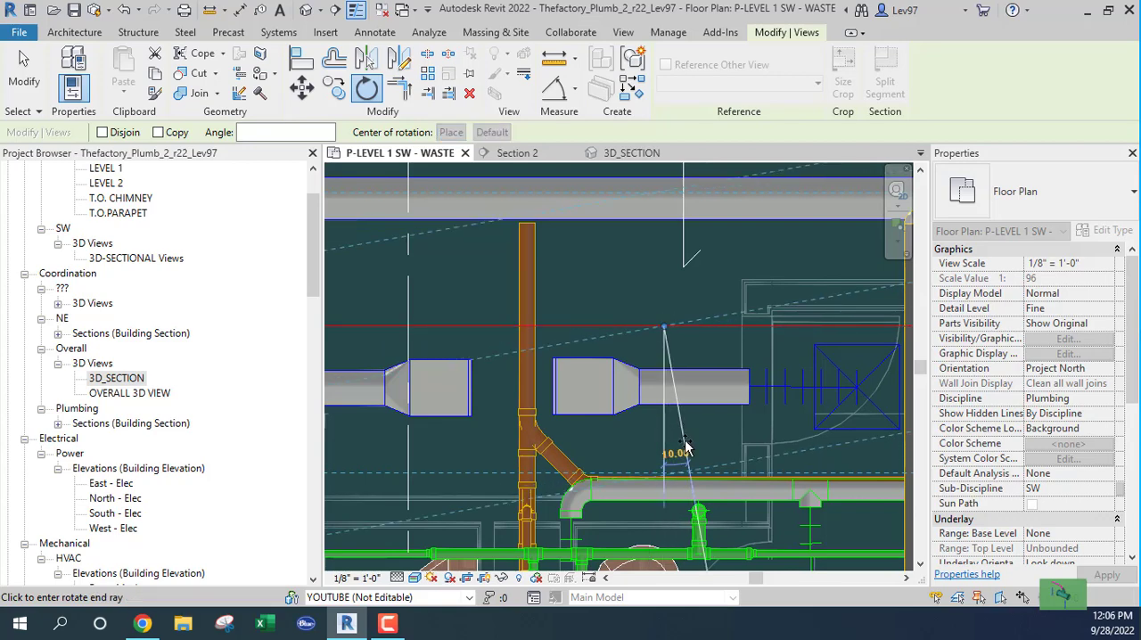
type("90")
key("Return")
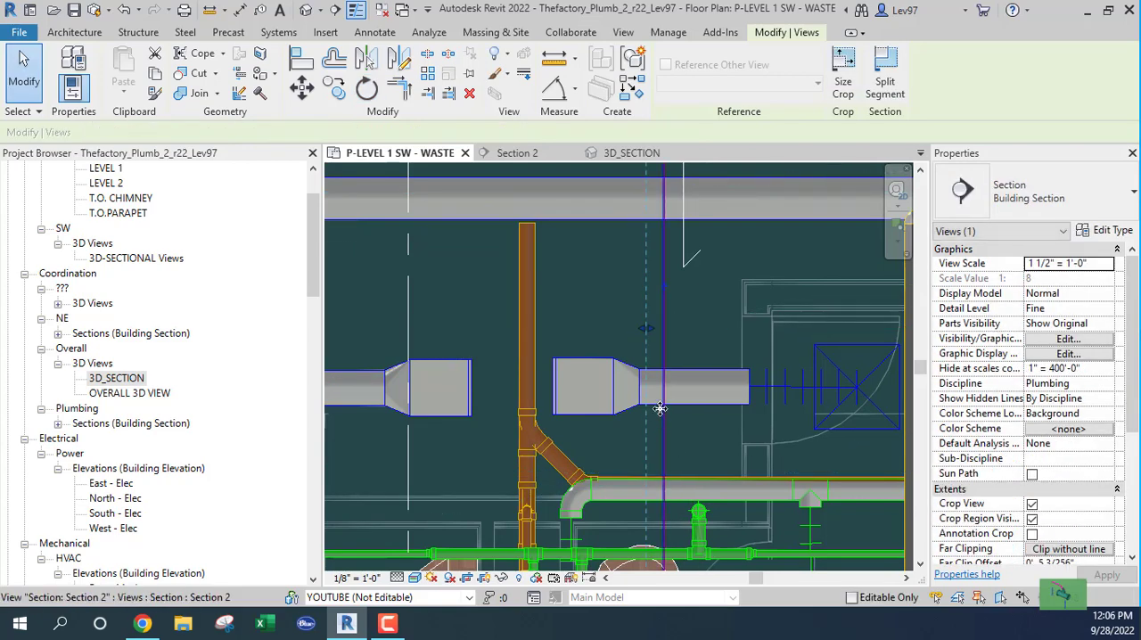
middle_click_drag(664, 432, 667, 386)
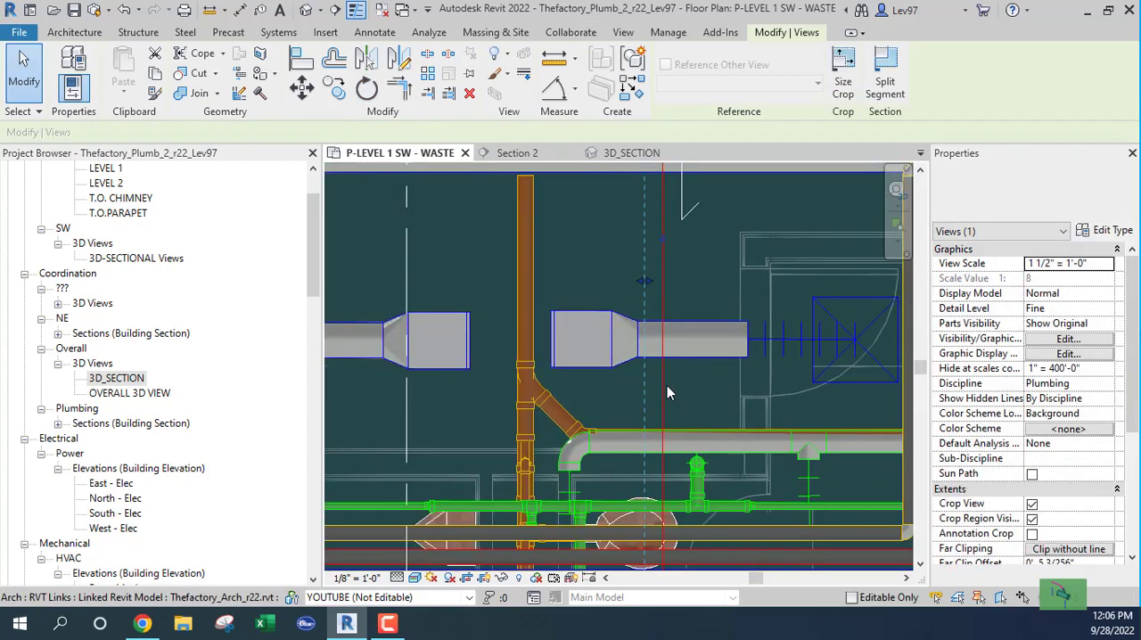
- Select the 4" sanitary branch in the waste plan and examine it against the round exhaust duct in Section 2
left_click(623, 426)
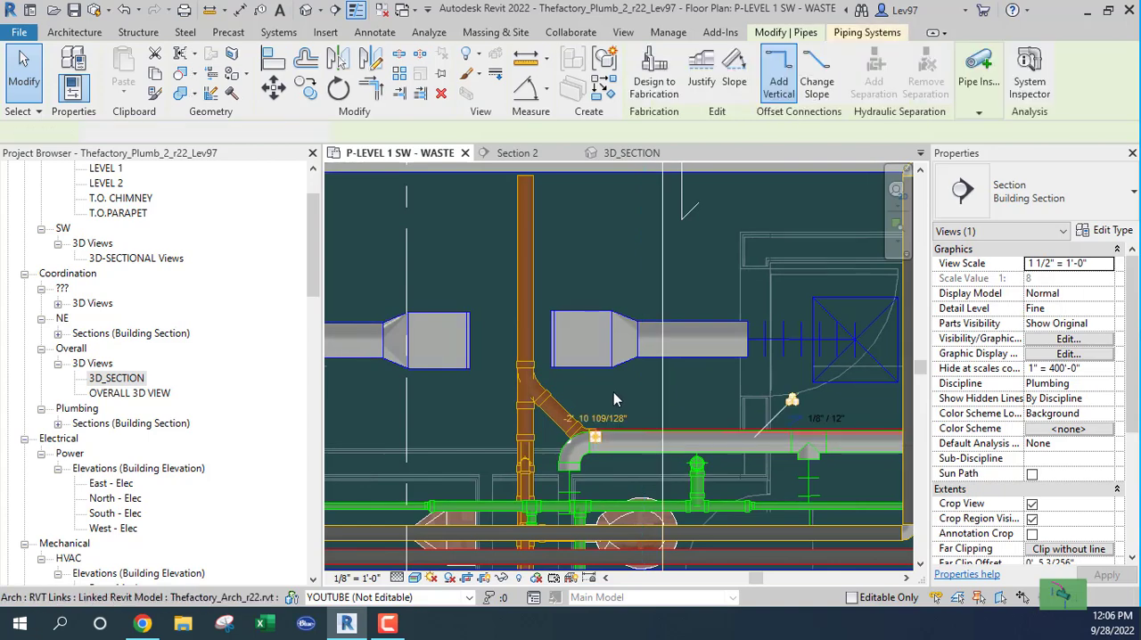
left_click(519, 154)
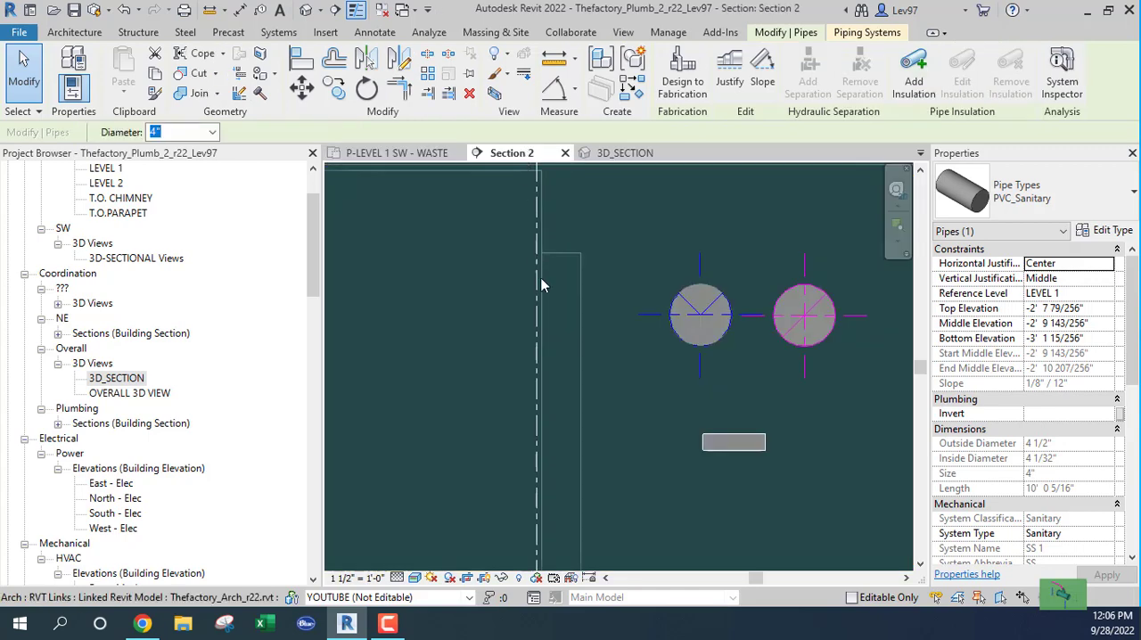
scroll(534, 403, "down", 5)
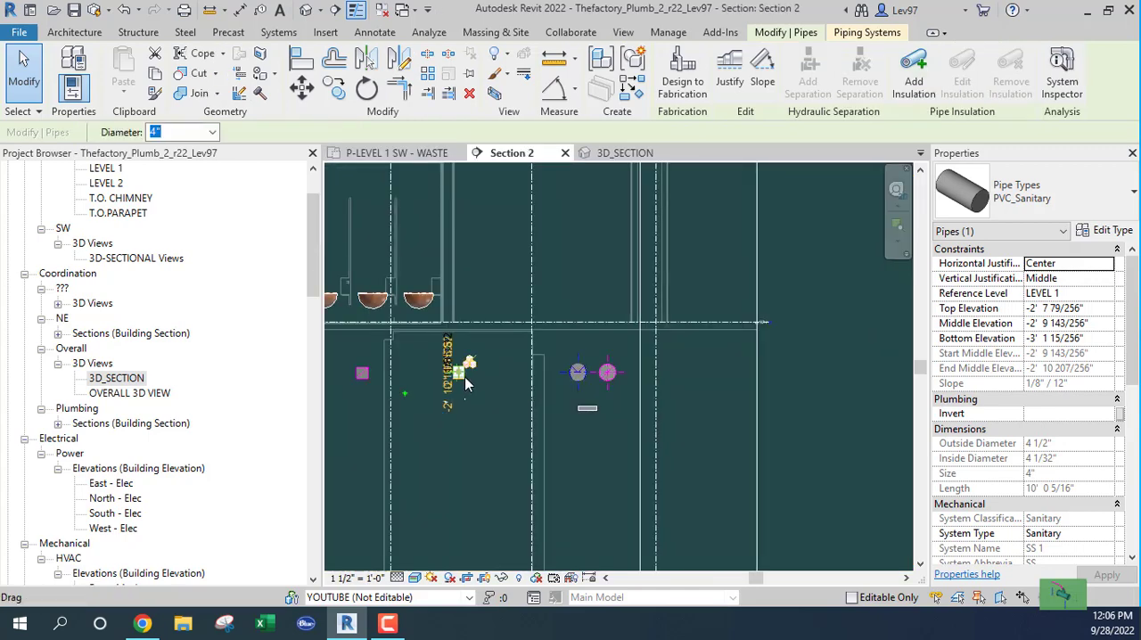
key("Escape")
scroll(494, 363, "up", 6)
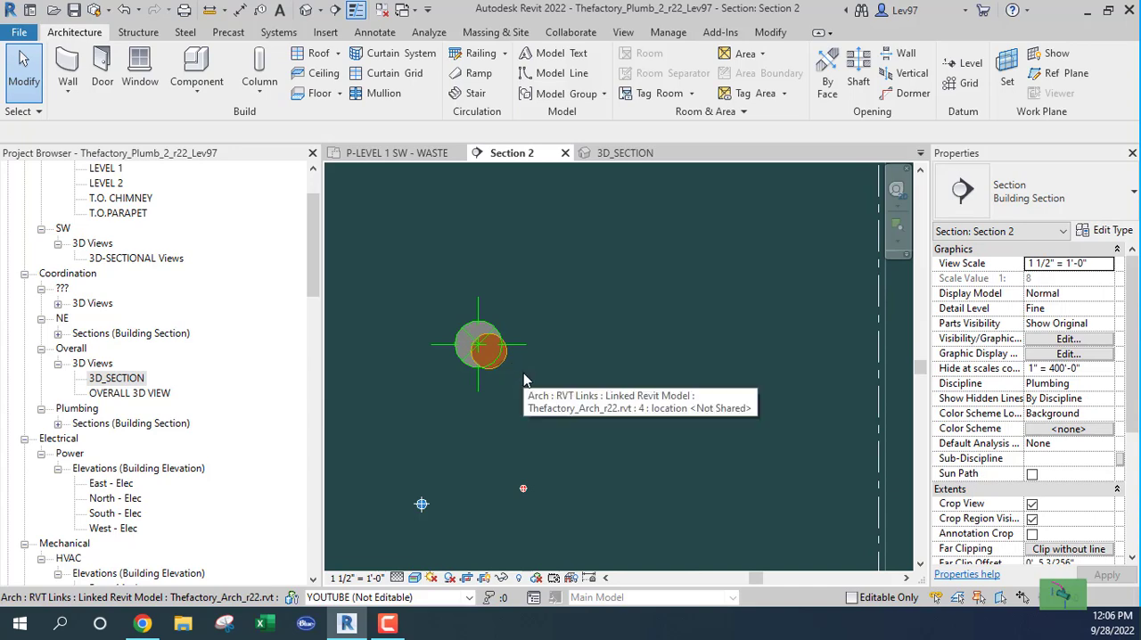
scroll(523, 373, "down", 2)
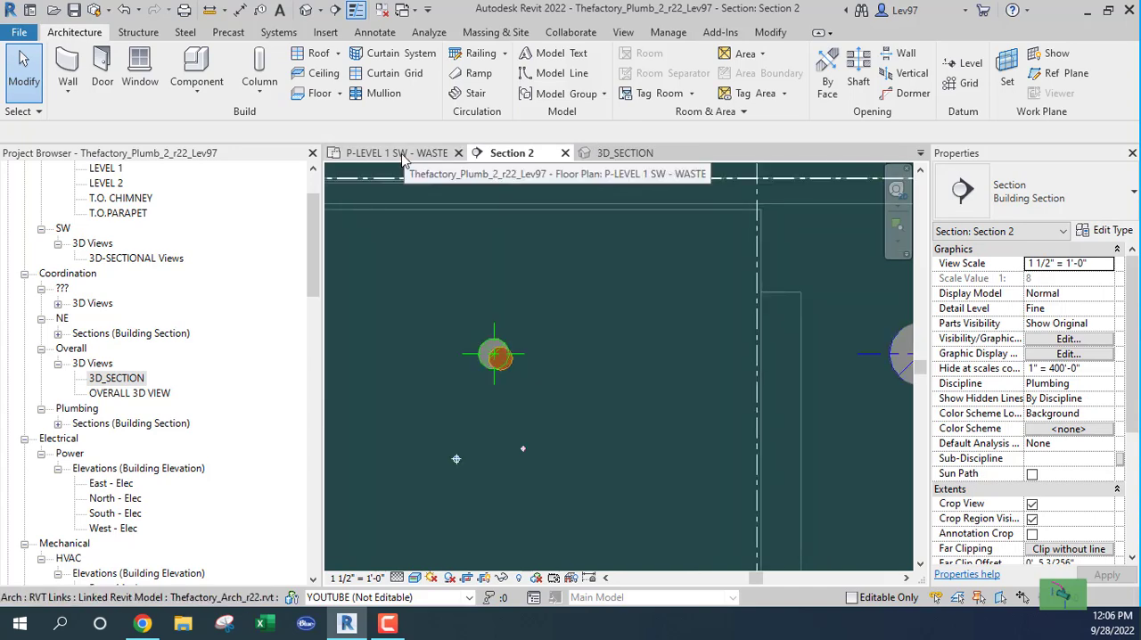
- Examine the Level 1 SW waste plan around the Section 2 line for space to reroute the 4" branch clear of the duct
left_click(405, 159)
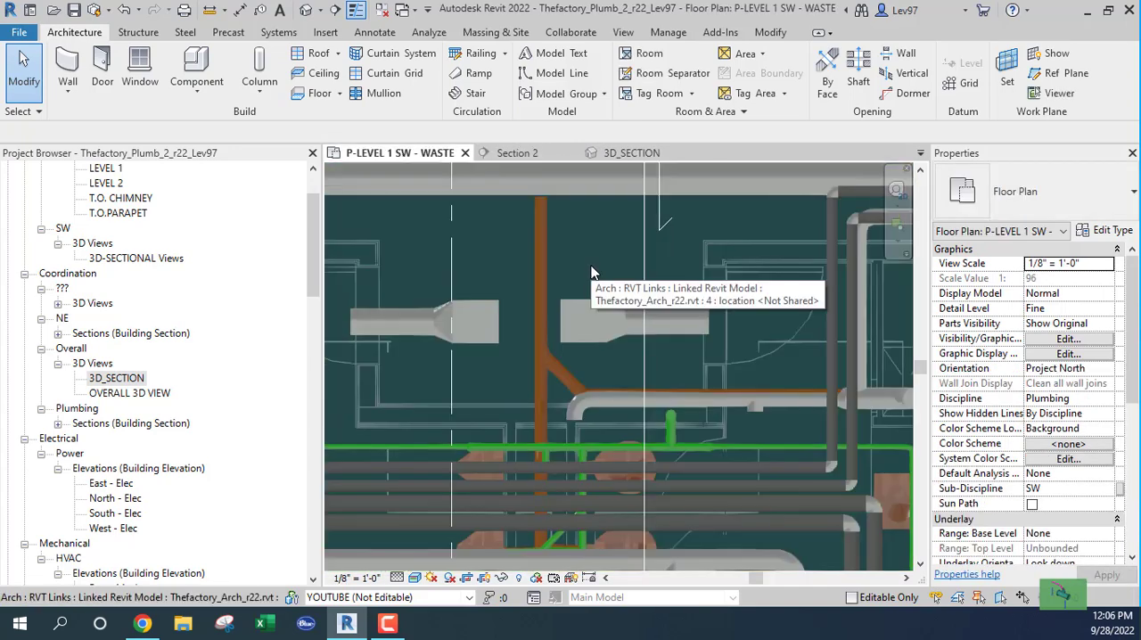
middle_click_drag(589, 264, 391, 206)
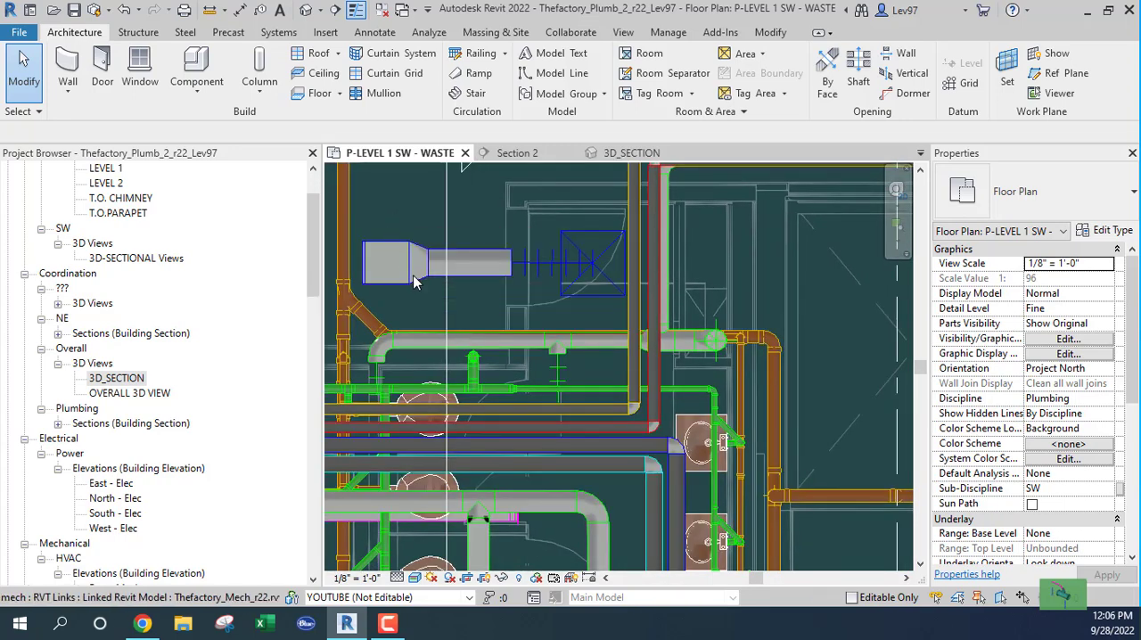
middle_click_drag(338, 338, 467, 324)
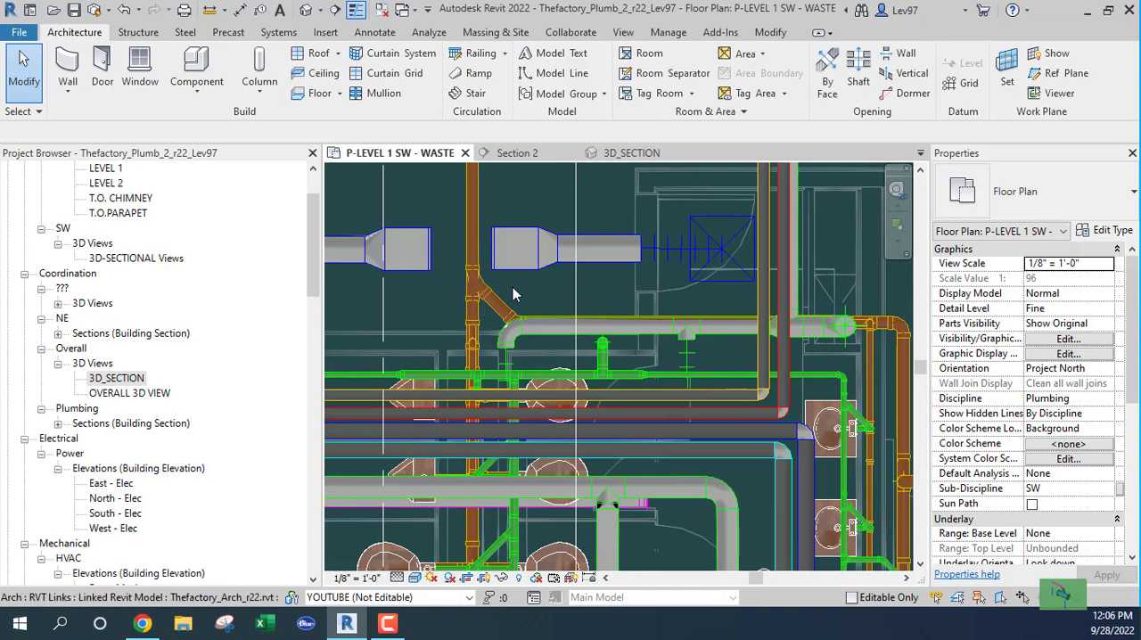
middle_click_drag(548, 302, 573, 293)
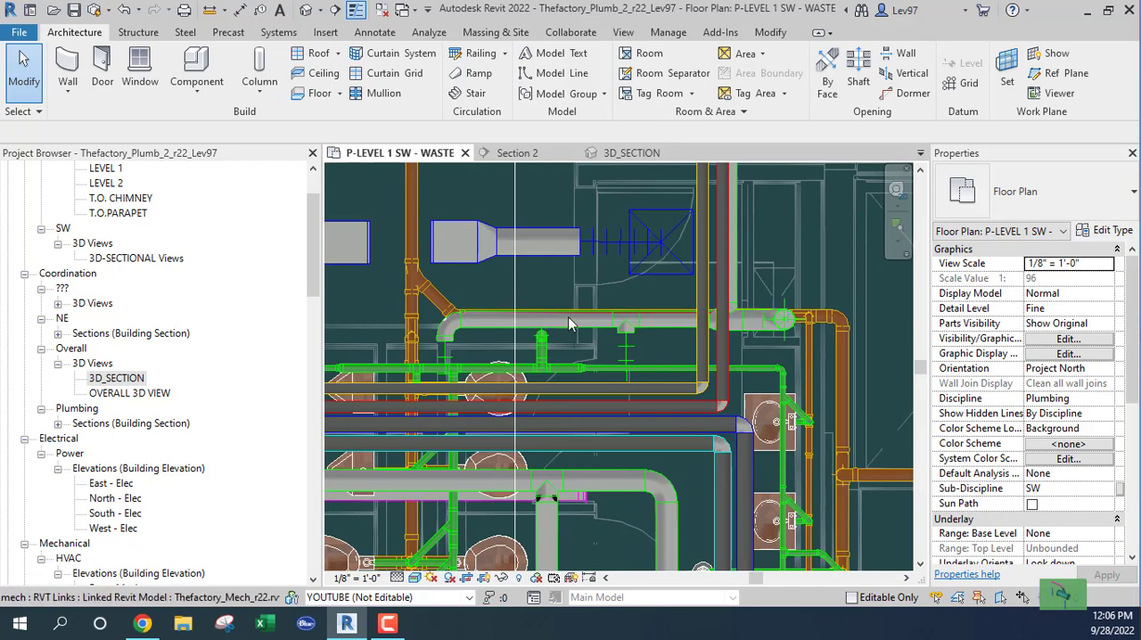
left_click(516, 301)
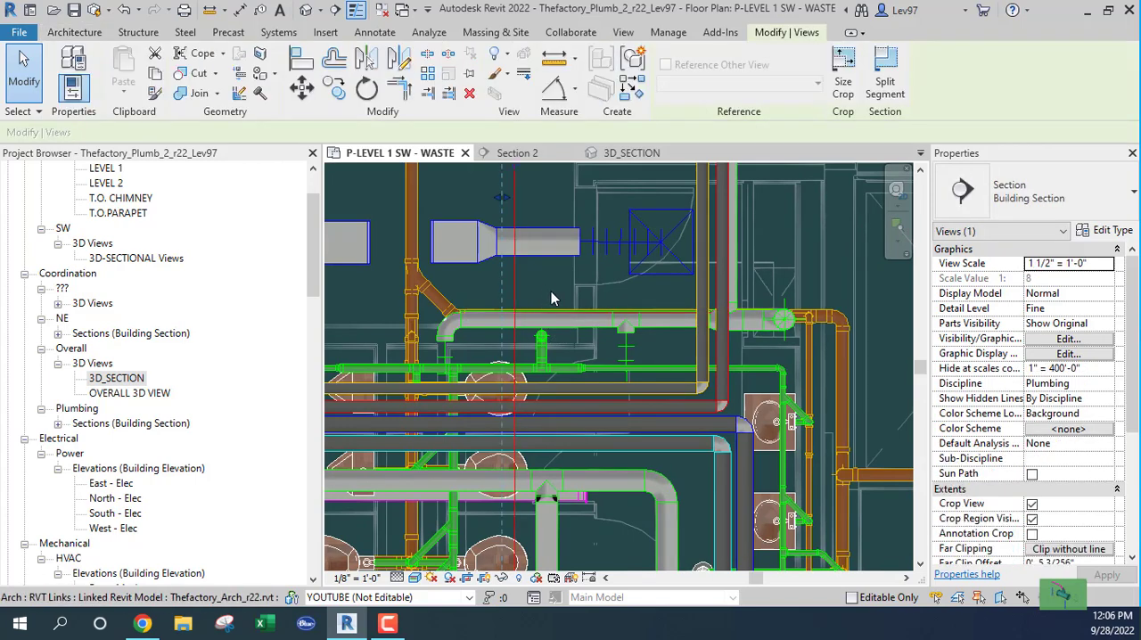
middle_click_drag(551, 299, 552, 264)
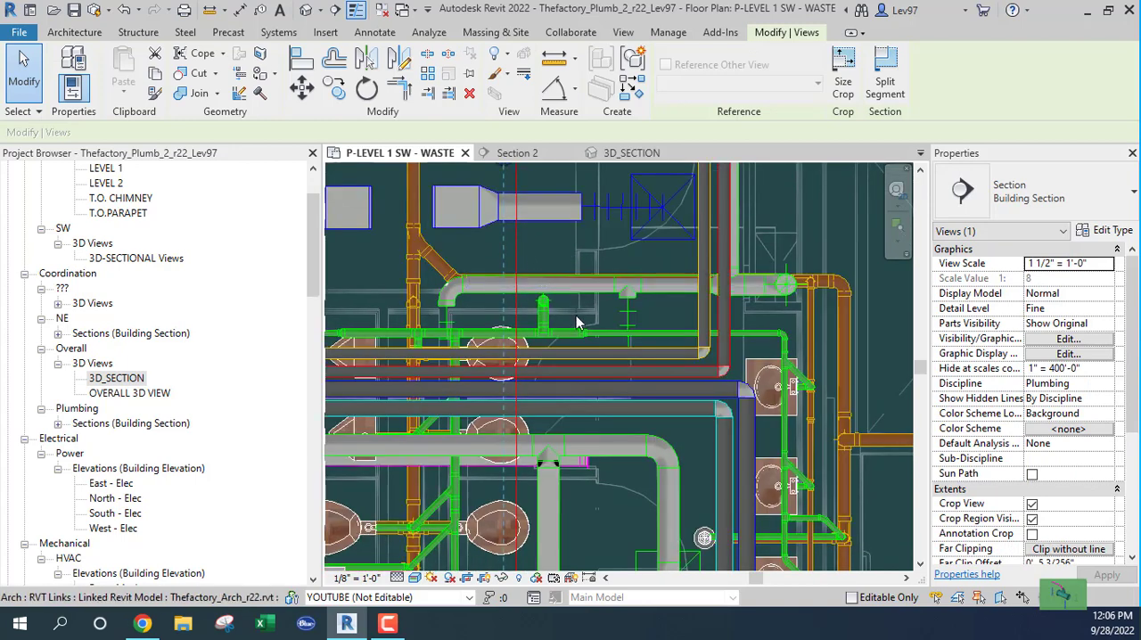
middle_click_drag(673, 366, 636, 370)
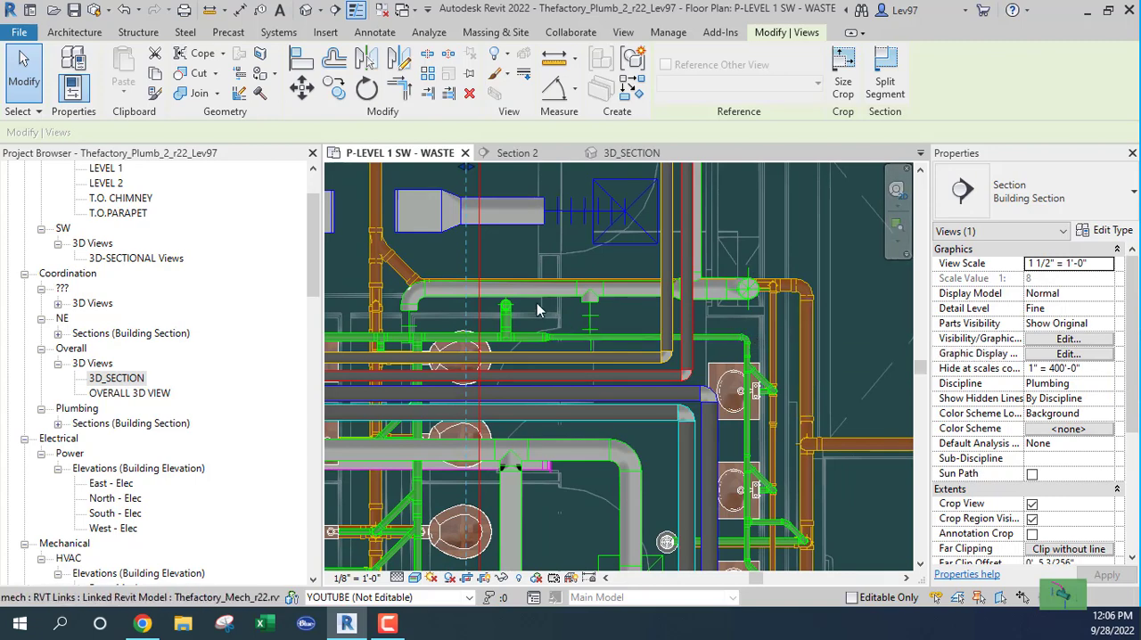
scroll(546, 323, "up", 3)
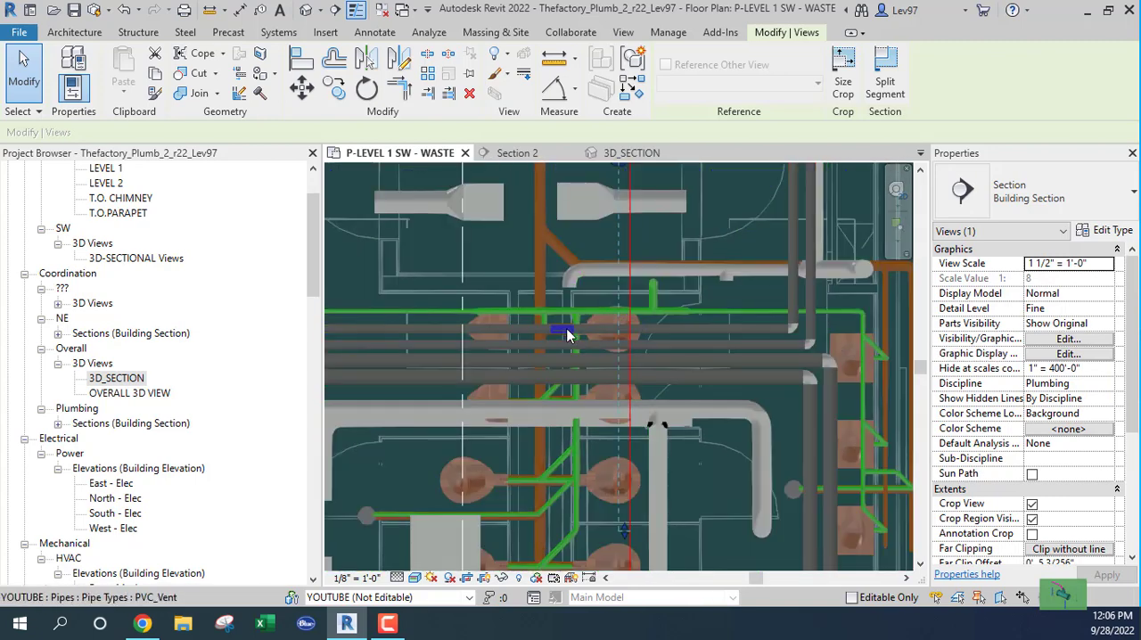
middle_click_drag(494, 373, 678, 219)
middle_click_drag(580, 335, 504, 463)
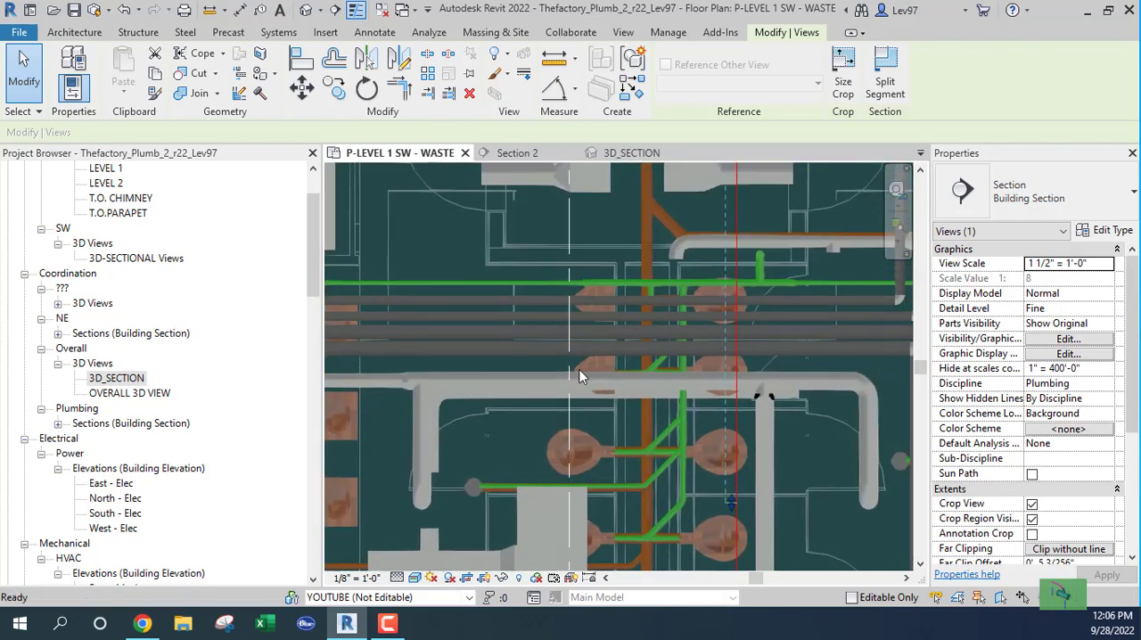
middle_click_drag(555, 271, 414, 371)
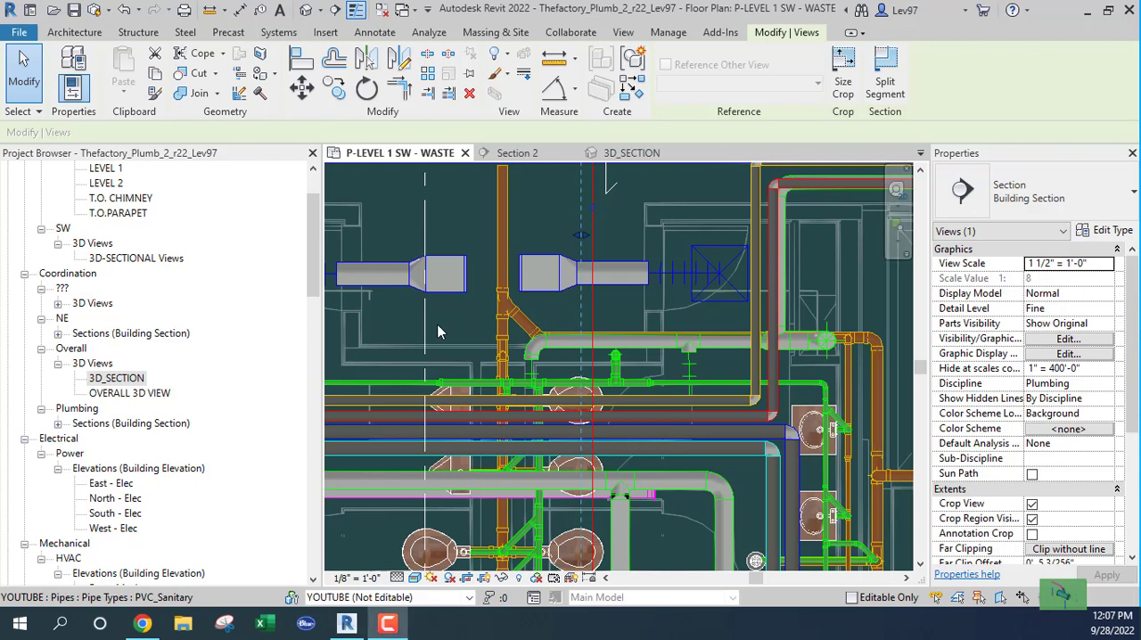
middle_click_drag(471, 319, 455, 314)
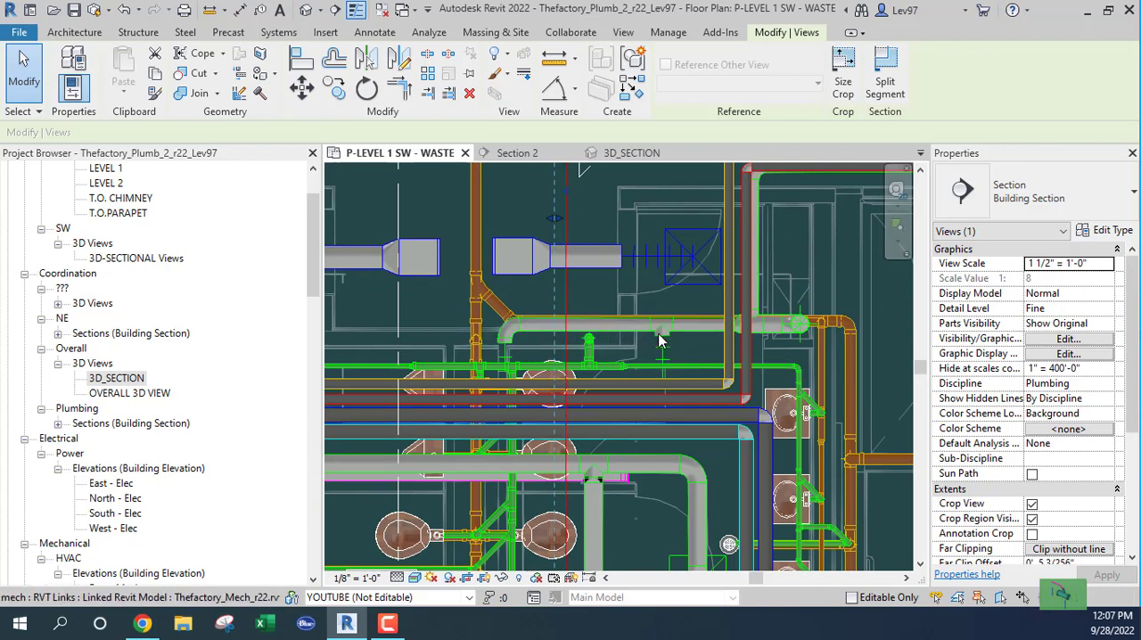
- Try nudging the 4" waste branch, its angled leg and the wye up the plan away from the duct, and undo the moves
left_click(504, 308)
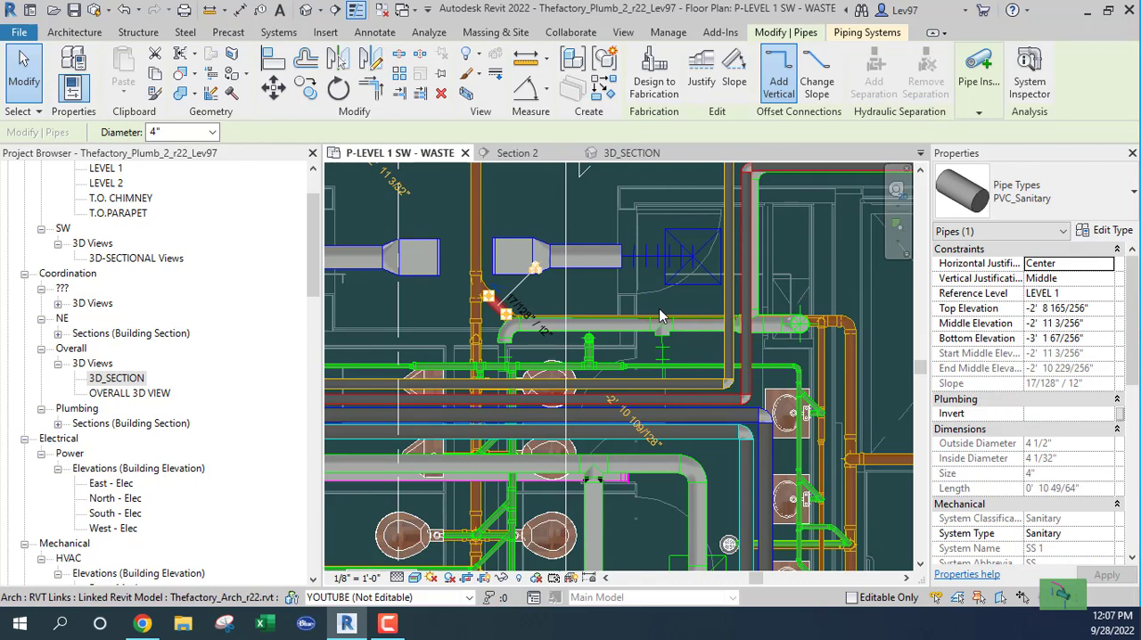
left_click(477, 292, "ctrl")
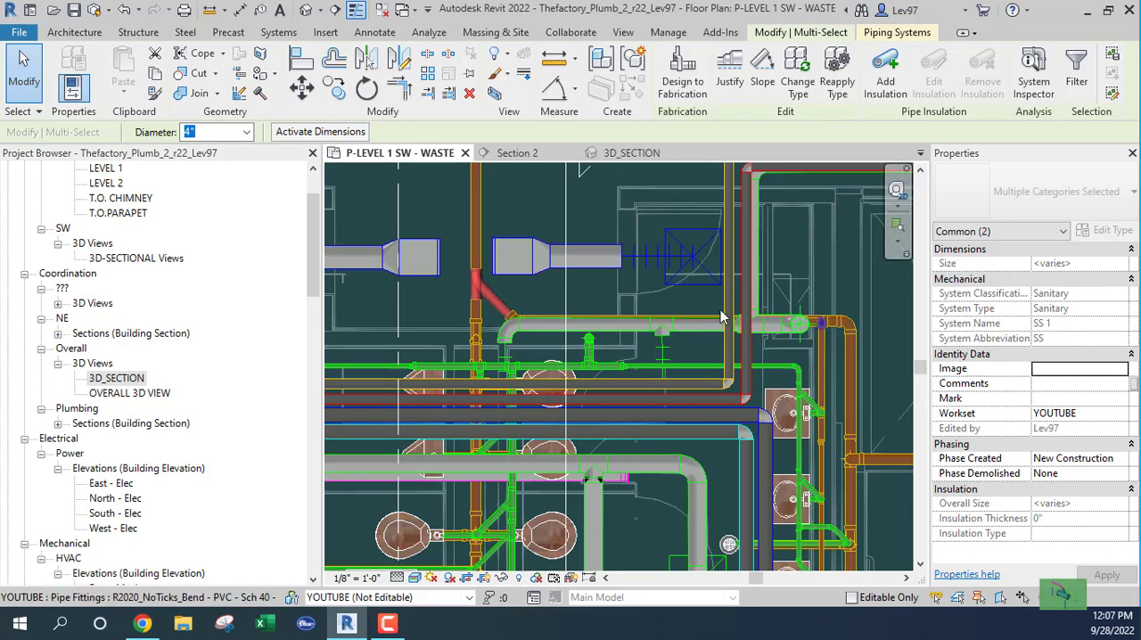
left_click(546, 322, "ctrl")
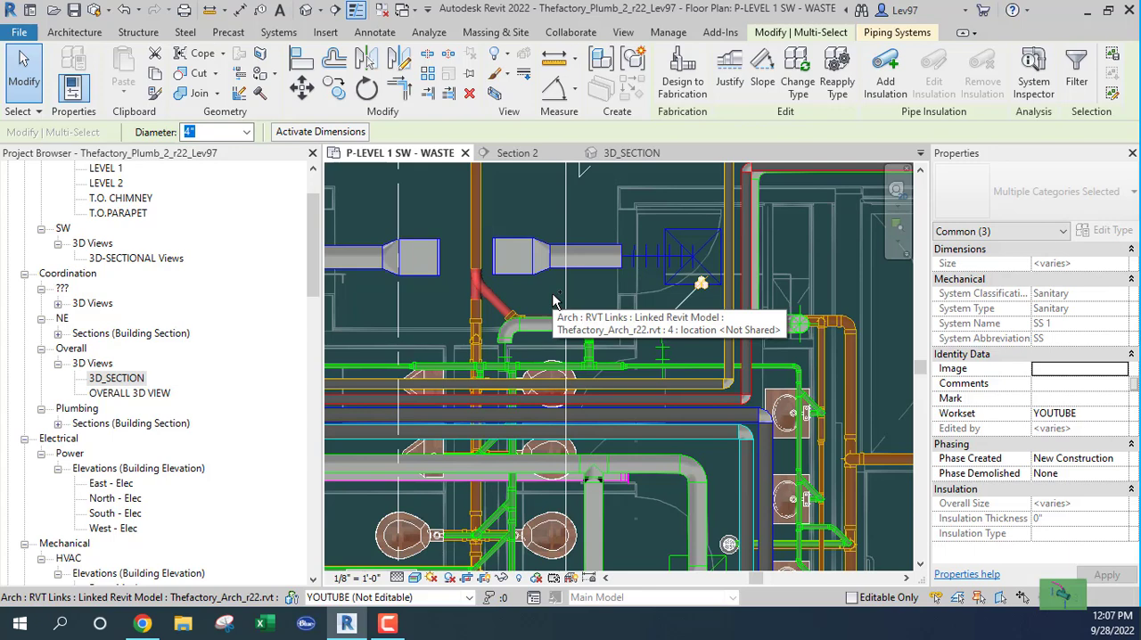
key("Up")
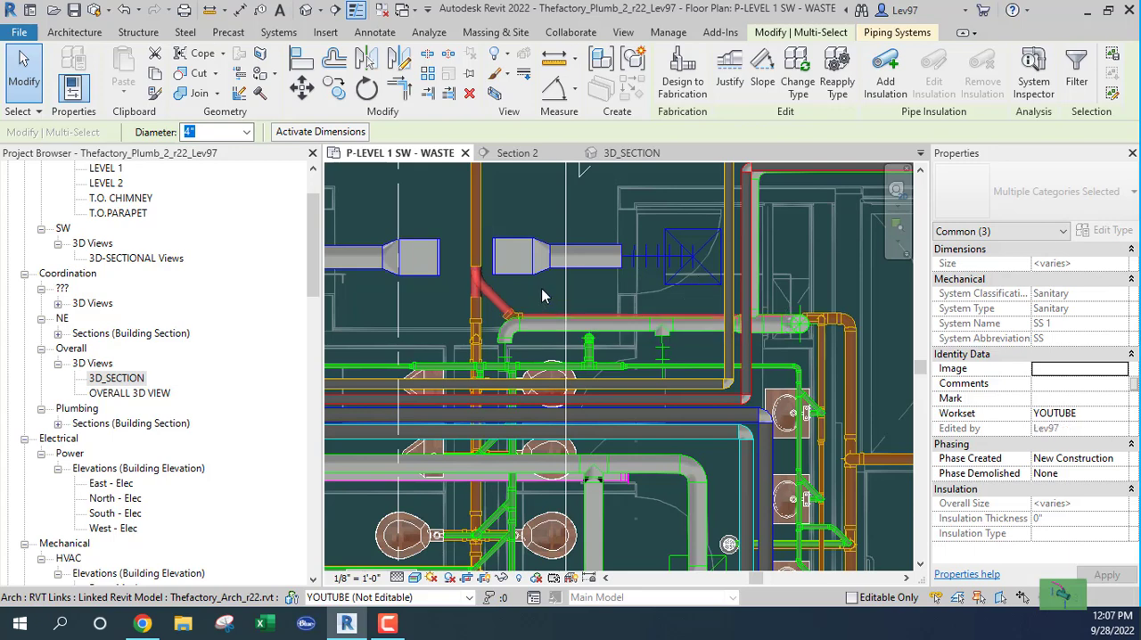
key("Up")
key("Up")
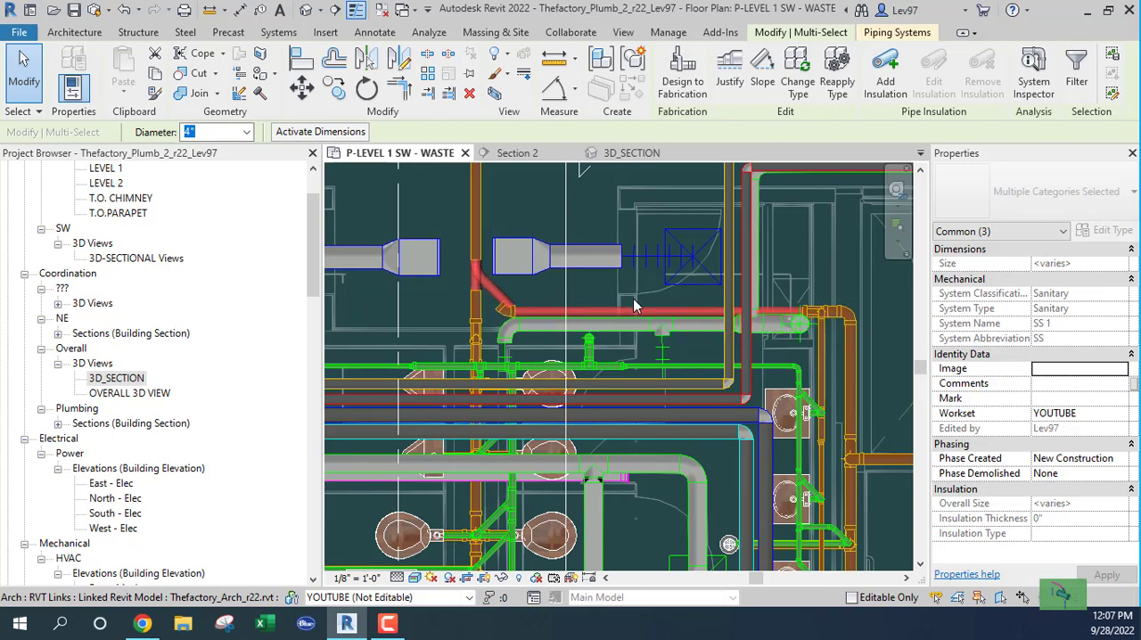
key("Up")
key("Up")
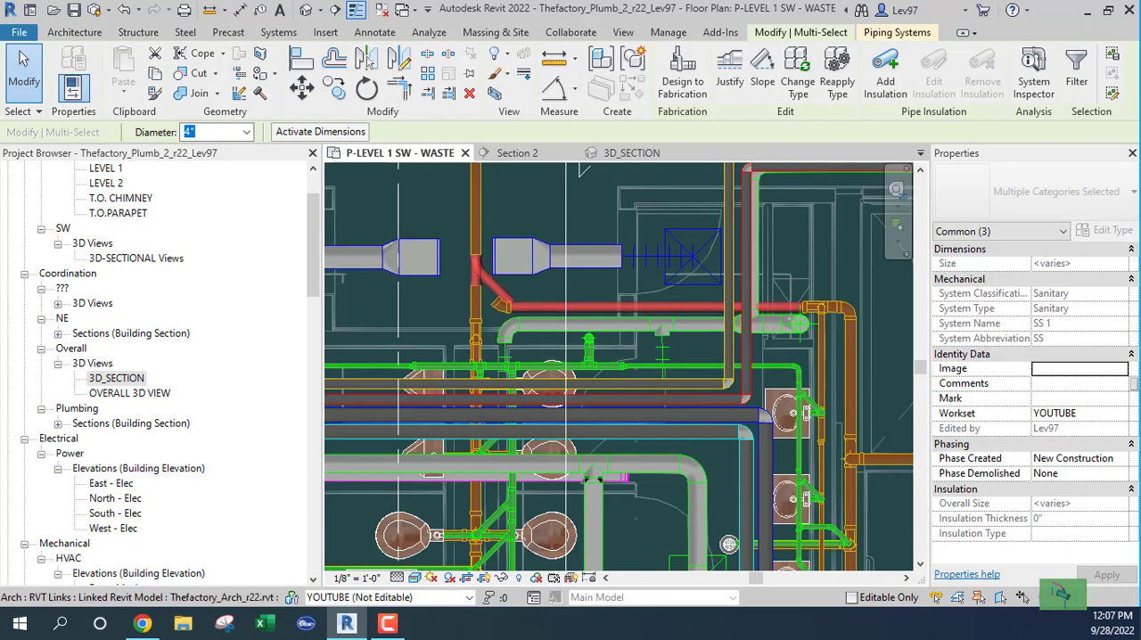
left_click(130, 14)
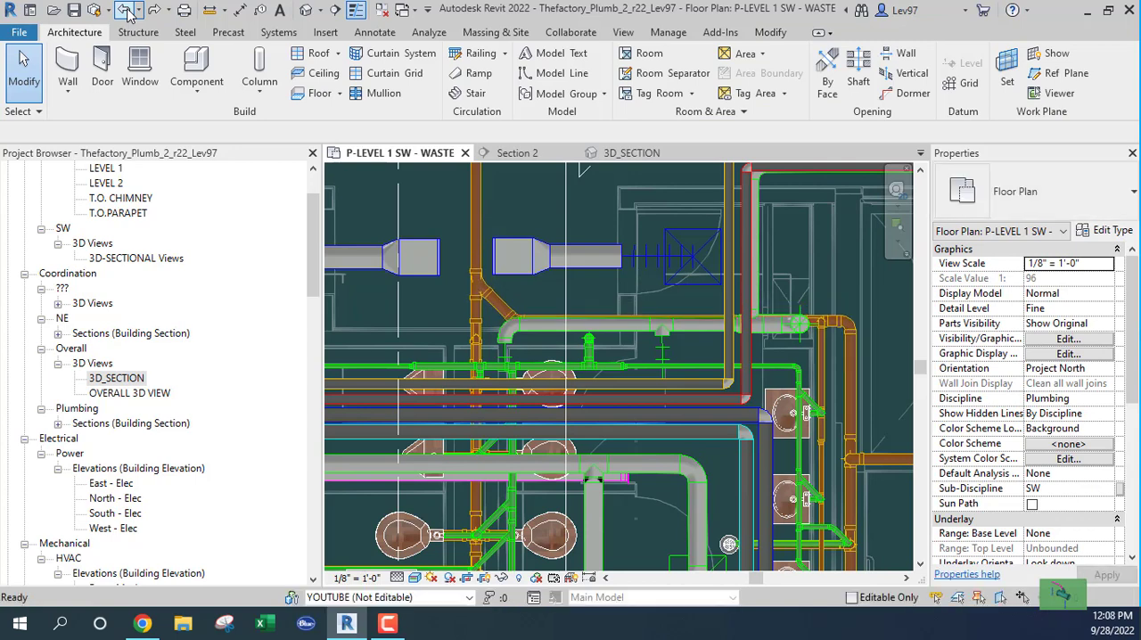
- Select the short angled 4" sanitary pipe at the wye and check its fixture units
left_click(441, 200)
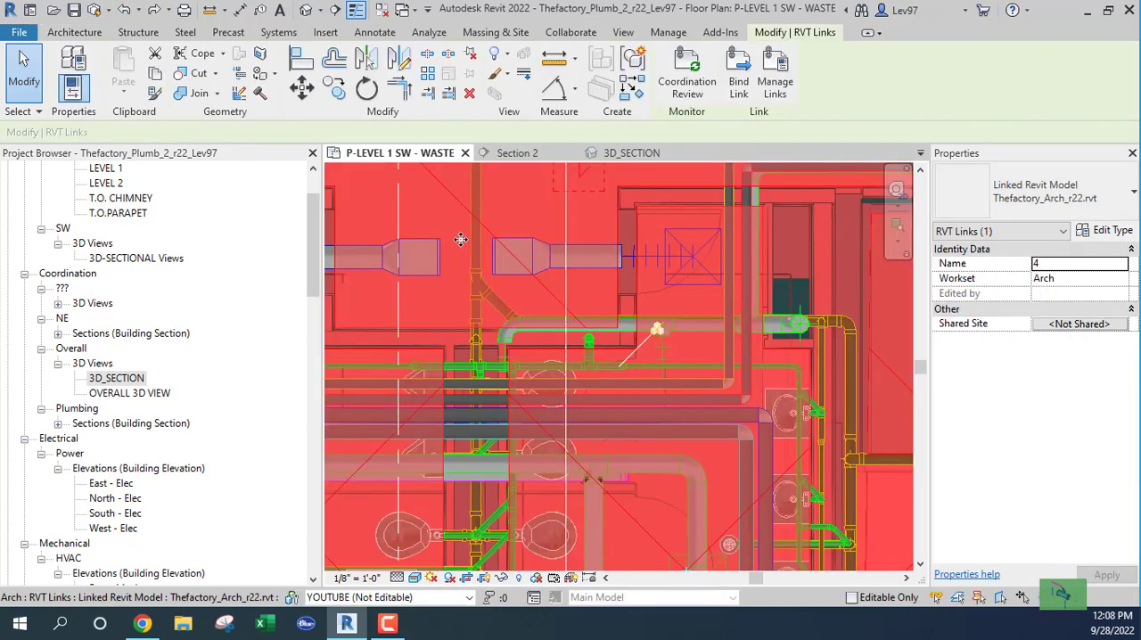
key("Escape")
left_click(495, 304)
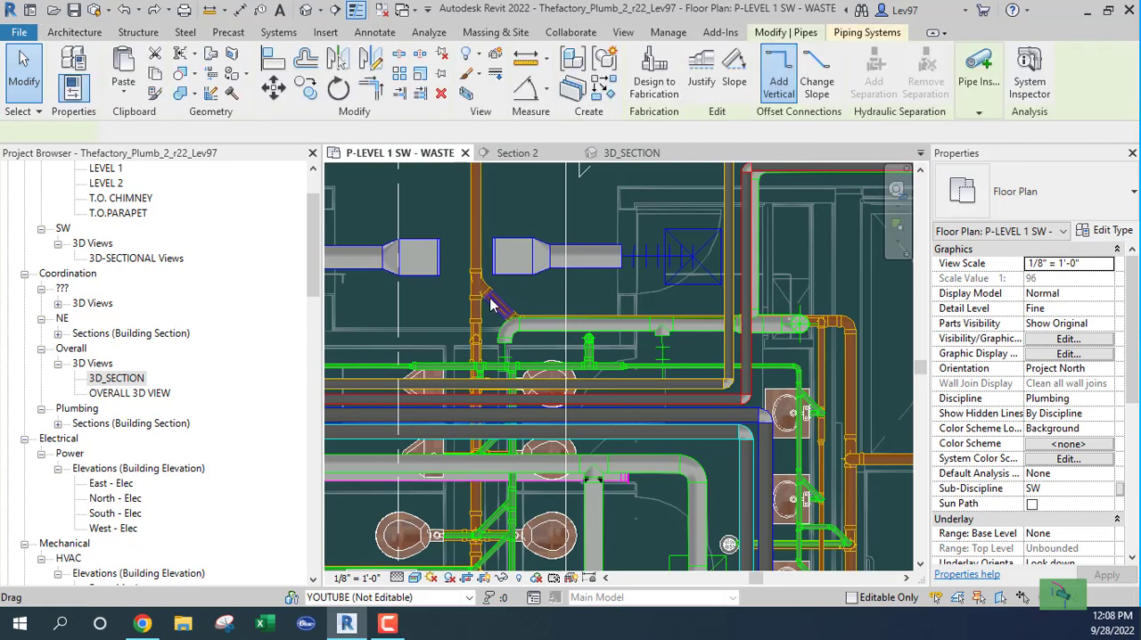
scroll(1070, 393, "down", 5)
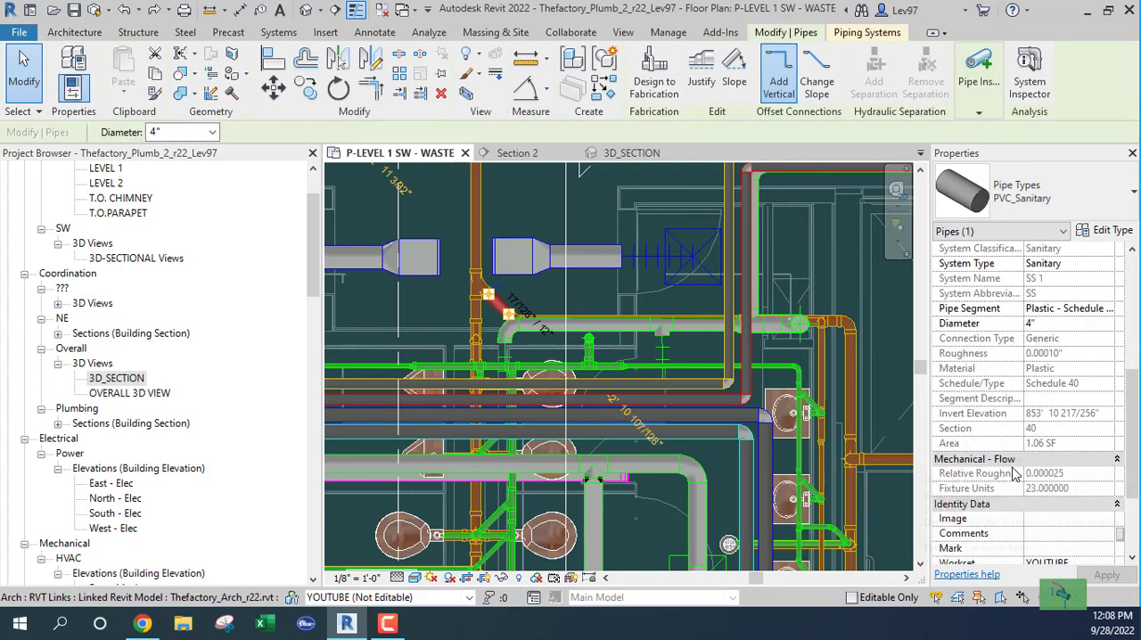
key("Escape")
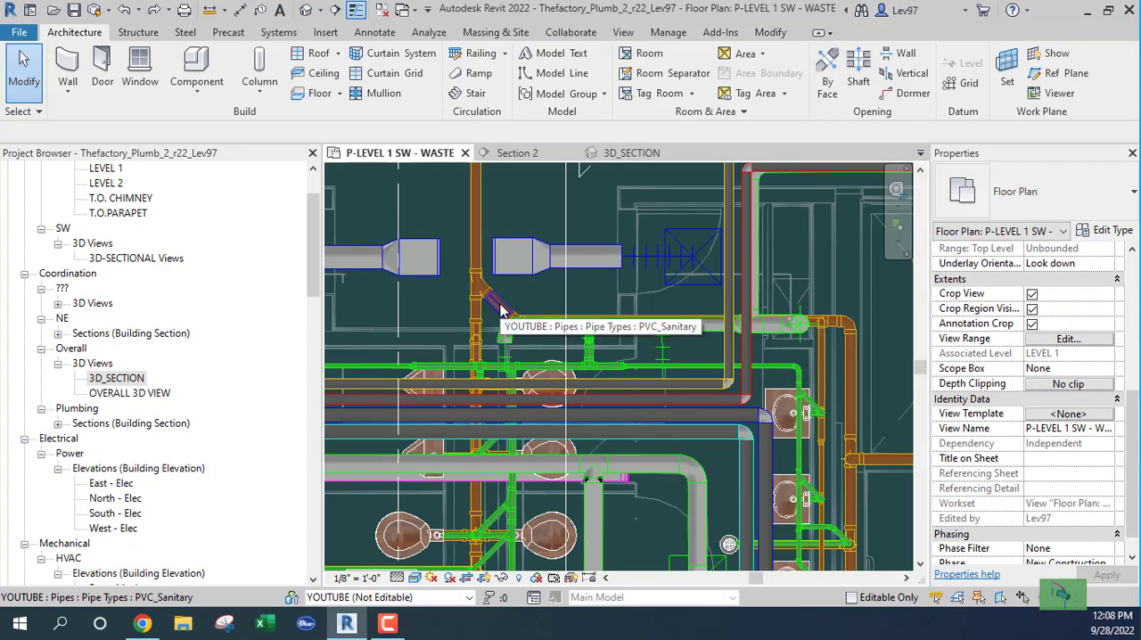
- Select the angled 4" sanitary pipe again and open OVERALL 3D VIEW in its home orientation
left_click(501, 311)
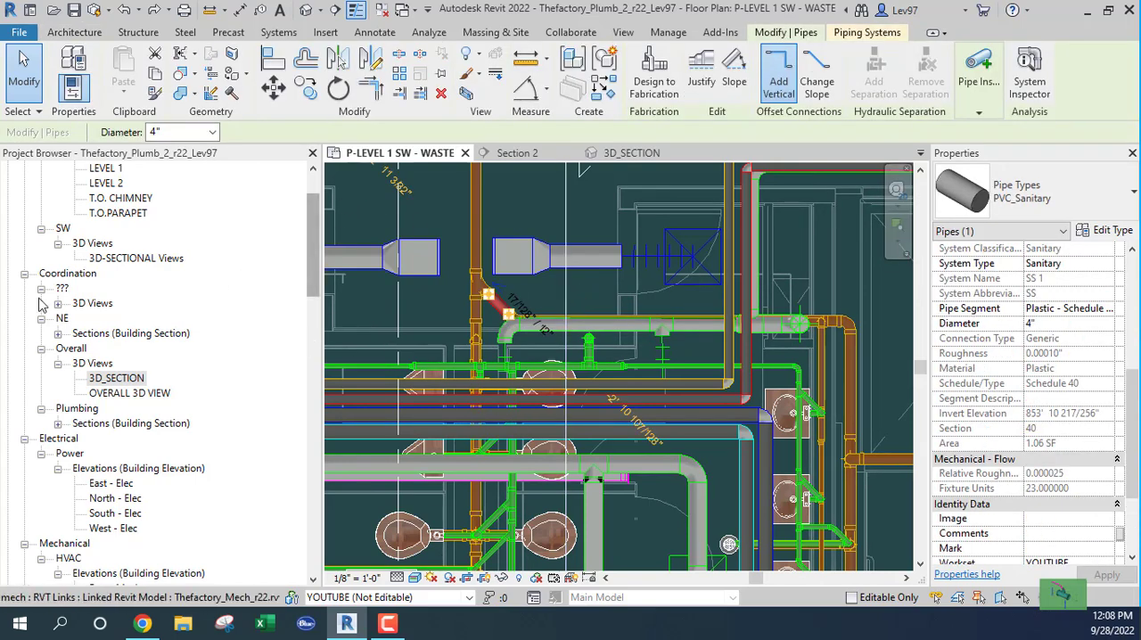
double_click(120, 394)
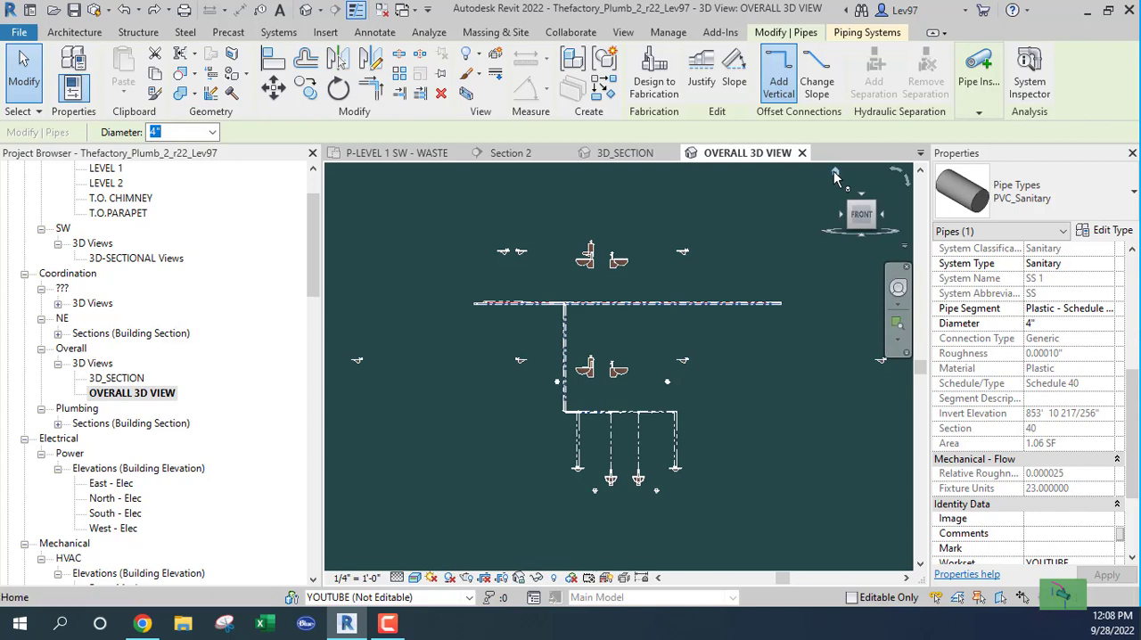
left_click(830, 171)
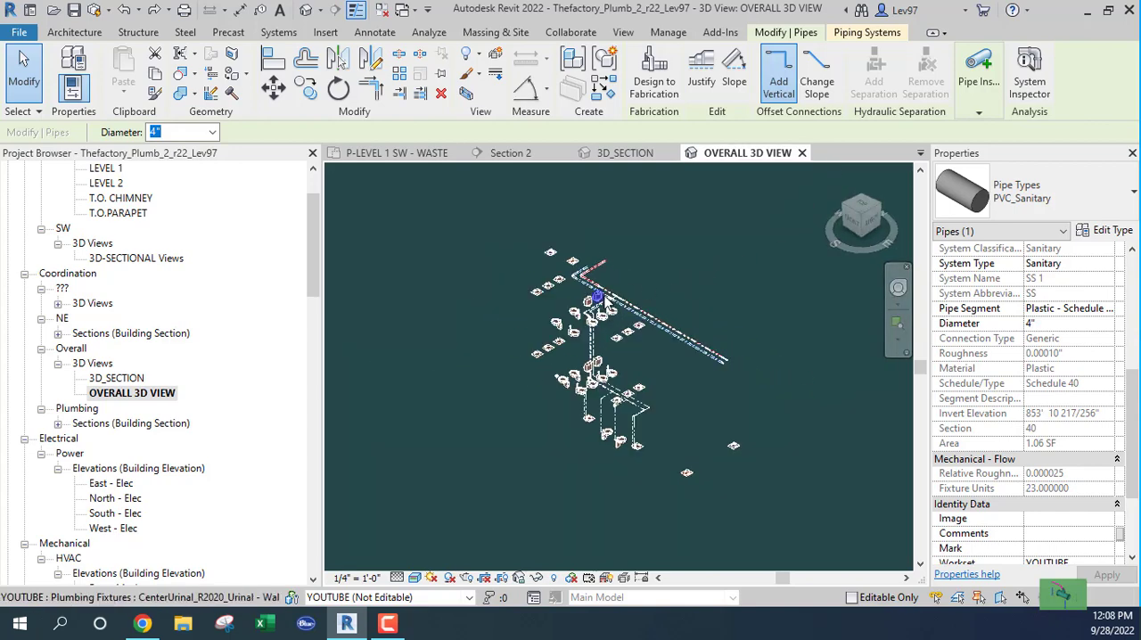
- Show the Plumbing - Waste and Plumbing - Vent filters and hide Plumbing - DHW and Plumbing - DCW in OVERALL 3D VIEW
key("v")
key("g")
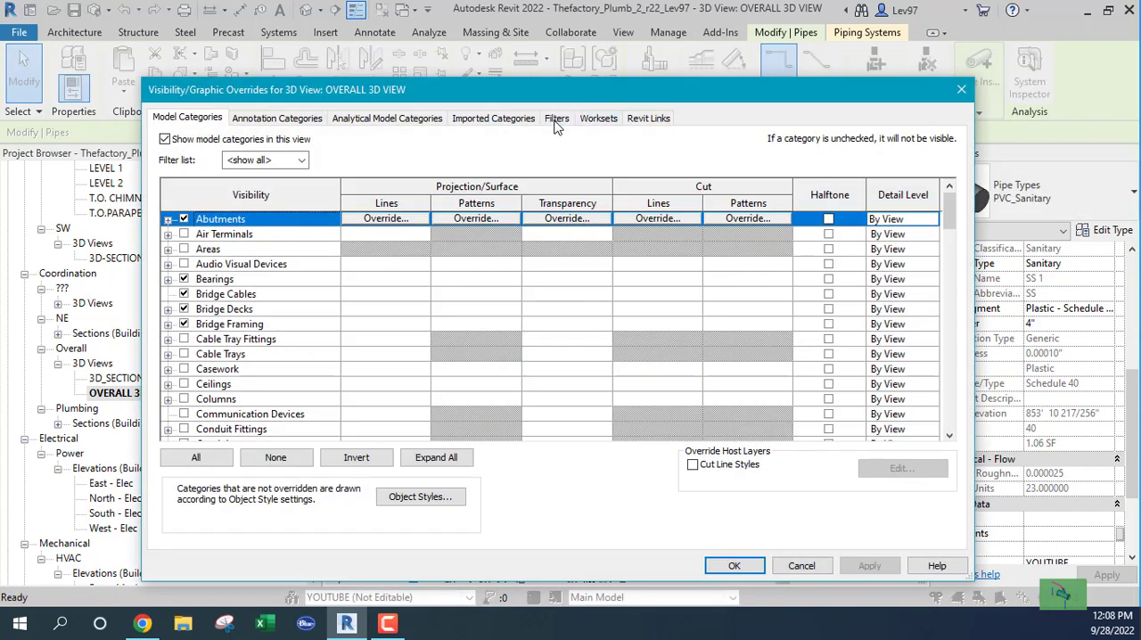
left_click(555, 121)
left_click(428, 223)
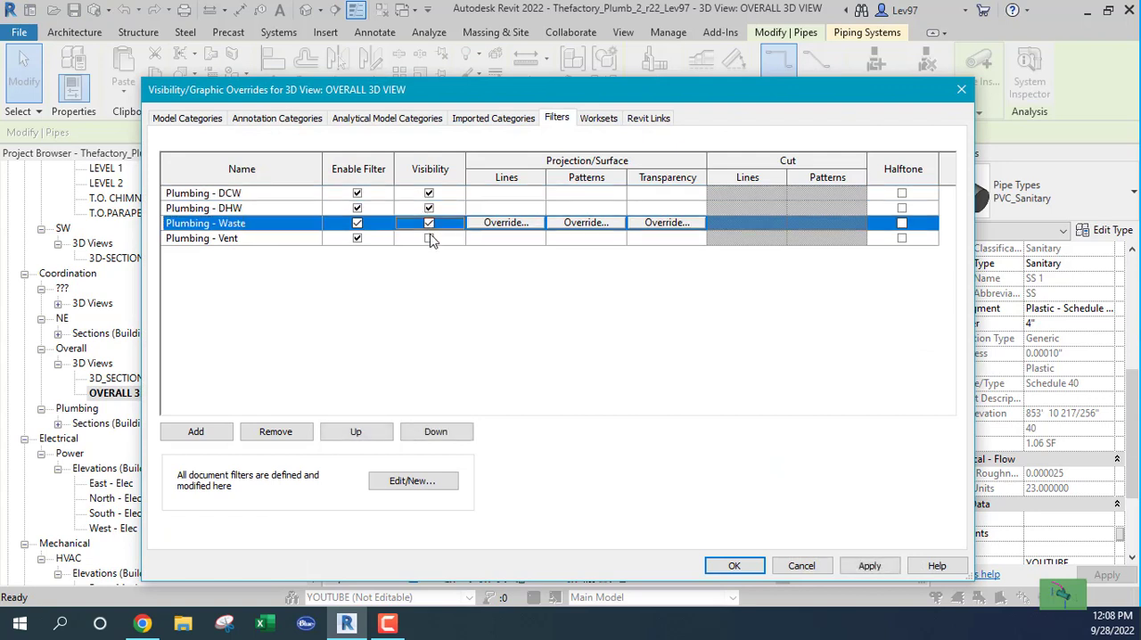
left_click(429, 238)
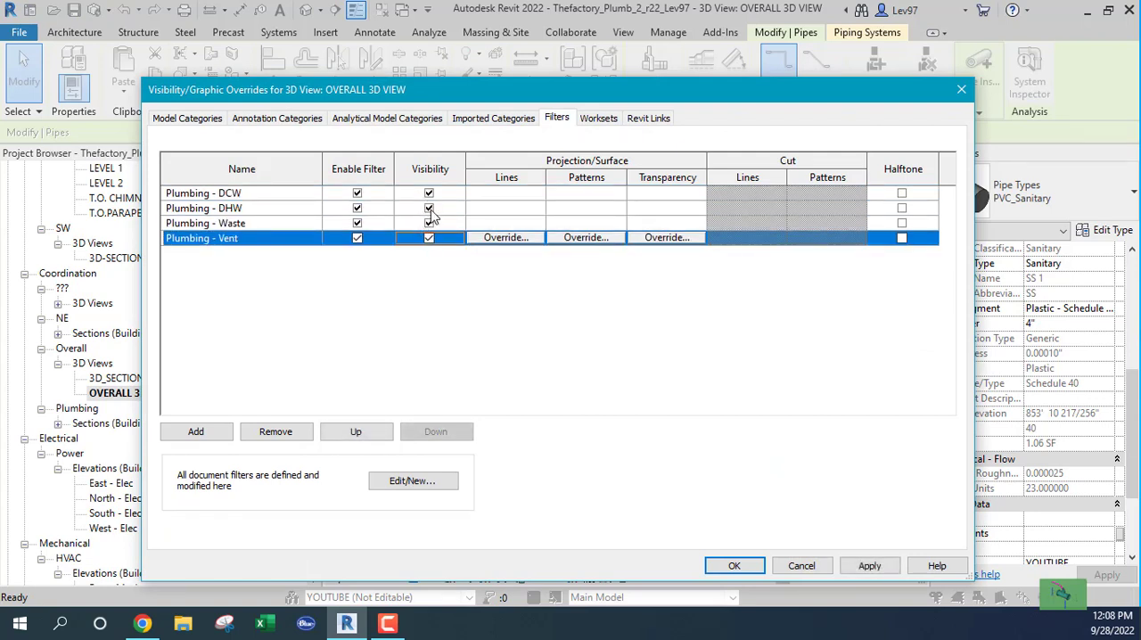
left_click(429, 208)
left_click(429, 193)
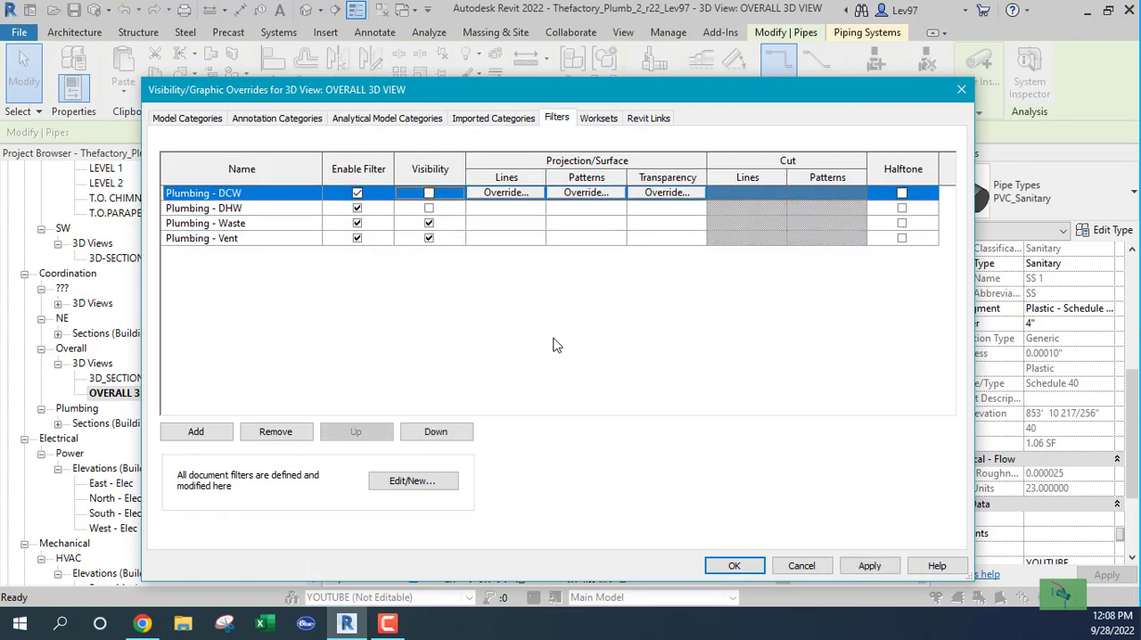
left_click(733, 567)
left_click(529, 461)
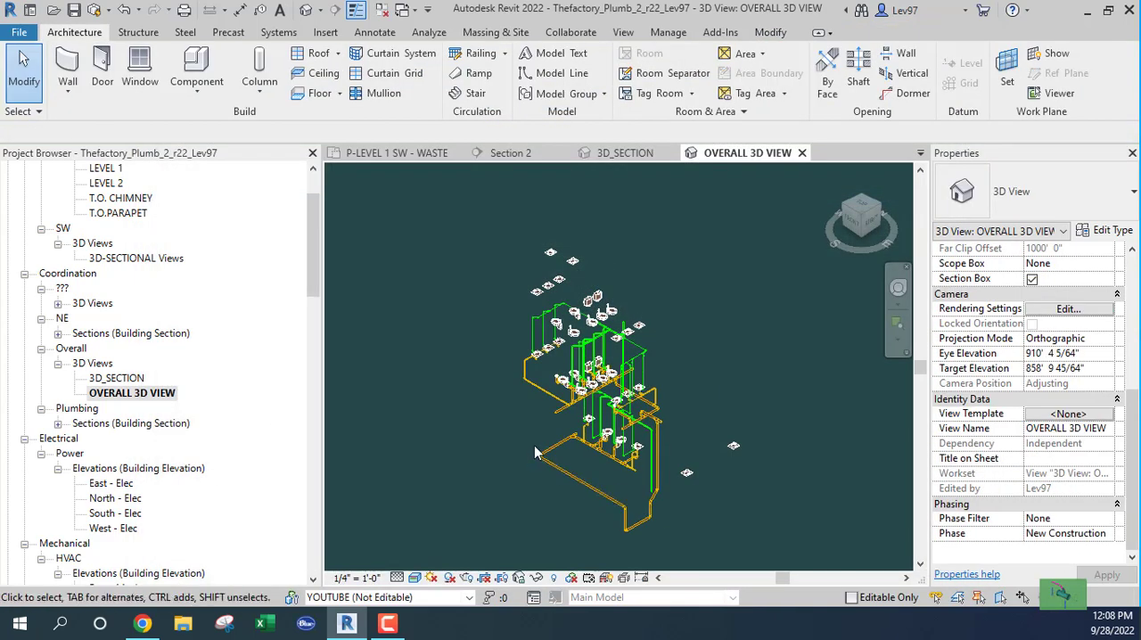
- In OVERALL 3D VIEW, add the sanitary tee and the wye combination at the two ends of the 4" waste branch to its selection
scroll(535, 453, "up", 8)
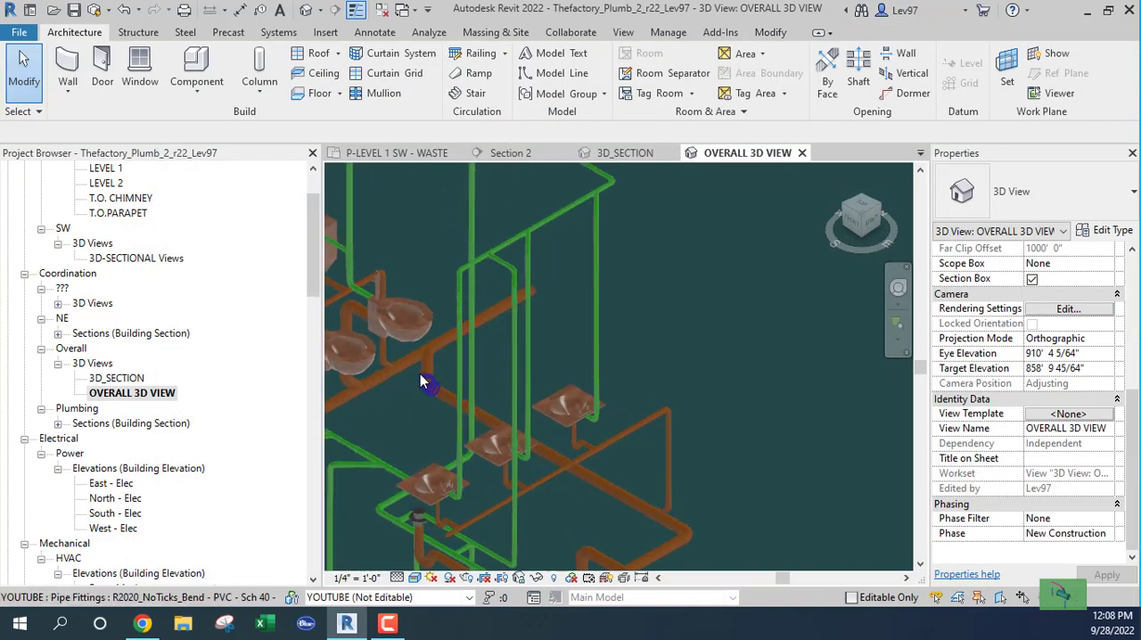
scroll(420, 373, "up", 3)
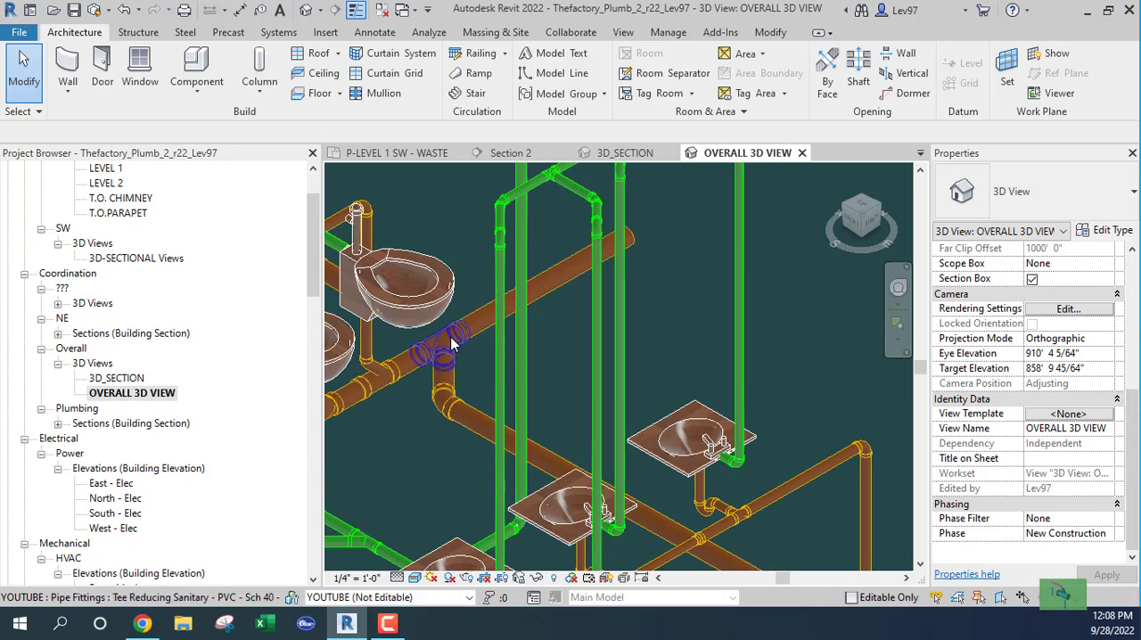
left_click(452, 343)
left_click_drag(472, 456, 428, 381, "ctrl")
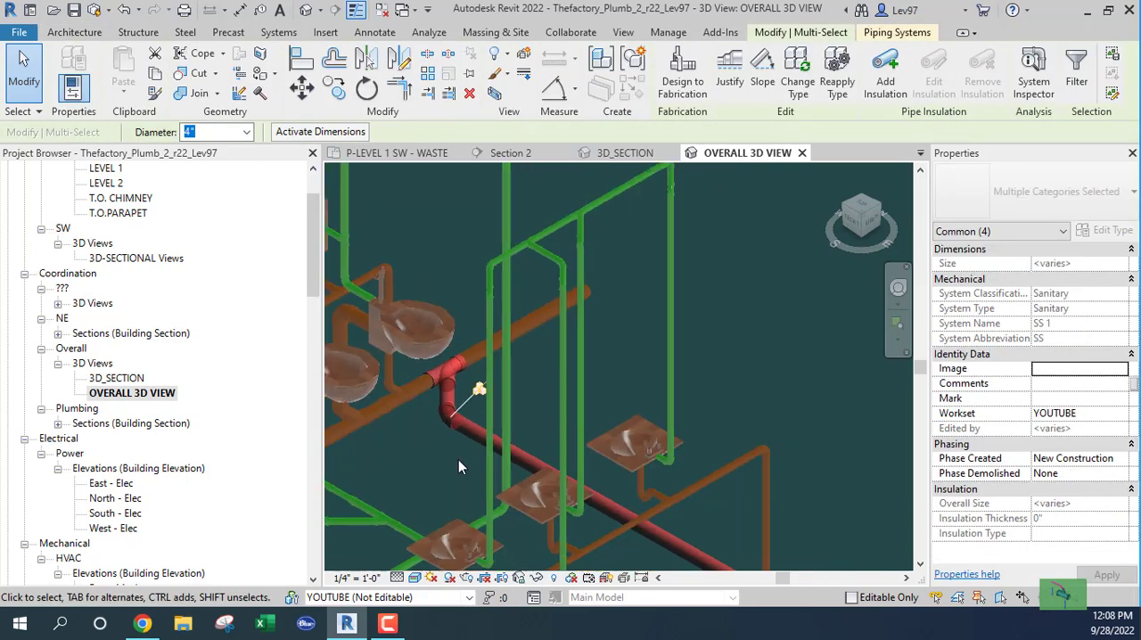
middle_click_drag(458, 459, 422, 308)
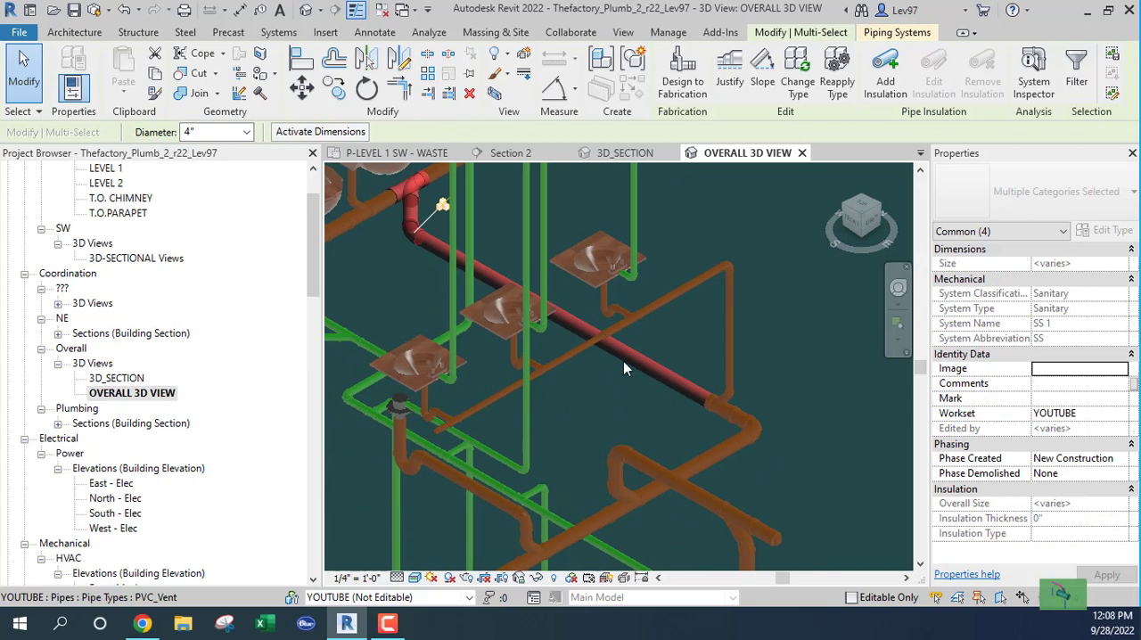
left_click(722, 408, "ctrl")
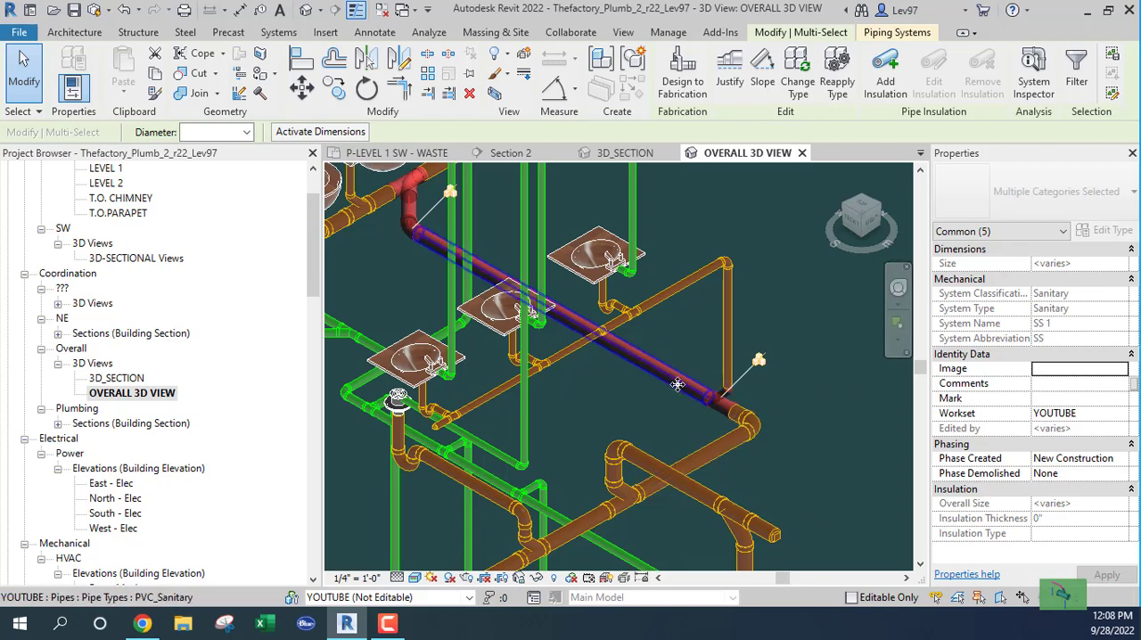
- In P-LEVEL 1 SW - WASTE, nudge the selected 4" branch and its end fittings up the plan, away from the linked exhaust duct
left_click(413, 155)
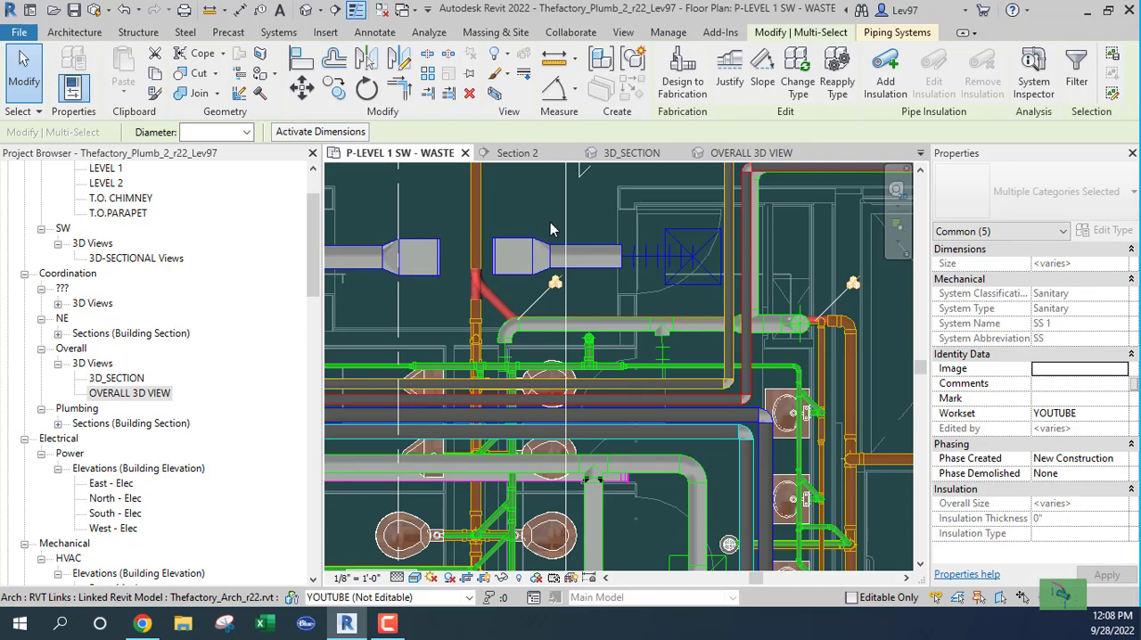
key("Up")
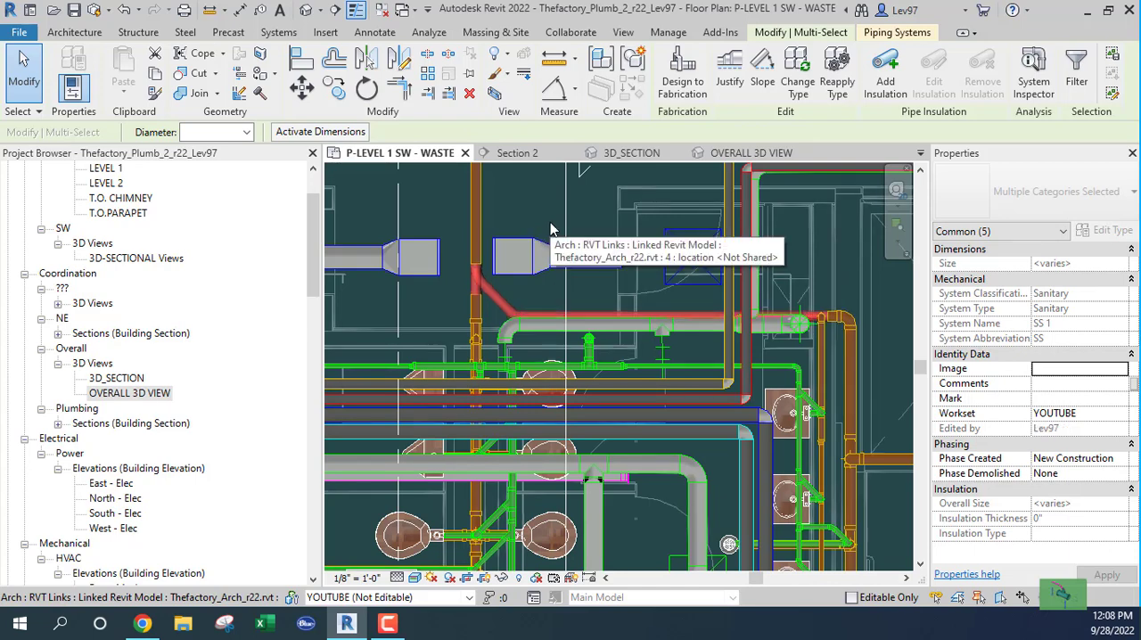
key("Up")
key("Up")
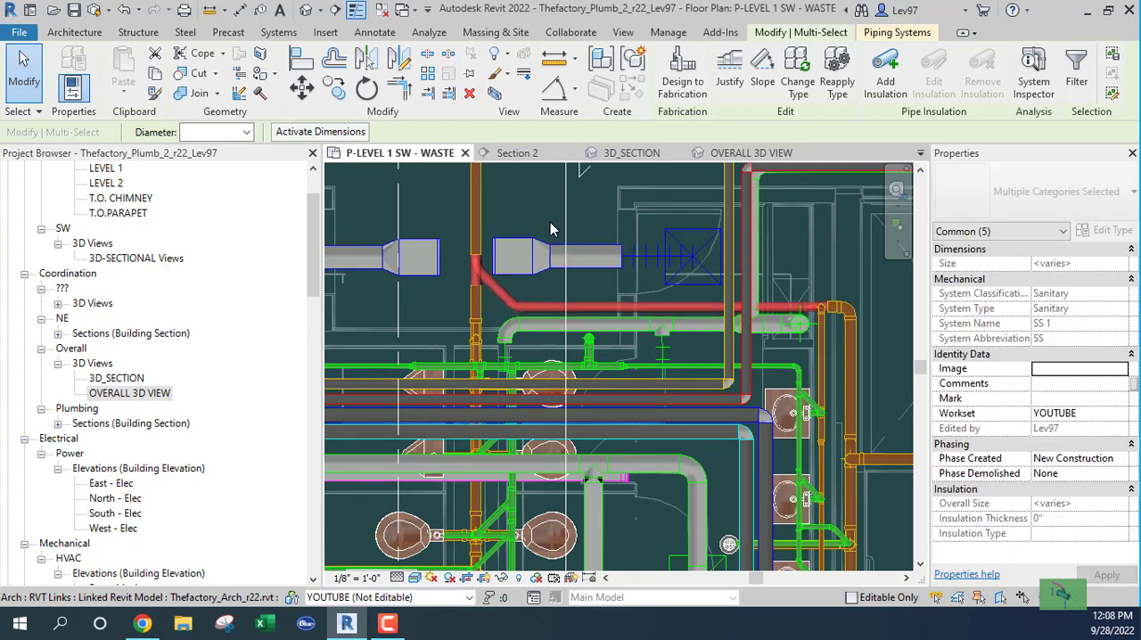
key("Up")
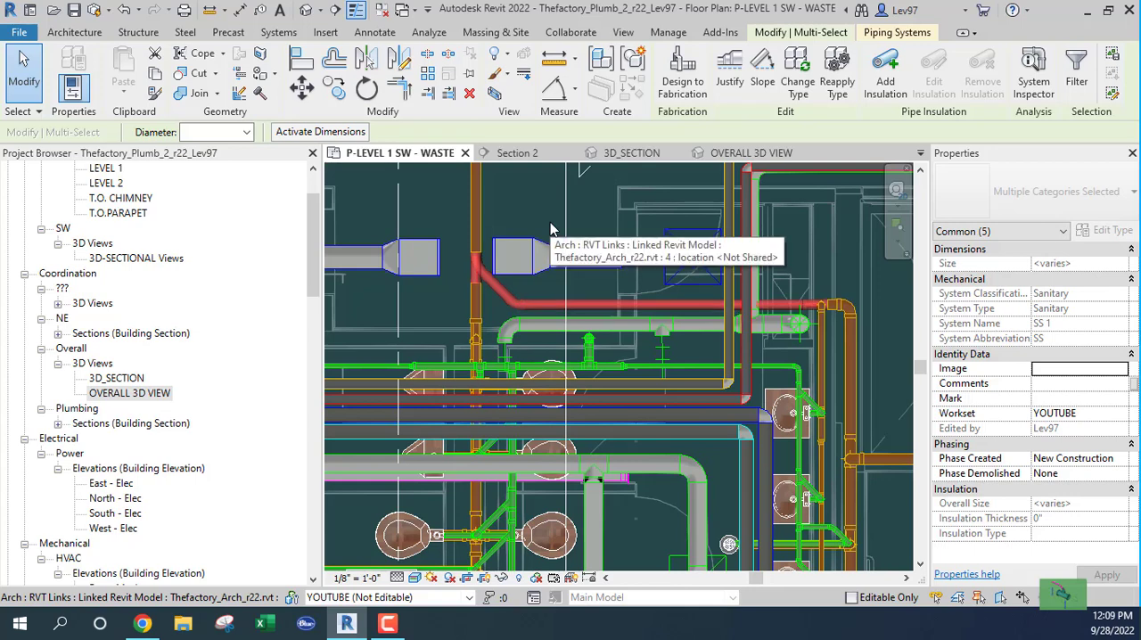
key("Up")
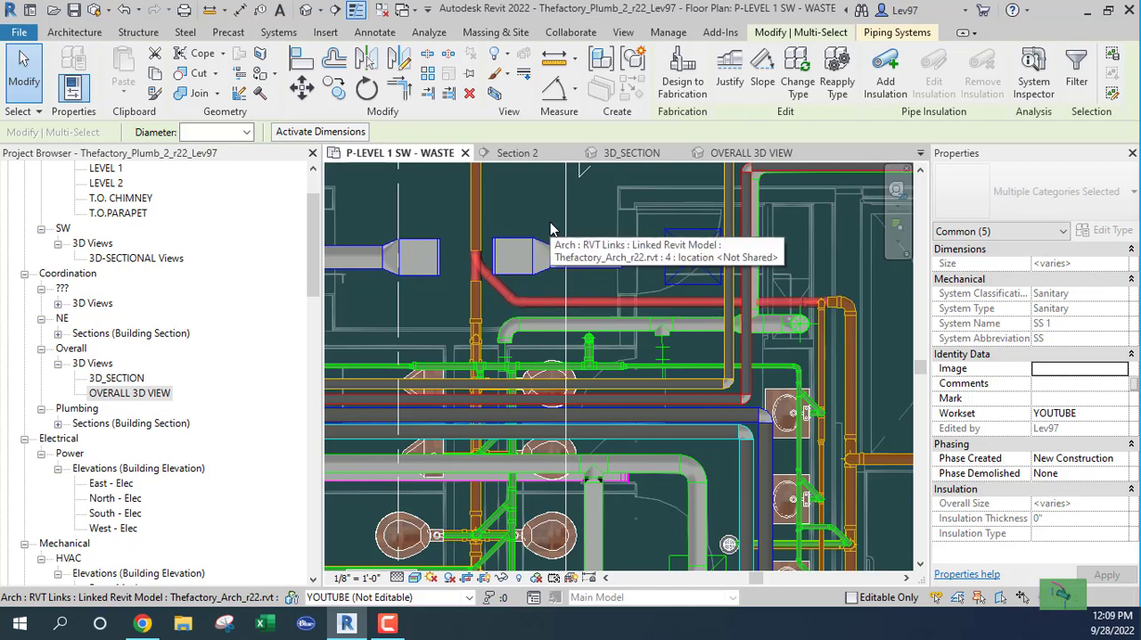
key("Escape")
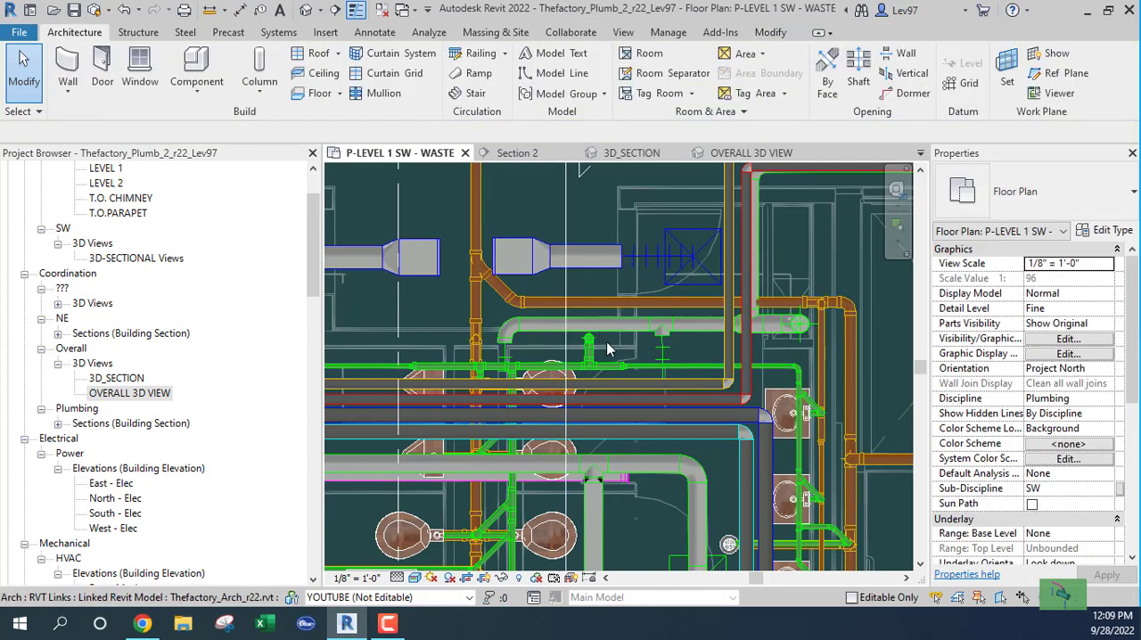
- Select the moved 4" branch in plan and check its clearance from the round duct in Section 2
scroll(538, 379, "down", 2)
middle_click_drag(492, 434, 752, 317)
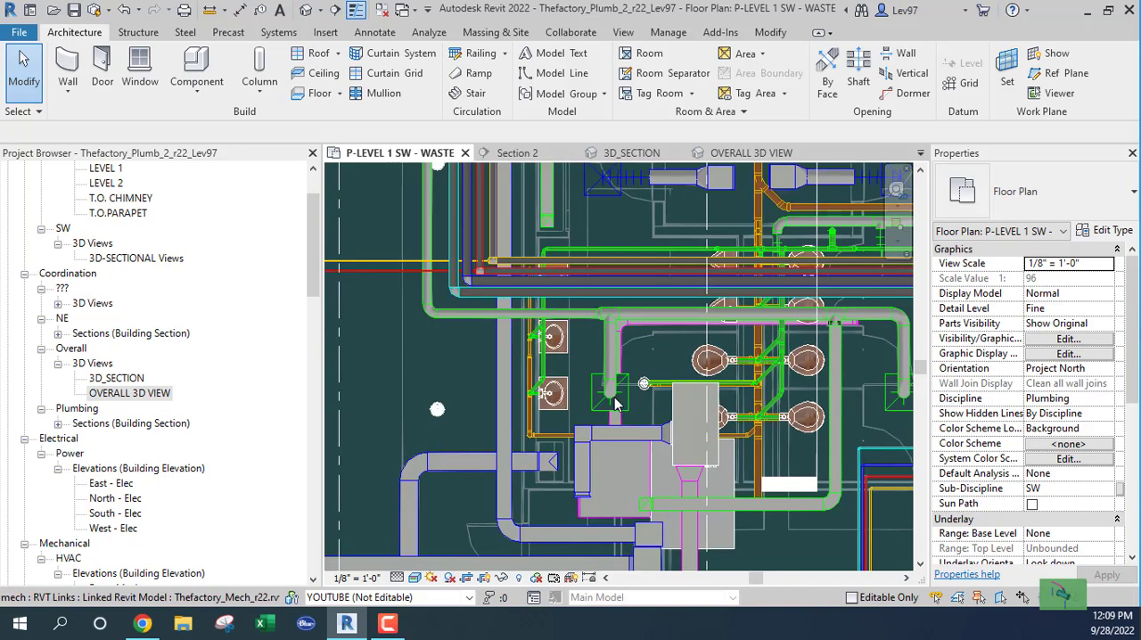
middle_click_drag(570, 440, 580, 351)
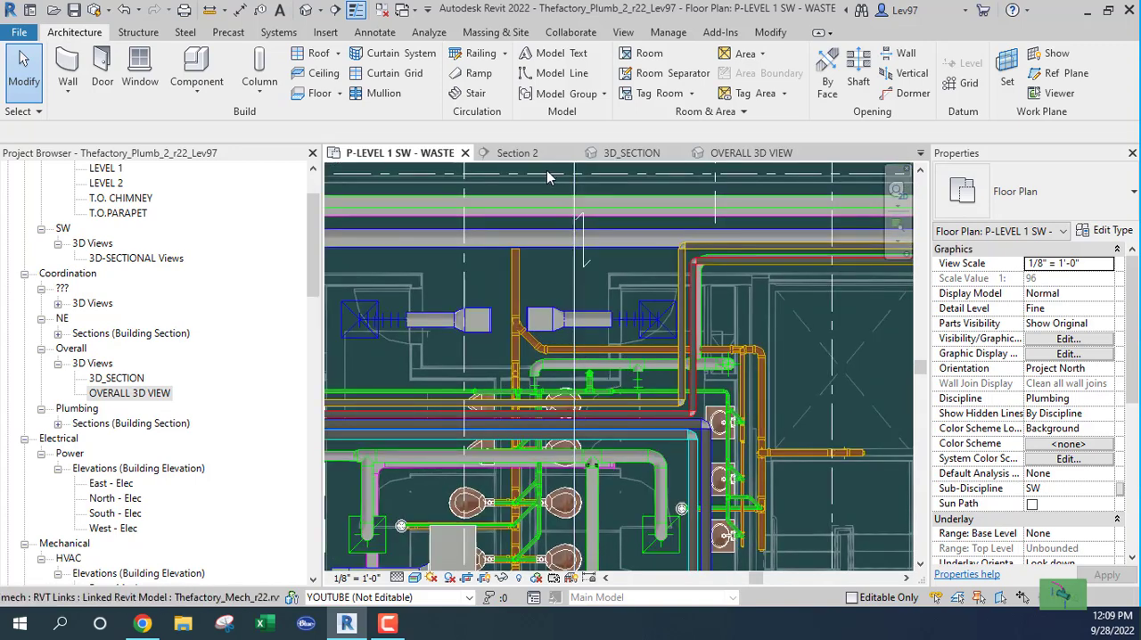
left_click(569, 350)
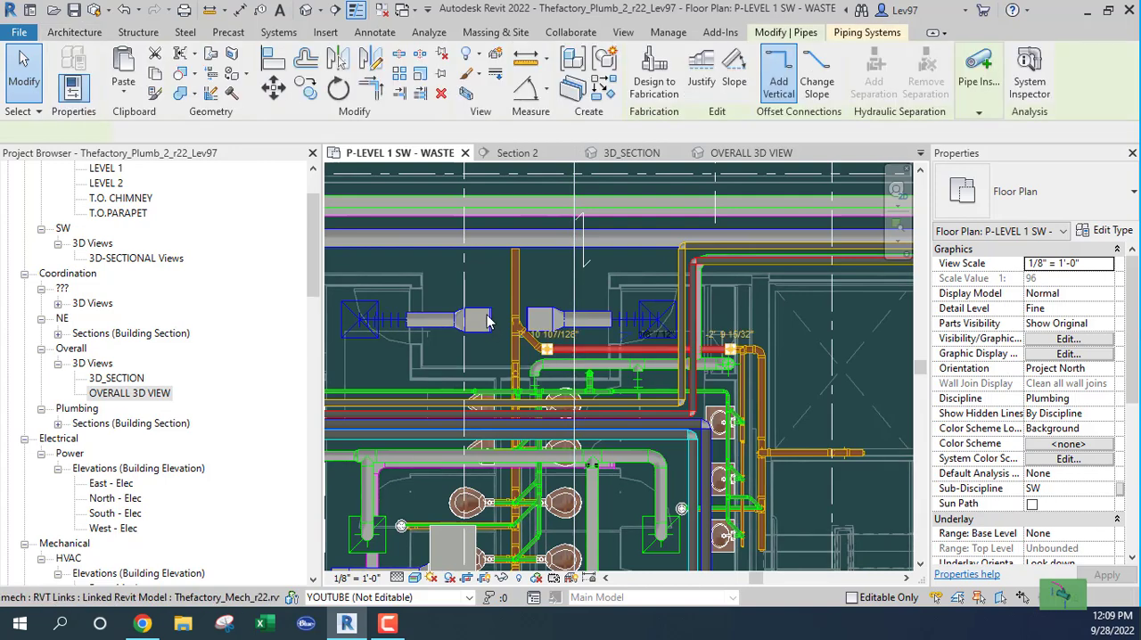
left_click(521, 153)
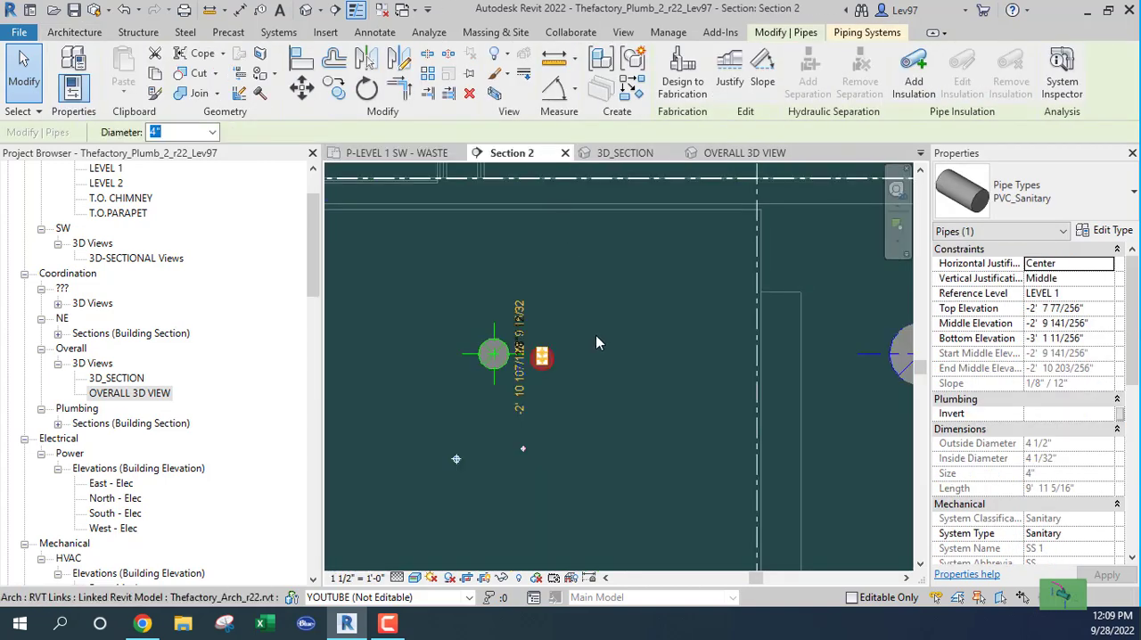
left_click(482, 386)
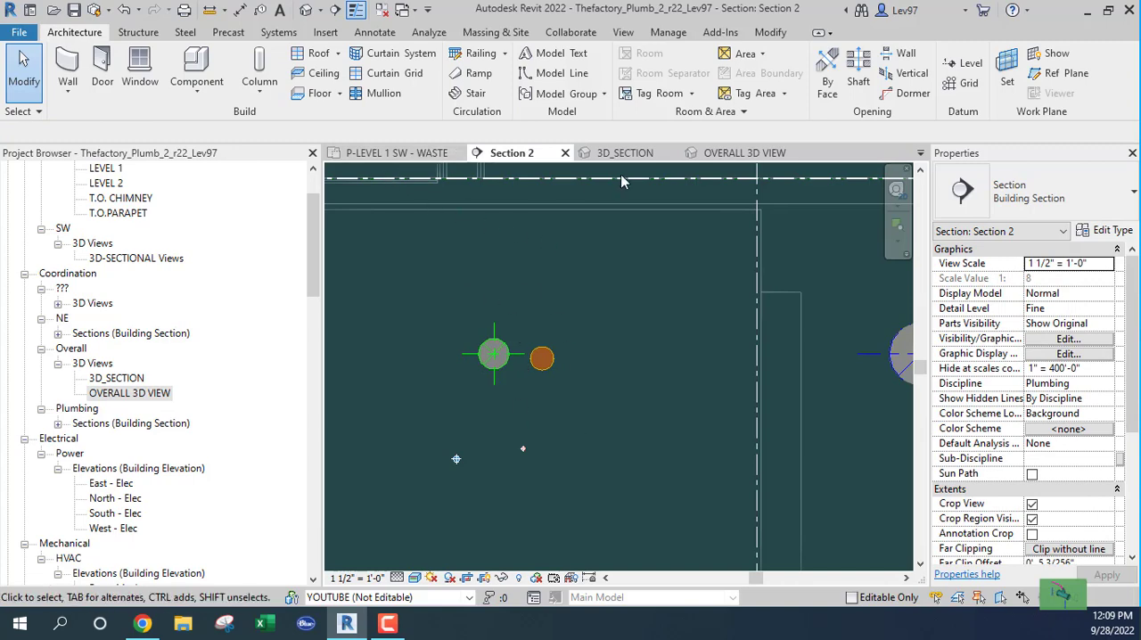
- Examine the waste piping around the west lavatories and nearby ductwork in P-LEVEL 1 SW - WASTE
left_click(400, 155)
middle_click_drag(487, 415, 807, 298)
scroll(637, 435, "up", 2)
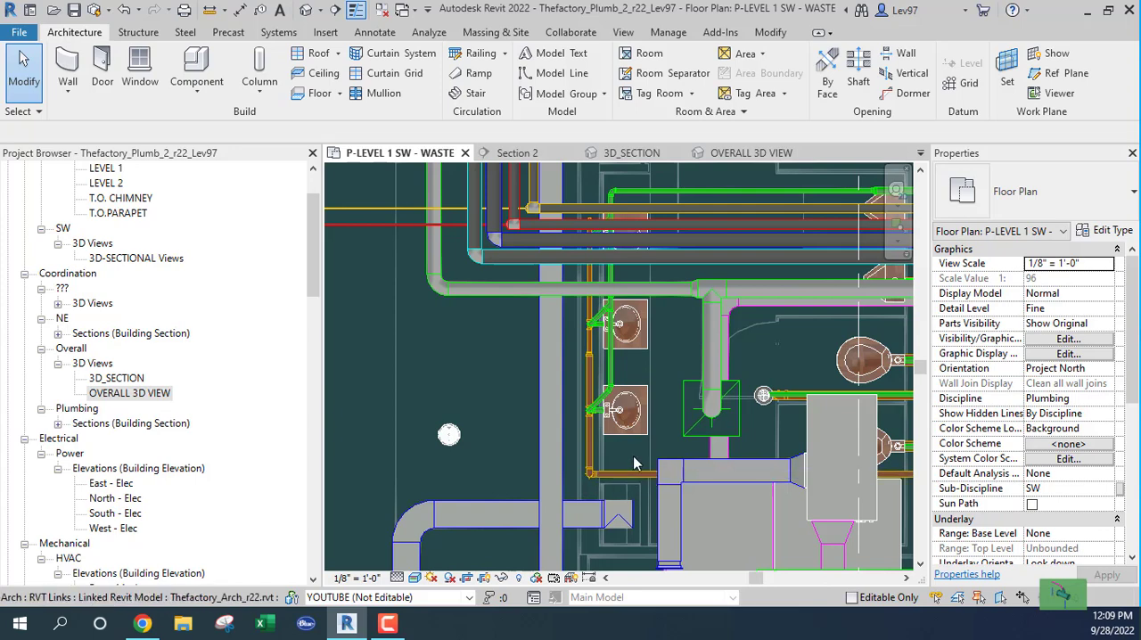
middle_click_drag(637, 468, 536, 395)
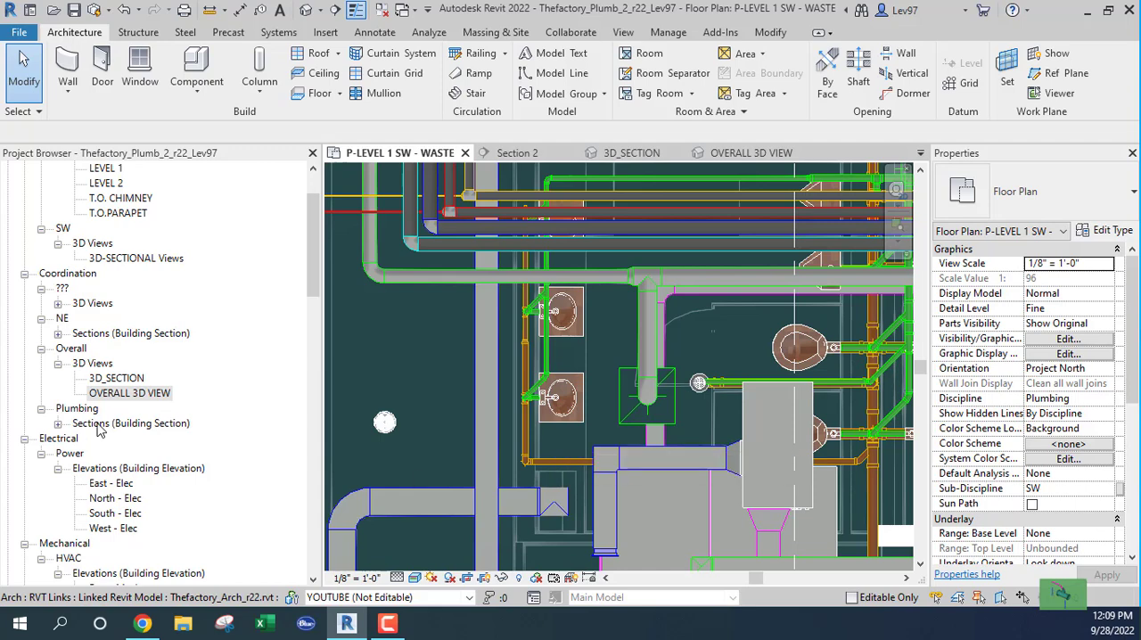
scroll(201, 354, "down", 8)
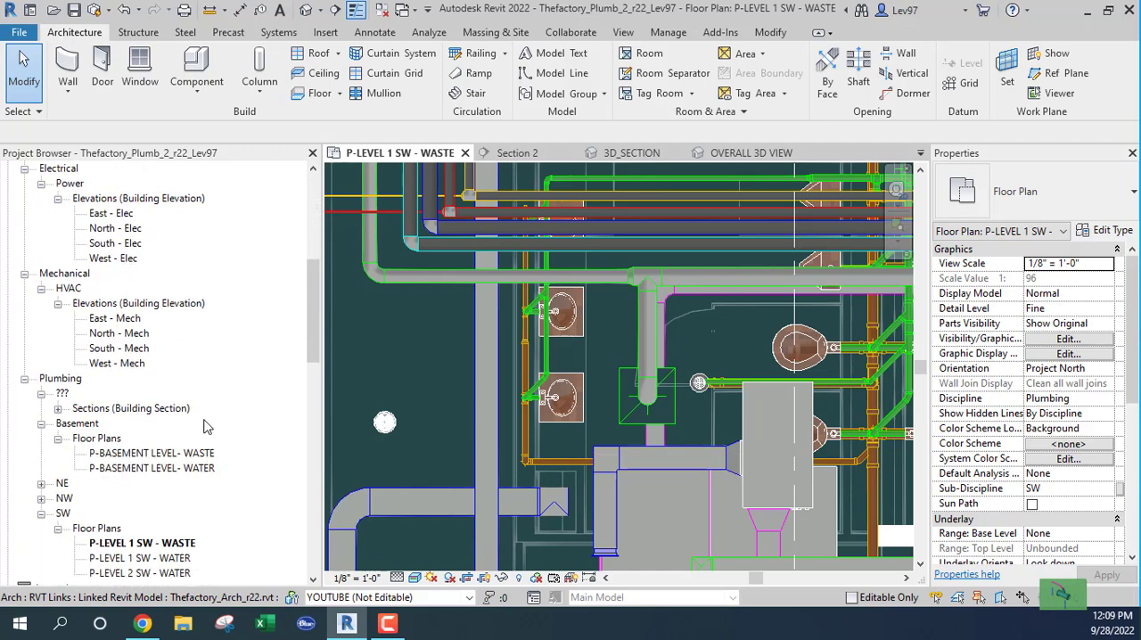
scroll(204, 427, "down", 1)
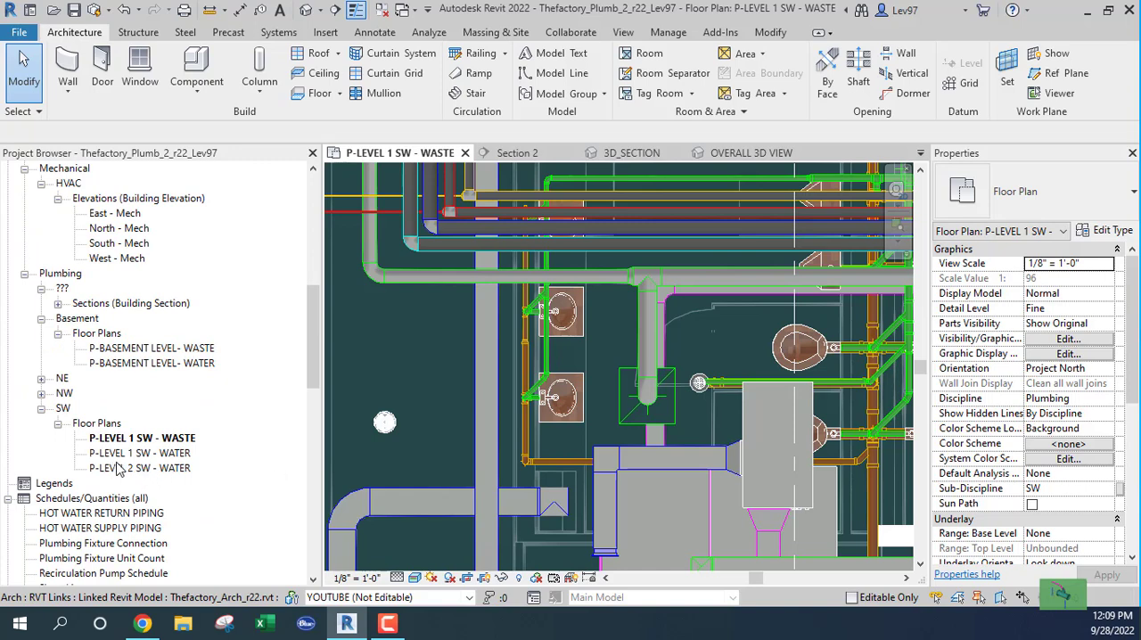
left_click(402, 381)
key("Escape")
scroll(413, 350, "down", 3)
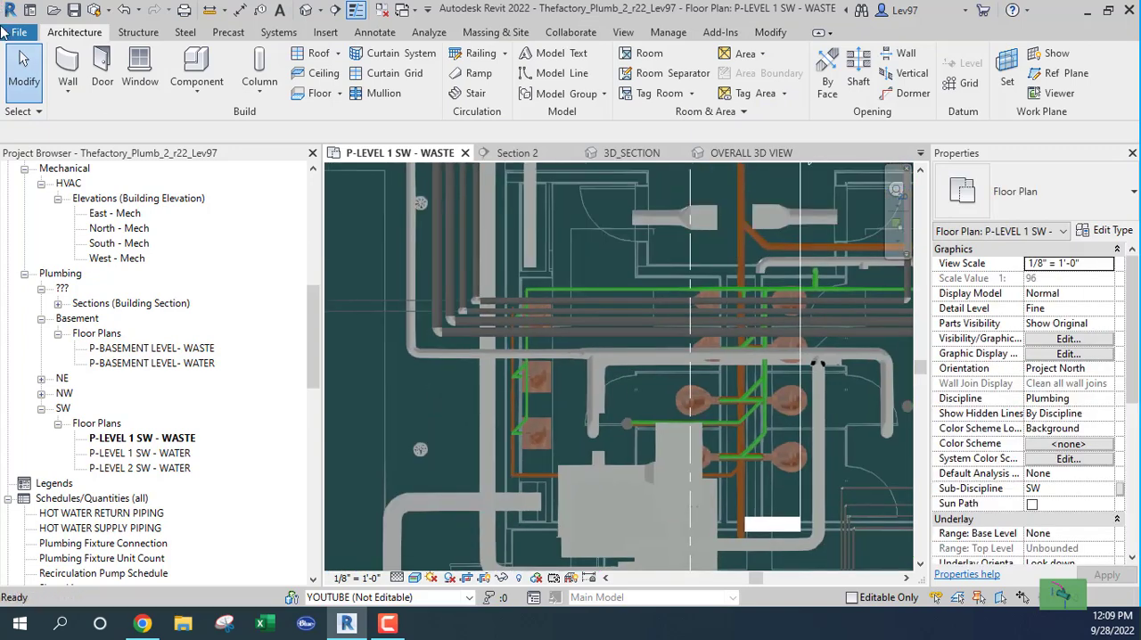
left_click(20, 112)
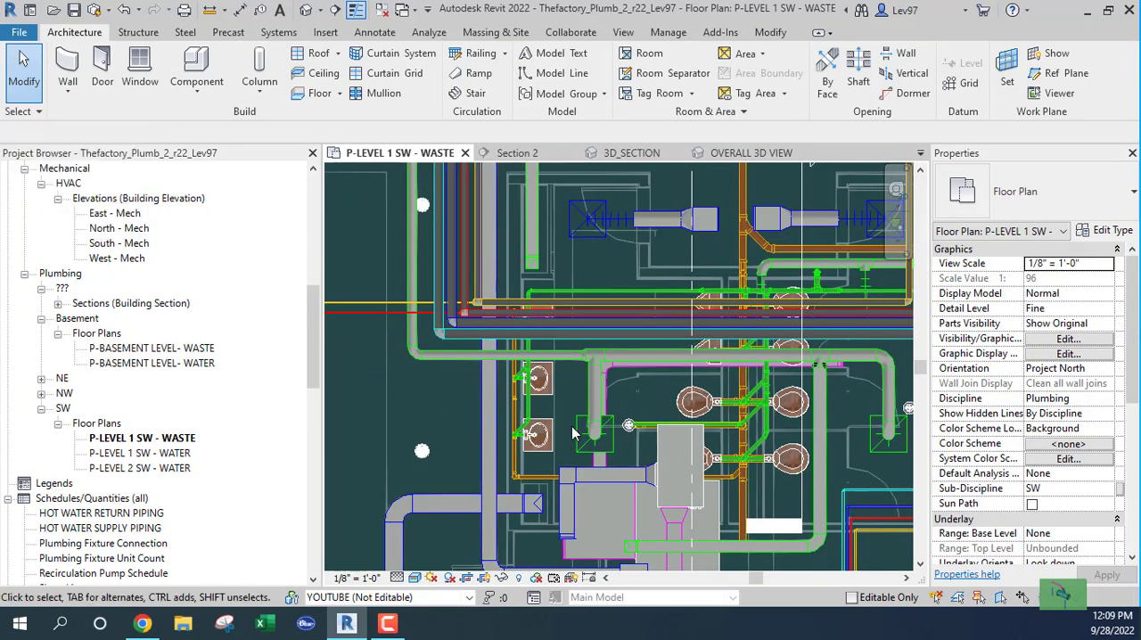
scroll(574, 435, "down", 2)
middle_click_drag(574, 415, 521, 403)
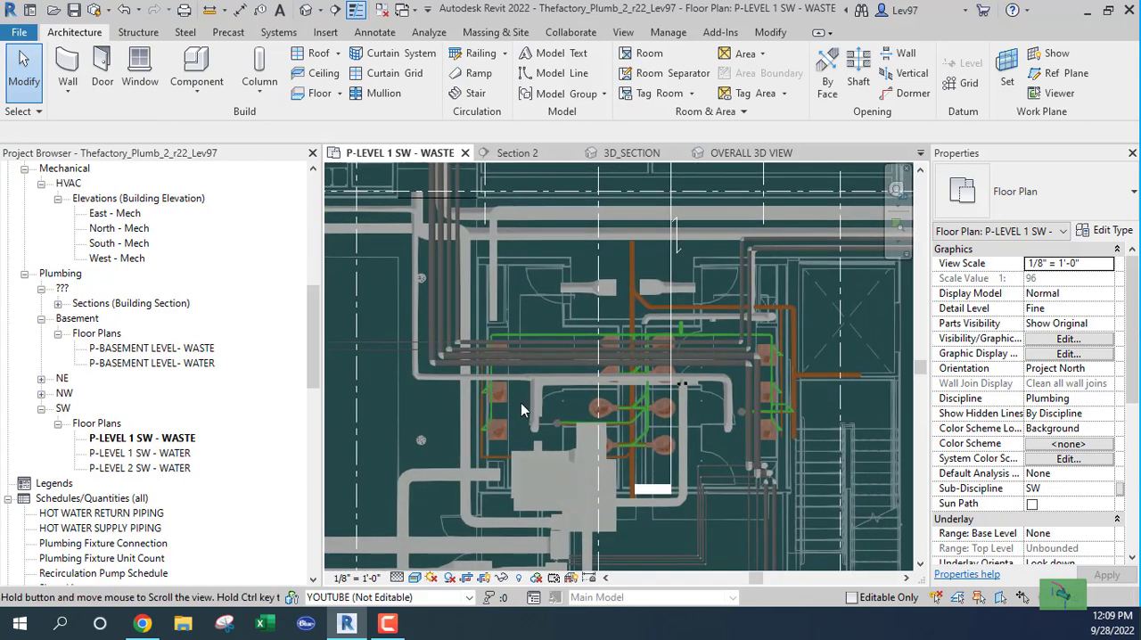
- Move the Section 2 line from the water closets to the open area west of the restrooms
left_click(673, 272)
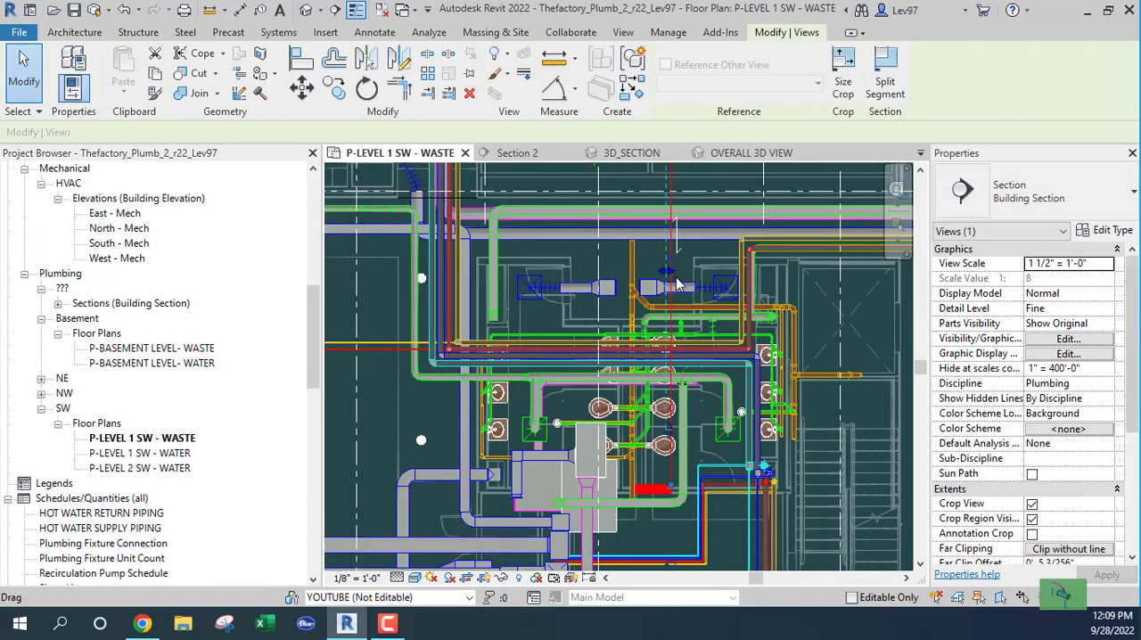
left_click_drag(673, 301, 385, 419)
middle_click_drag(416, 425, 495, 405)
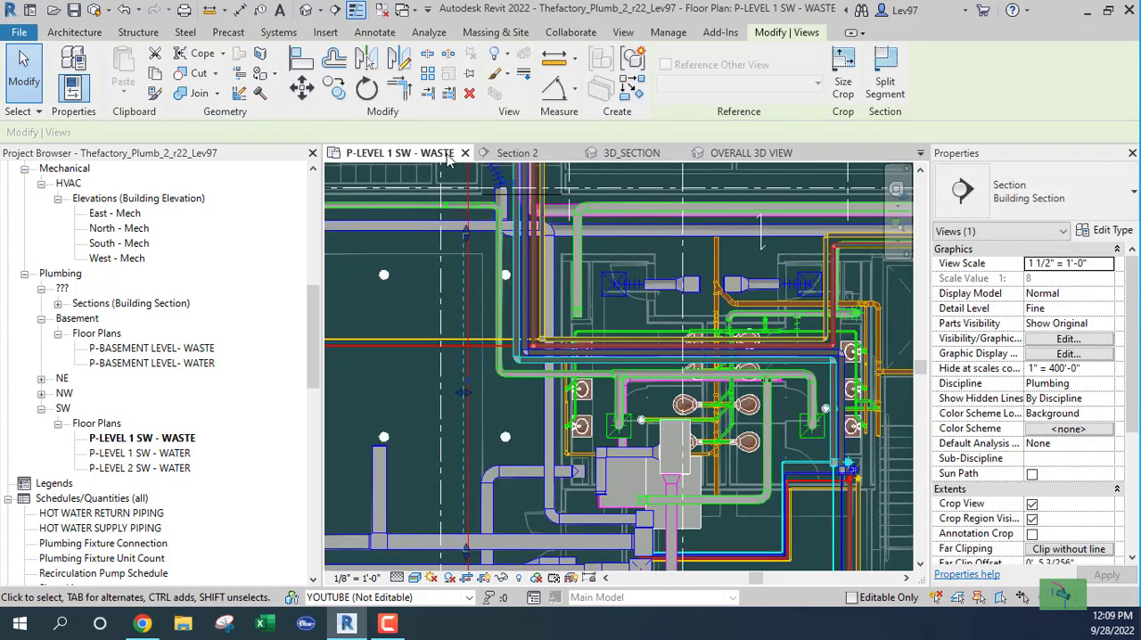
- Try rotating the Section 2 line by 90 degrees, and undo the rotation
left_click(367, 90)
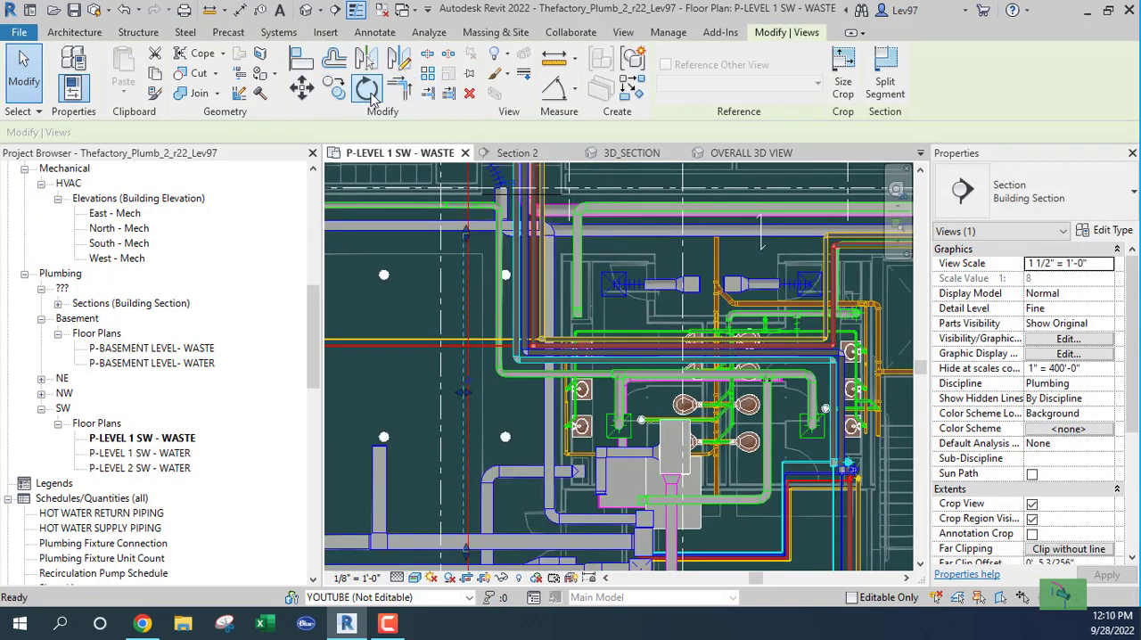
left_click(451, 132)
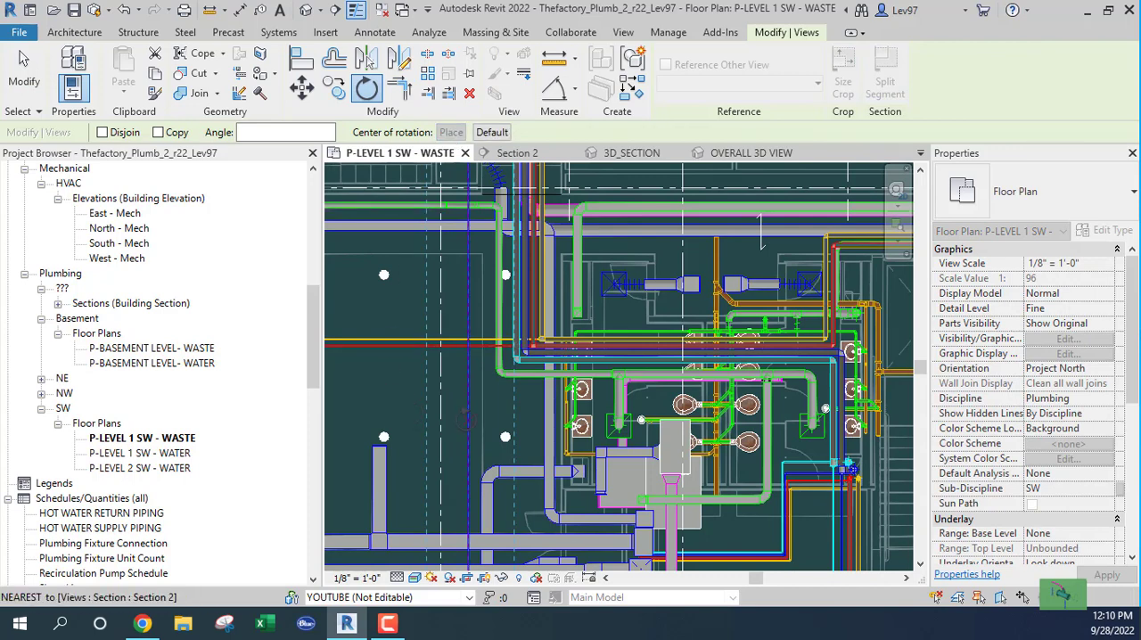
left_click(357, 420)
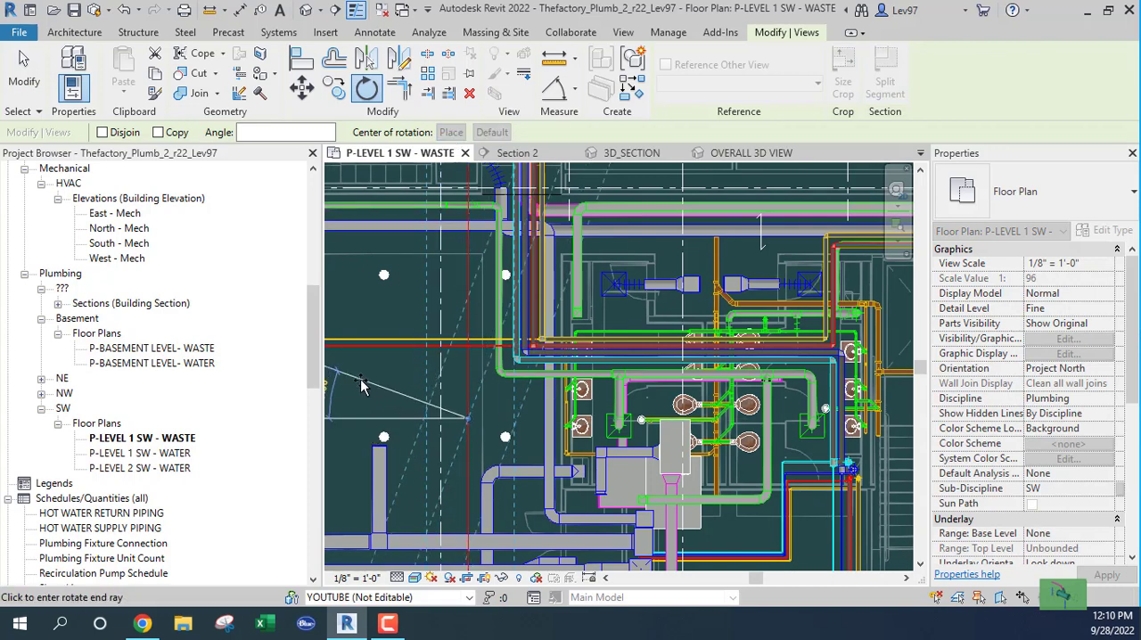
type("90")
key("Return")
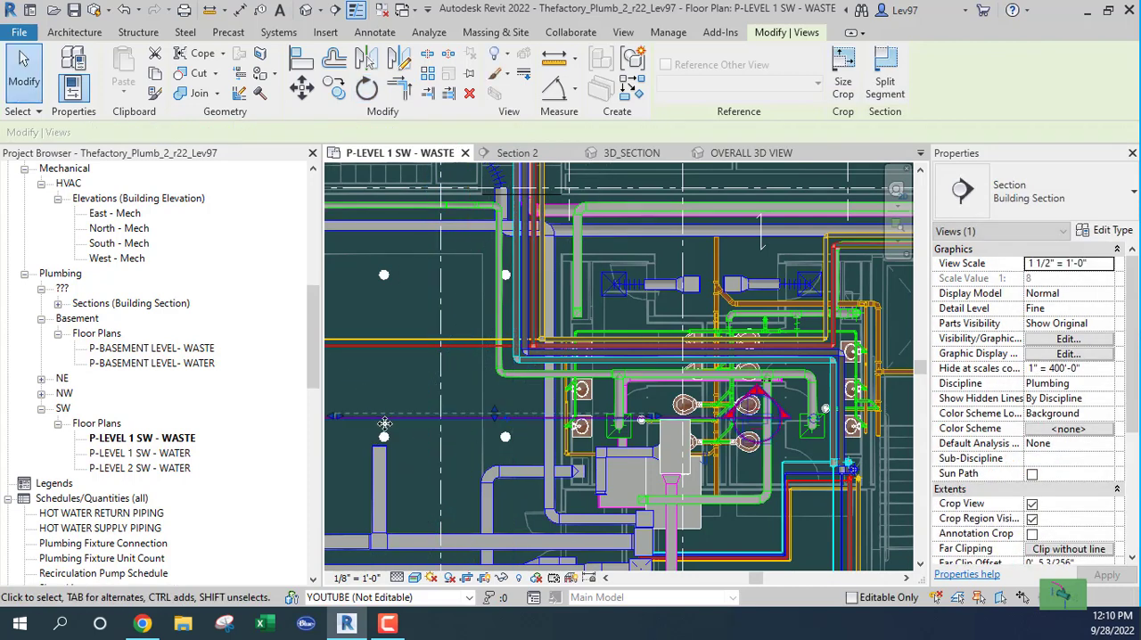
scroll(525, 382, "up", 3)
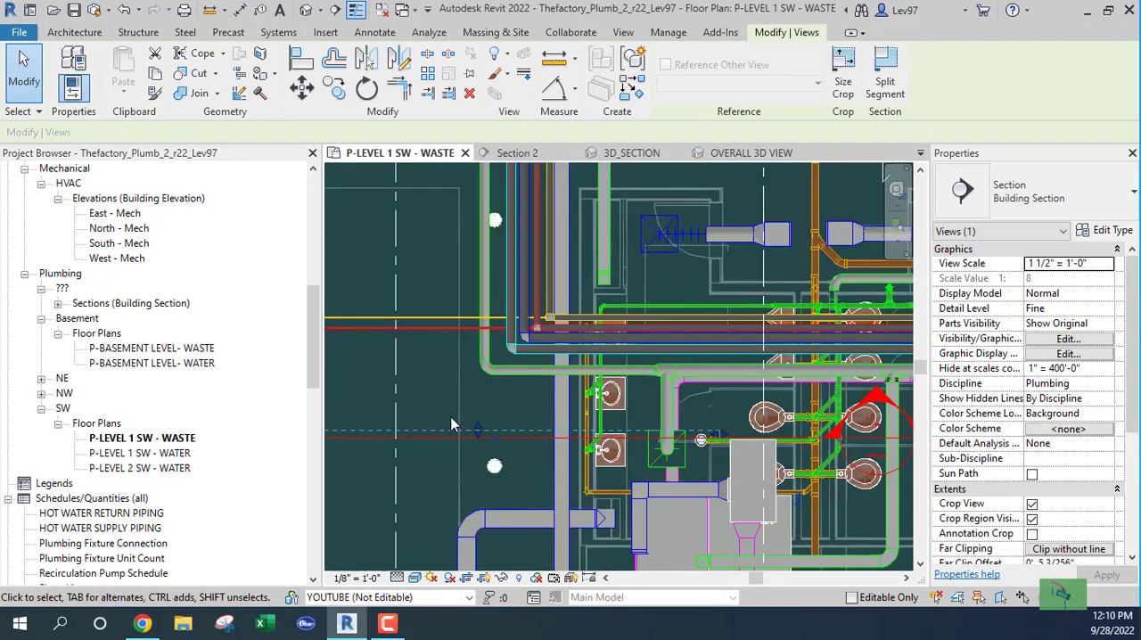
left_click(126, 10)
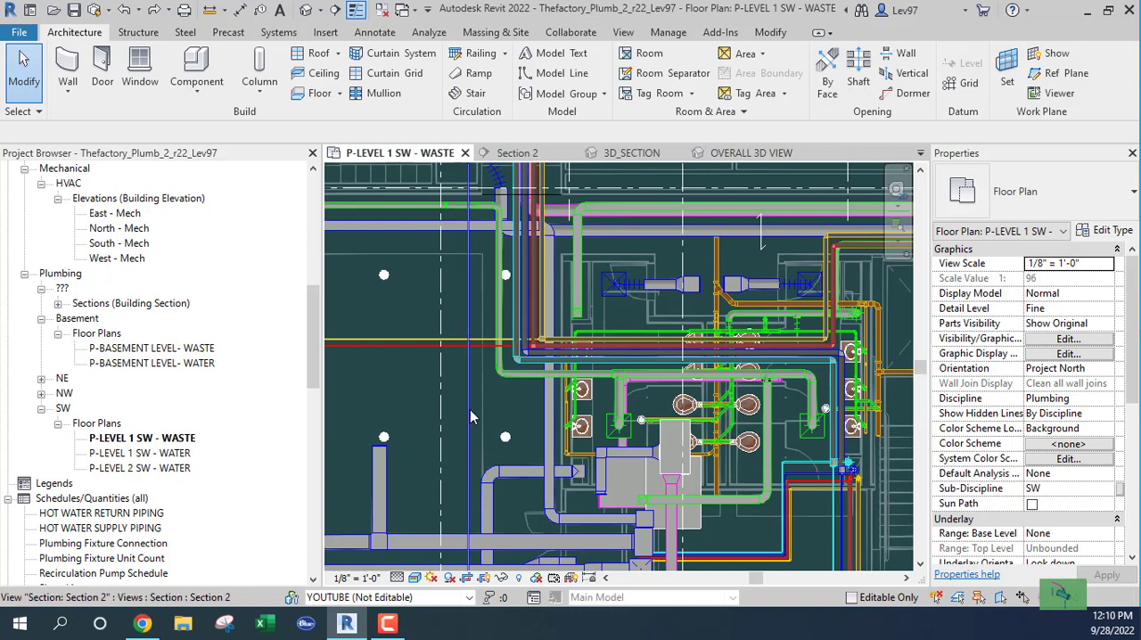
- Move the Section 2 line onto the west lavatories, set its far clip about 2' 1" deep across their waste pipe, and open the section
left_click(467, 410)
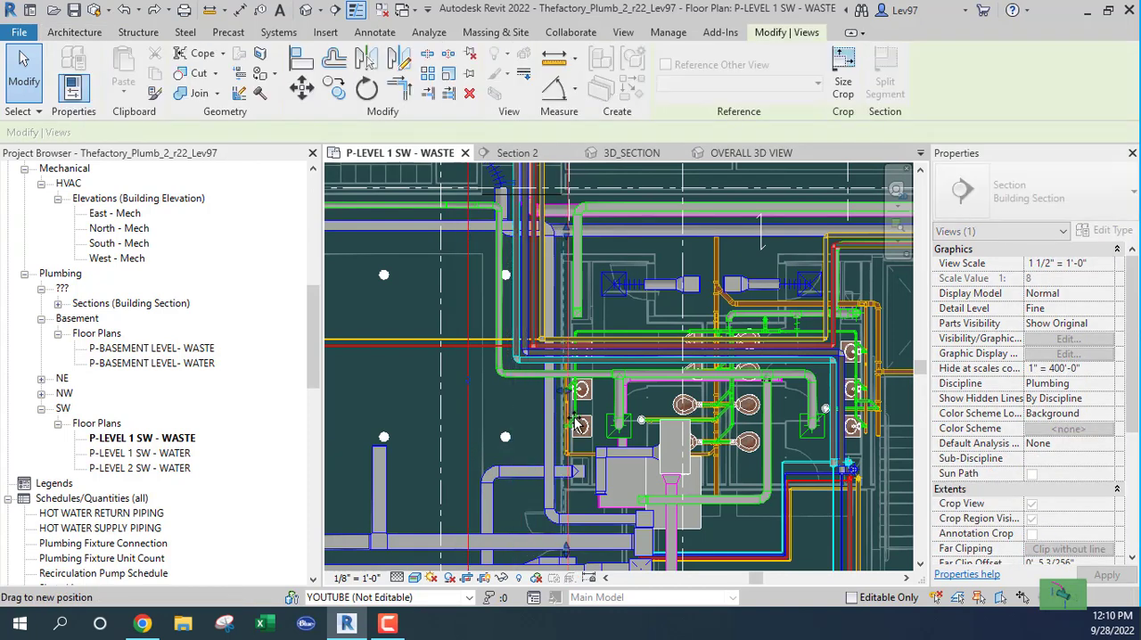
scroll(570, 406, "up", 2)
scroll(574, 405, "up", 1)
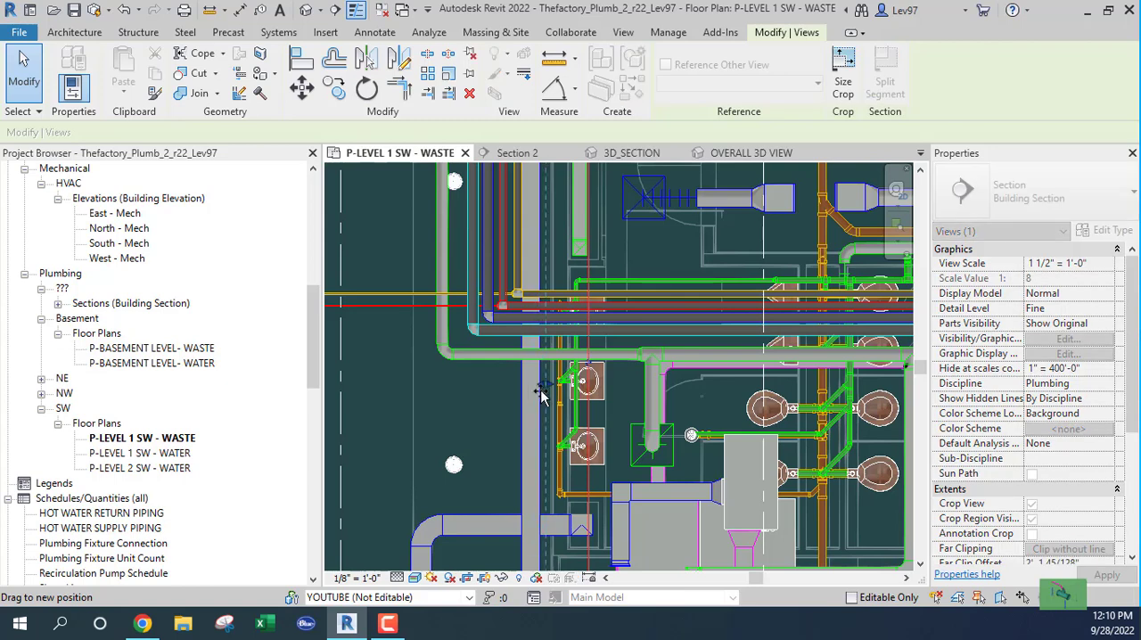
left_click_drag(538, 390, 537, 390)
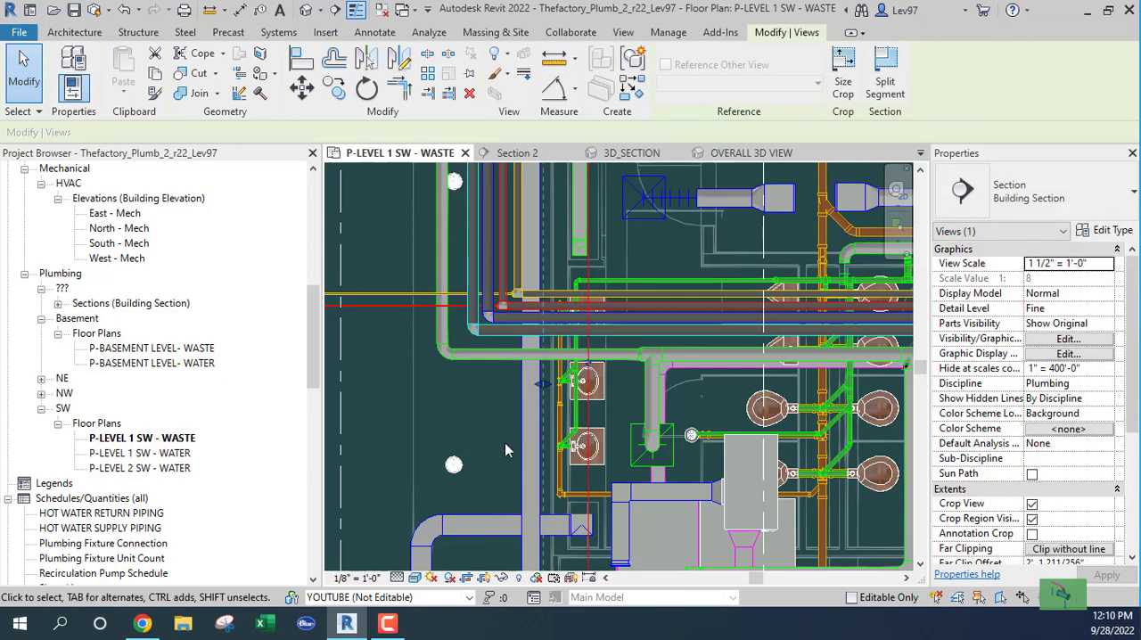
left_click(522, 155)
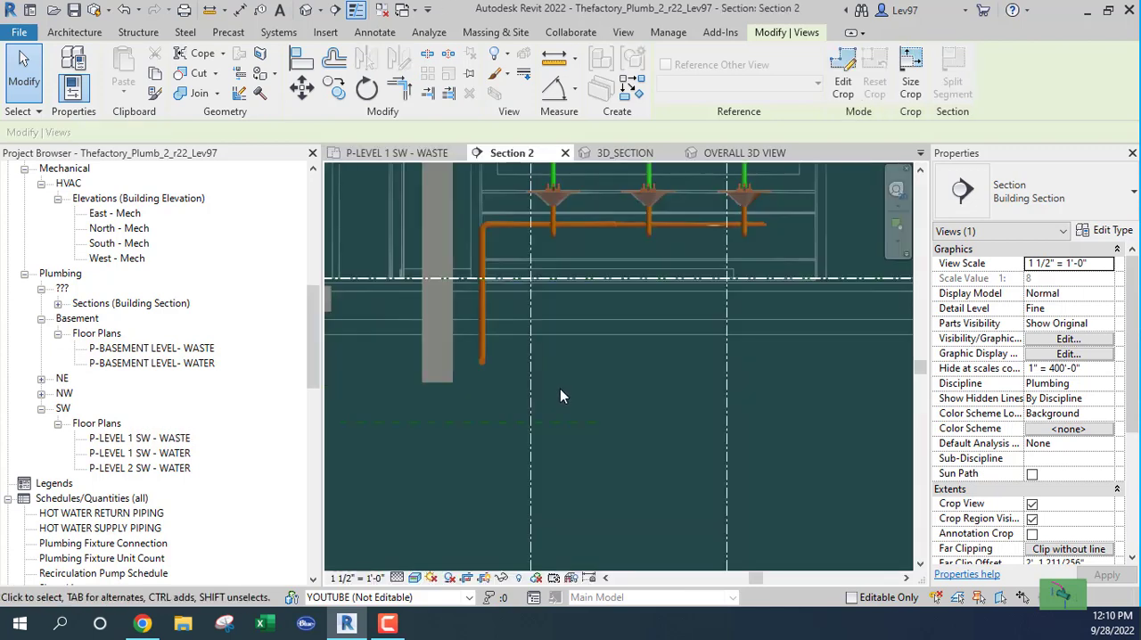
- Close the OVERALL 3D VIEW and return from Section 2 to the P-LEVEL 1 SW - WASTE plan
scroll(561, 390, "down", 3)
middle_click_drag(579, 404, 586, 592)
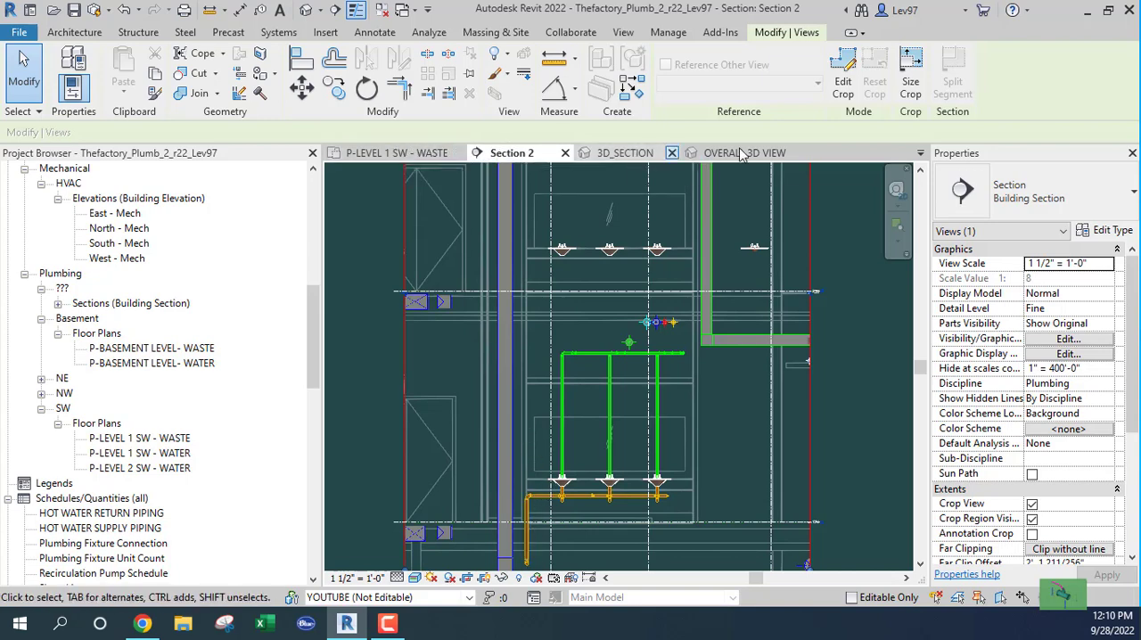
left_click(796, 153)
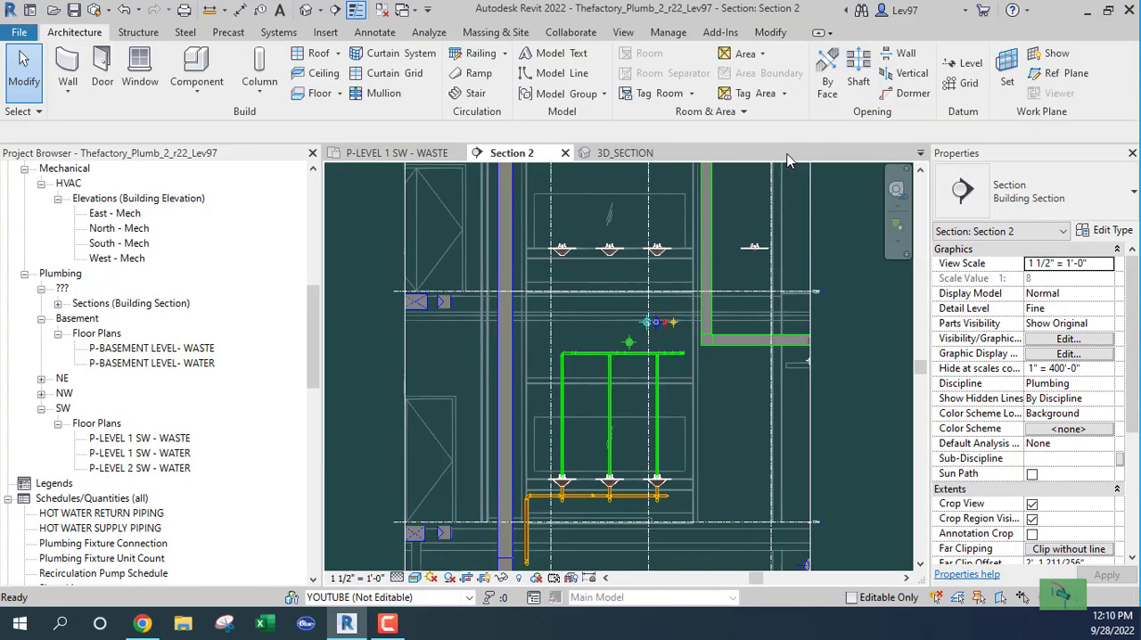
left_click(403, 155)
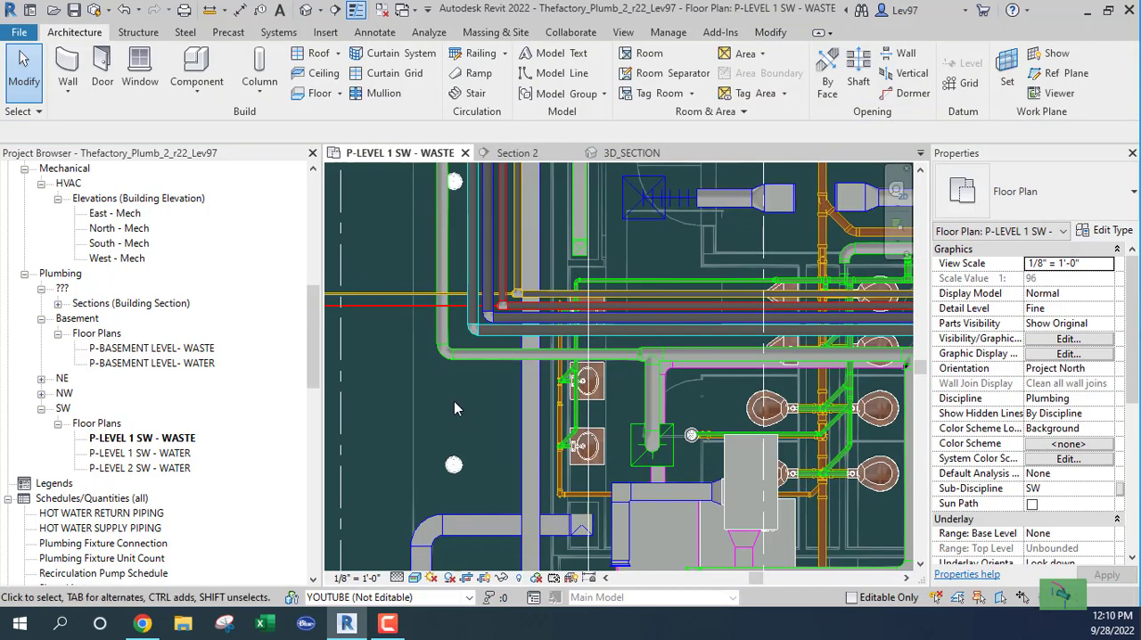
- Hide the linked Thefactory_Mech_r22.rvt model in the P-LEVEL 1 SW - WASTE plan to expose the waste piping around the west lavatories
key("v")
key("v")
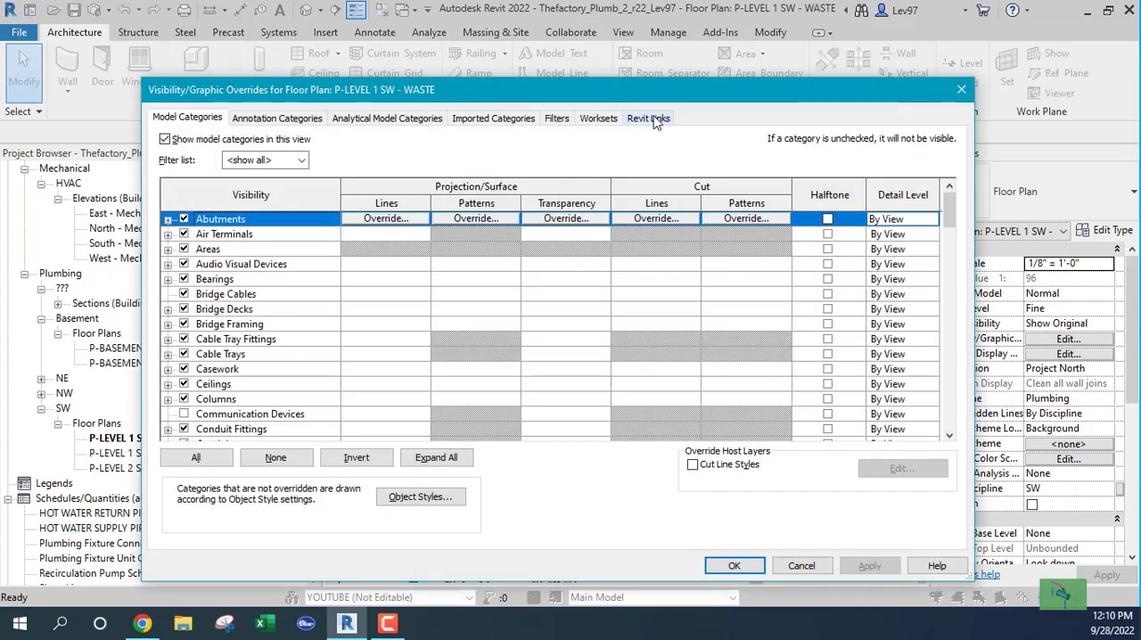
left_click(653, 119)
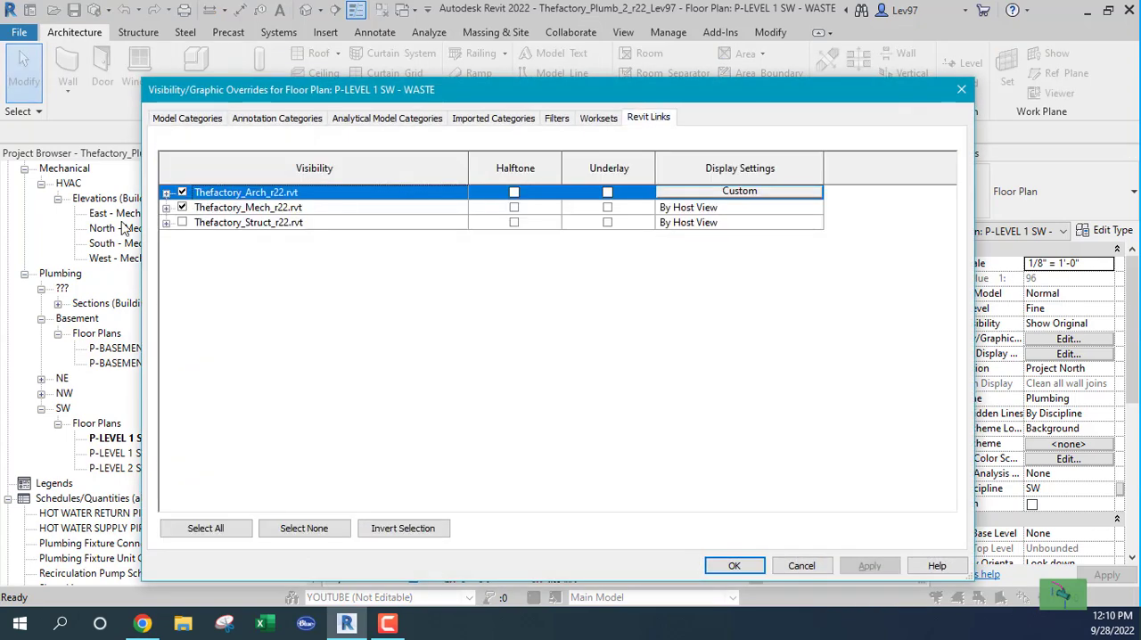
left_click(182, 207)
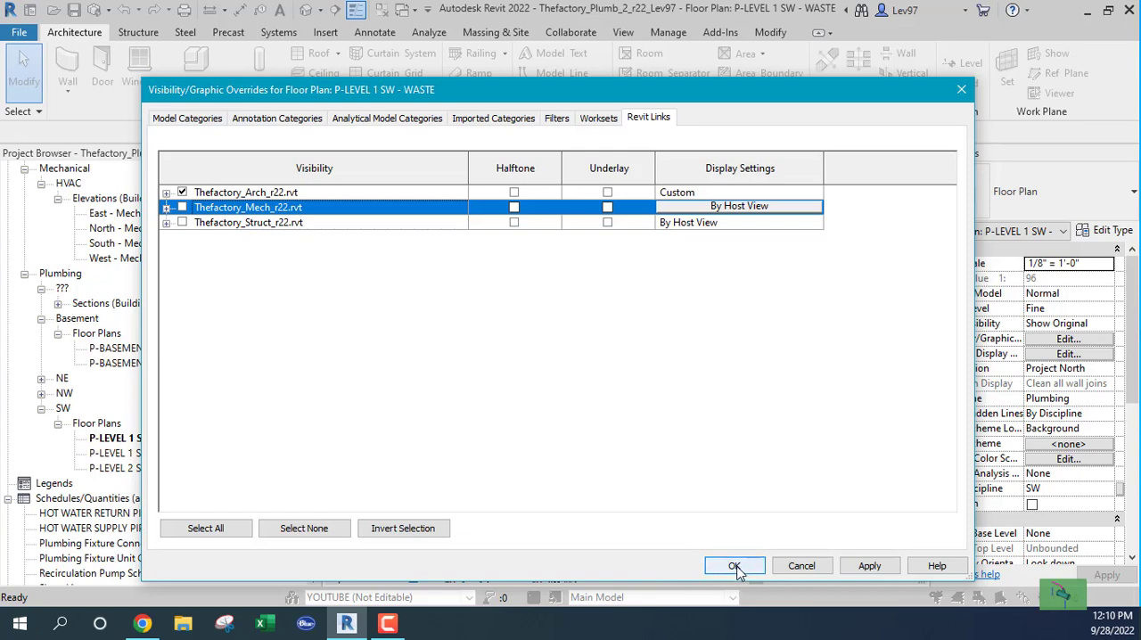
left_click(733, 566)
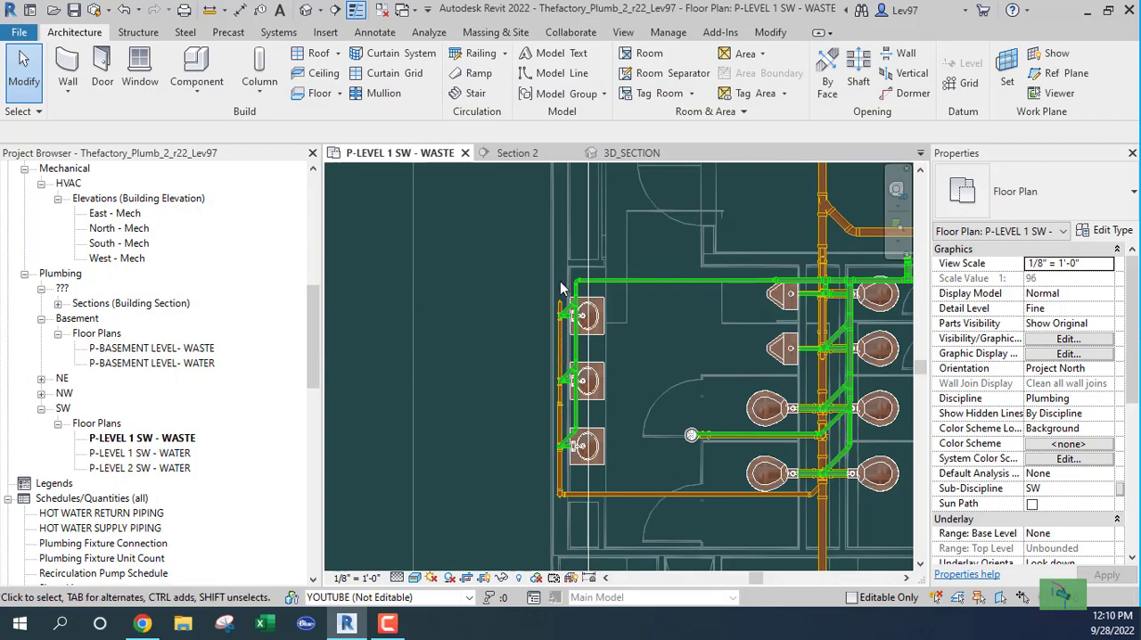
middle_click_drag(648, 330, 570, 416)
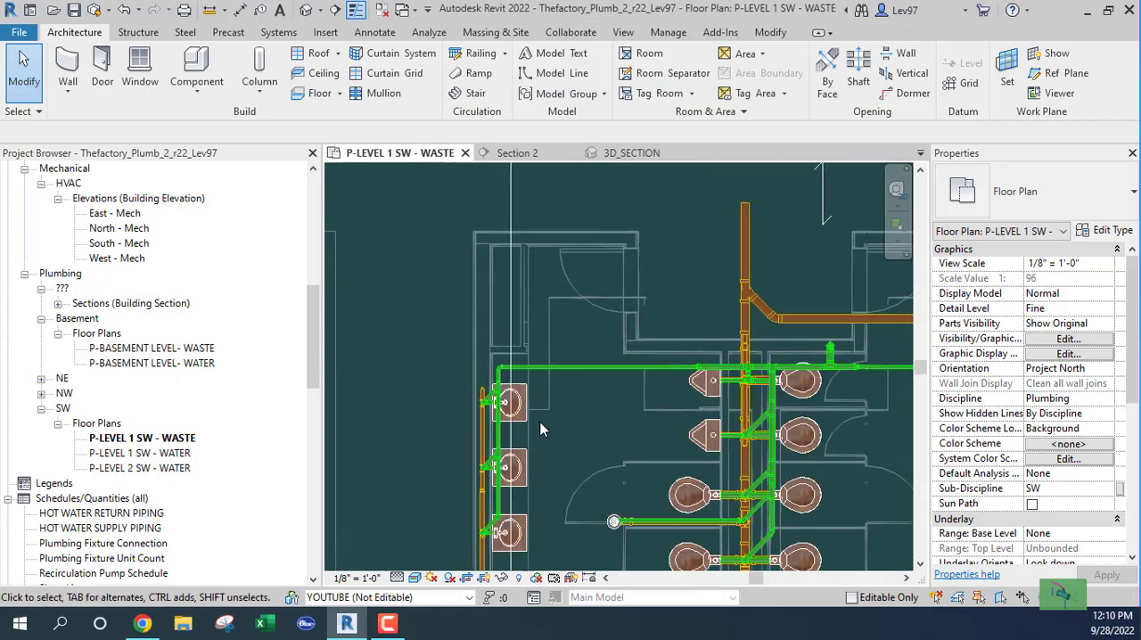
- Show the linked Thefactory_Mech_r22.rvt model again in the plan and check the ductwork beside the west lavatories
key("v")
key("g")
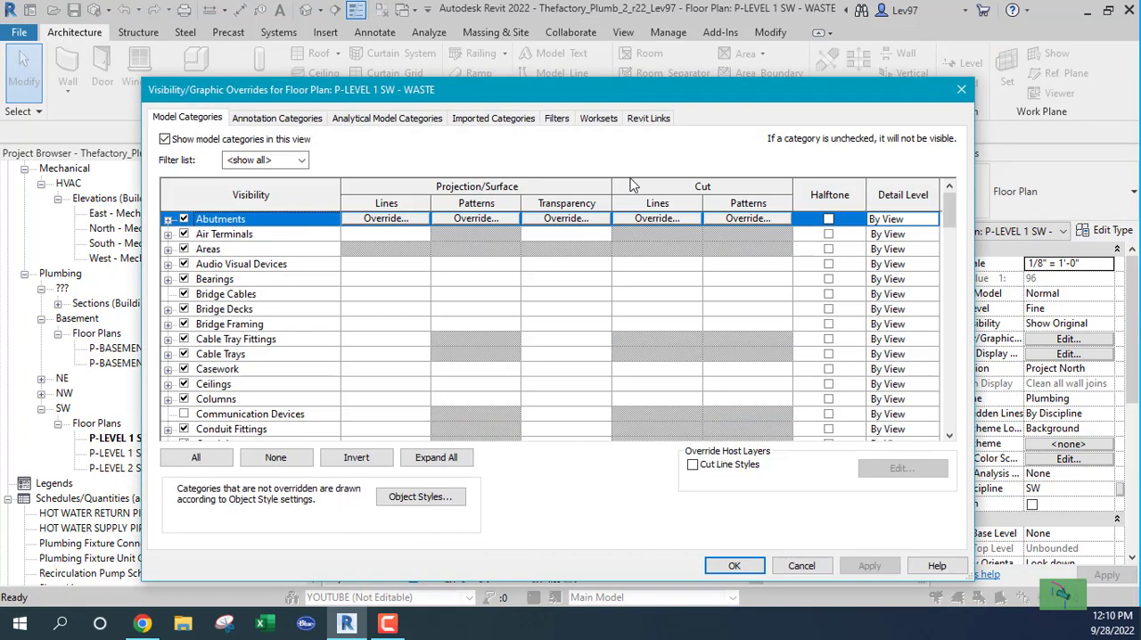
left_click(649, 118)
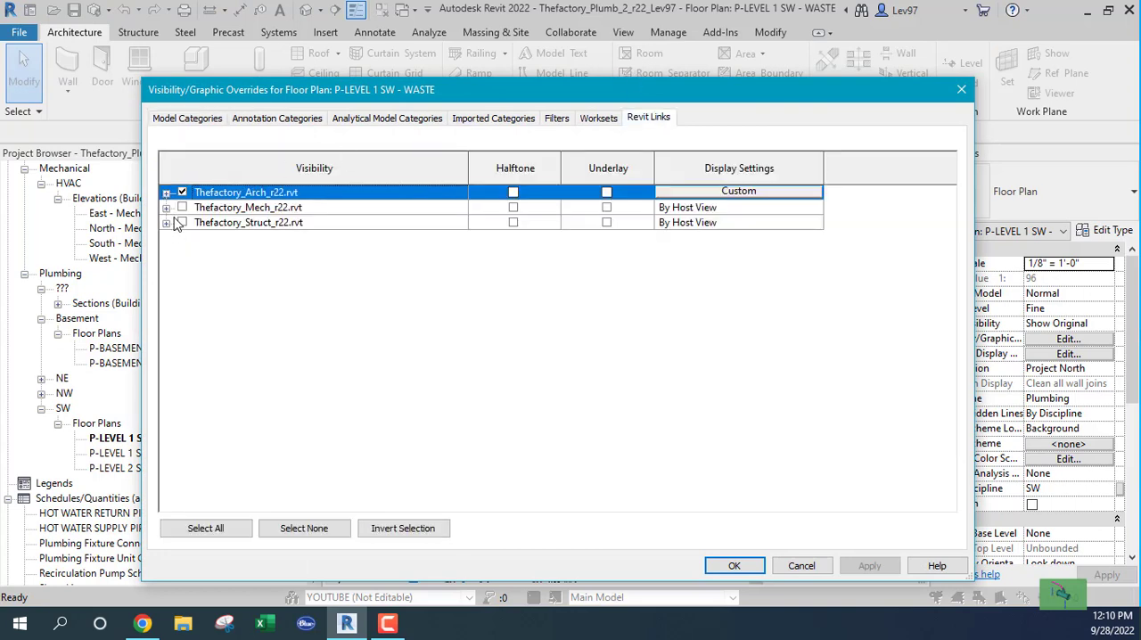
left_click(182, 206)
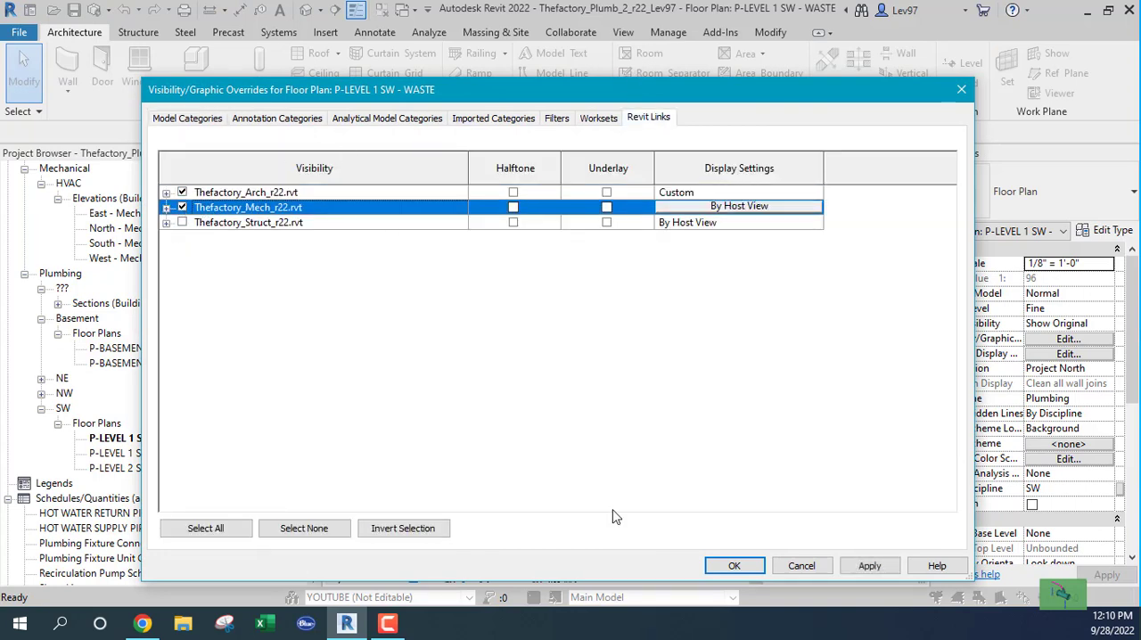
left_click(731, 566)
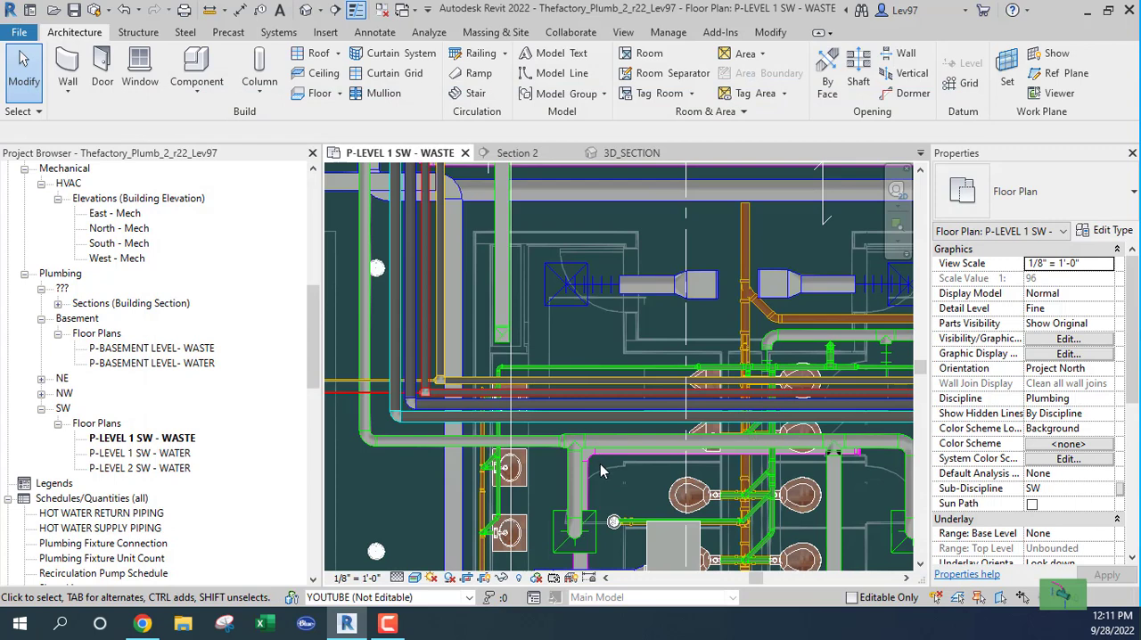
middle_click_drag(563, 508, 608, 401)
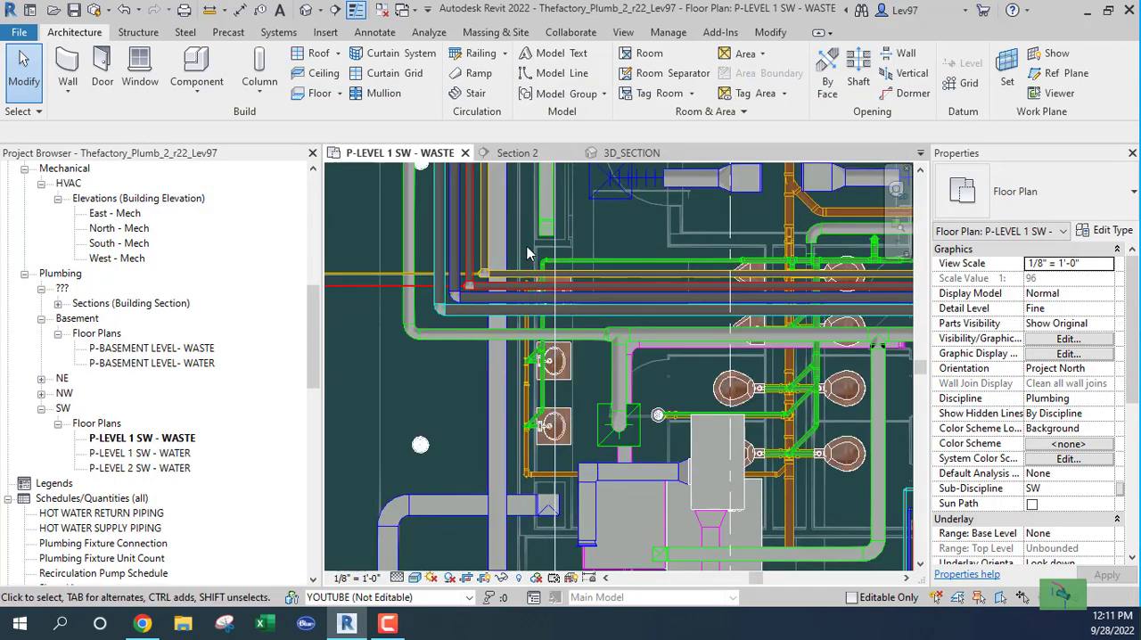
middle_click_drag(527, 246, 485, 351)
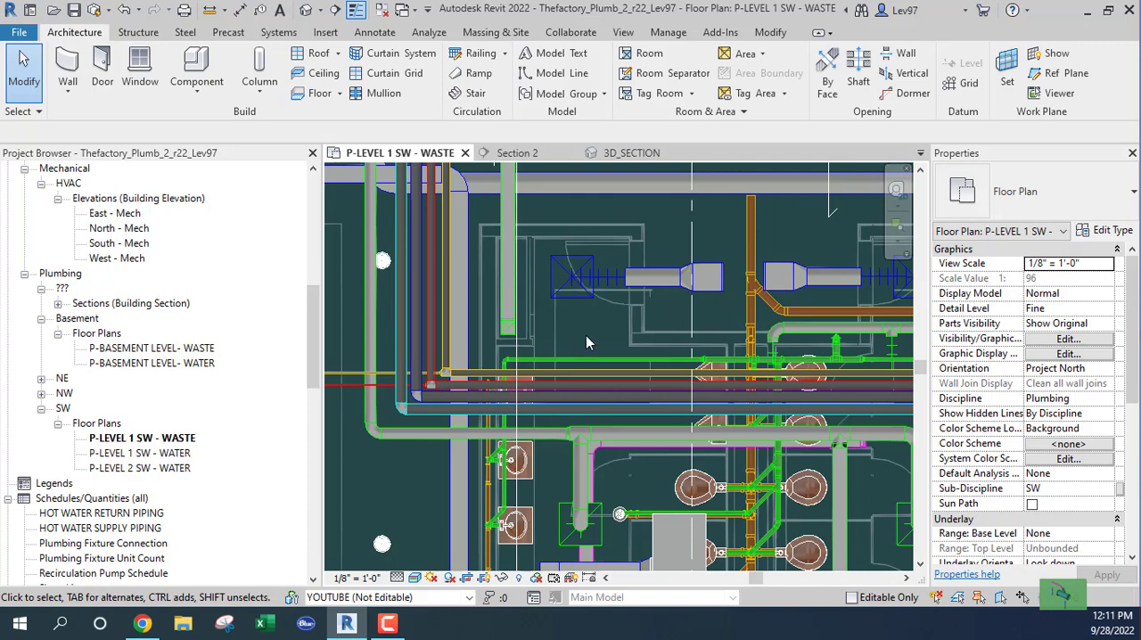
middle_click_drag(586, 335, 495, 348)
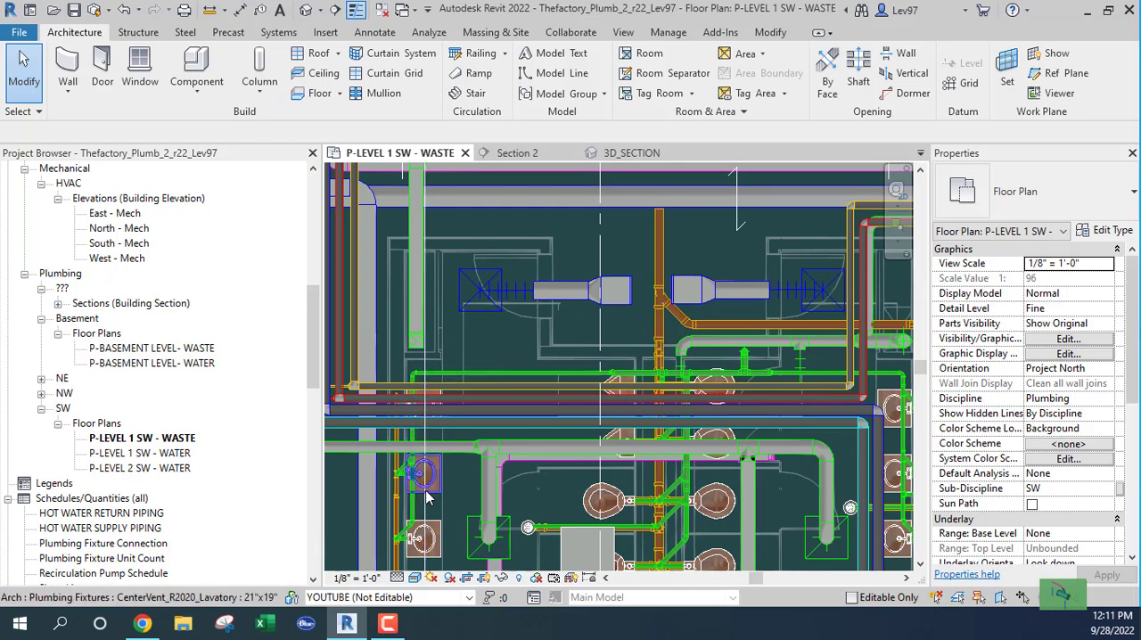
middle_click_drag(424, 481, 499, 292)
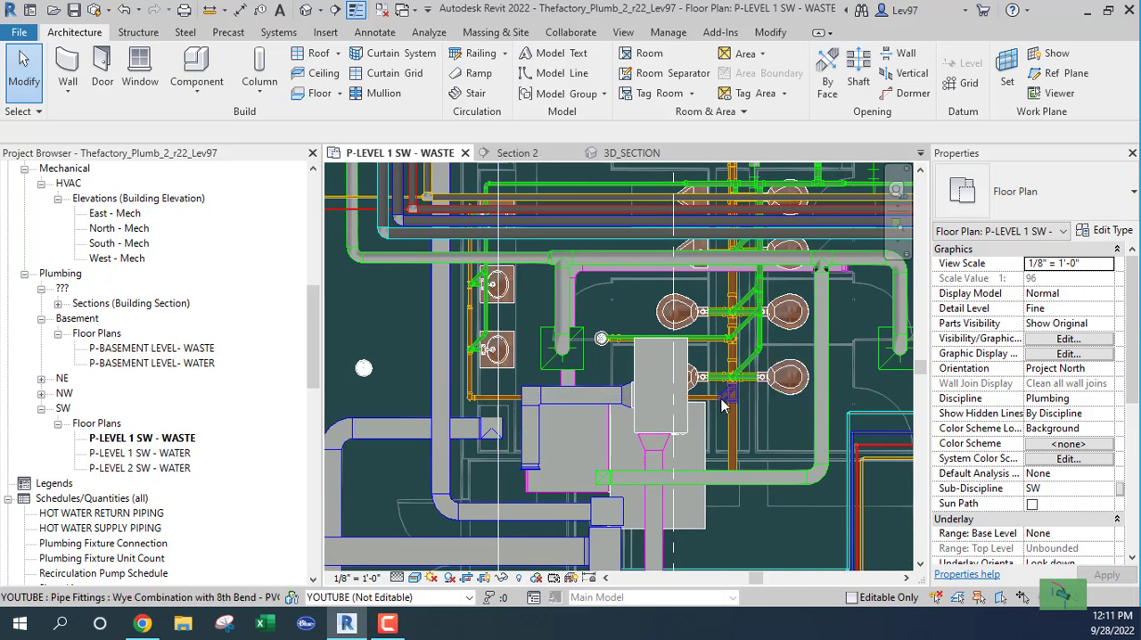
scroll(724, 403, "up", 5)
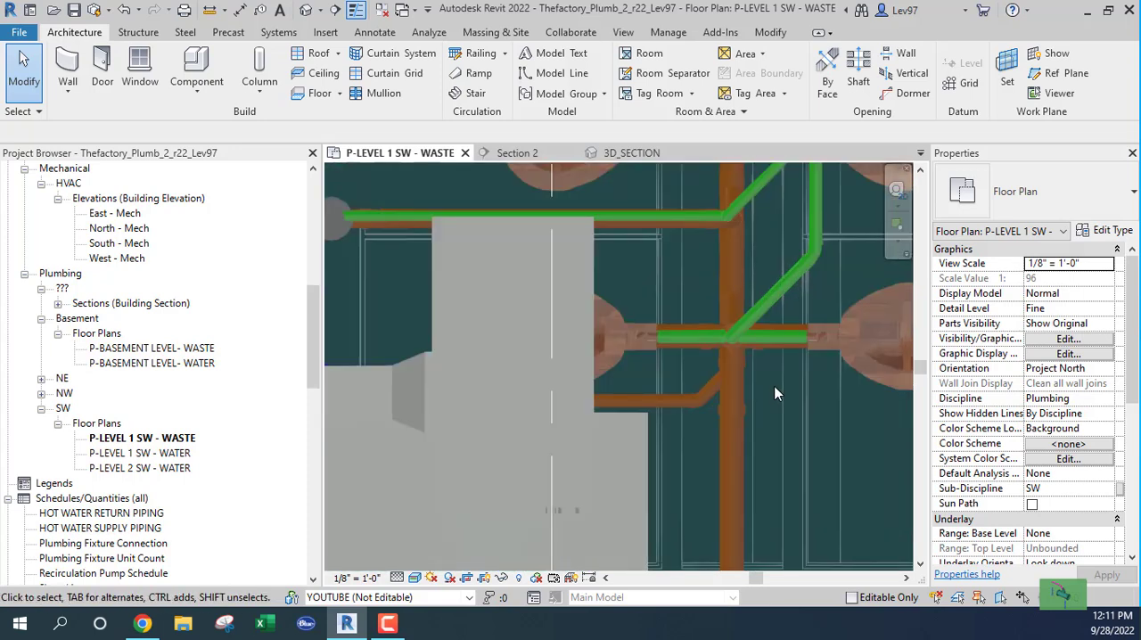
key("d")
key("l")
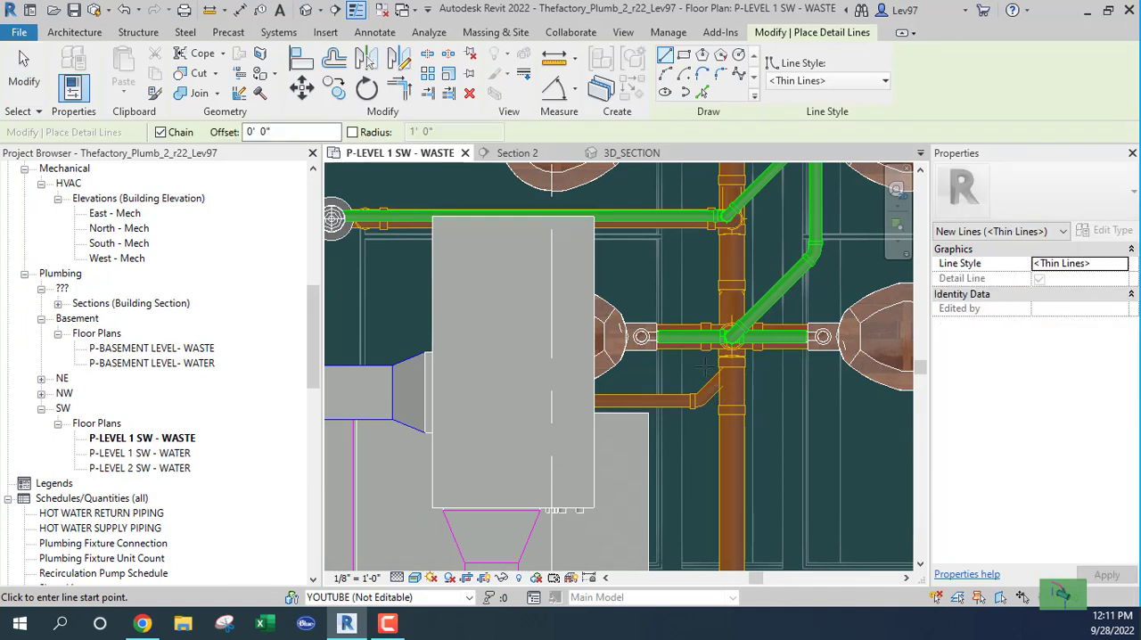
left_click(704, 361)
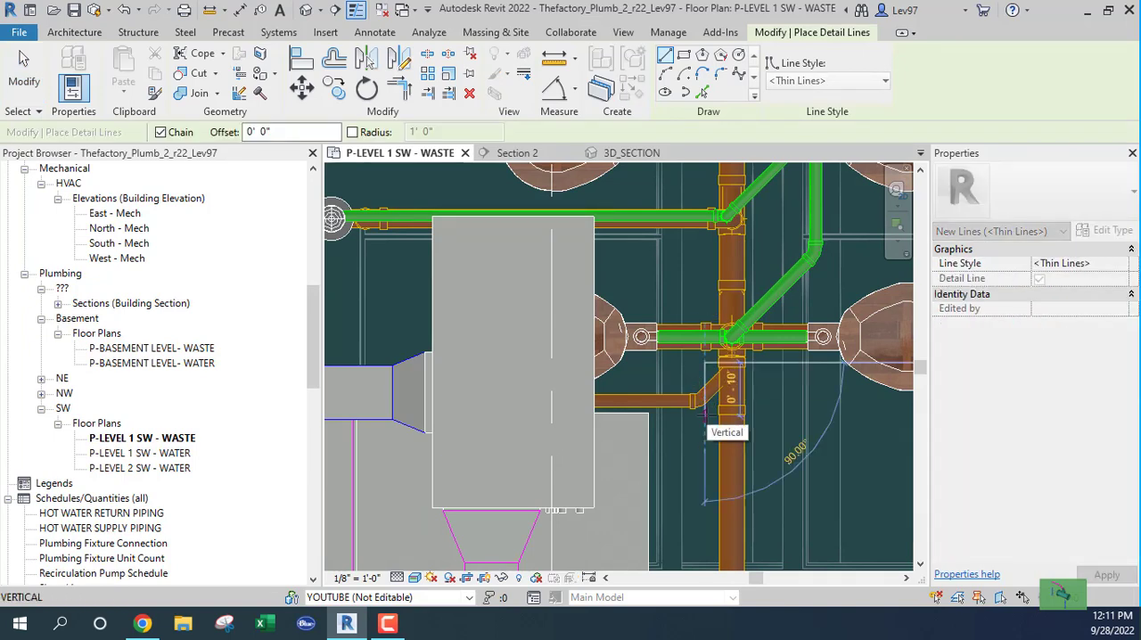
key("Escape")
key("Escape")
- Draw a vertical detail line about 1' 1" long just west of the central waste main, below its upper wye
scroll(696, 407, "down", 3)
middle_click_drag(683, 296, 633, 589)
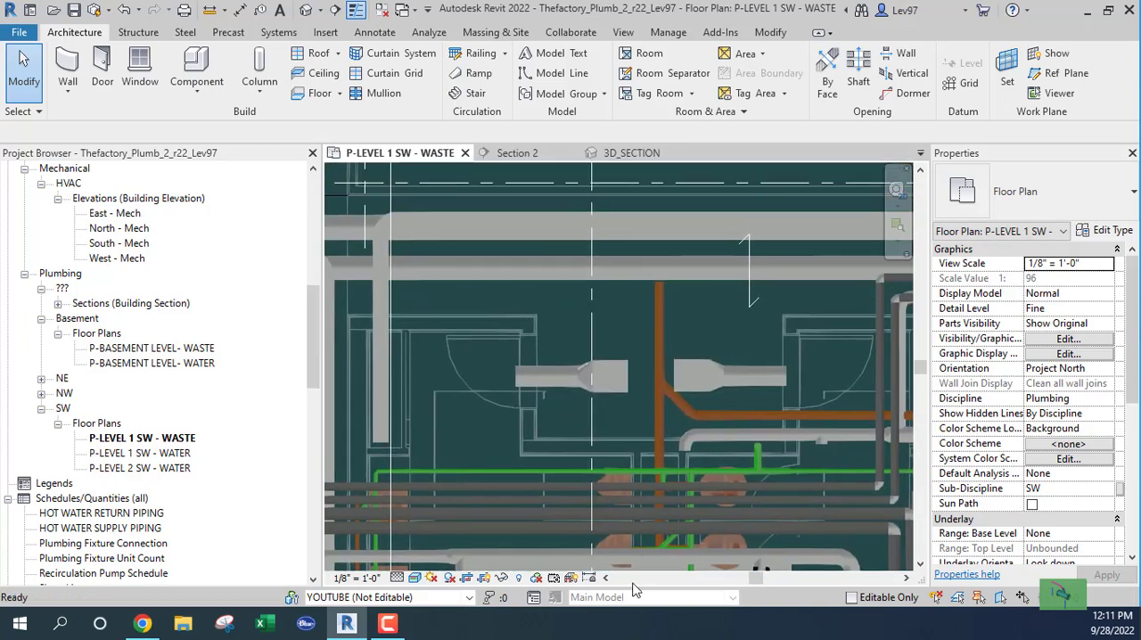
scroll(638, 411, "up", 5)
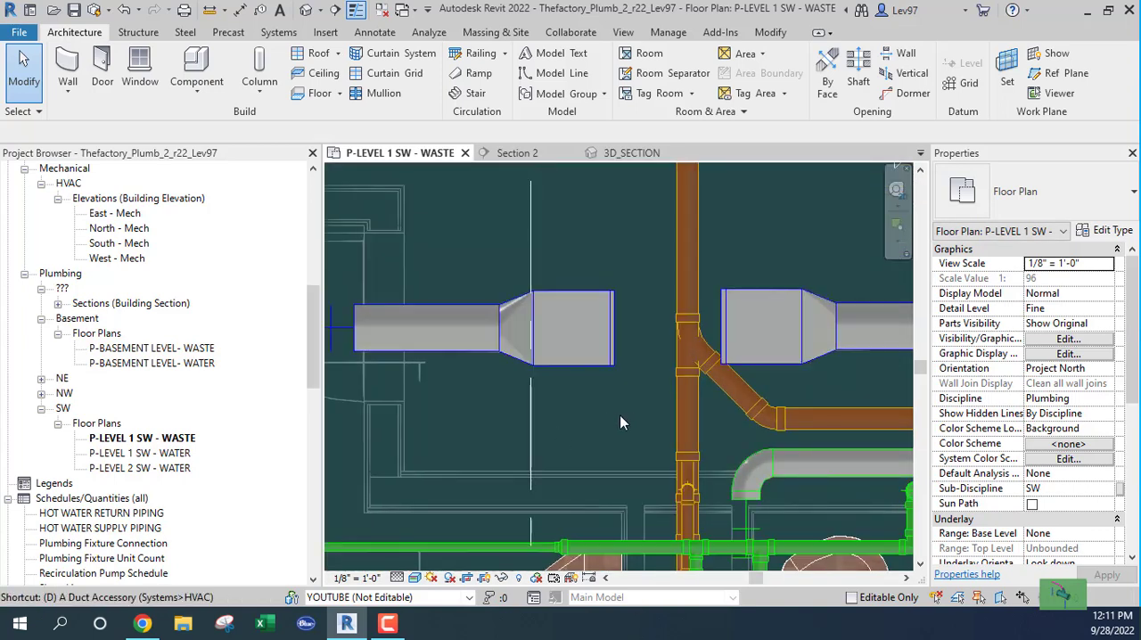
key("d")
key("l")
left_click(658, 390)
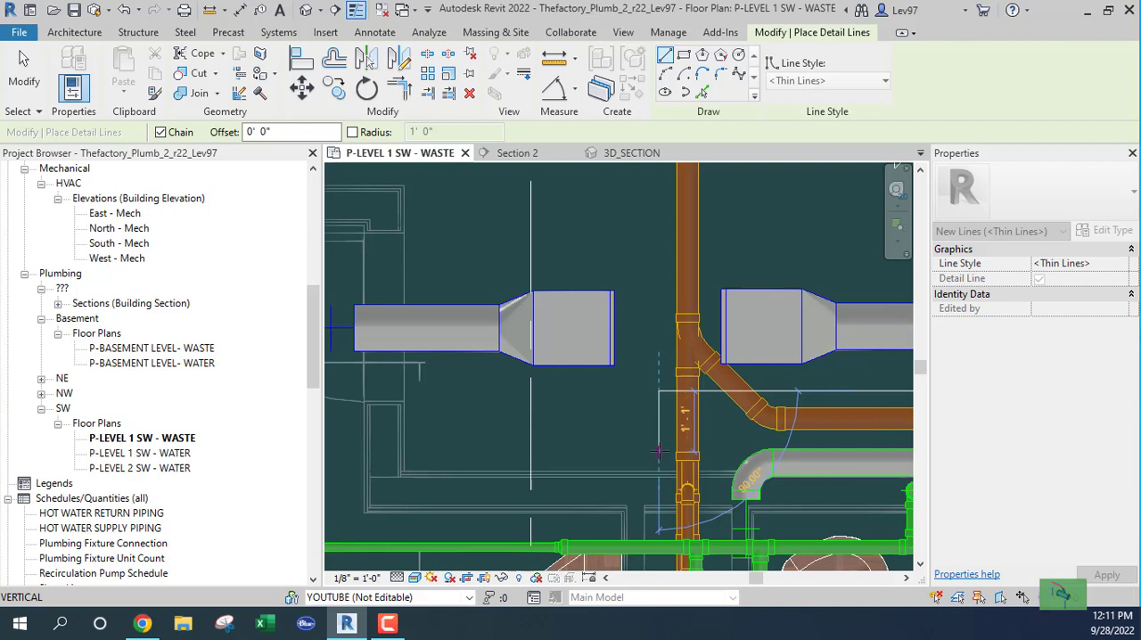
left_click(659, 451)
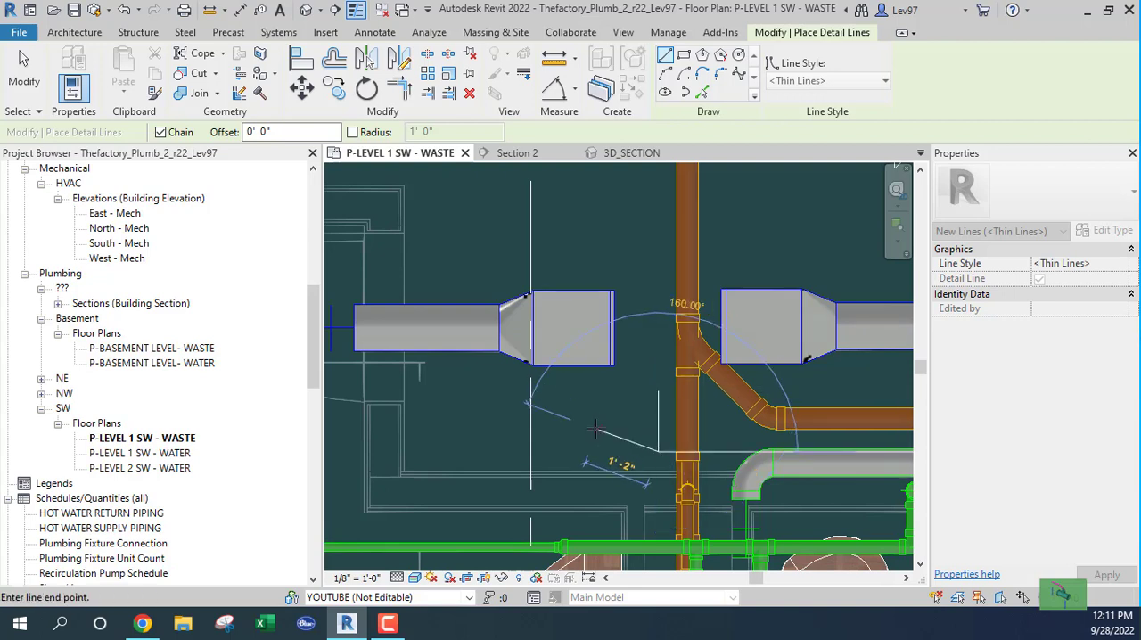
key("Escape")
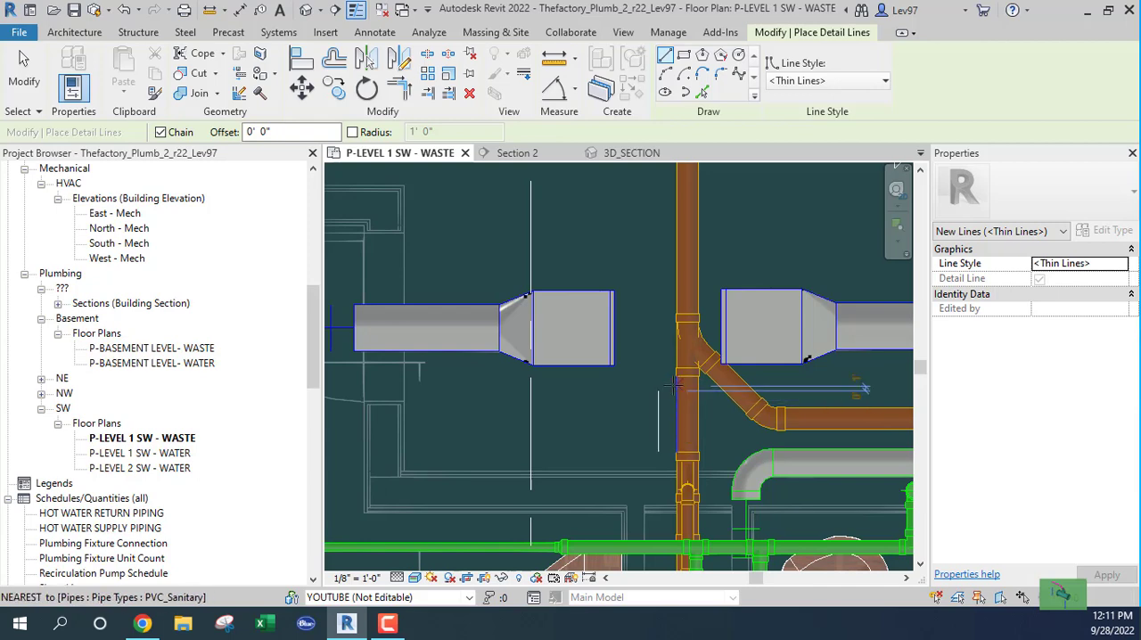
scroll(692, 380, "down", 3)
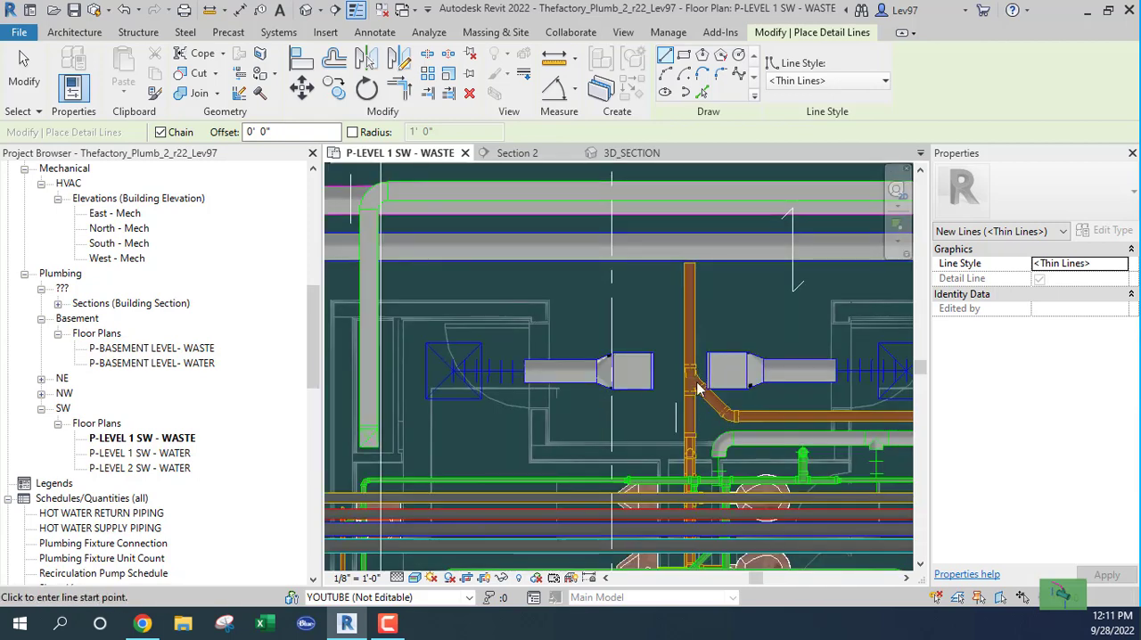
key("Escape")
- Delete the short vertical detail line beside the central waste main
middle_click_drag(776, 402, 584, 363)
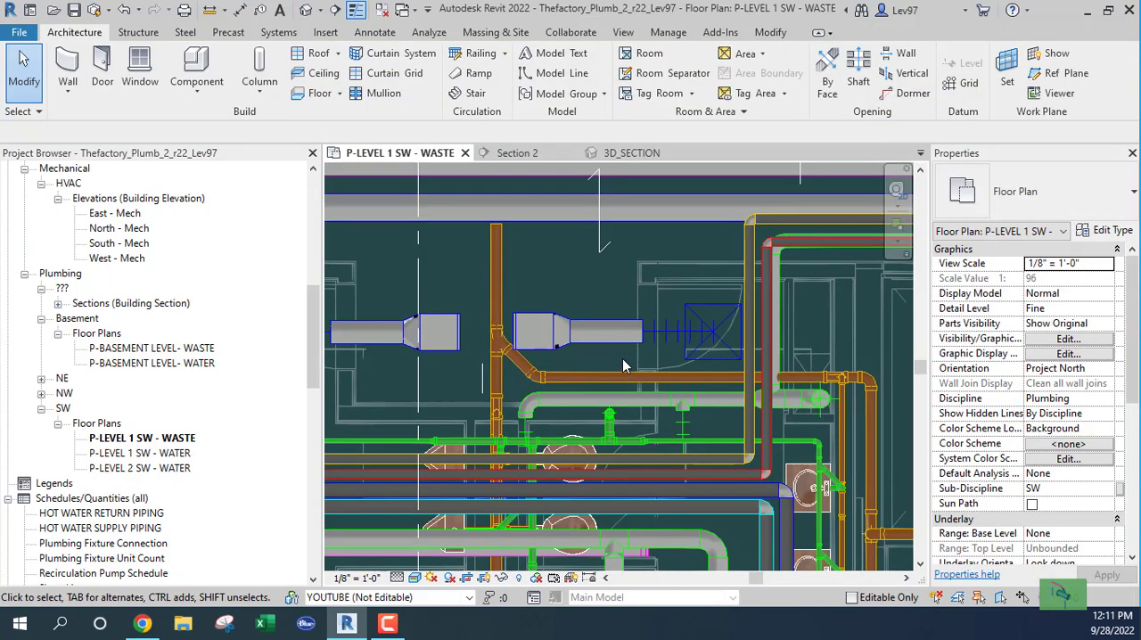
scroll(816, 379, "up", 3)
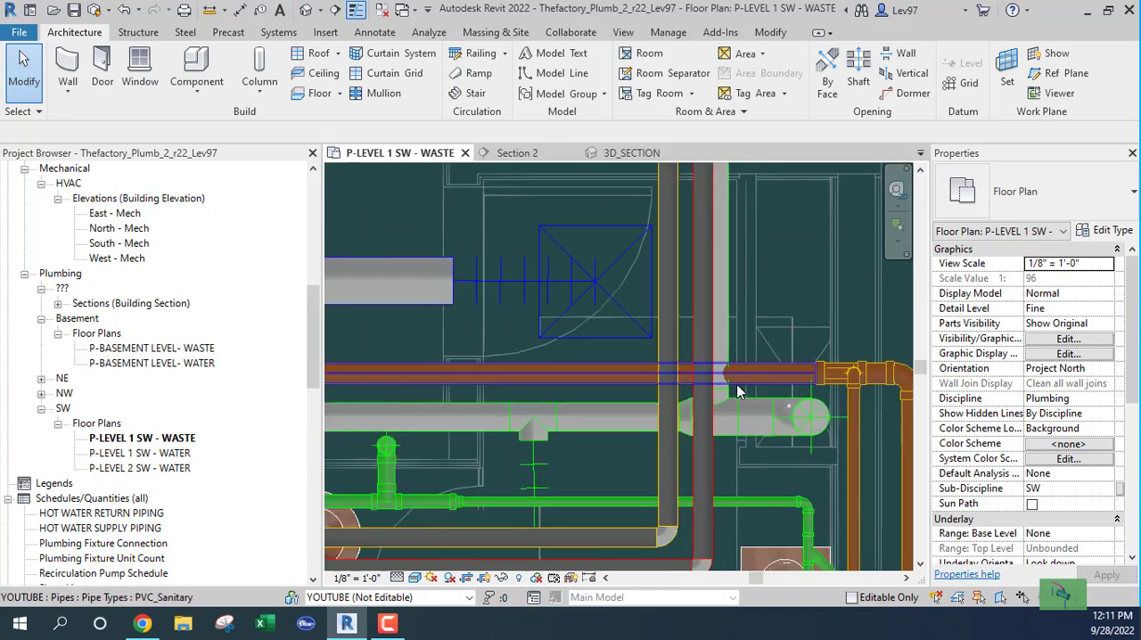
scroll(745, 380, "down", 1)
middle_click_drag(553, 388, 725, 354)
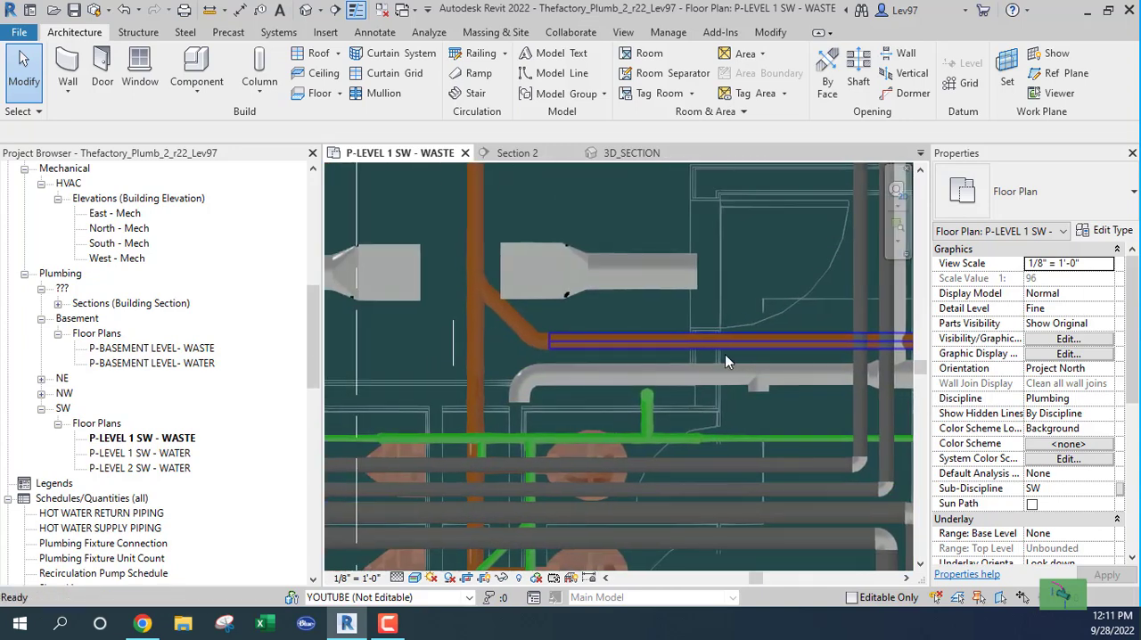
scroll(542, 392, "down", 1)
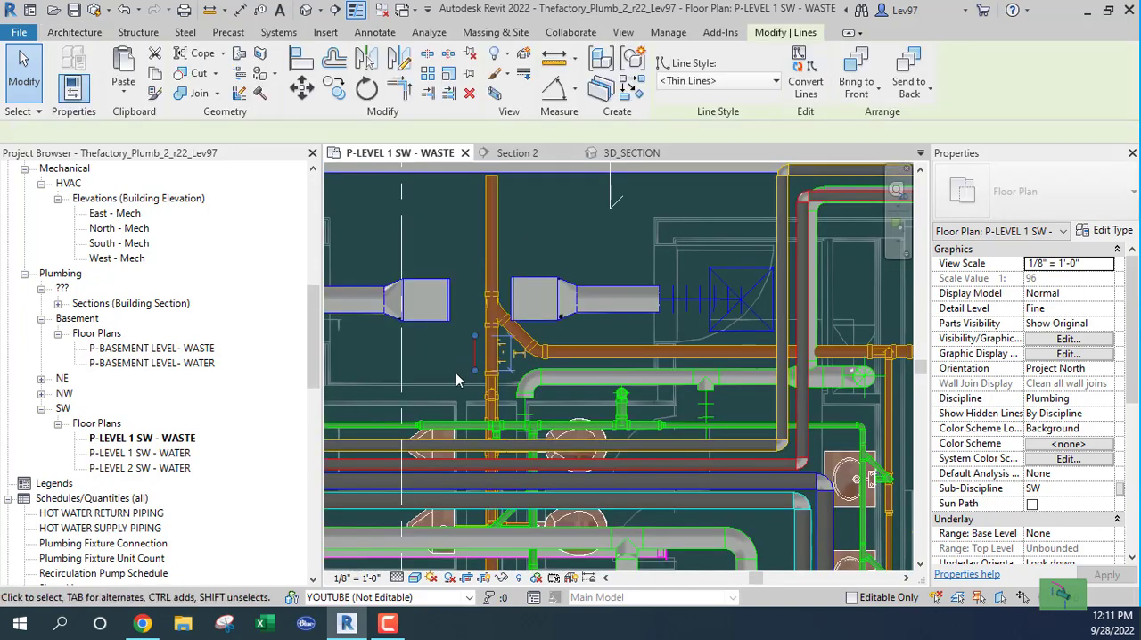
left_click(471, 372)
key("Delete")
scroll(450, 374, "down", 1)
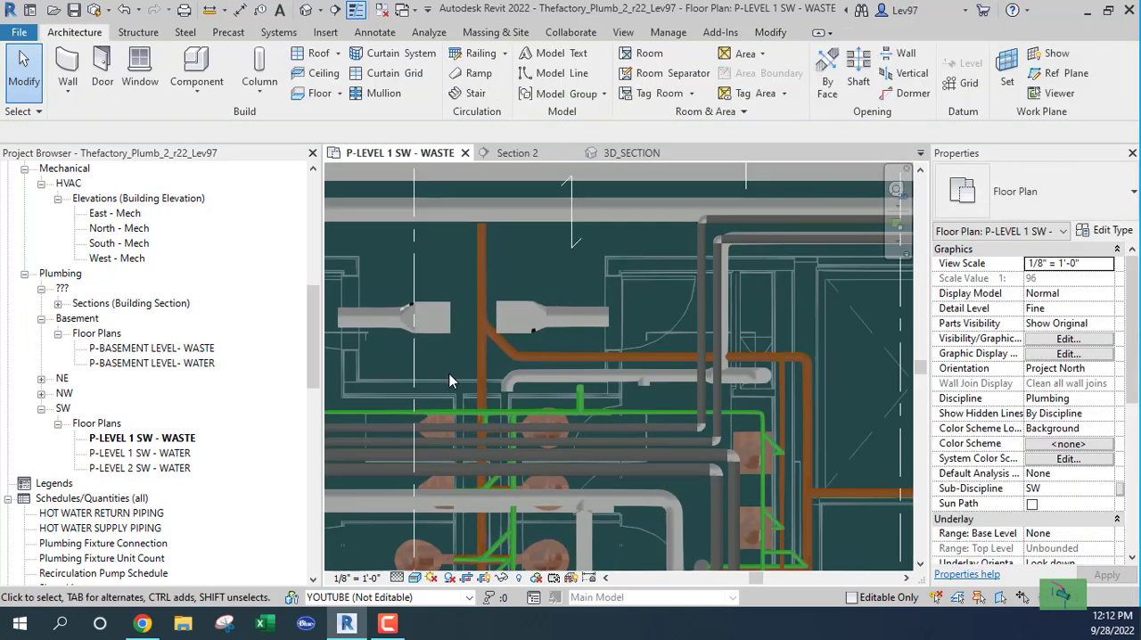
- Move the Section 2 line just west of the east lavatories, across the 4" waste branch, and set its far clip about 1' 1" deep
middle_click_drag(486, 382, 690, 339)
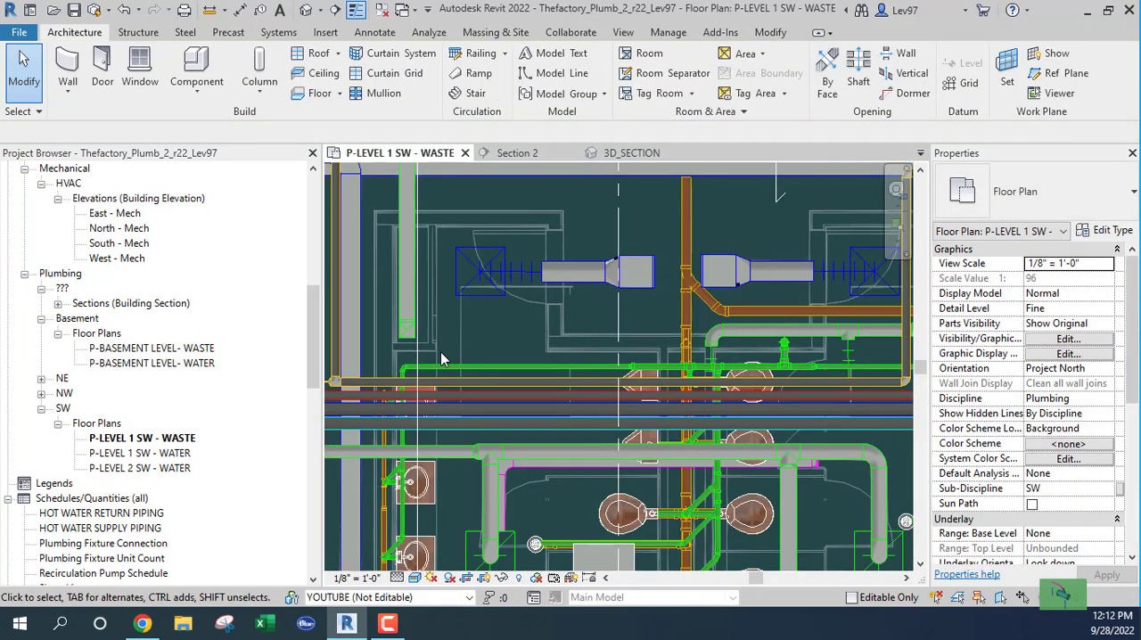
left_click(420, 365)
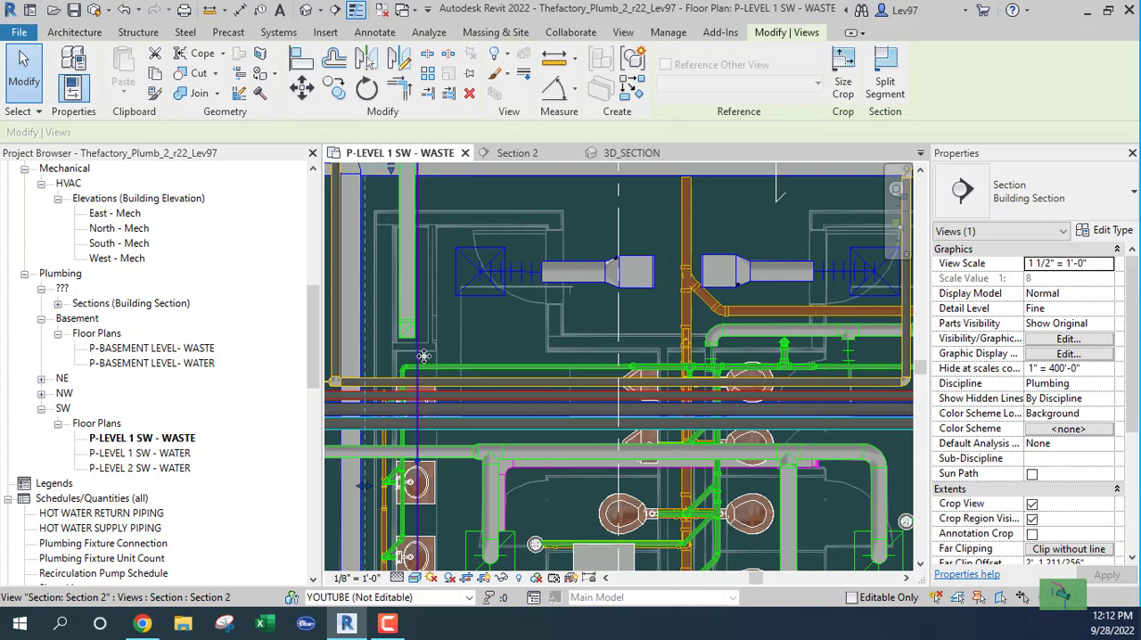
left_click_drag(424, 356, 842, 364)
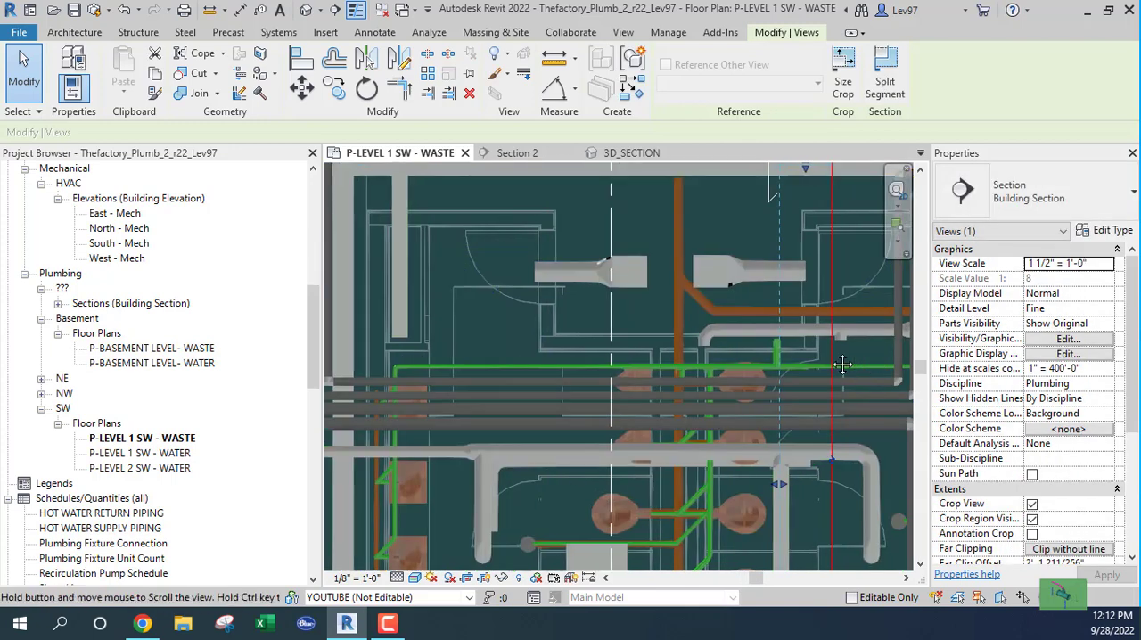
middle_click_drag(842, 364, 542, 358)
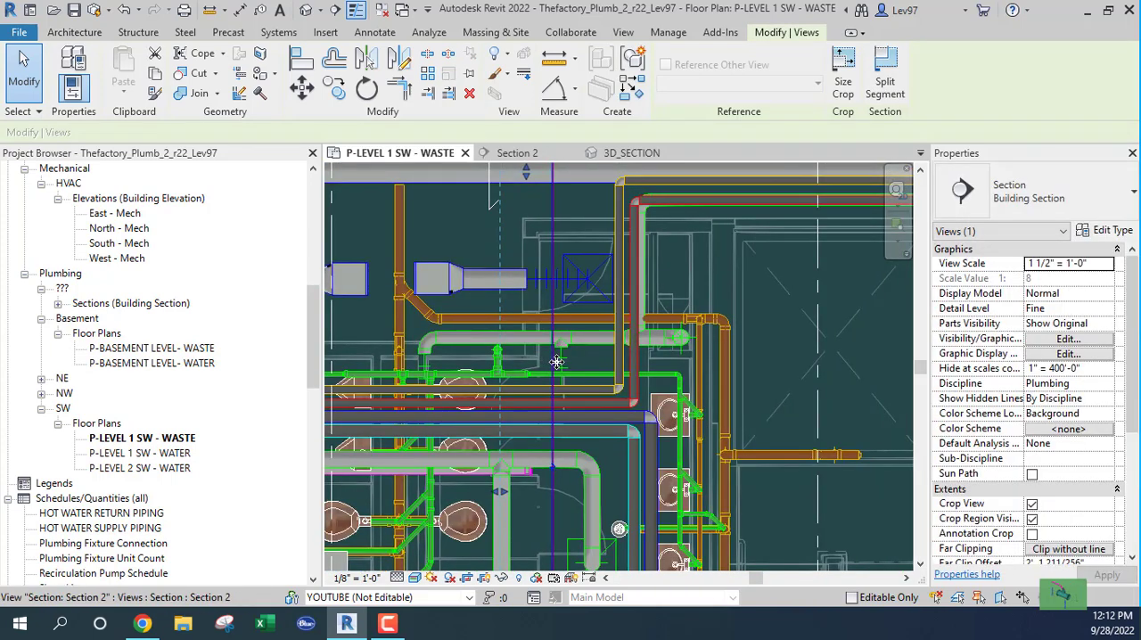
left_click_drag(552, 362, 652, 332)
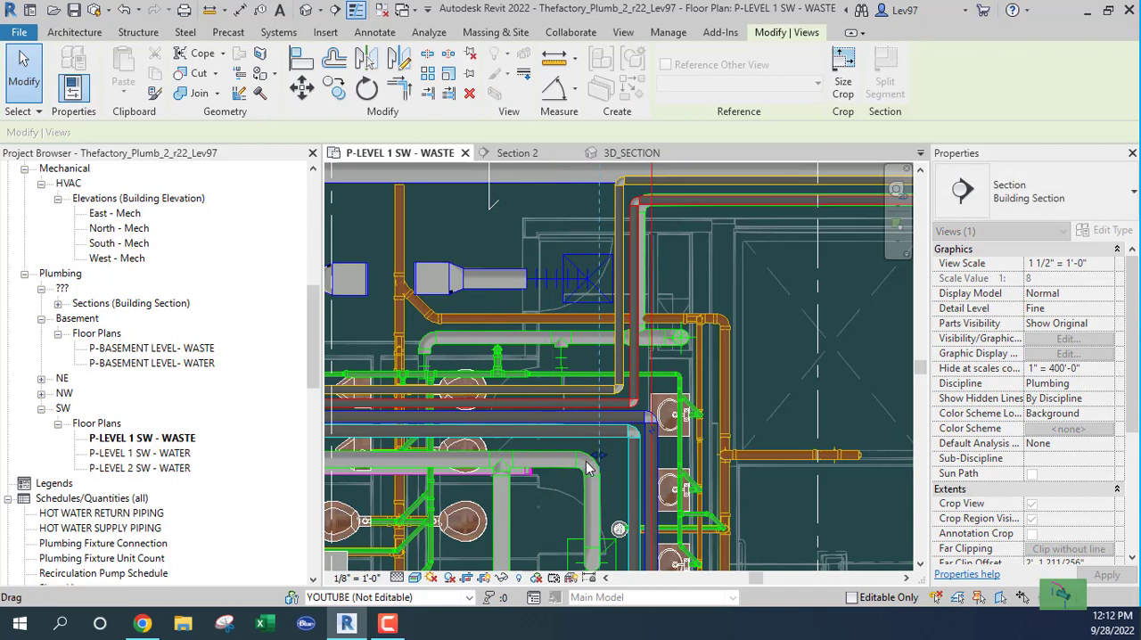
left_click_drag(602, 461, 629, 456)
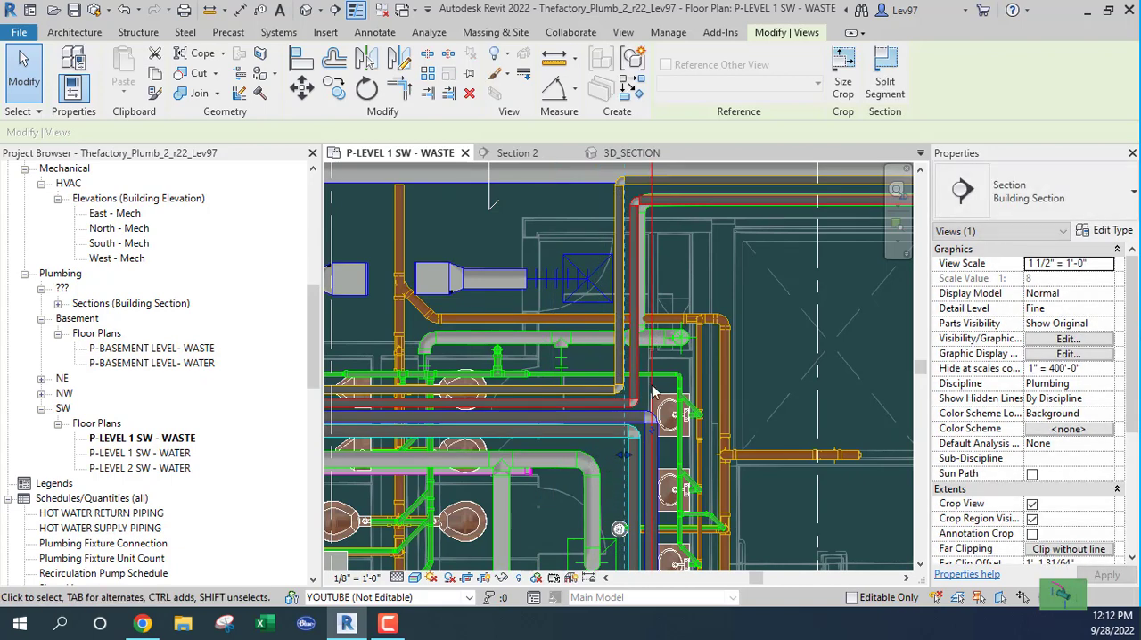
scroll(666, 355, "up", 4)
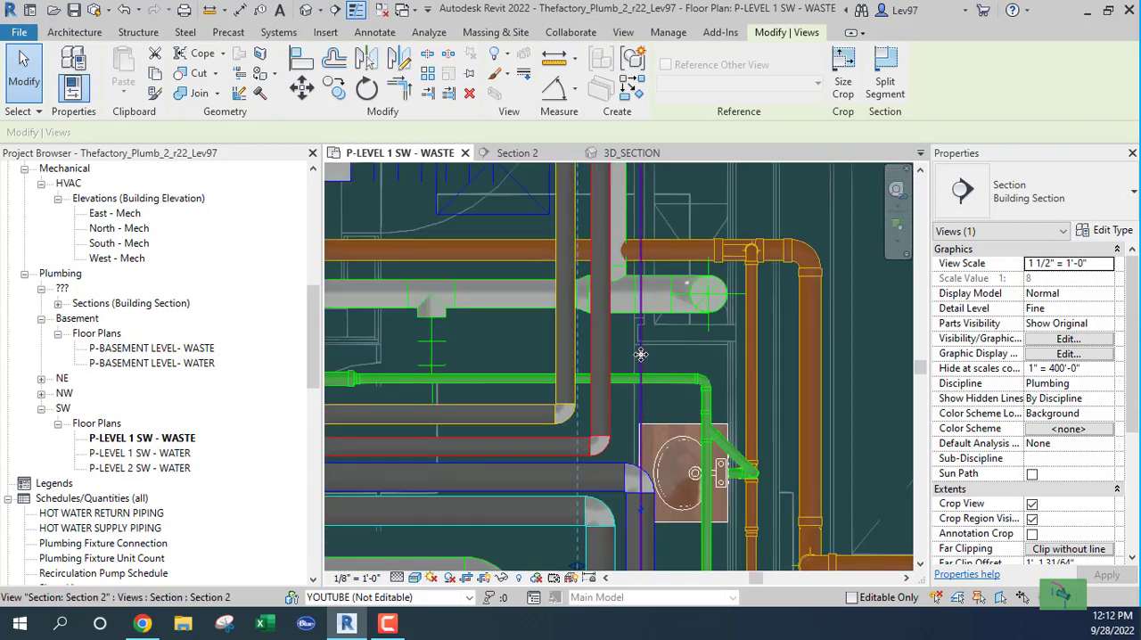
left_click_drag(637, 352, 636, 336)
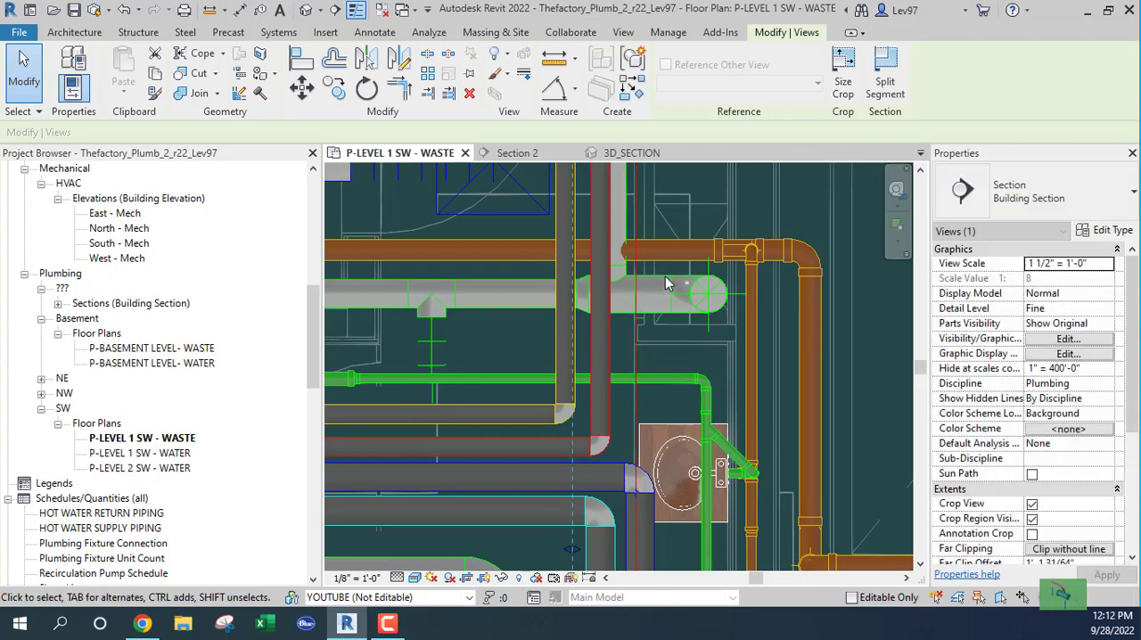
- Select the 4" waste branch near the east lavatories, open Section 2, and examine the branch against the adjacent ductwork
left_click(665, 254)
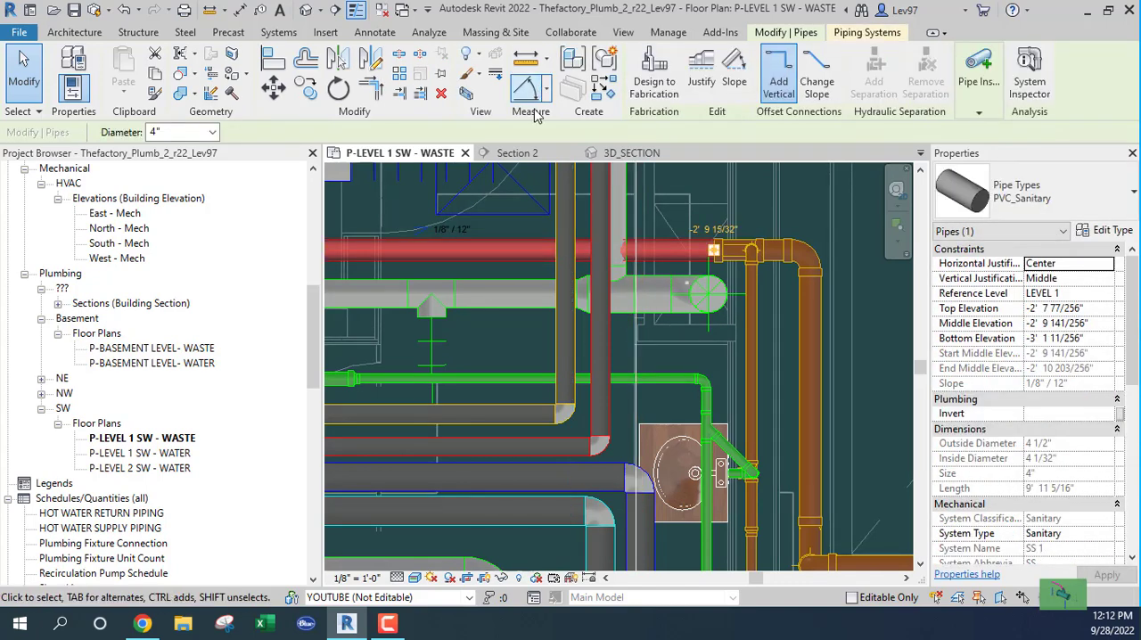
left_click(513, 152)
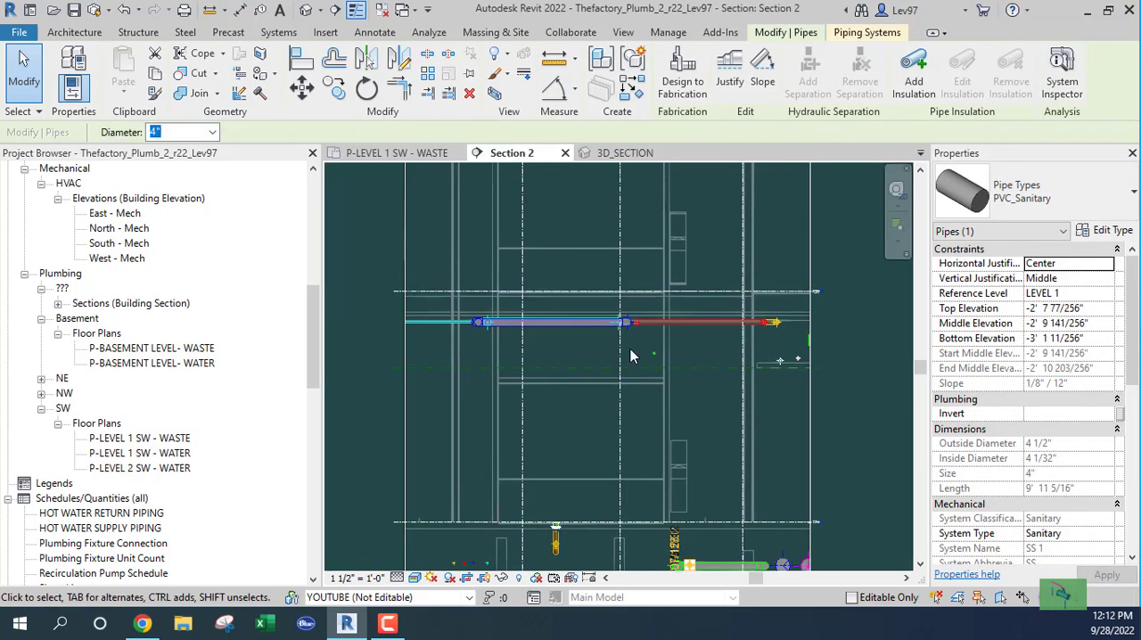
scroll(767, 325, "up", 5)
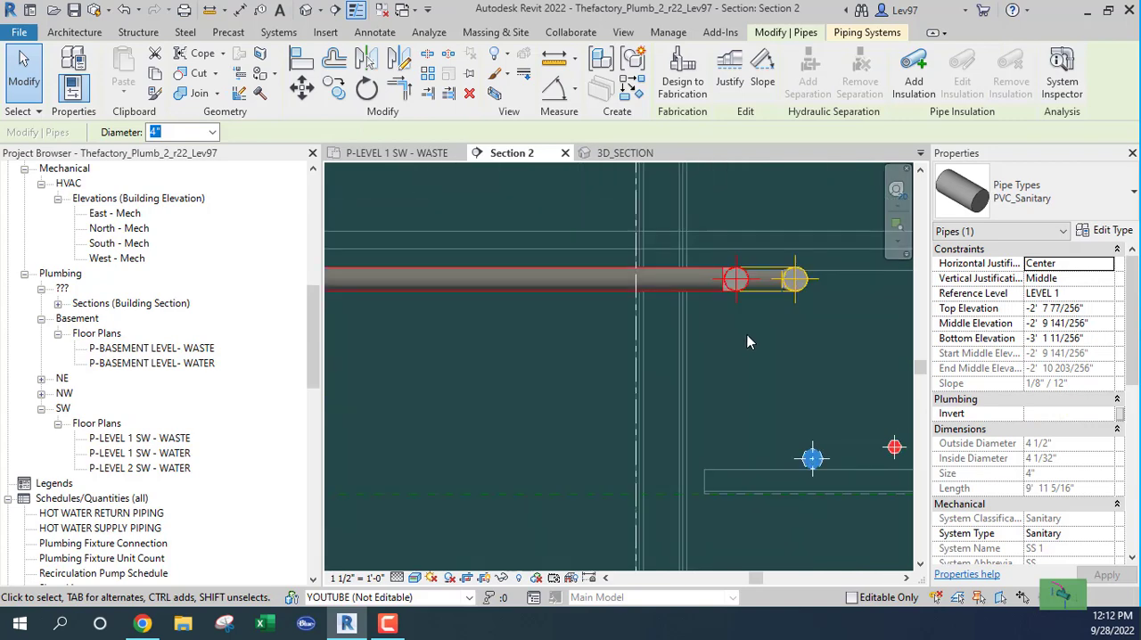
scroll(748, 336, "down", 3)
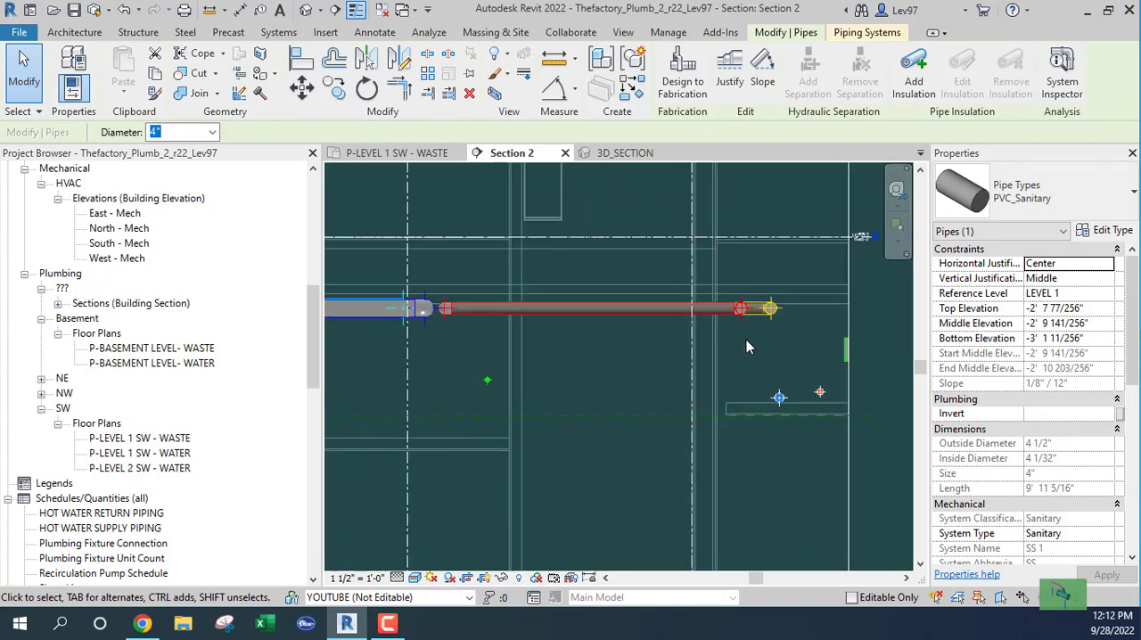
scroll(747, 343, "down", 5)
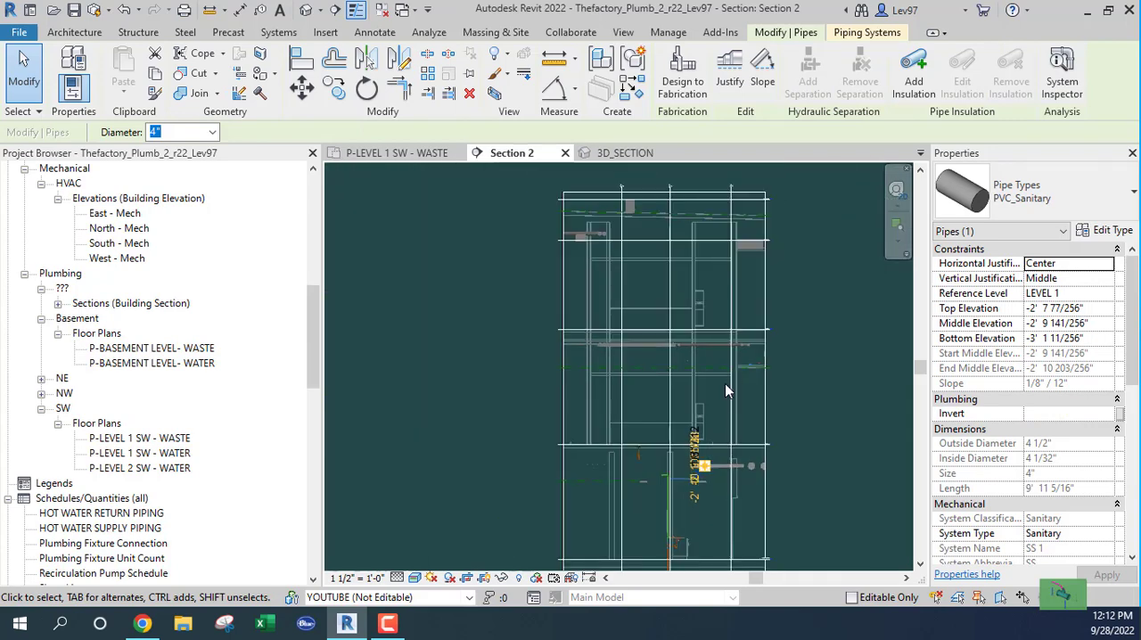
scroll(714, 472, "up", 6)
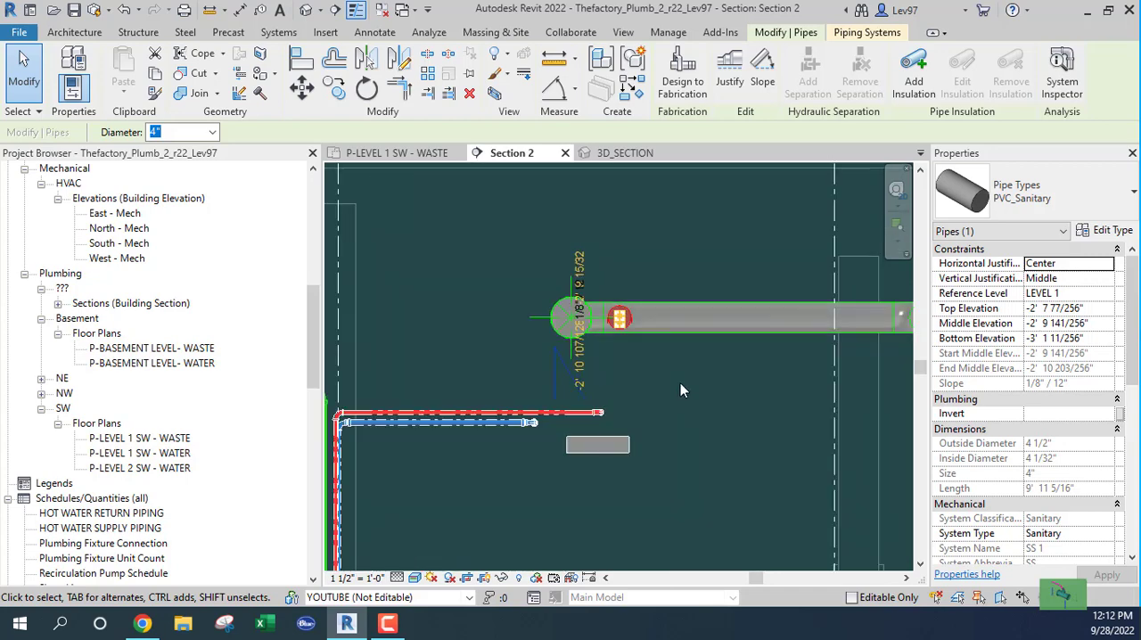
left_click(673, 386)
scroll(654, 385, "down", 2)
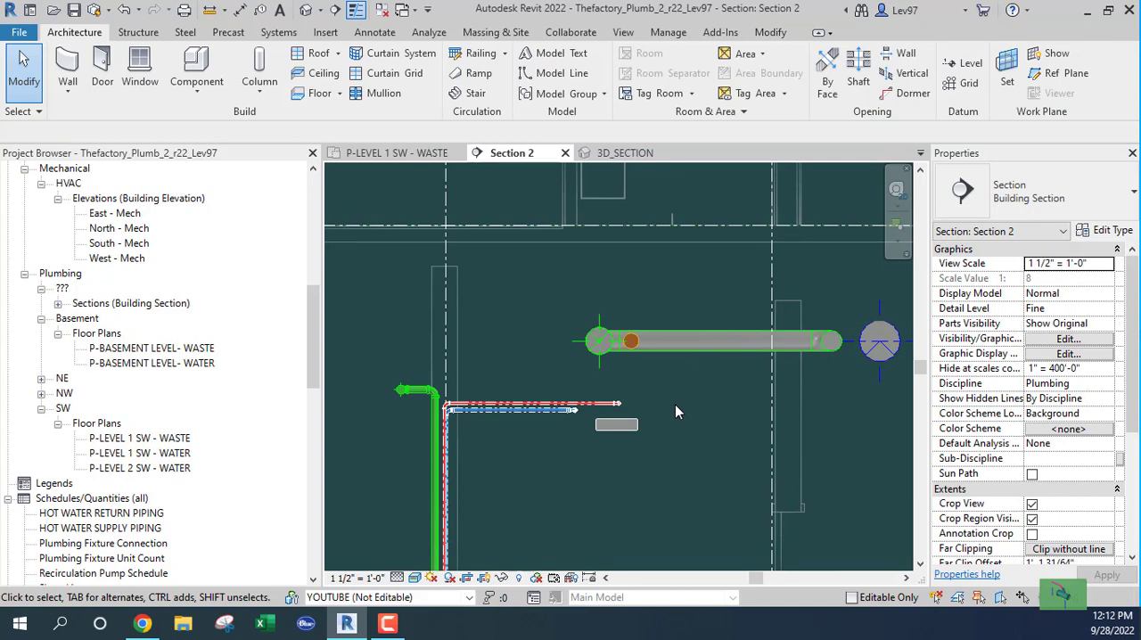
- Return to the P-LEVEL 1 SW - WASTE plan and inspect the 2" lavatory waste pipe at the north end of the east lavatories
left_click(389, 157)
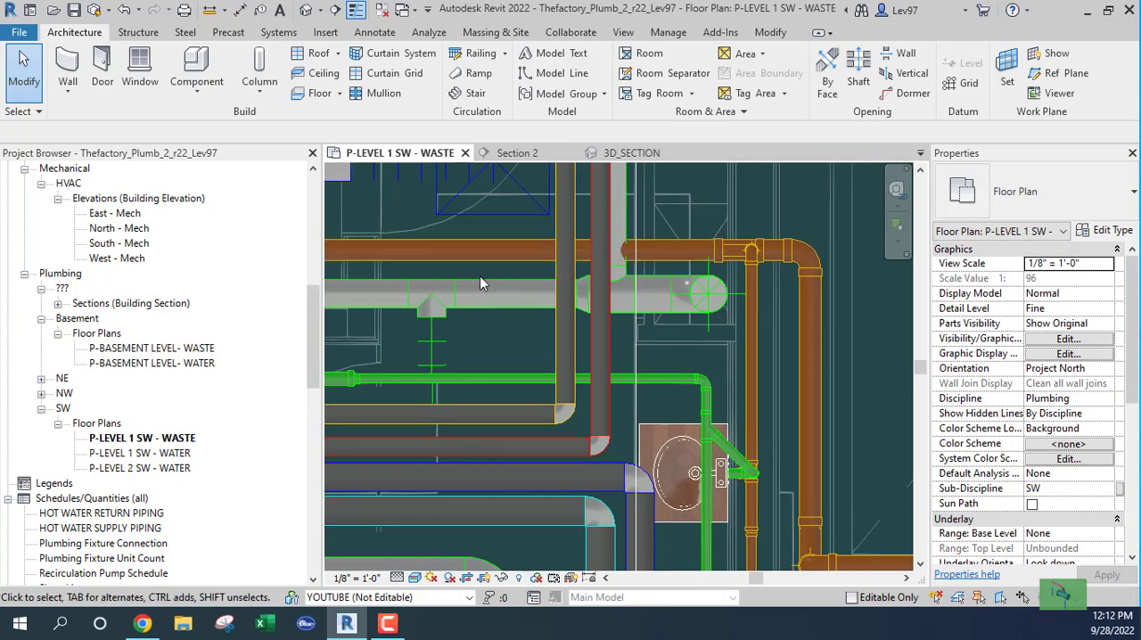
scroll(484, 277, "down", 2)
middle_click_drag(494, 309, 698, 342)
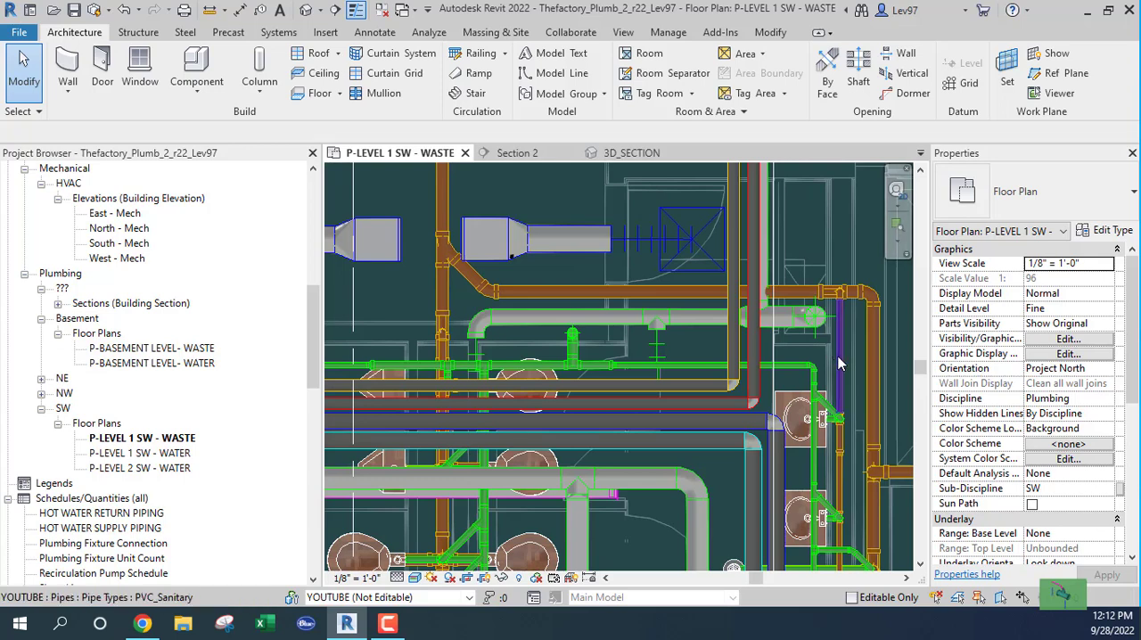
left_click(725, 382)
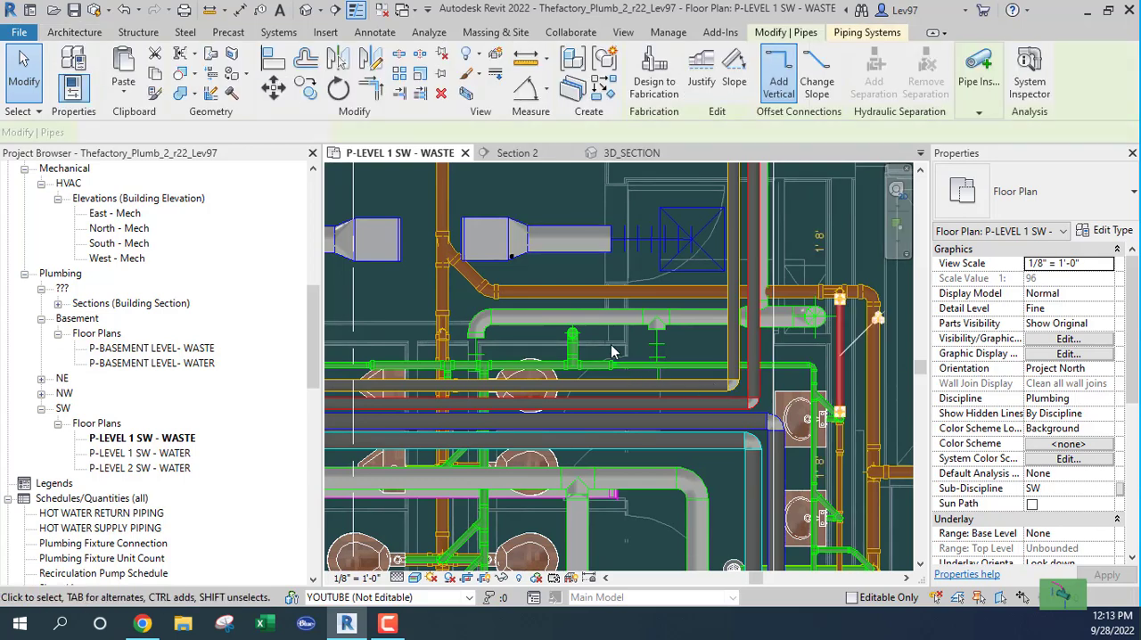
- Move the Section 2 line east so it runs between the 2" east lavatory waste and the 4" waste main
left_click(775, 364)
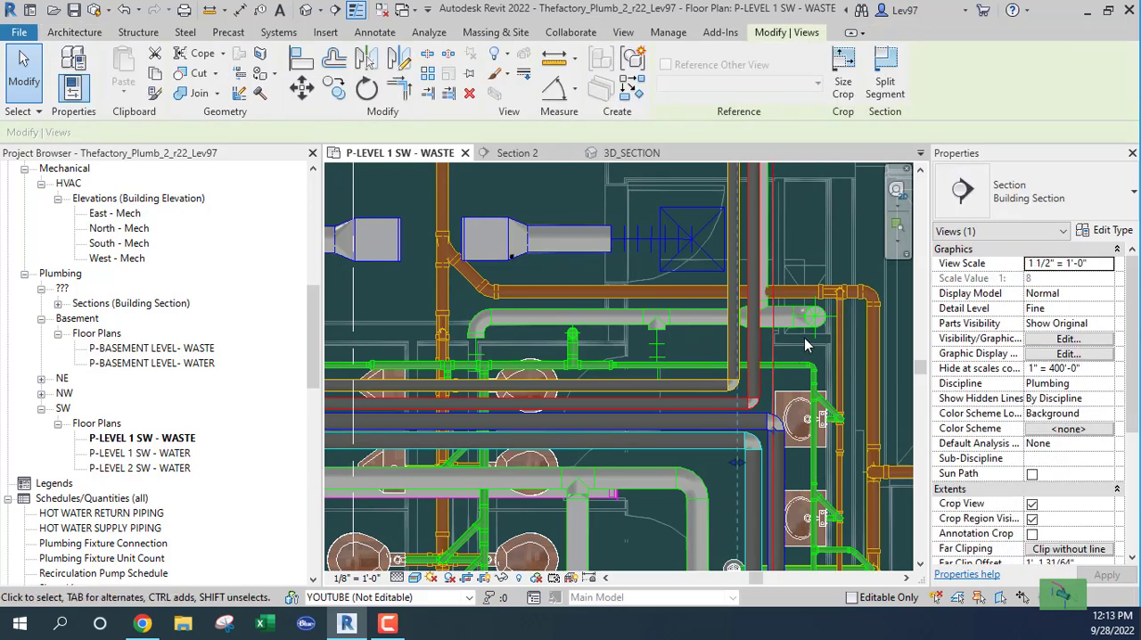
middle_click_drag(802, 337, 756, 323)
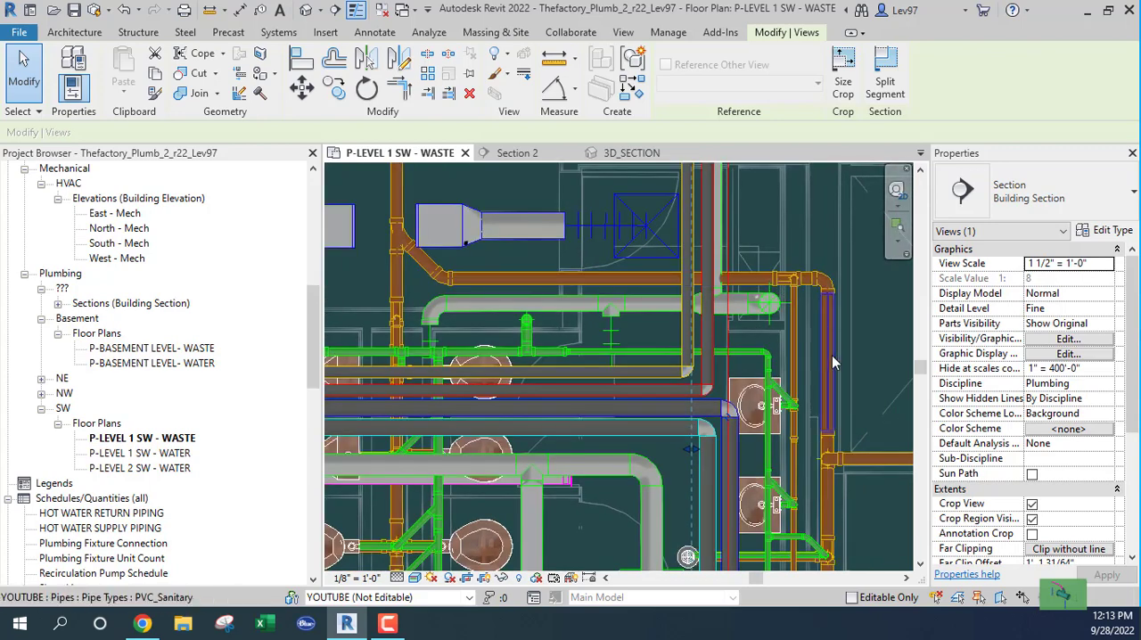
middle_click_drag(871, 356, 835, 221)
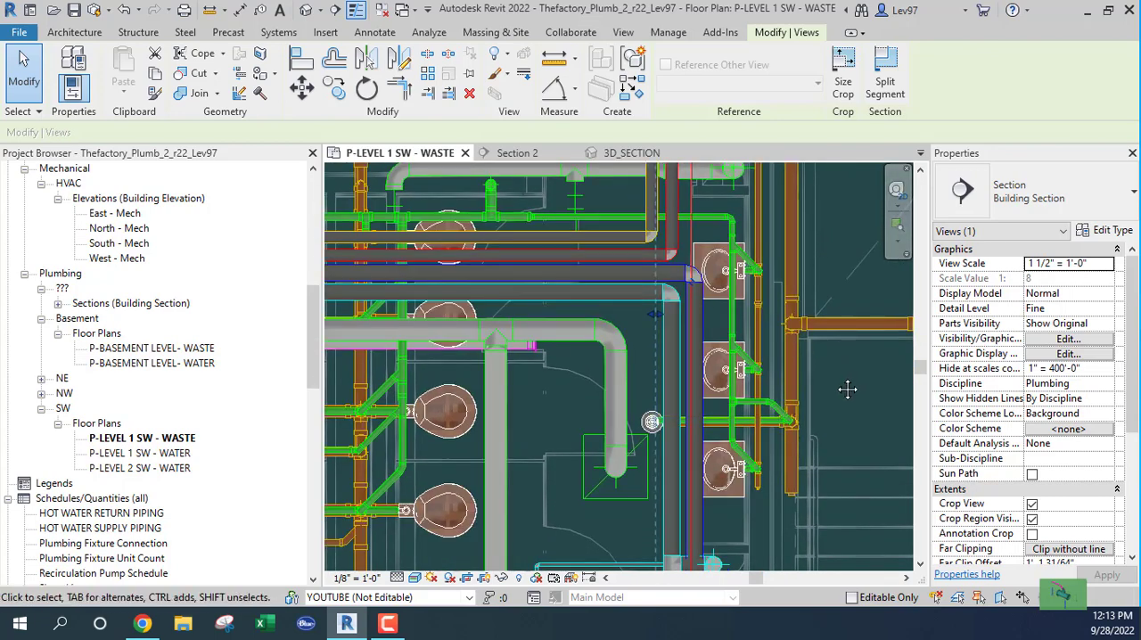
middle_click_drag(847, 389, 812, 406)
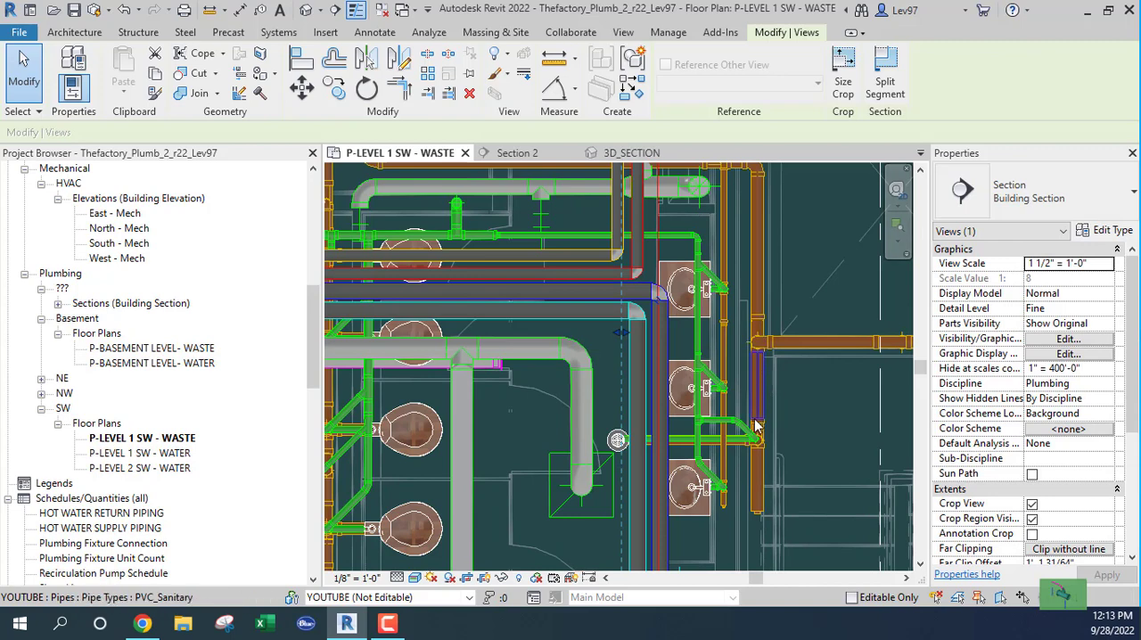
middle_click_drag(738, 171, 753, 312)
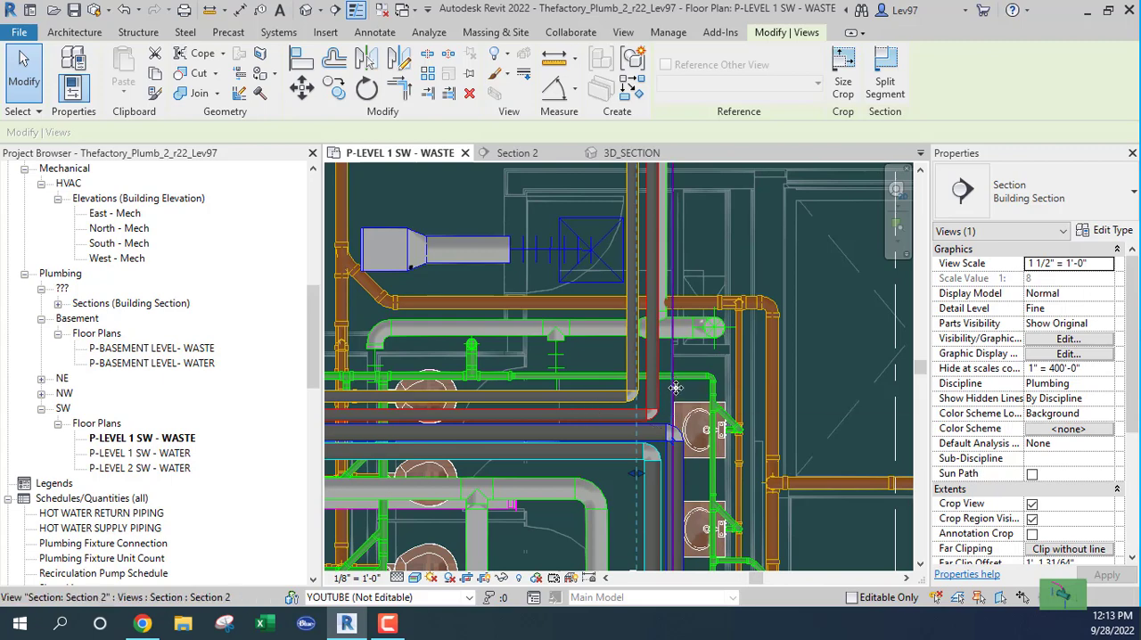
left_click_drag(675, 392, 753, 393)
- Select the northern 2" east lavatory waste pipe and examine it against the nearby duct in Section 2
left_click(739, 379)
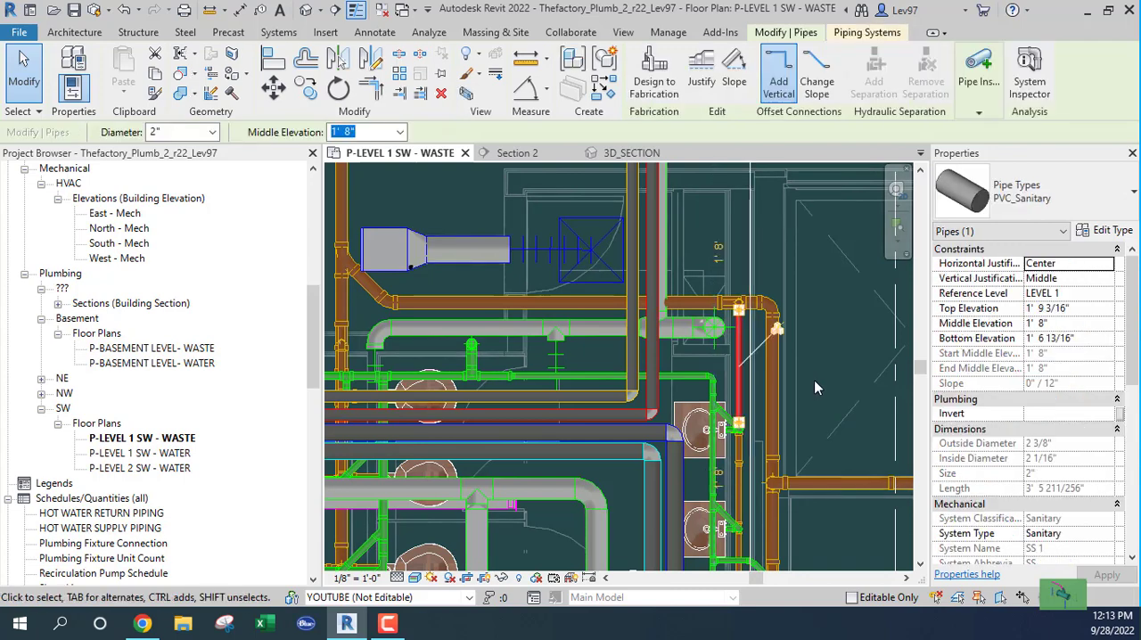
left_click(533, 154)
scroll(597, 370, "down", 2)
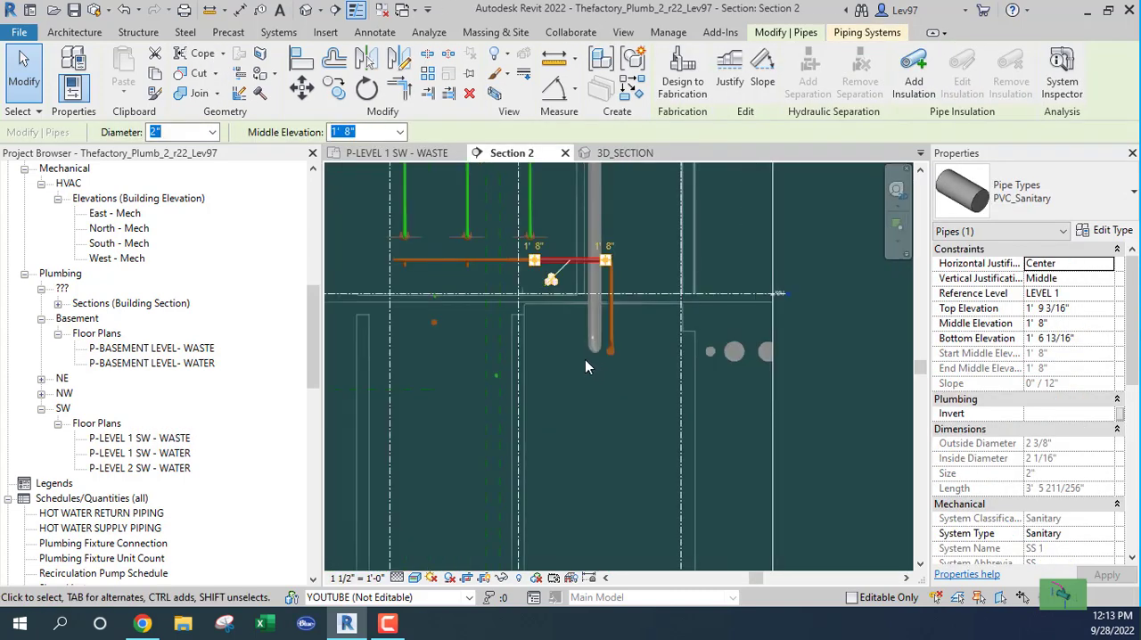
- In the P-LEVEL 1 SW - WASTE plan, move the Section 2 line just east of the 4" waste main beside the east lavatories
left_click(392, 153)
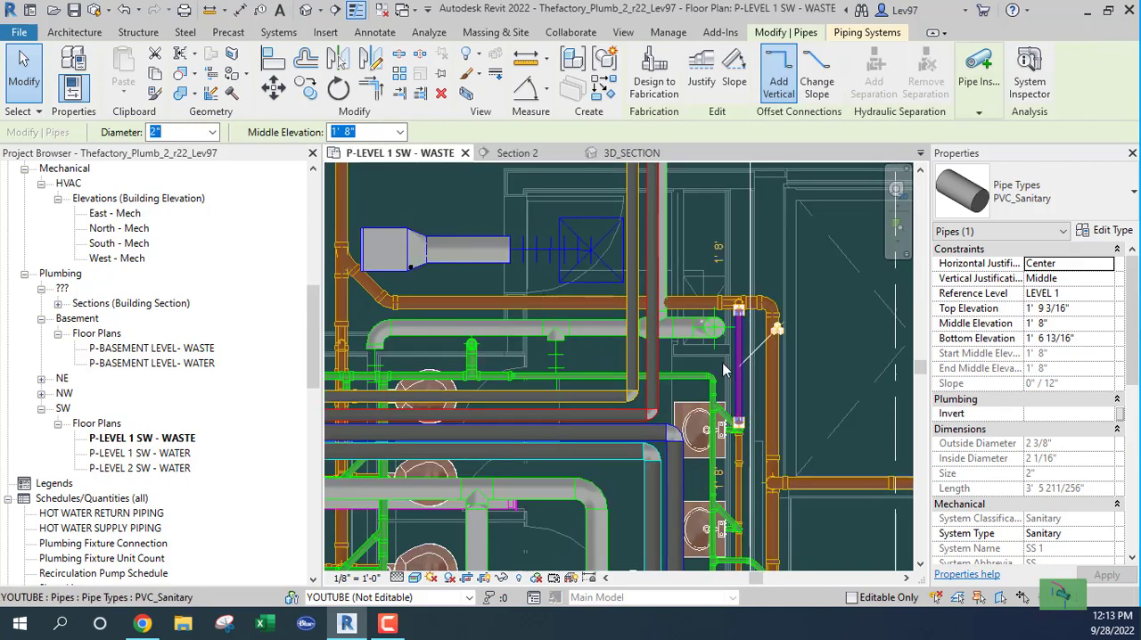
left_click(752, 247)
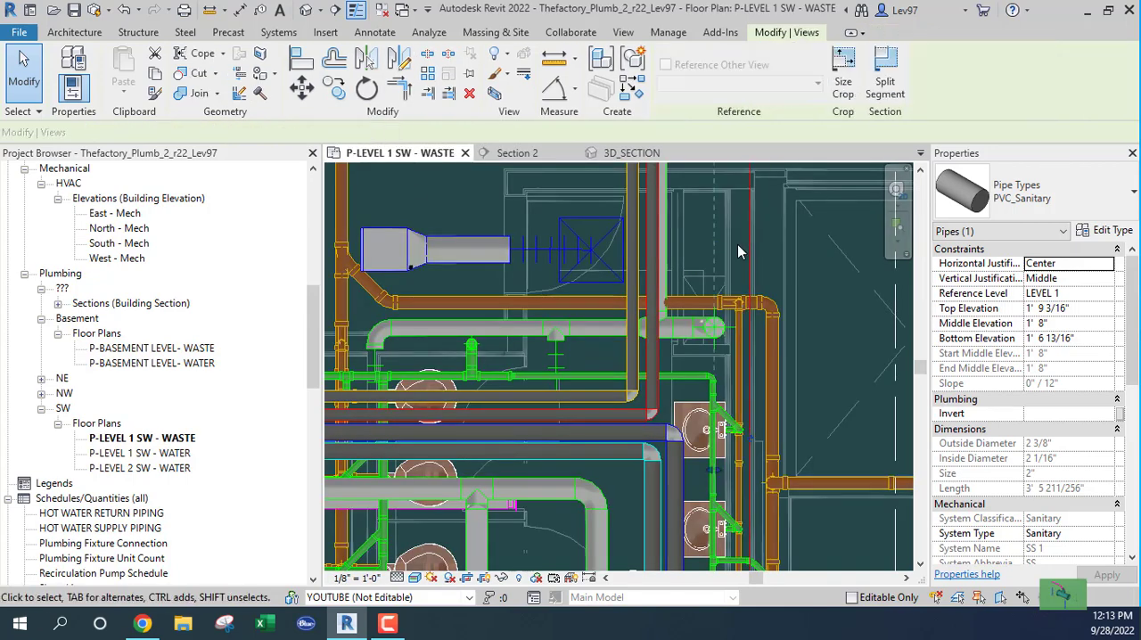
left_click_drag(751, 385, 797, 401)
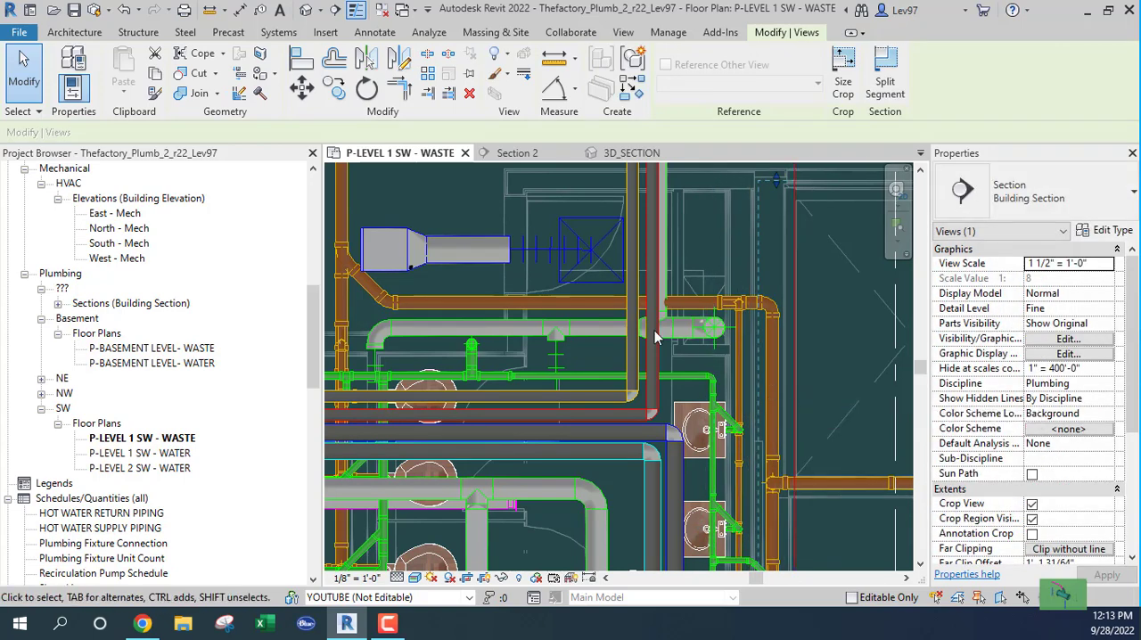
- Open Section 2 and examine the two wye connections rising from the 4" waste main
left_click(514, 154)
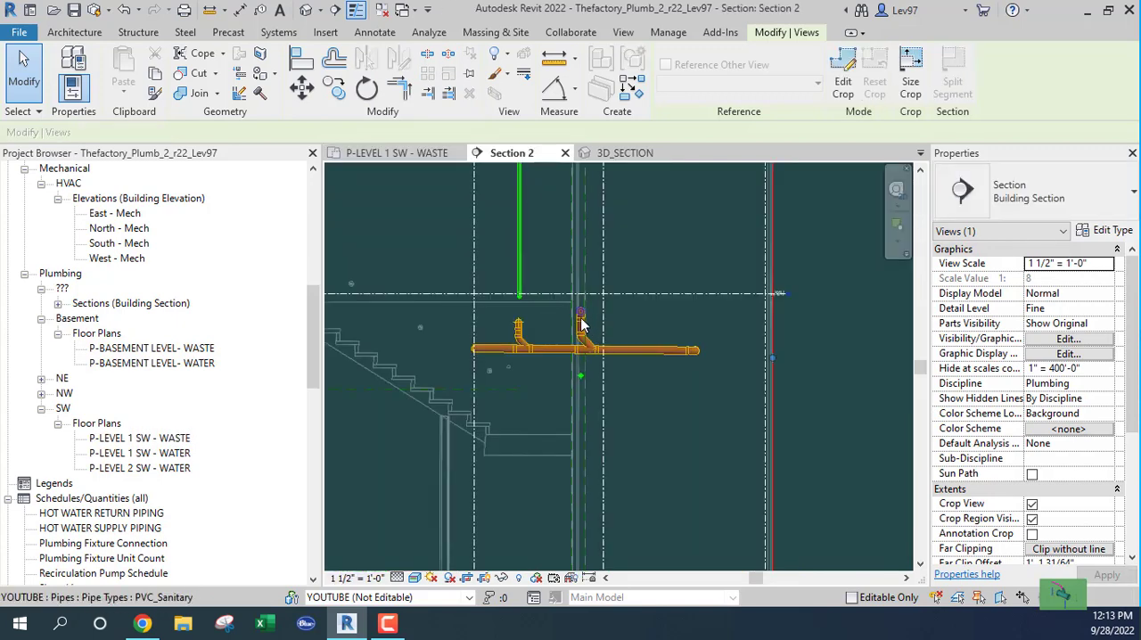
scroll(579, 323, "up", 3)
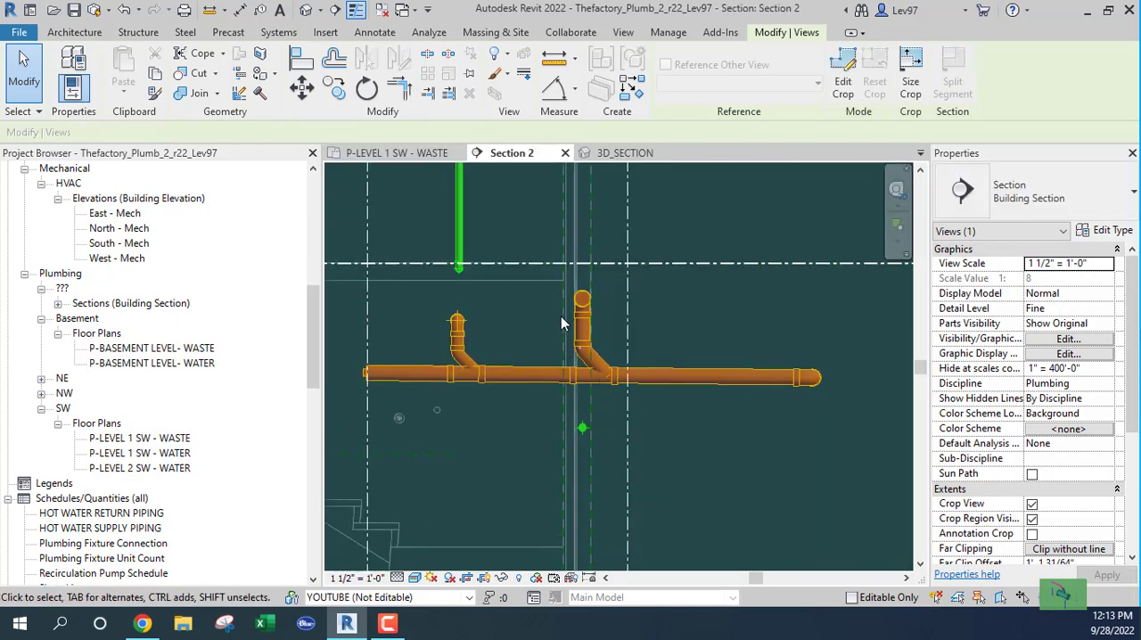
scroll(460, 332, "up", 4)
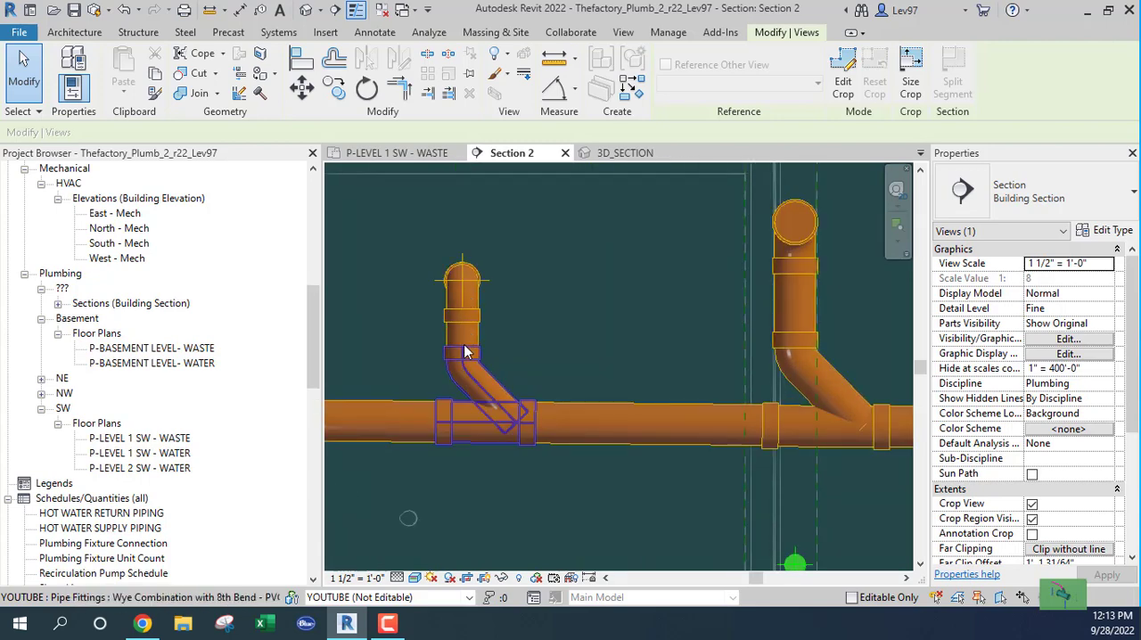
- Return to the waste plan and examine where the floor drain branch and the east branch join the 4" main
left_click(400, 153)
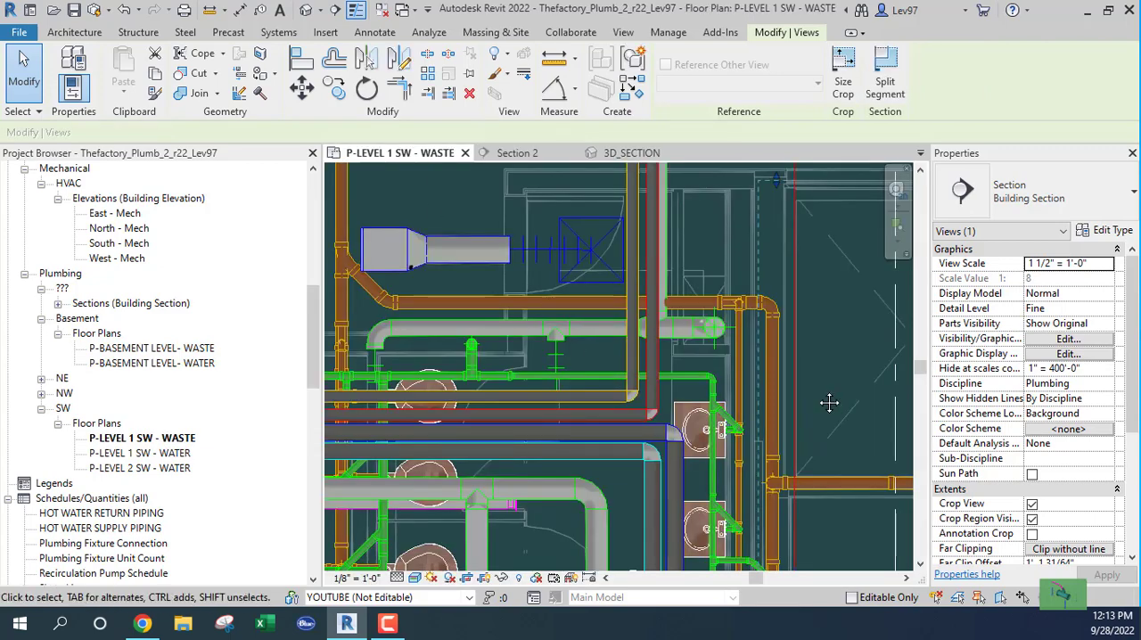
scroll(829, 403, "up", 5)
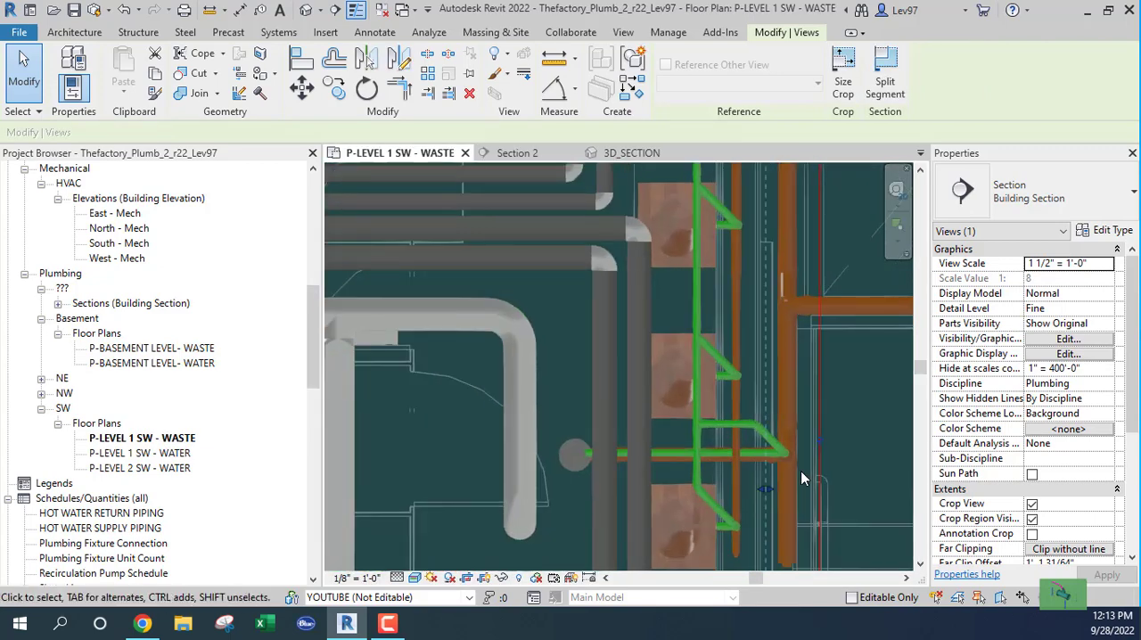
scroll(796, 460, "up", 1)
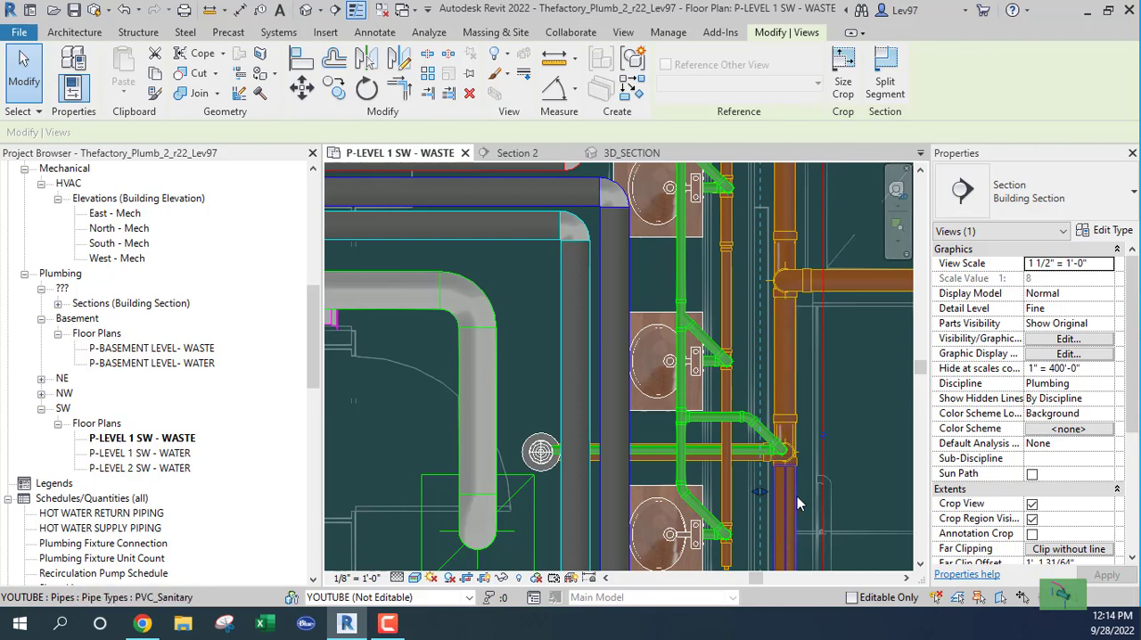
scroll(851, 458, "down", 2)
middle_click_drag(868, 474, 804, 396)
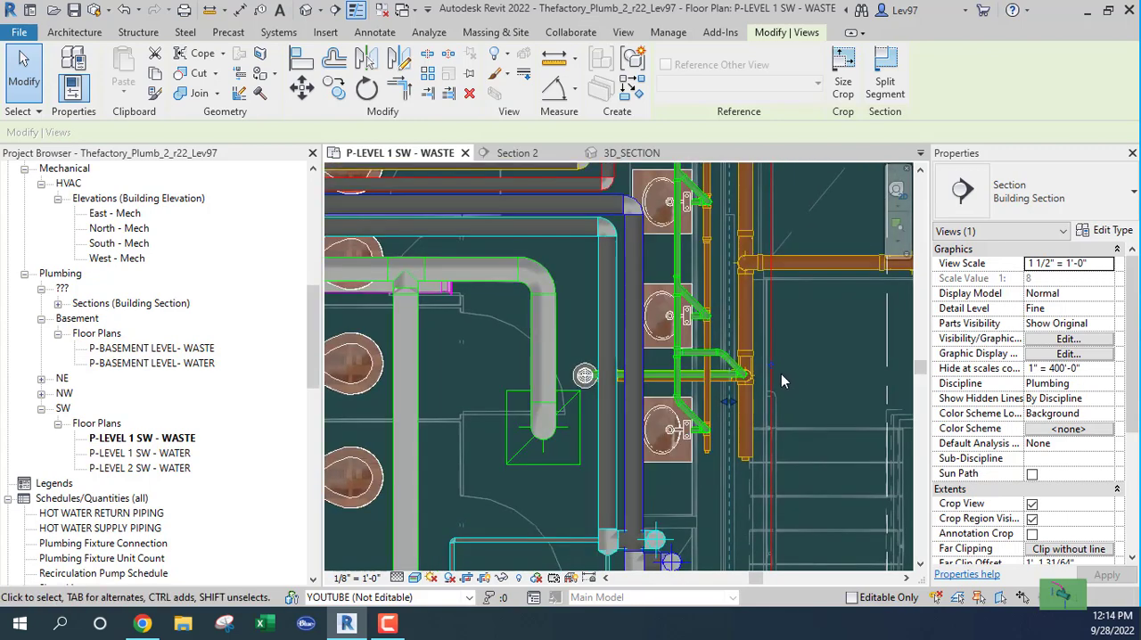
scroll(781, 373, "up", 2)
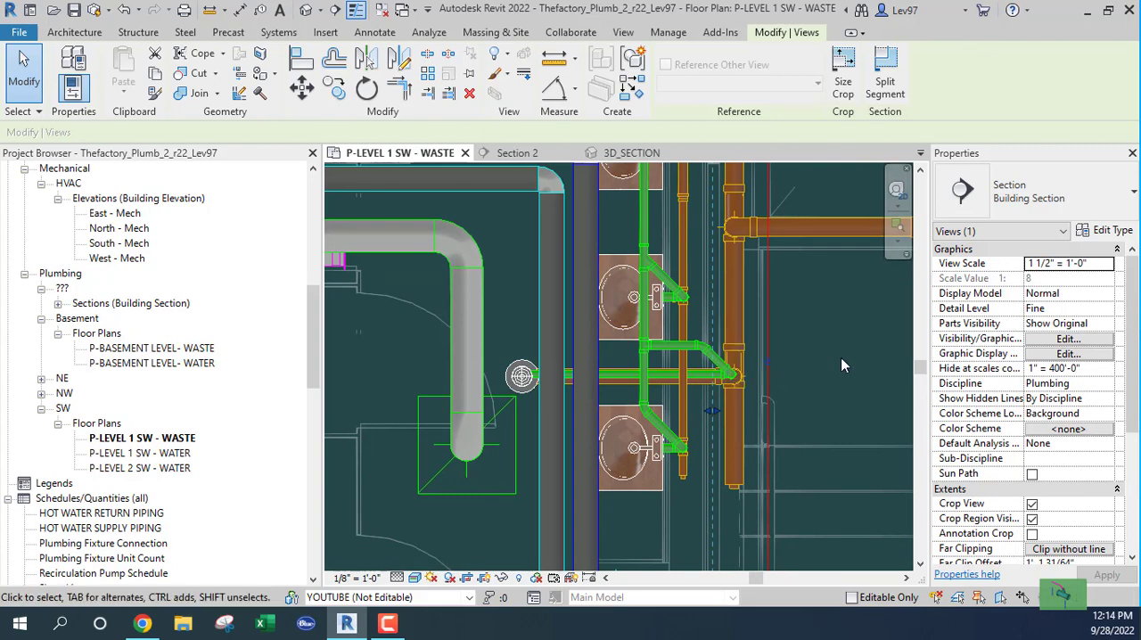
- Select the 4" main segment between the two branch connections and locate it in the OVERALL 3D VIEW
left_click(729, 326)
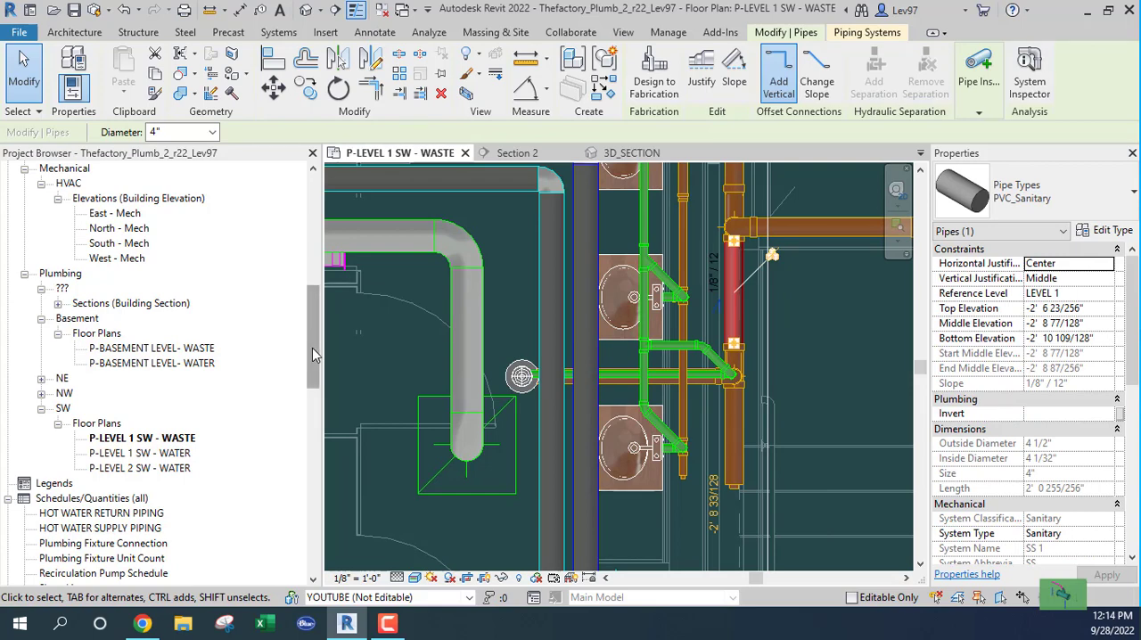
left_click_drag(313, 348, 316, 271)
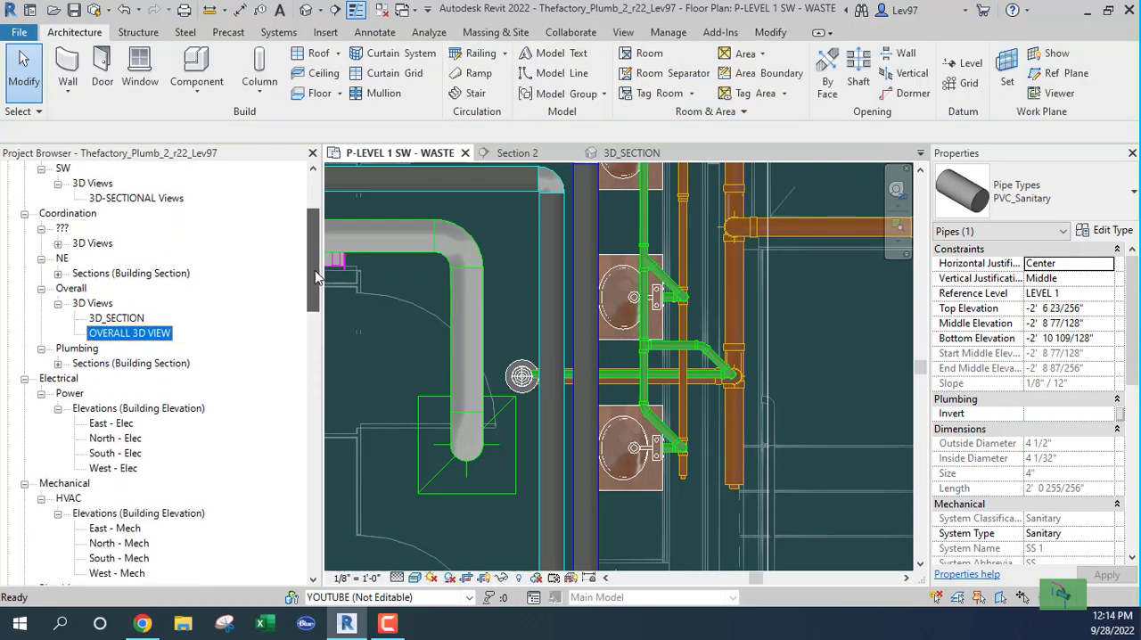
left_click(116, 321)
double_click(117, 333)
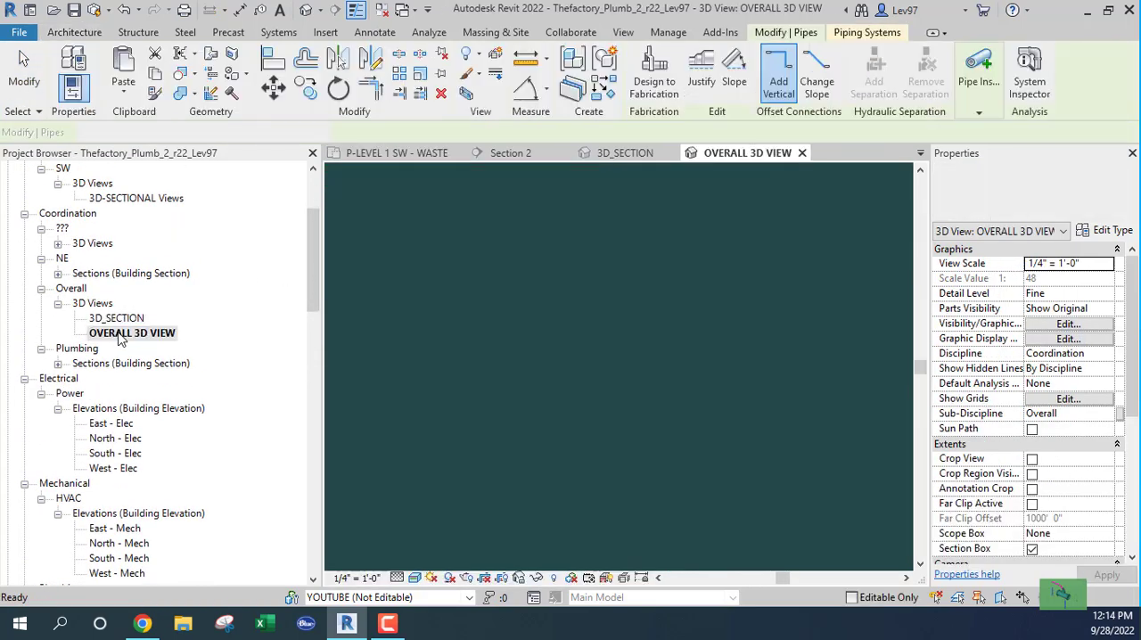
scroll(650, 397, "up", 10)
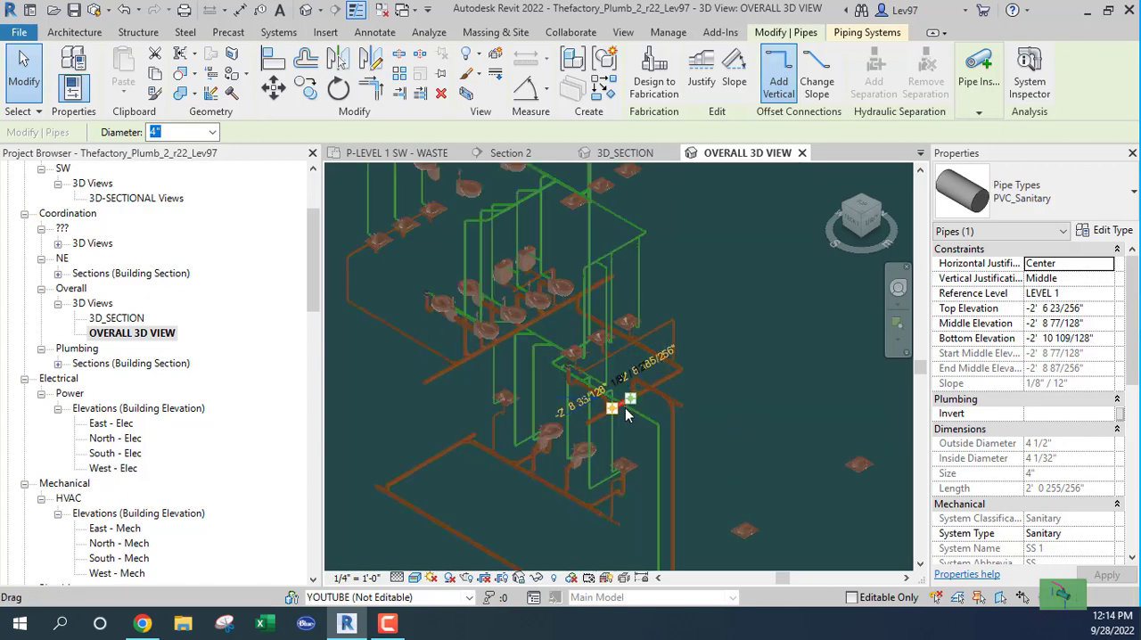
left_click(636, 406)
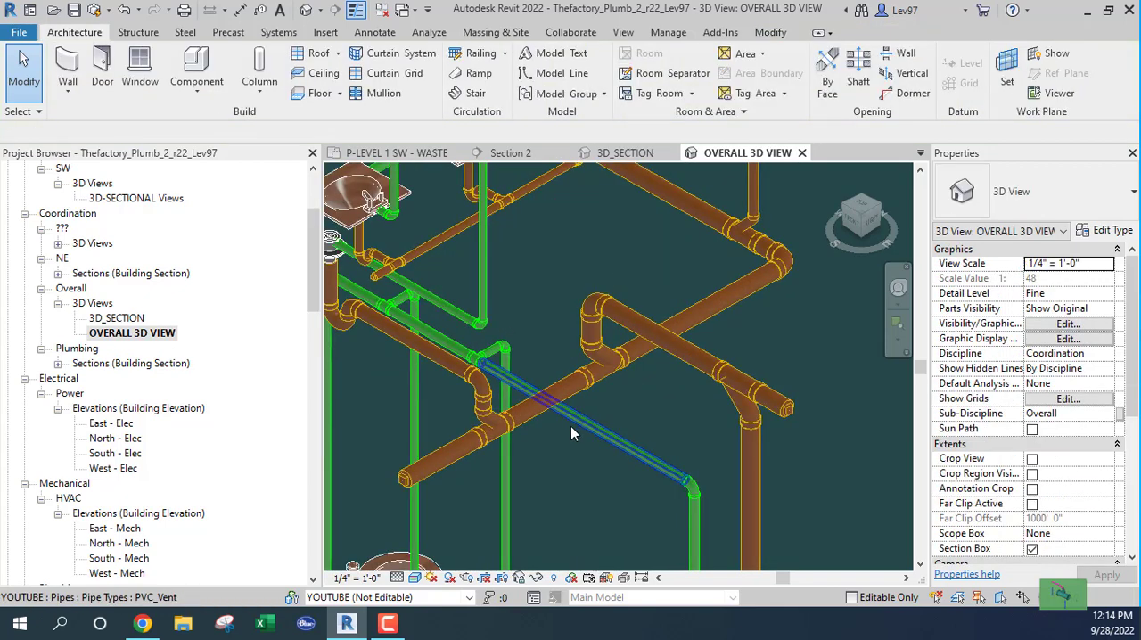
scroll(431, 419, "up", 3)
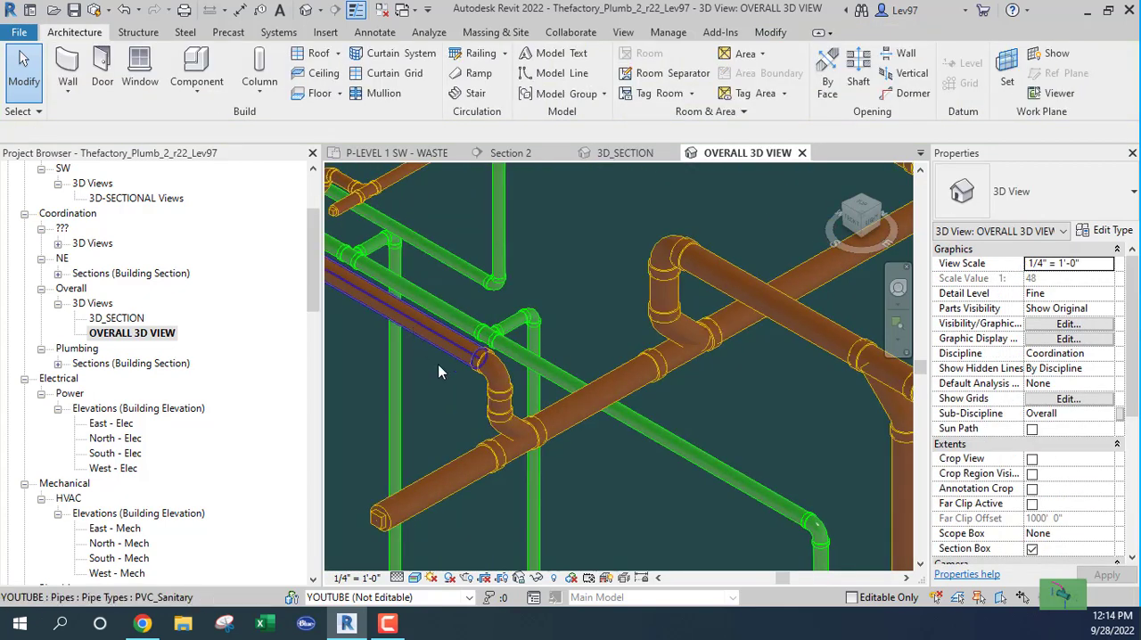
- Delete the short 3" vertical pipe between the floor drain branch's elbow and the wye on the 4" main
scroll(449, 403, "down", 2)
middle_click_drag(498, 423, 663, 462)
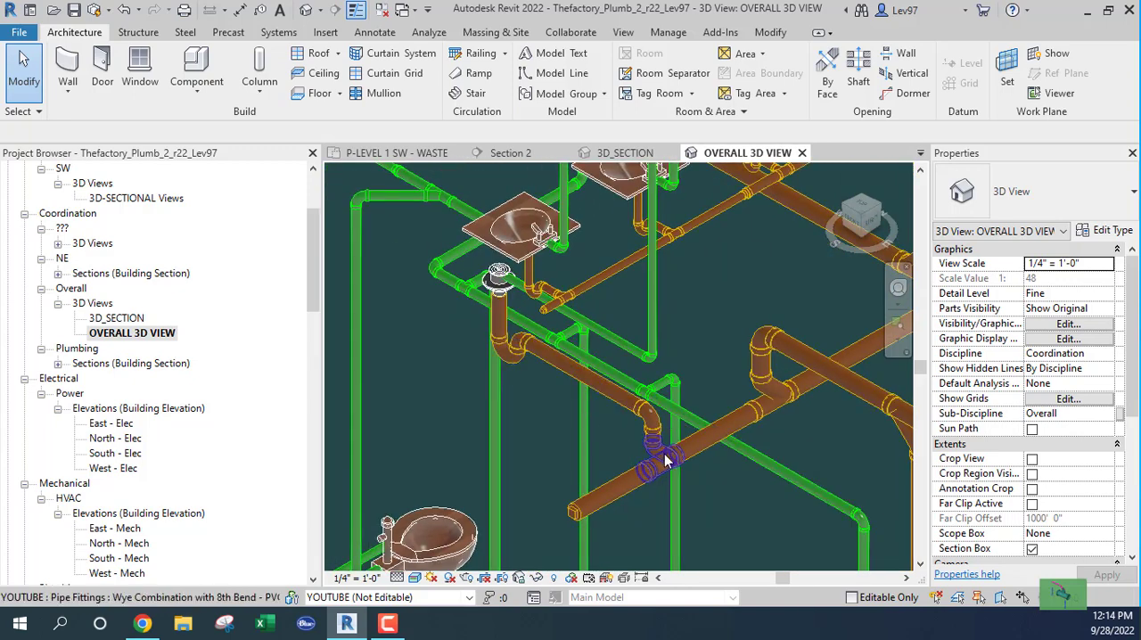
scroll(608, 437, "up", 3)
left_click(664, 424)
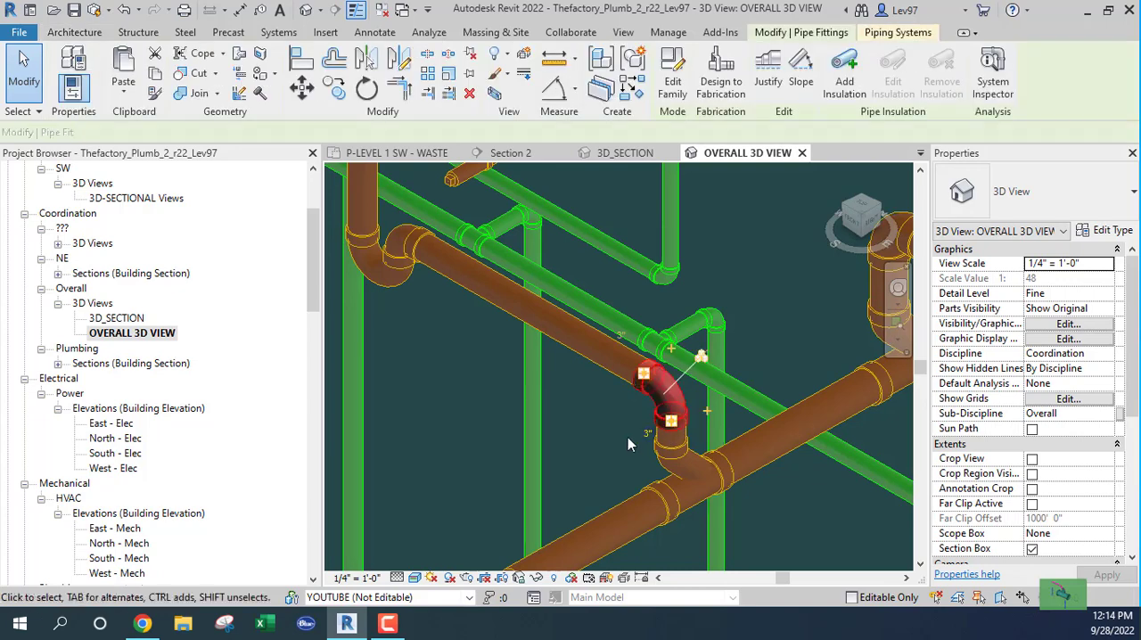
key("Escape")
left_click(670, 435)
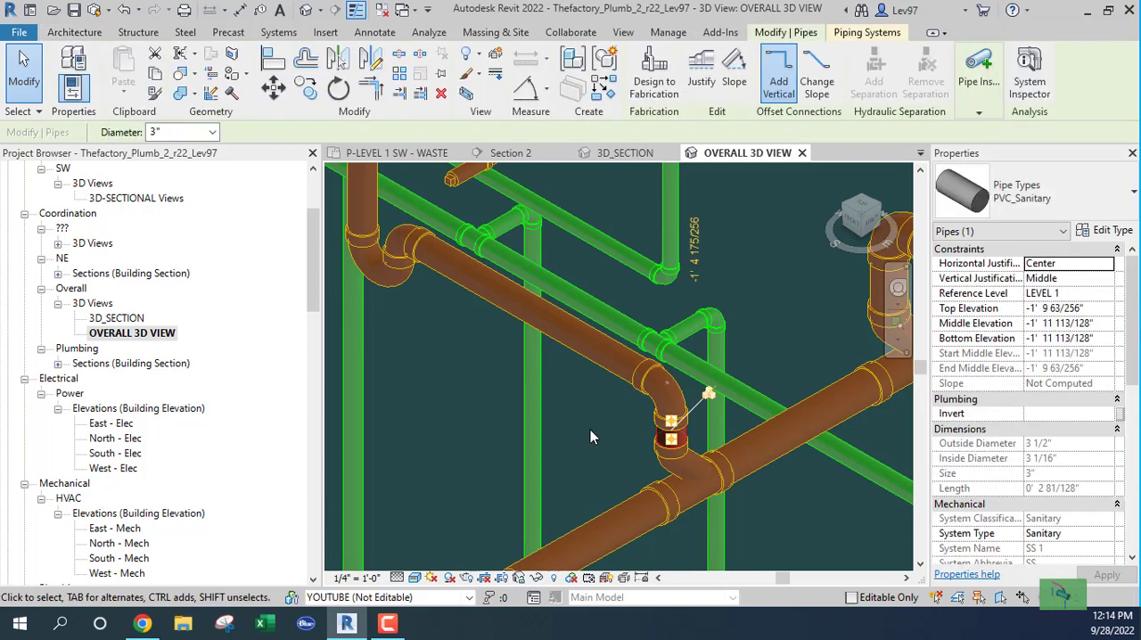
key("Delete")
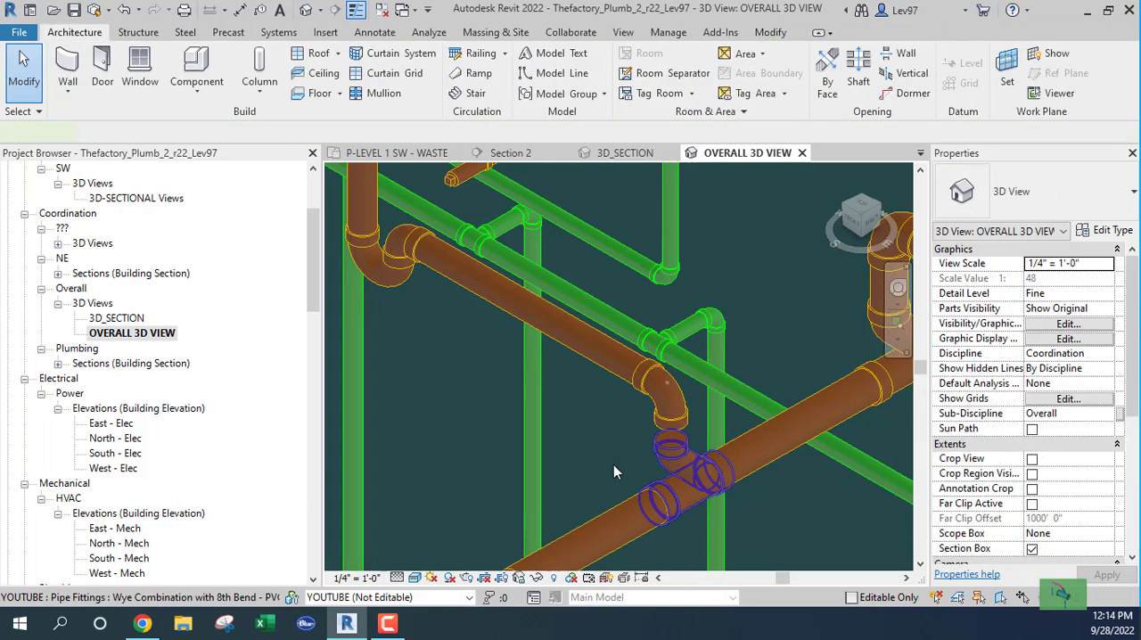
- Delete the floor drain branch's wye from the 4" main and the 3" elbow at the branch's end
left_click(614, 467)
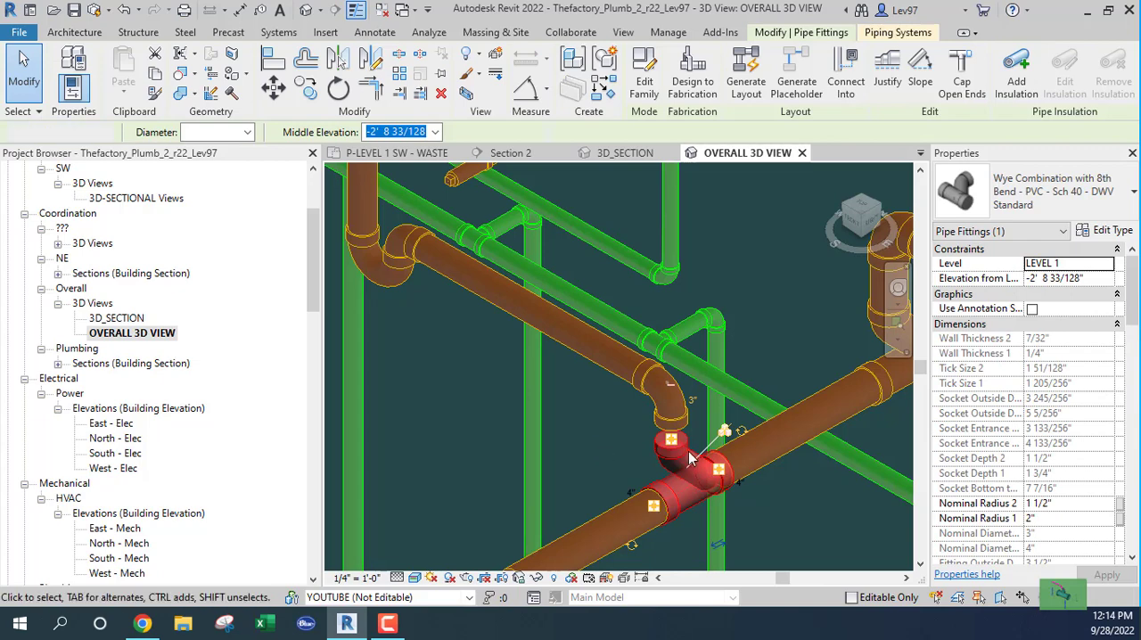
key("Escape")
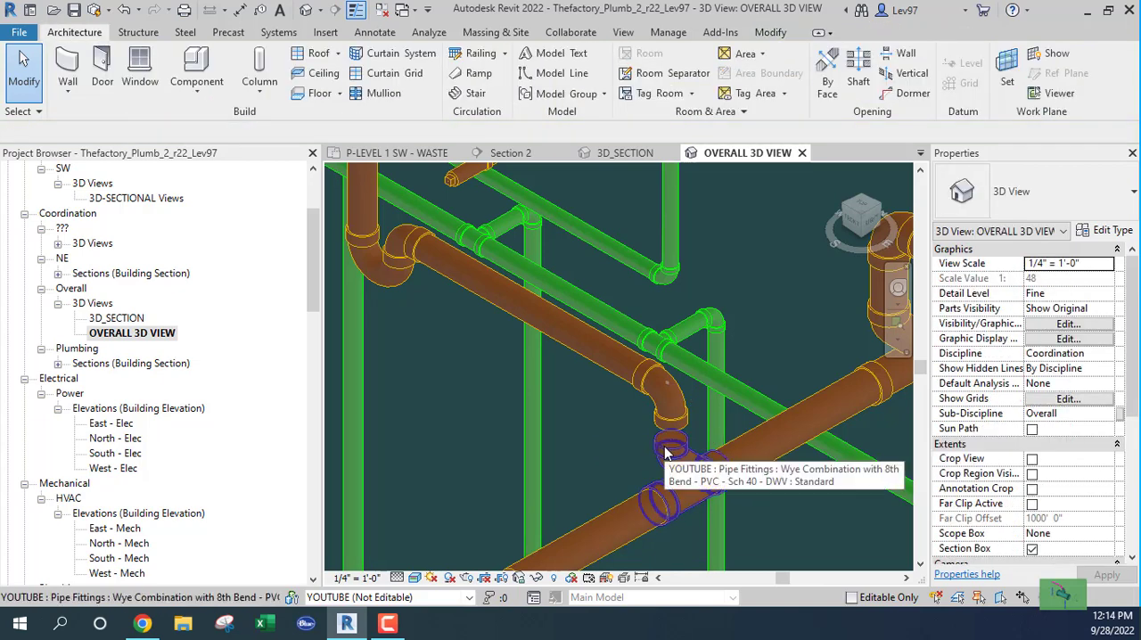
left_click(664, 452)
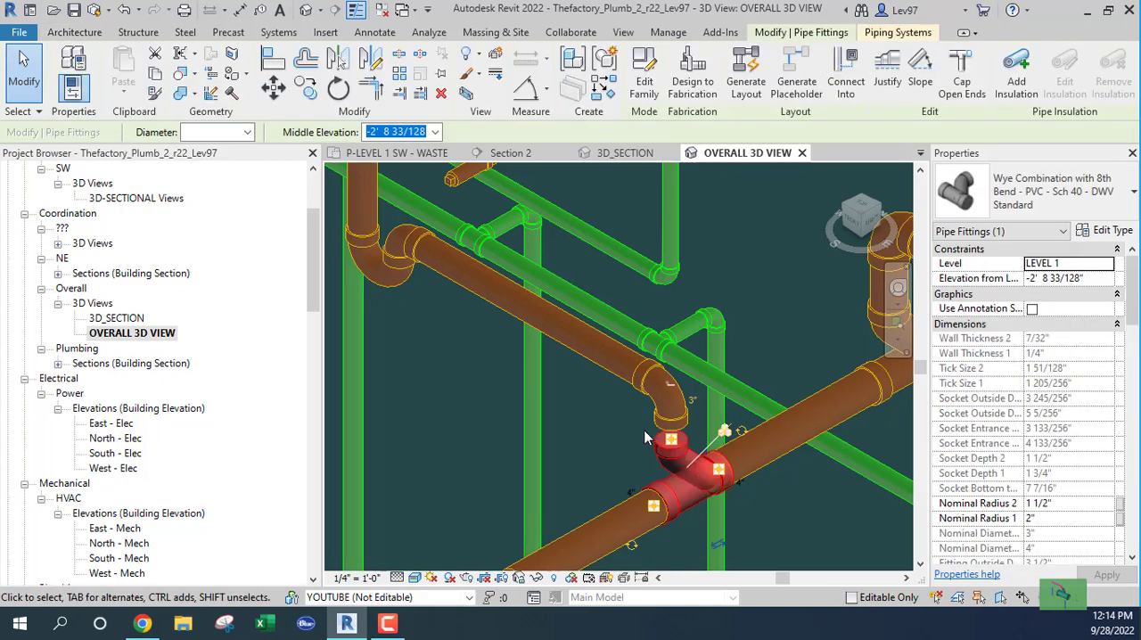
scroll(646, 433, "up", 1)
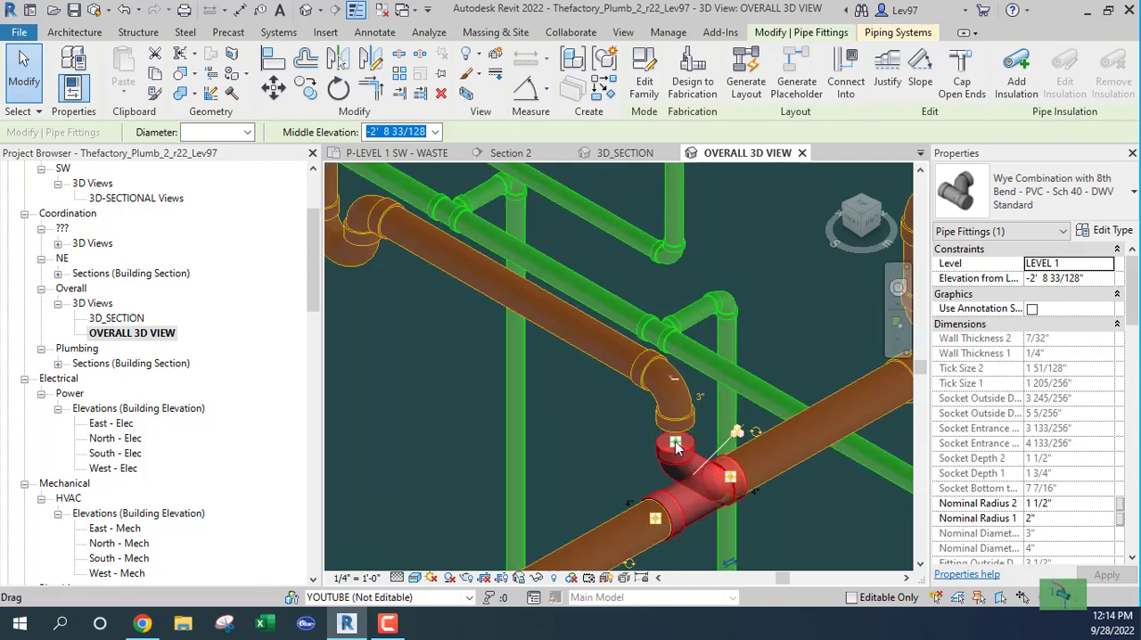
key("Delete")
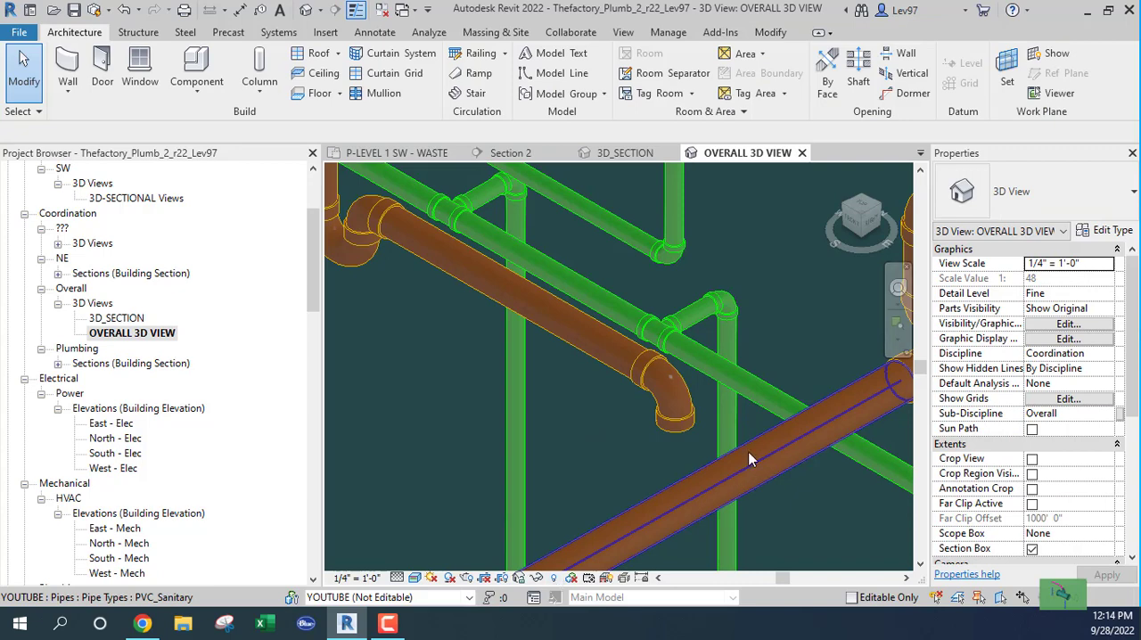
scroll(693, 470, "down", 3)
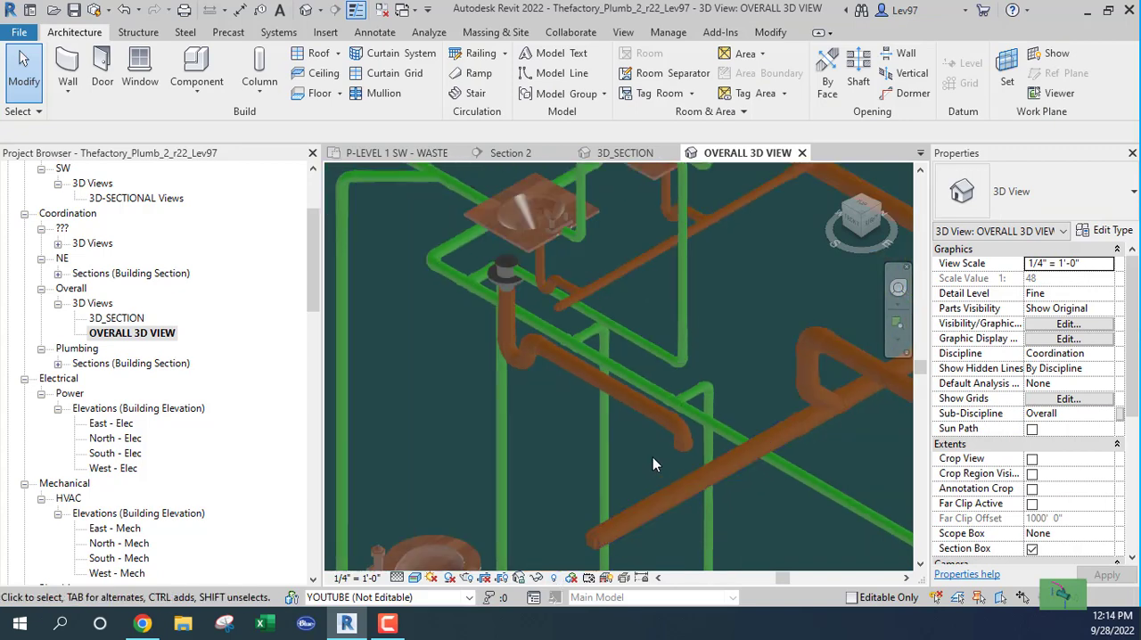
left_click(655, 452)
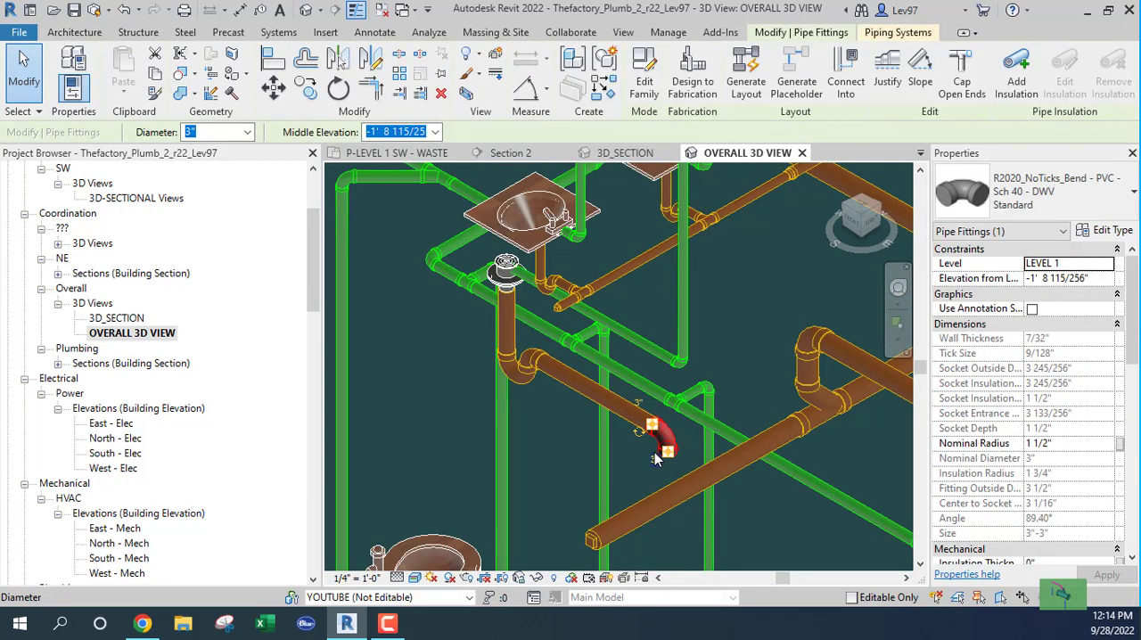
key("Delete")
- Delete the short 4" vertical pipe, wye and elbow that connect the east branch to the 4" main
middle_click_drag(655, 452, 410, 472)
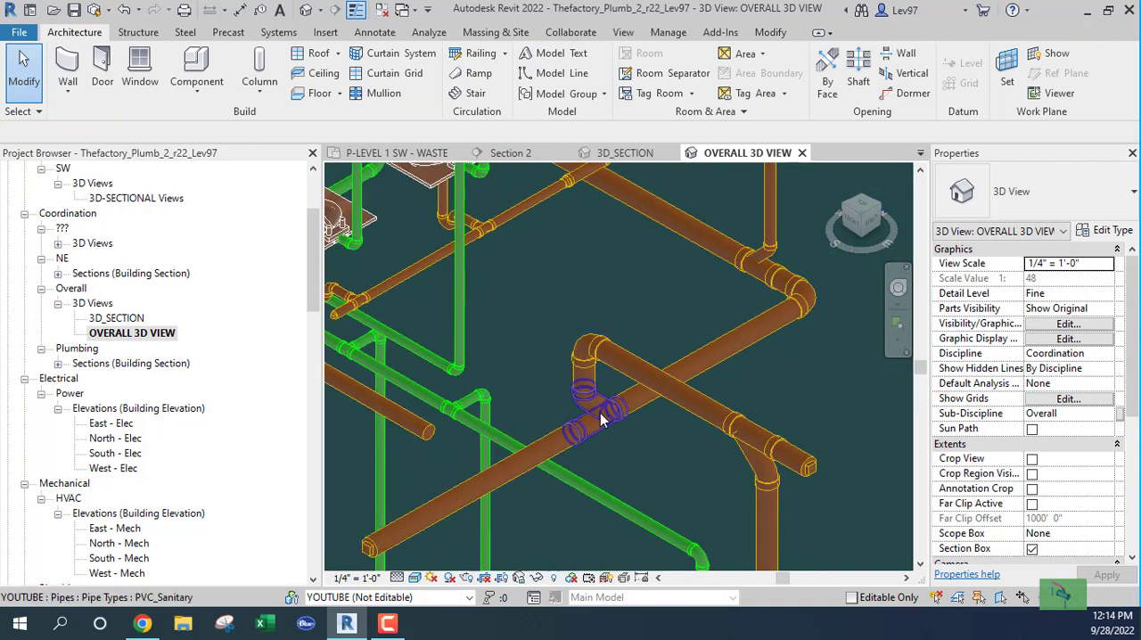
left_click(593, 382)
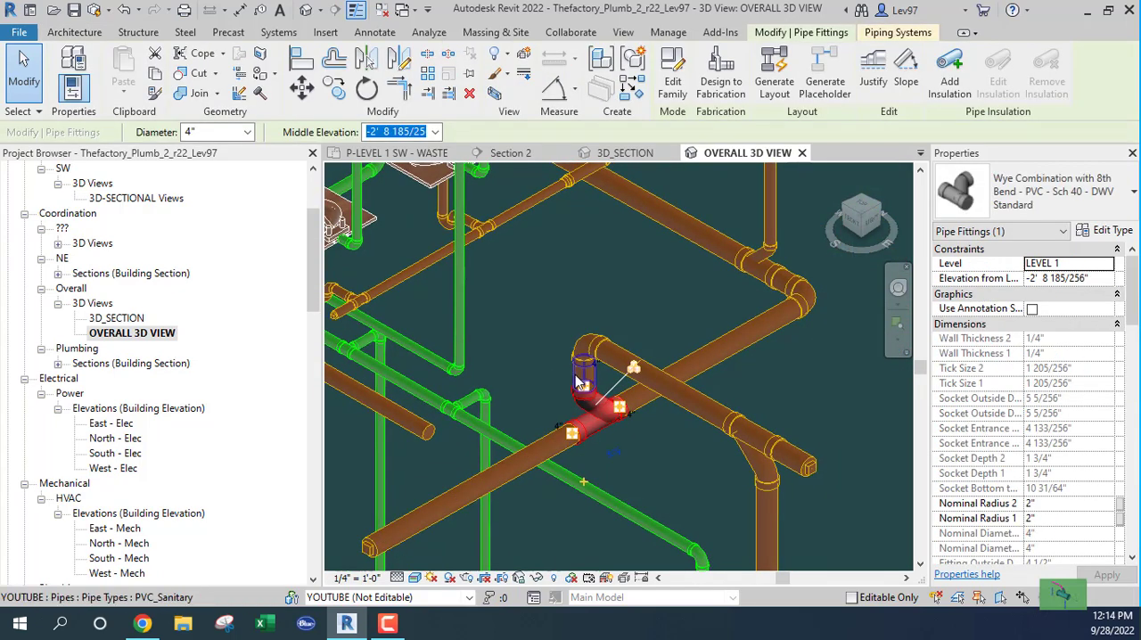
left_click(575, 381)
key("Delete")
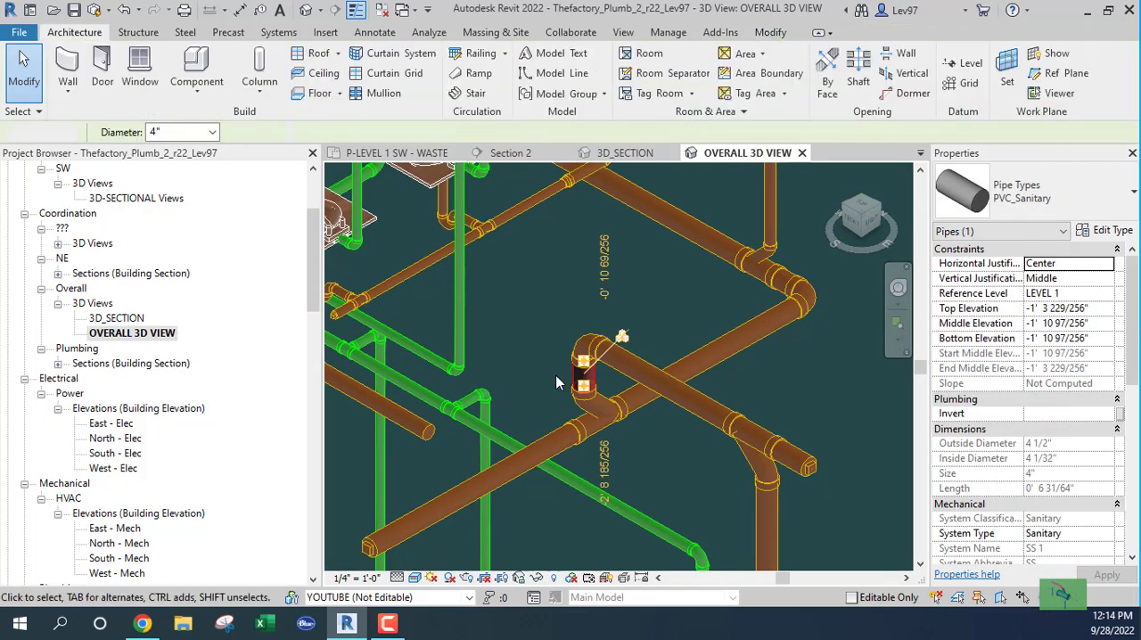
left_click(570, 393)
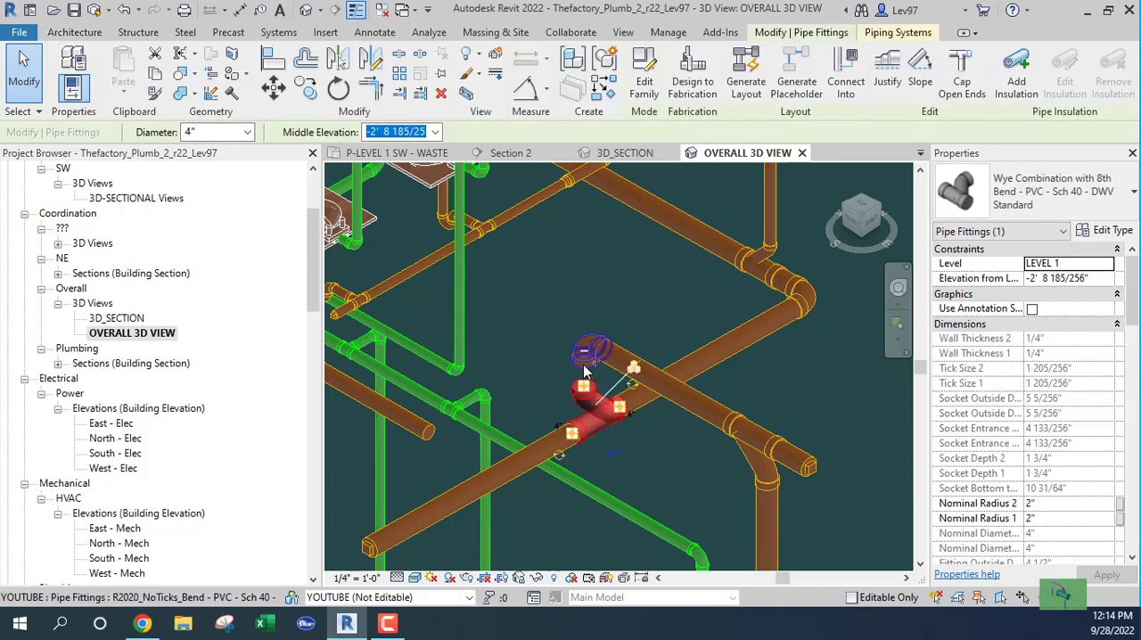
key("Delete")
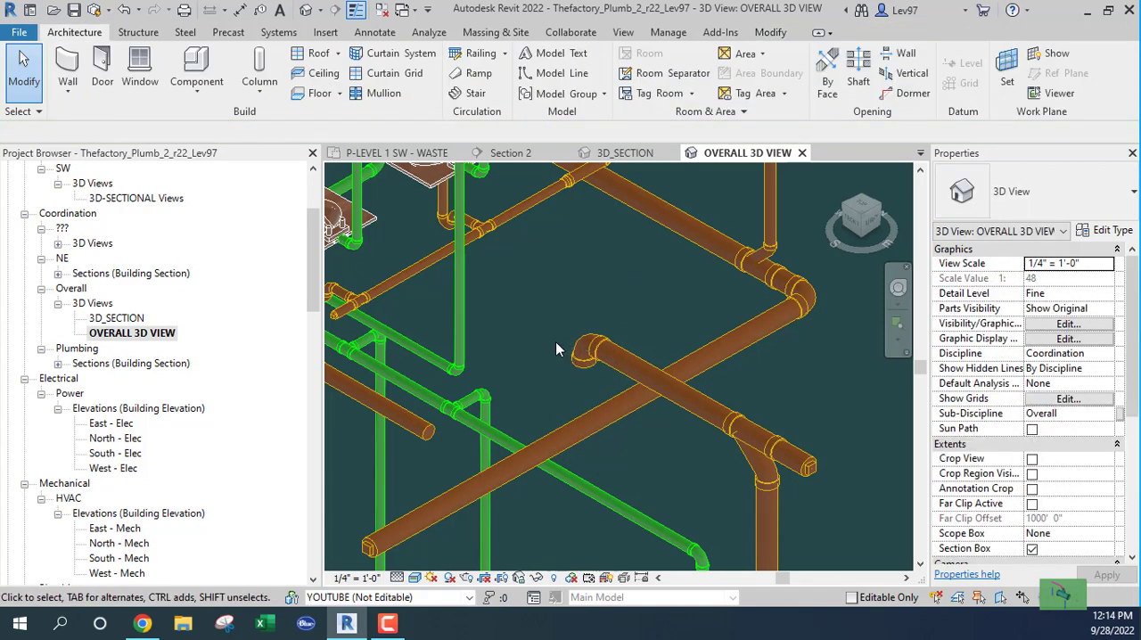
left_click(586, 350)
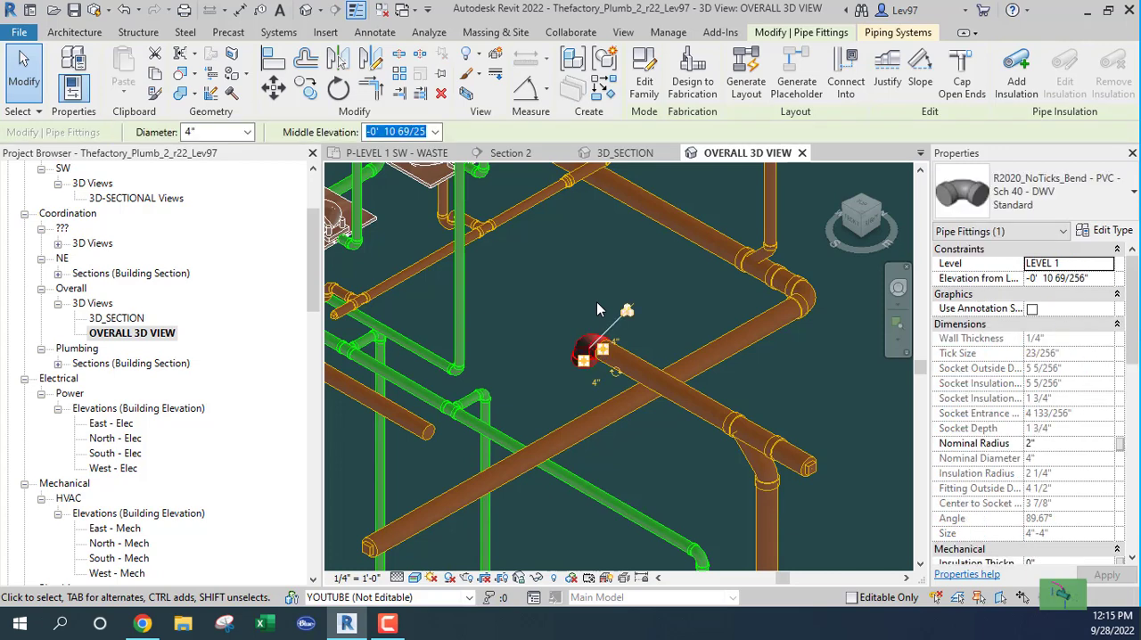
key("Delete")
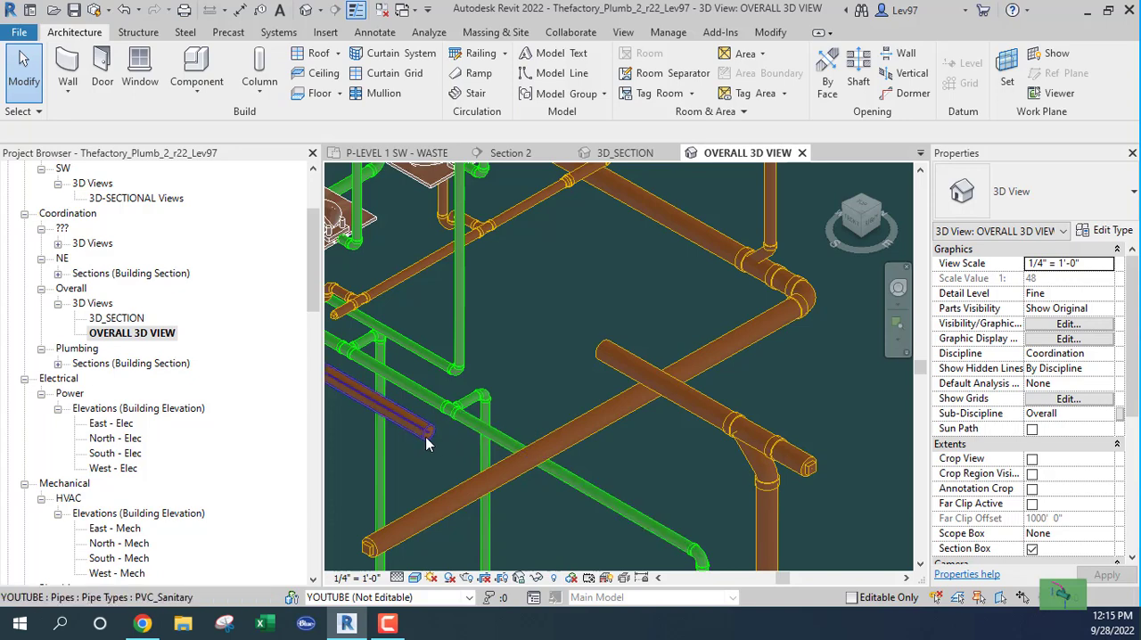
- Delete the lavatory line's 2" vertical drop, along with its wye on the 4" main and its upper elbow
middle_click_drag(648, 335, 630, 349)
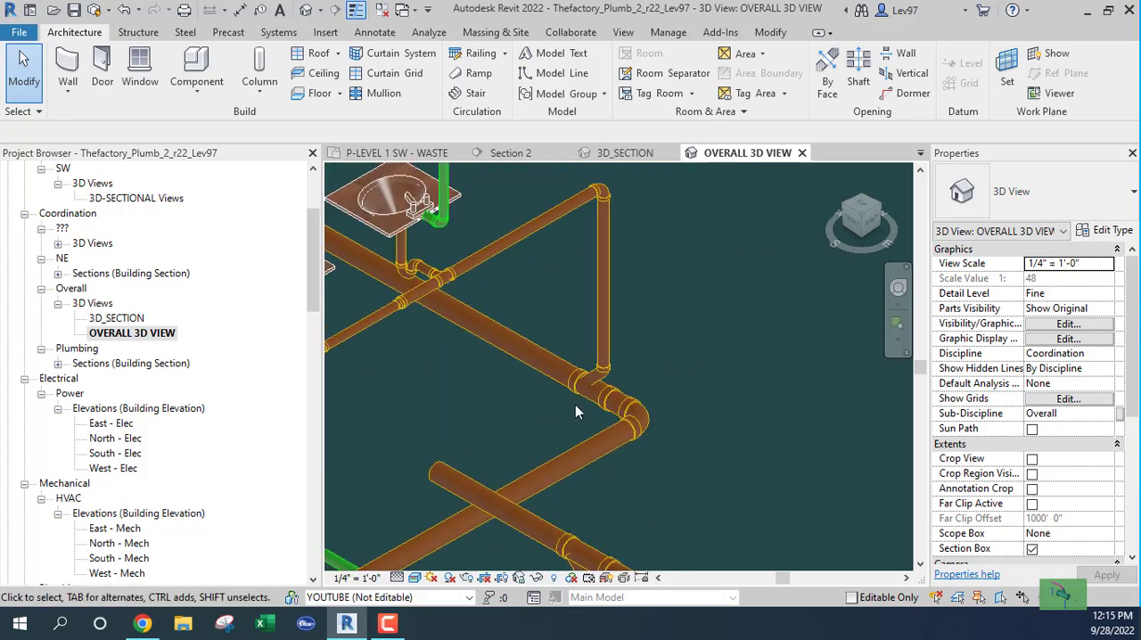
left_click(602, 306)
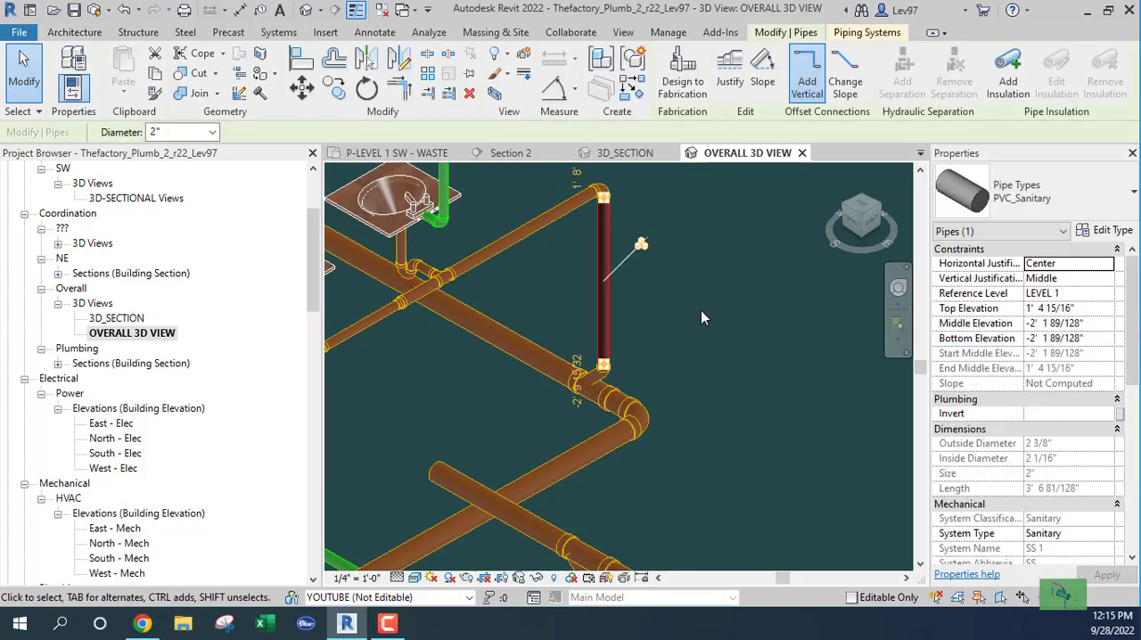
key("Delete")
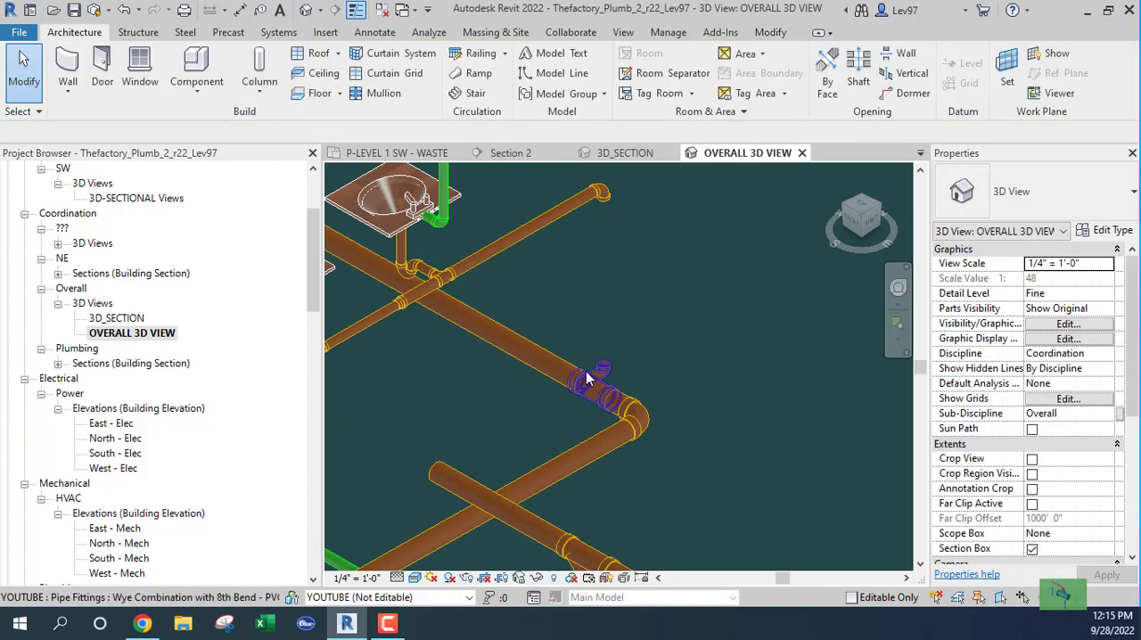
left_click(600, 367)
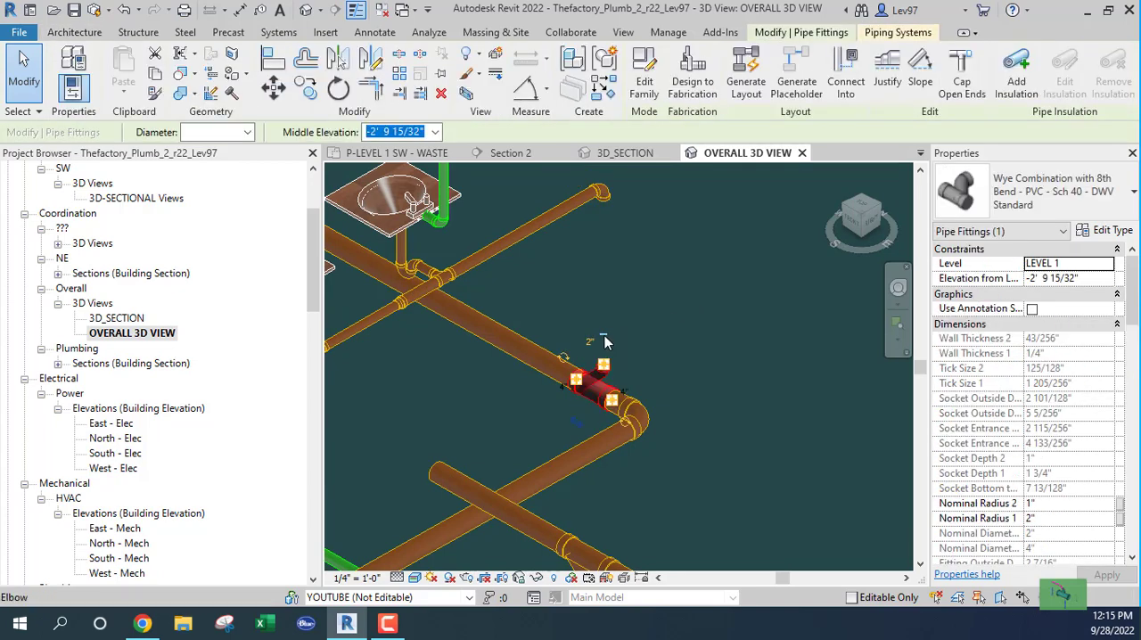
key("Delete")
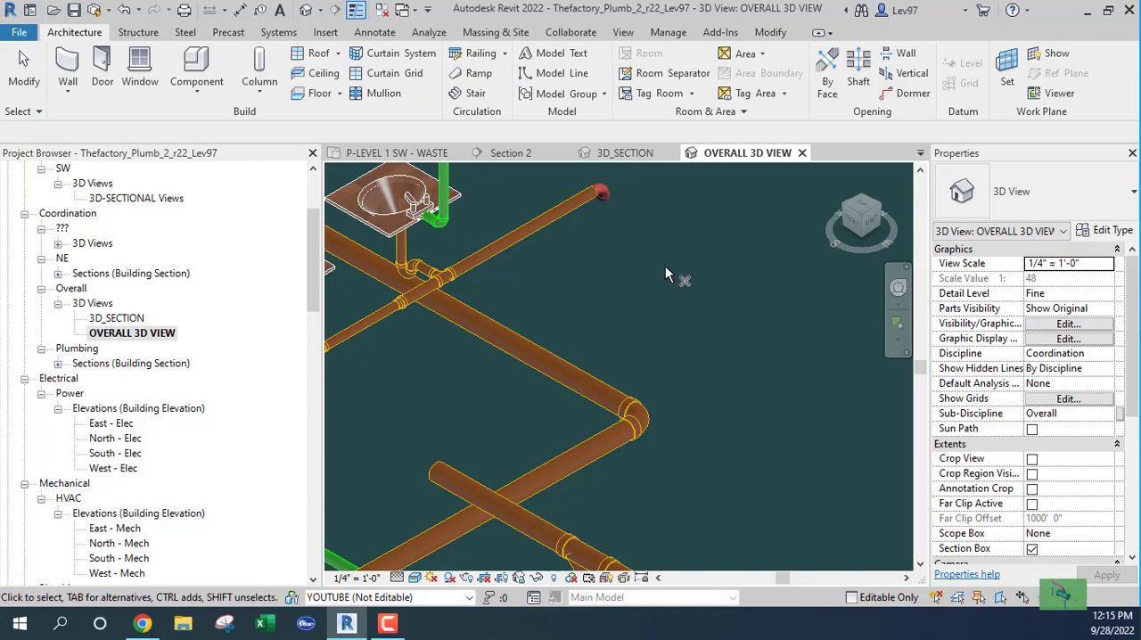
- Delete the short vertical pipe, reducing sanitary tee and elbow joining the lavatories' 4" main to the toilets' waste main
middle_click_drag(635, 303, 790, 525)
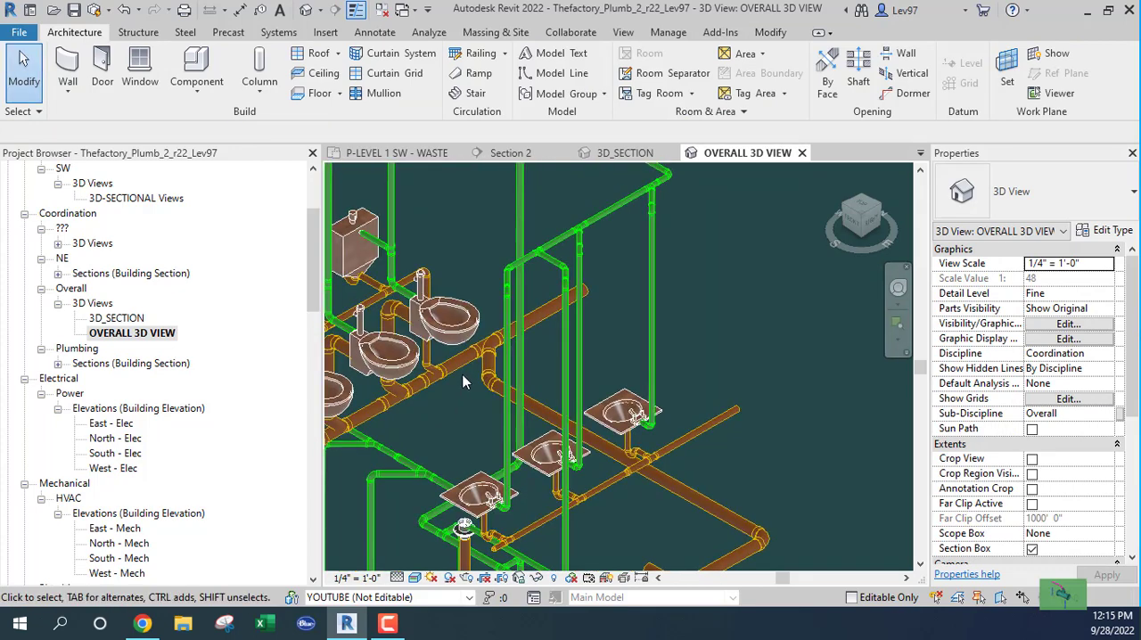
scroll(455, 410, "up", 3)
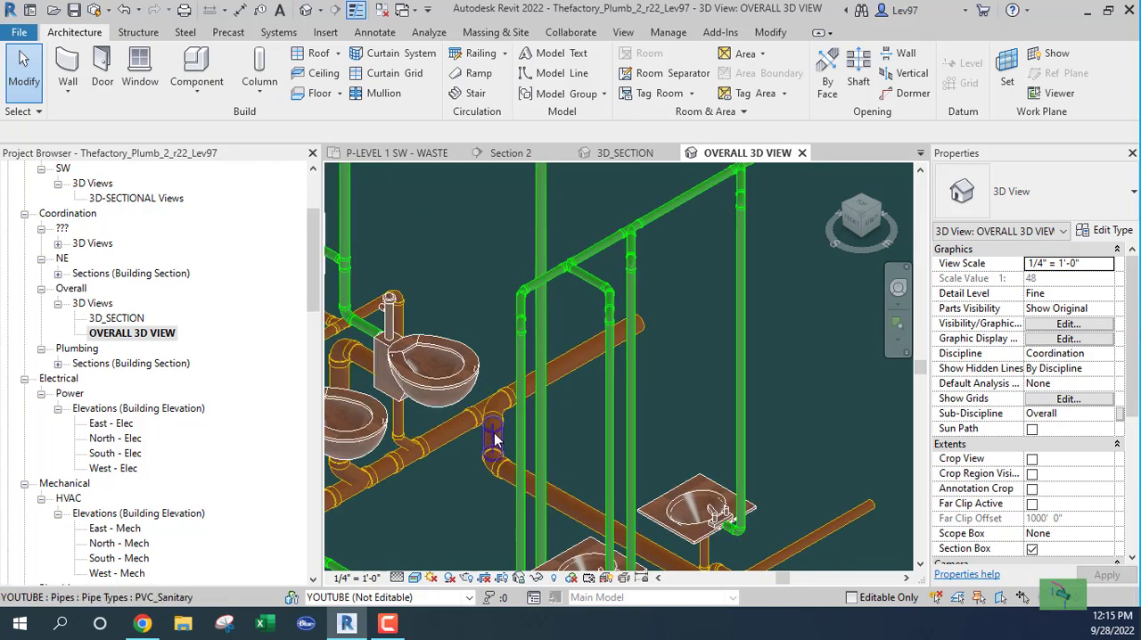
left_click(464, 441)
key("Delete")
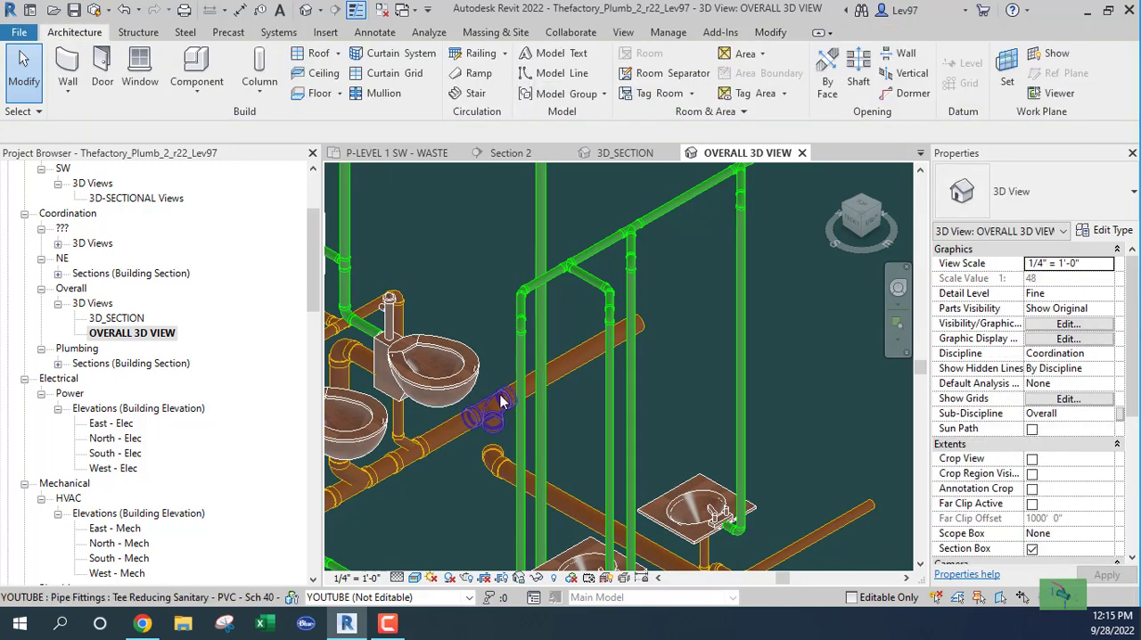
left_click(469, 450)
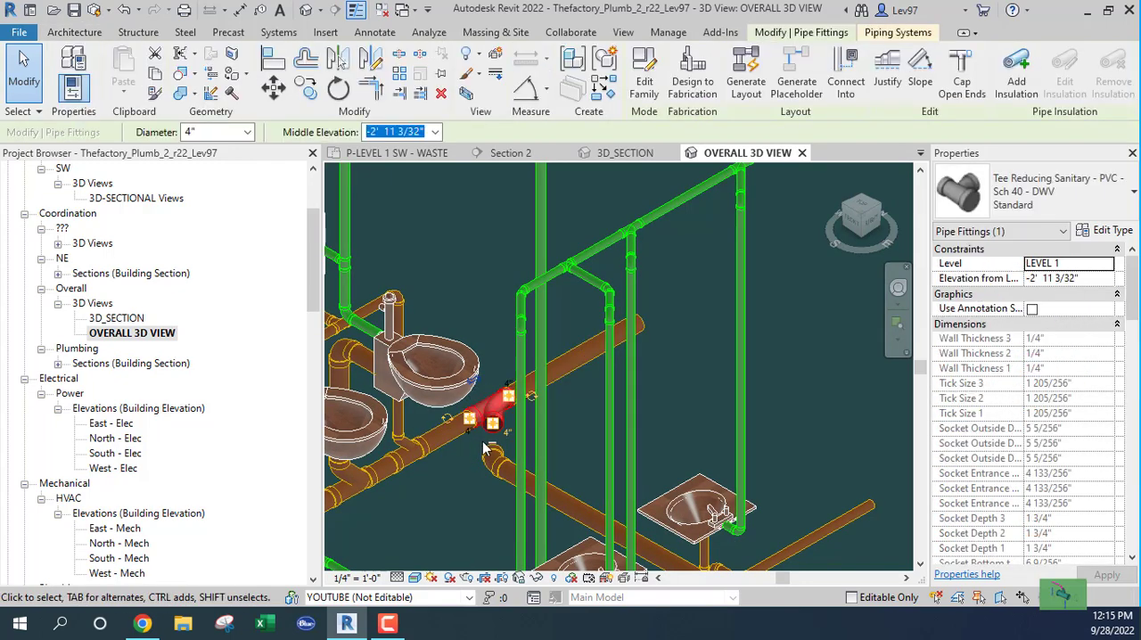
scroll(486, 448, "up", 5)
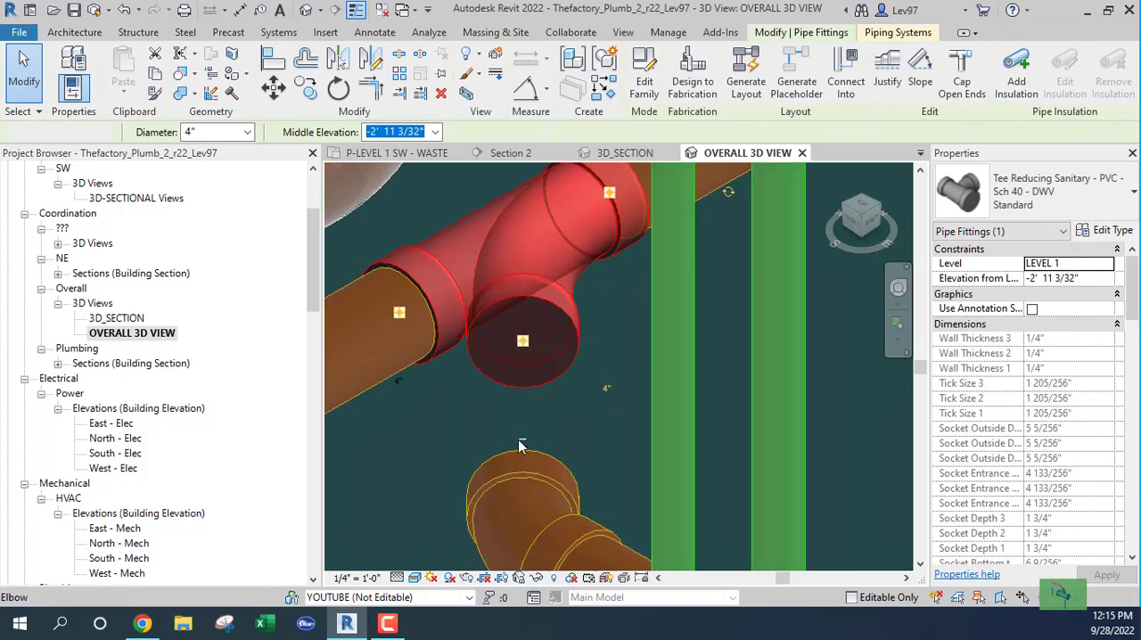
left_click(459, 438)
scroll(459, 438, "down", 5)
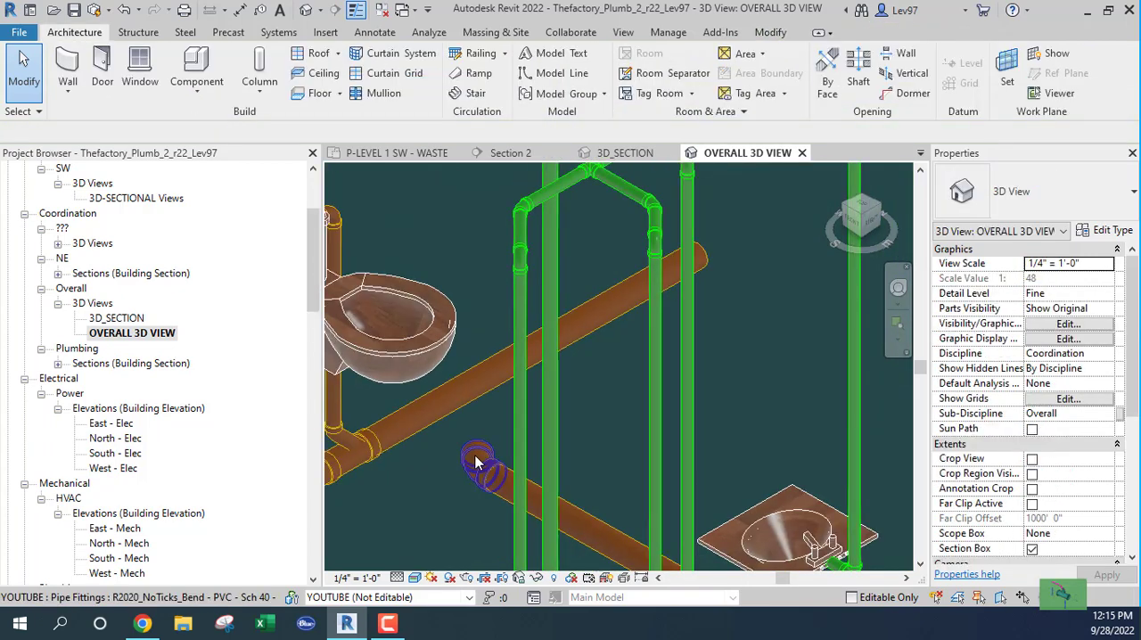
left_click(477, 462)
key("Delete")
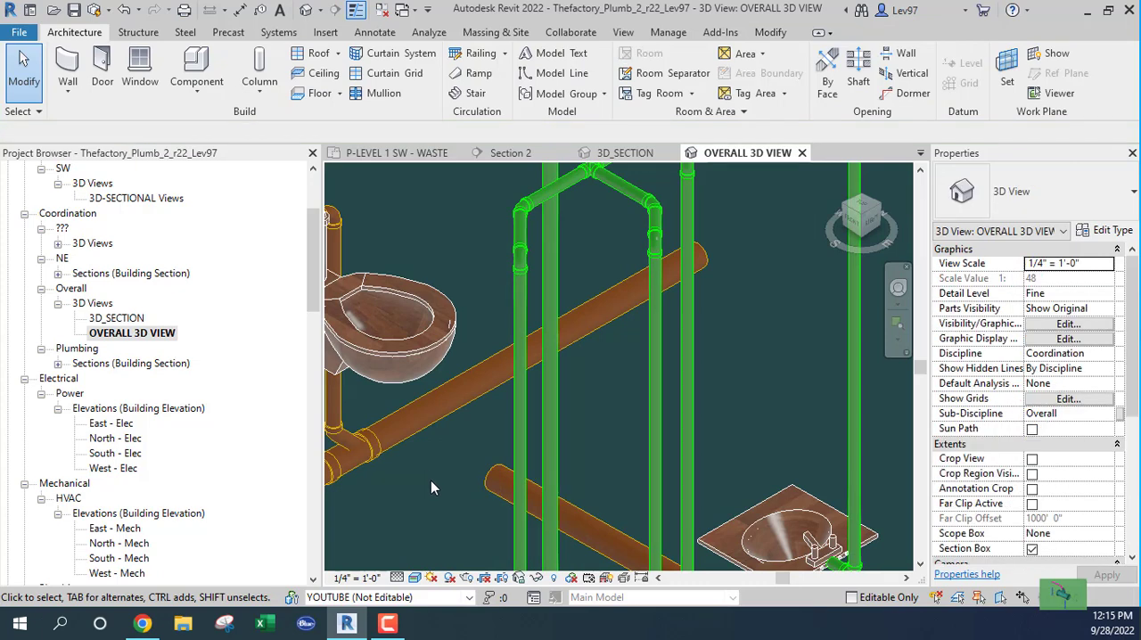
- Look over the disconnected waste runs in 3D and check what Section 2 shows
scroll(430, 488, "down", 5)
scroll(648, 487, "up", 3)
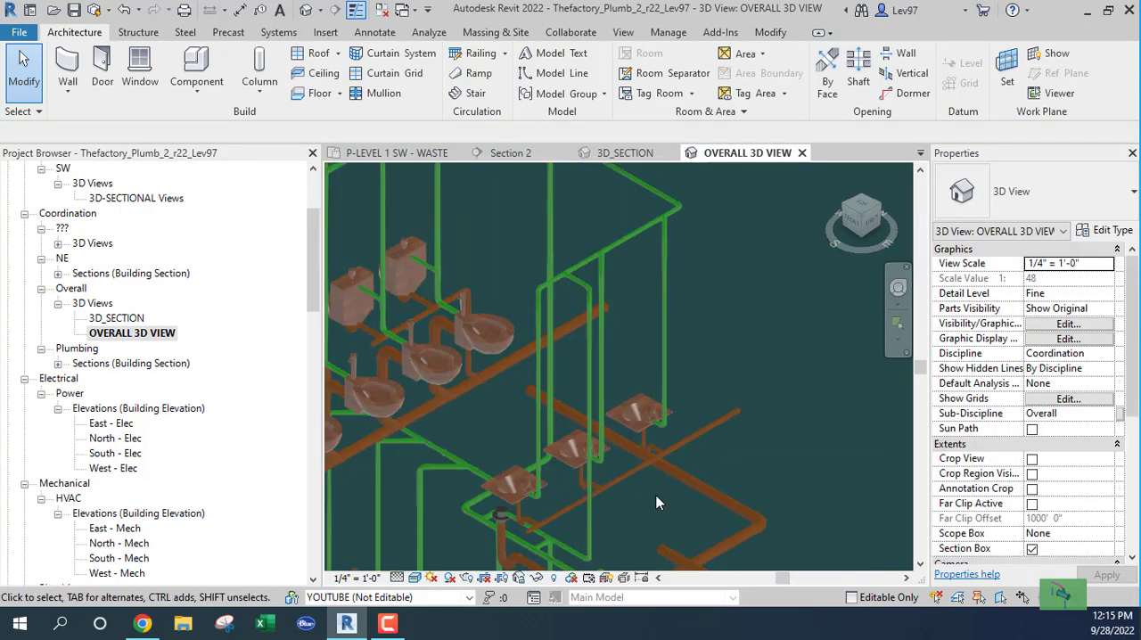
middle_click_drag(656, 496, 665, 390)
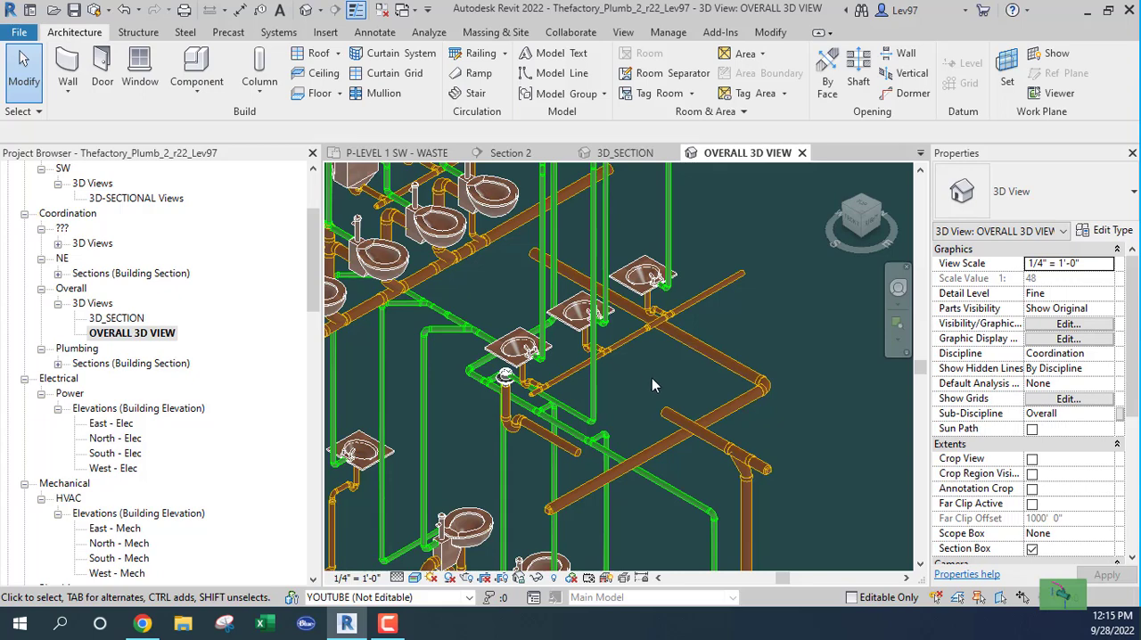
left_click(511, 153)
scroll(629, 314, "down", 3)
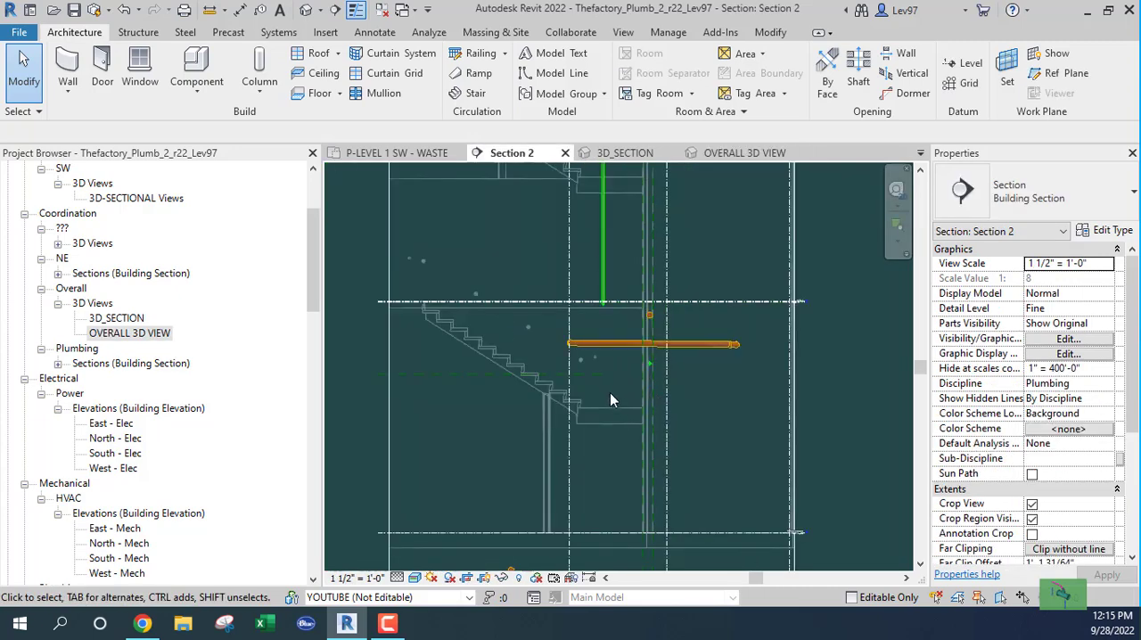
- In the Level 1 SW waste plan, move the Section 2 line west to the lavatories' west edge and open Section 2
left_click(405, 153)
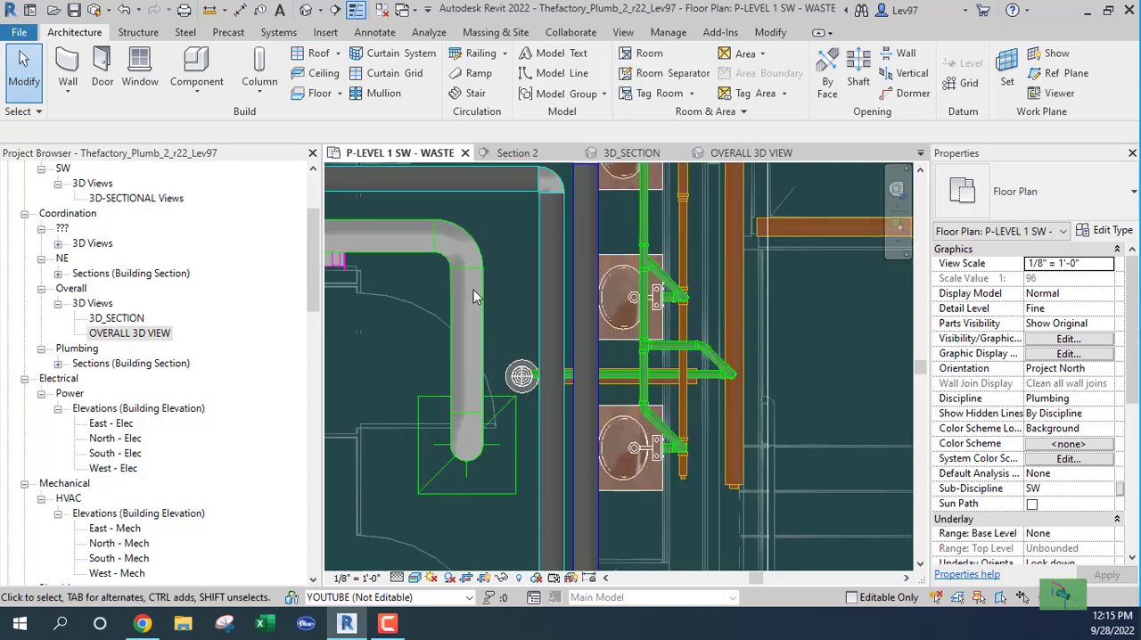
scroll(502, 297, "up", 2)
middle_click_drag(502, 297, 510, 458)
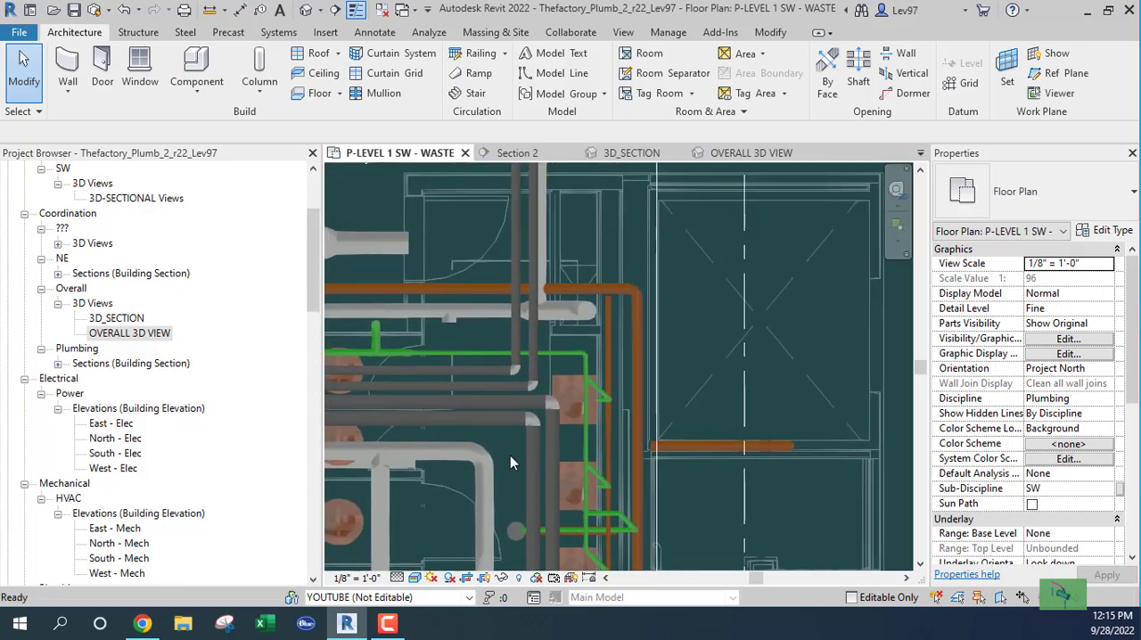
middle_click_drag(527, 394, 551, 324)
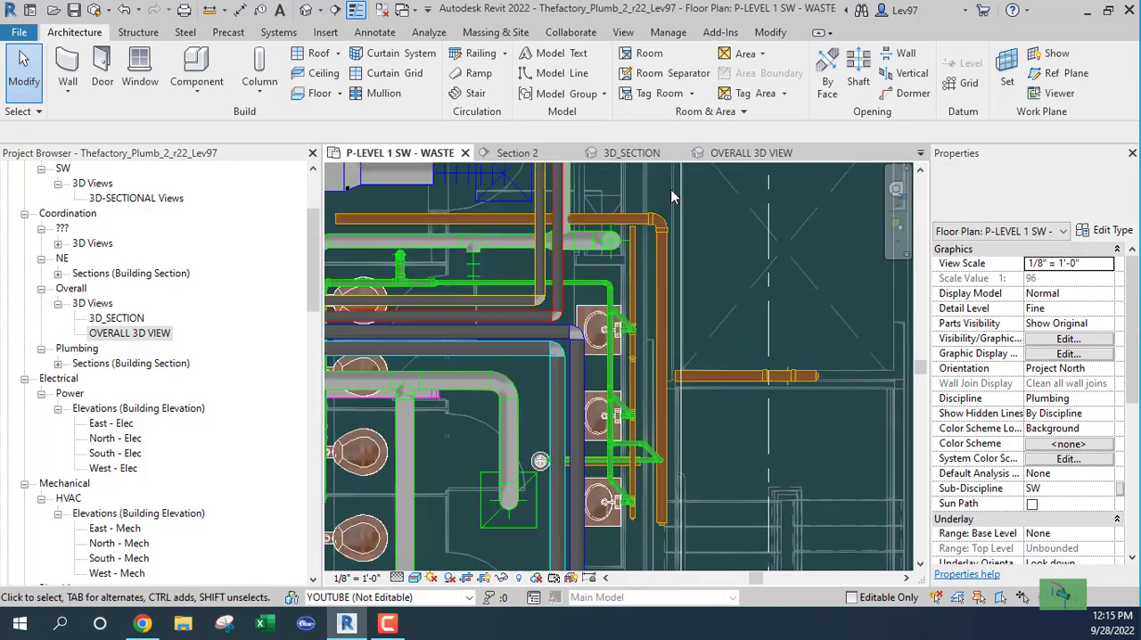
left_click(682, 214)
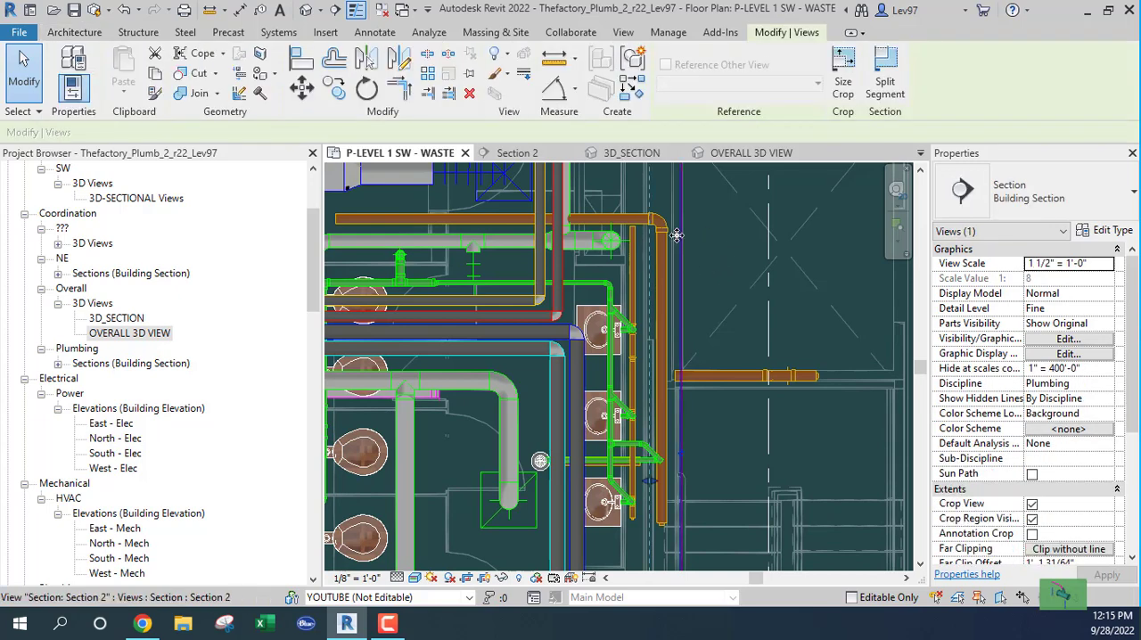
left_click_drag(680, 238, 580, 215)
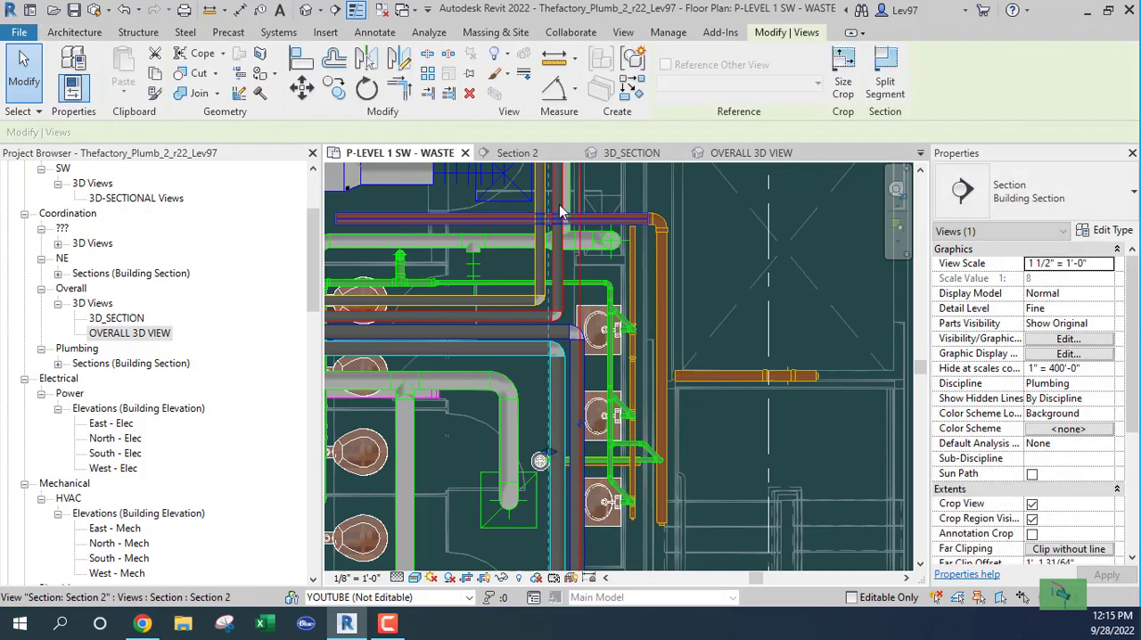
left_click(524, 155)
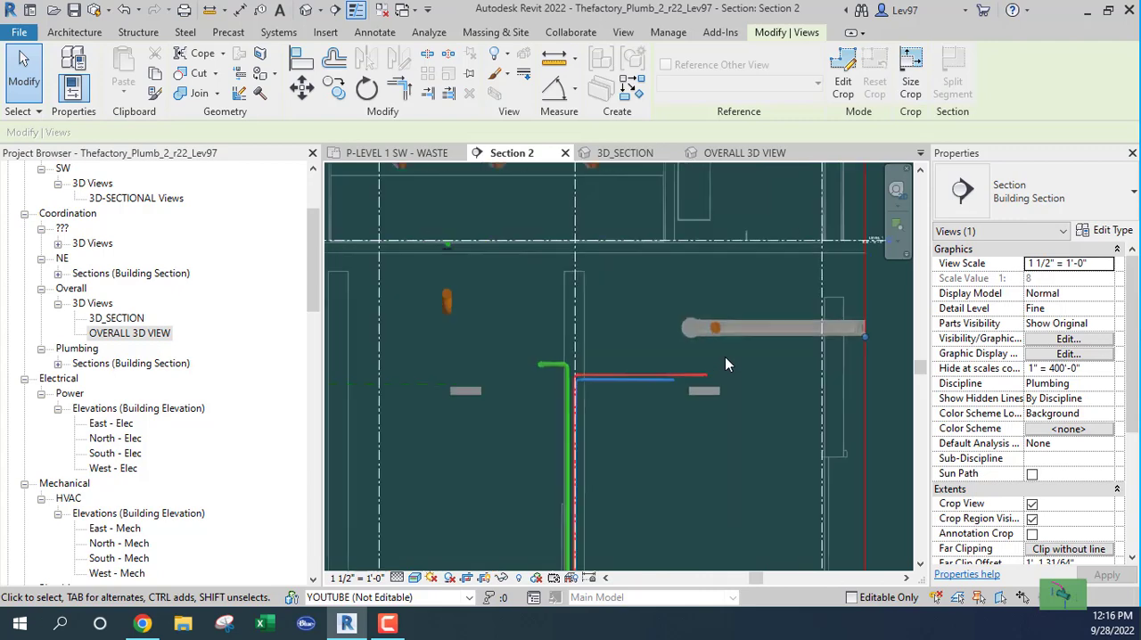
- In Section 2, nudge the lavatories' 4" main up above the duct to a middle elevation of -1' 10 115/128"
scroll(725, 357, "up", 3)
left_click(719, 306)
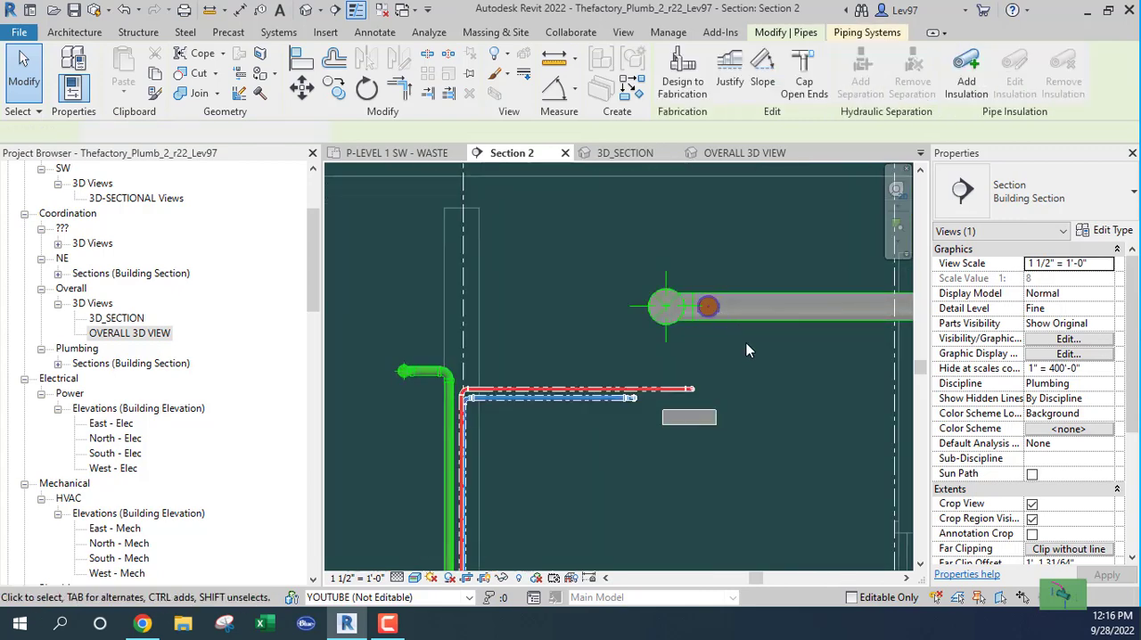
key("Up")
key("Up")
key("Up")
key("Up")
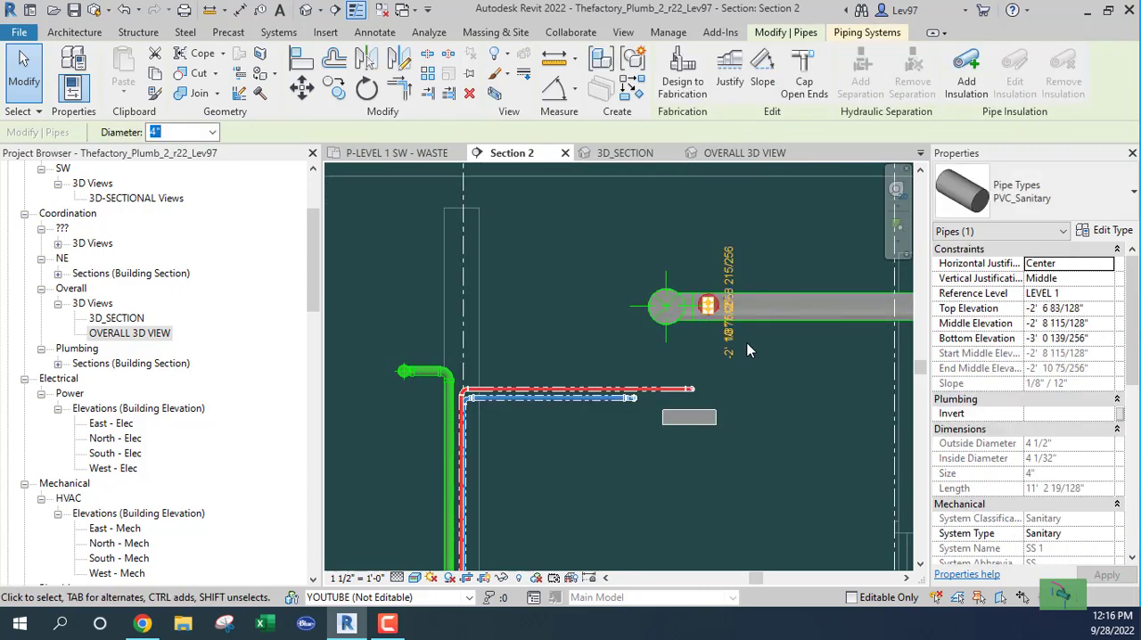
key("Up")
key("Up")
key("Up")
key("Up")
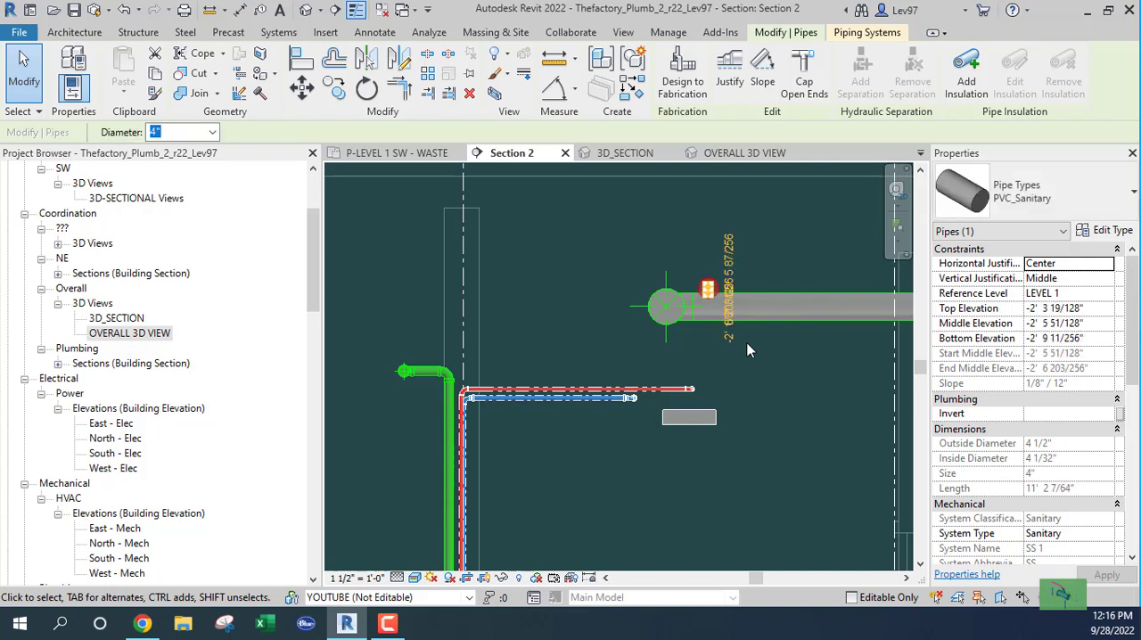
key("Up")
key("Up")
key("Up")
key("Up")
key("Up")
key("Up")
key("Up")
key("Up")
key("Up")
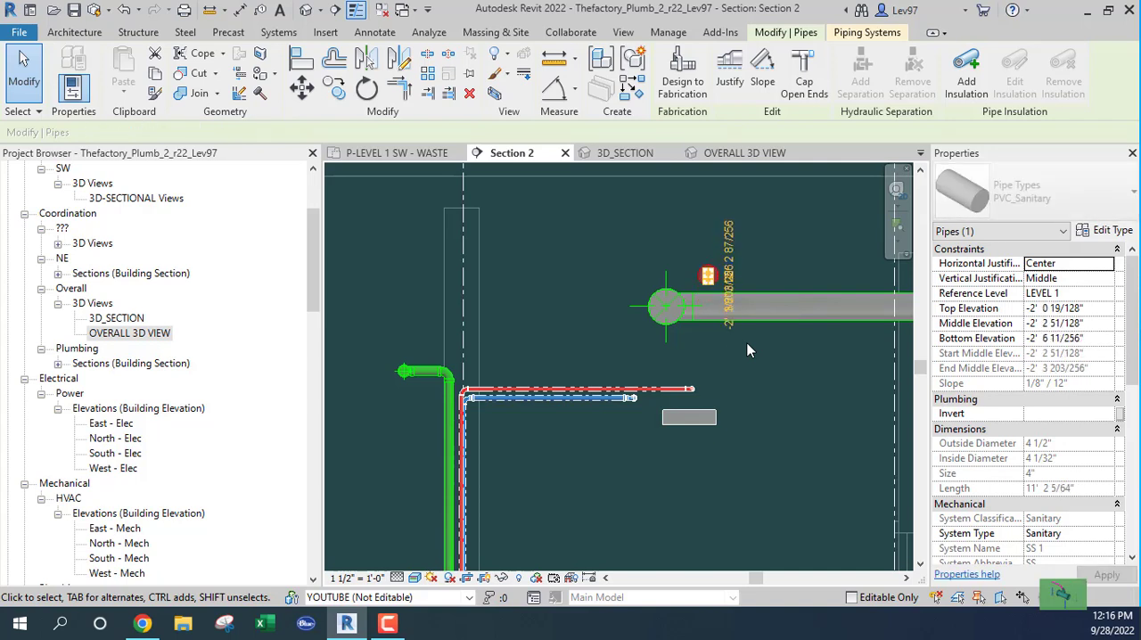
key("Up")
key("Up")
key("Up")
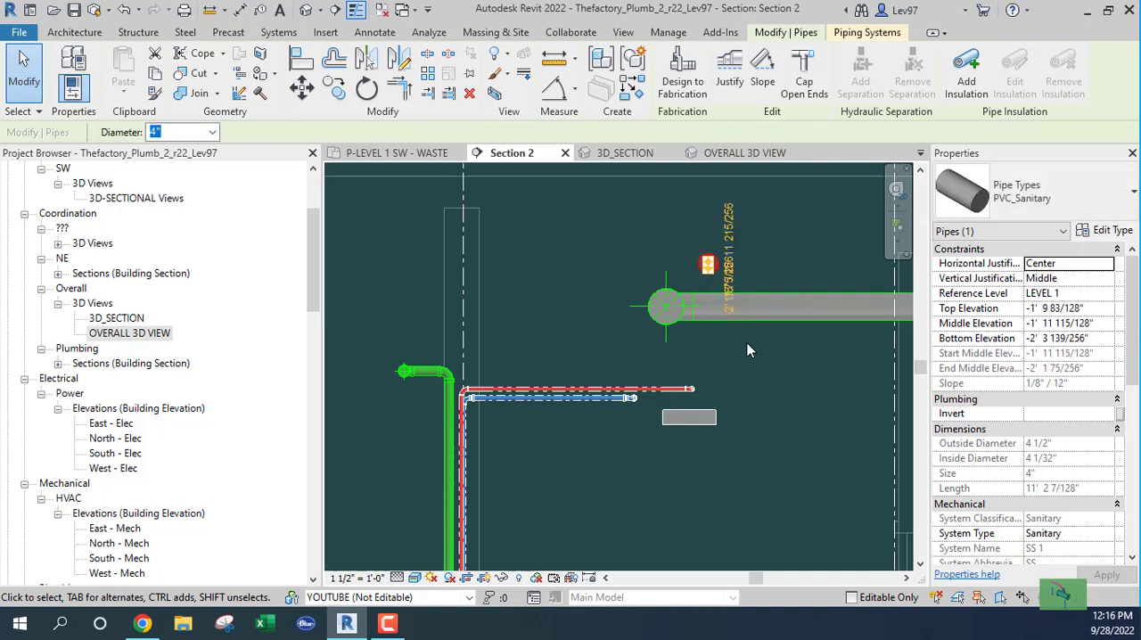
key("Up")
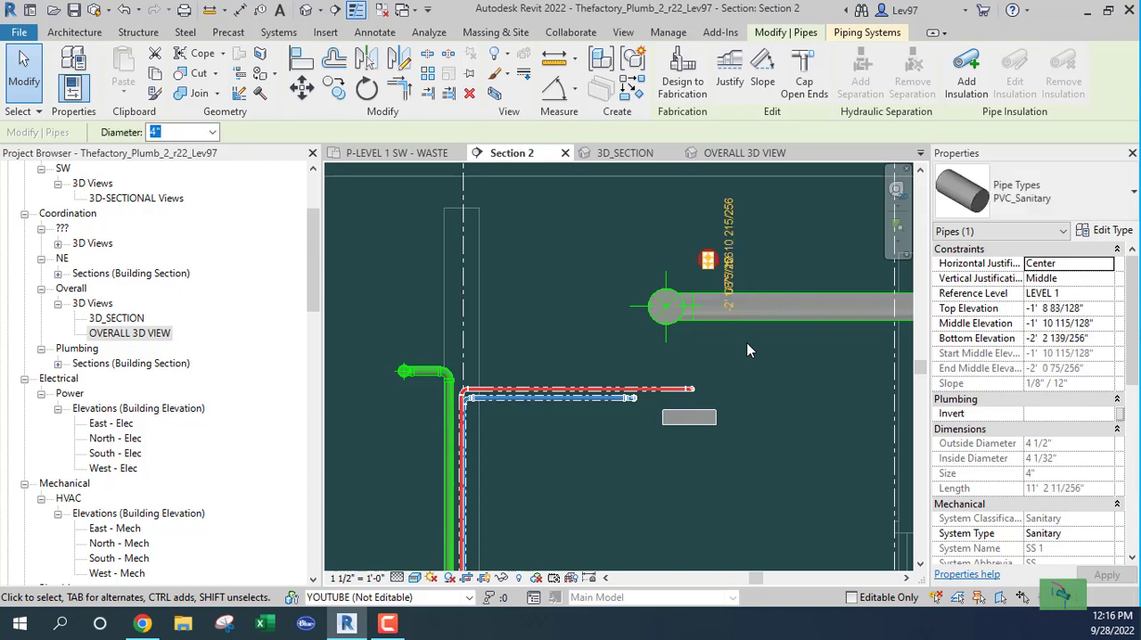
left_click(747, 351)
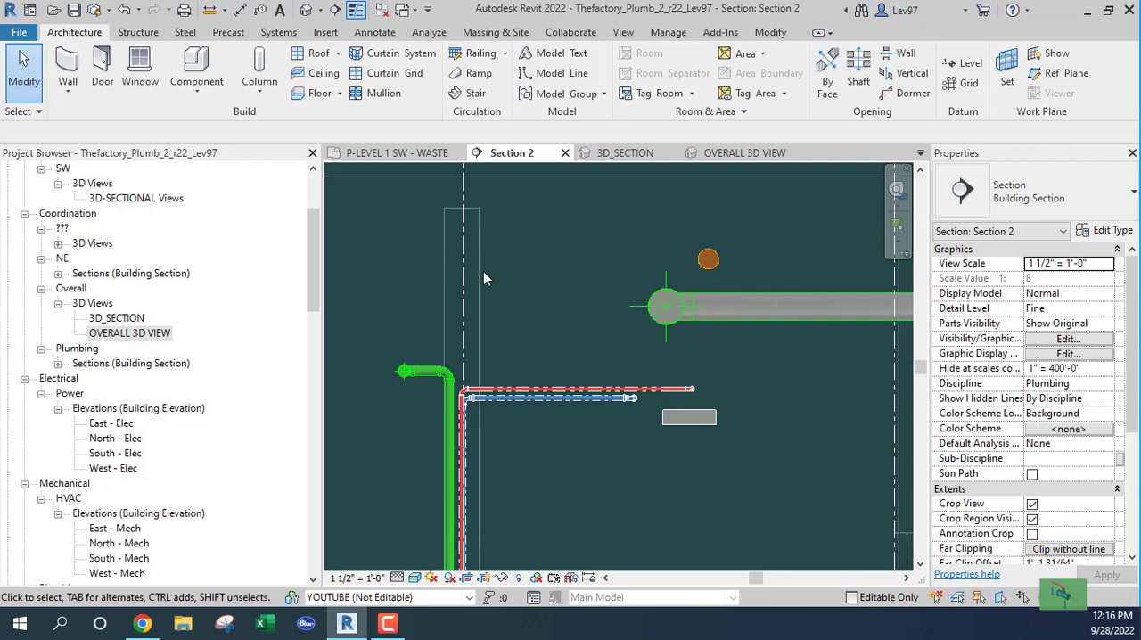
- In the Level 1 SW waste plan, rotate the Section 2 line 90° about a centre placed on the line
left_click(394, 153)
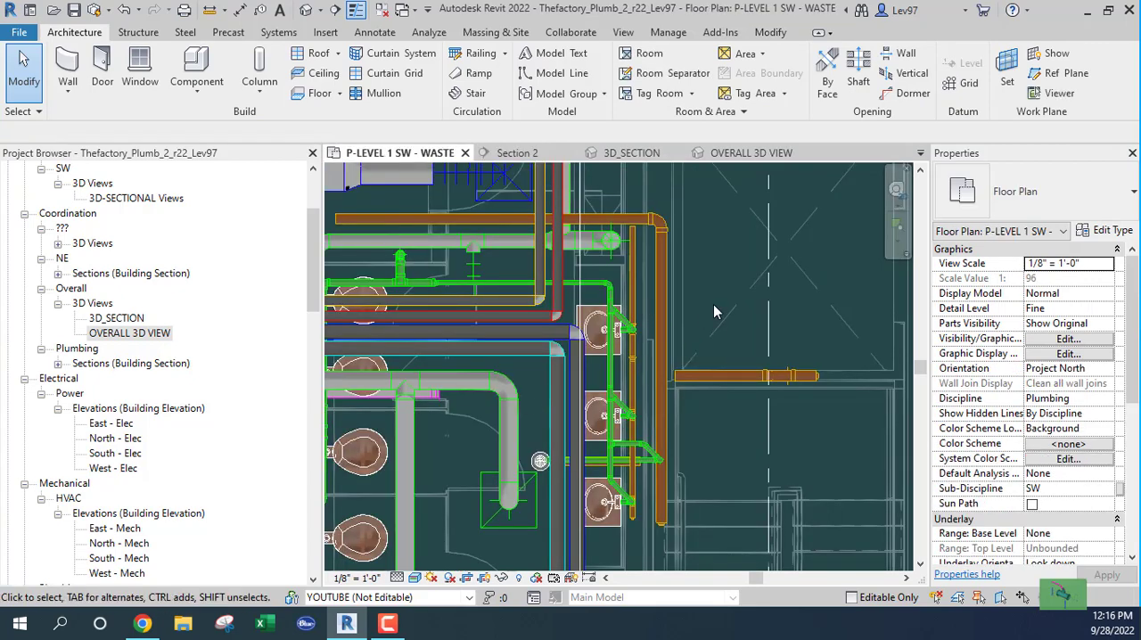
middle_click_drag(714, 312, 791, 378)
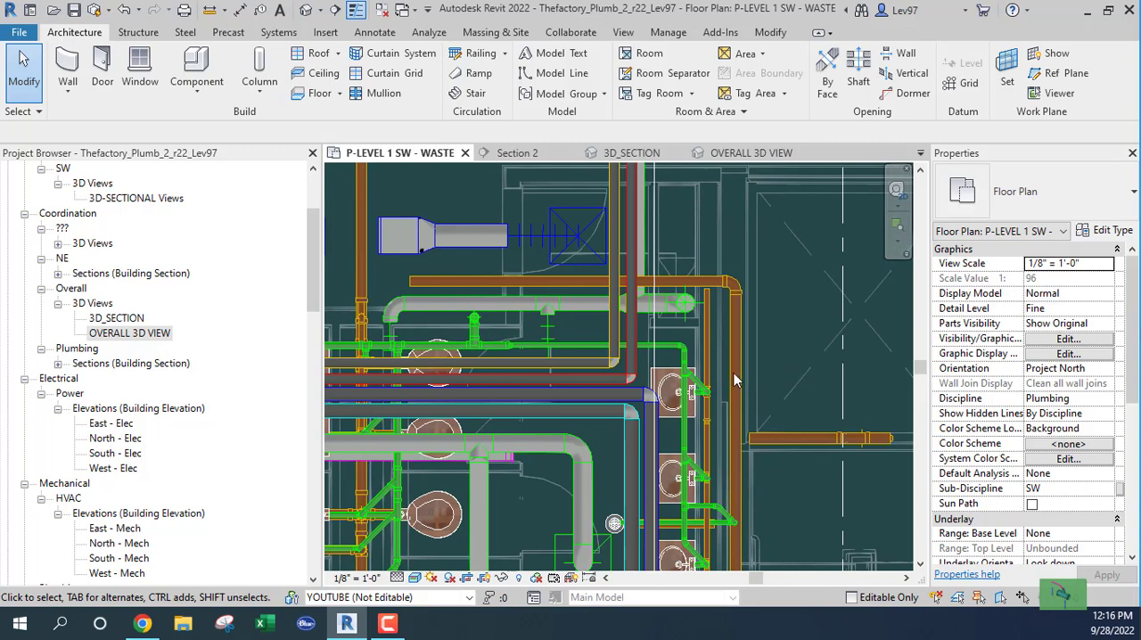
middle_click_drag(501, 294, 499, 374)
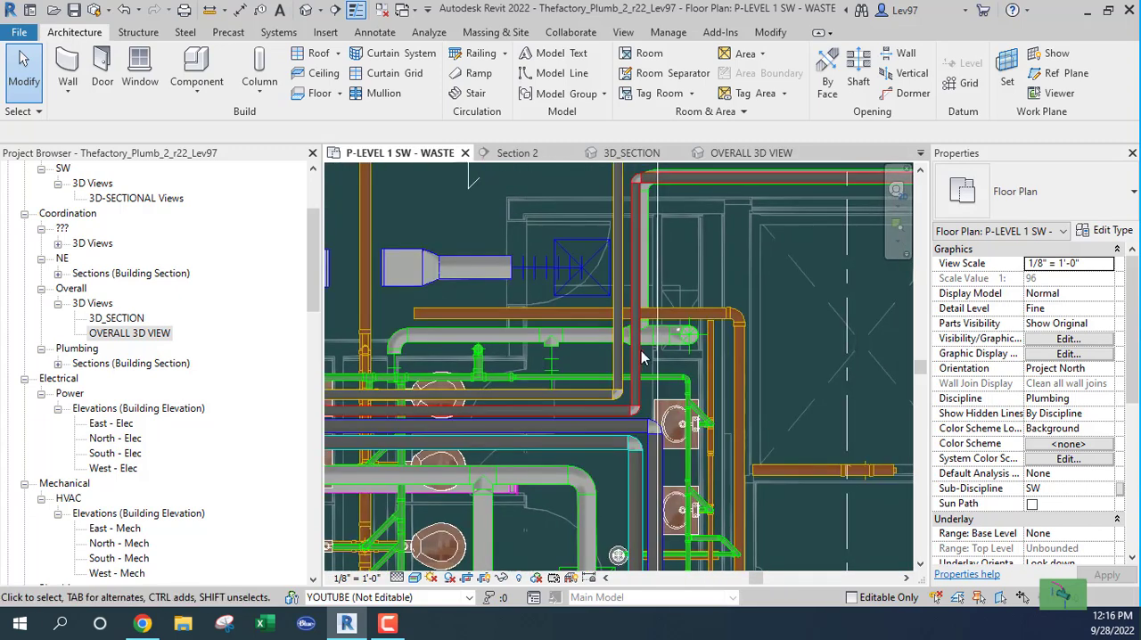
left_click(667, 371)
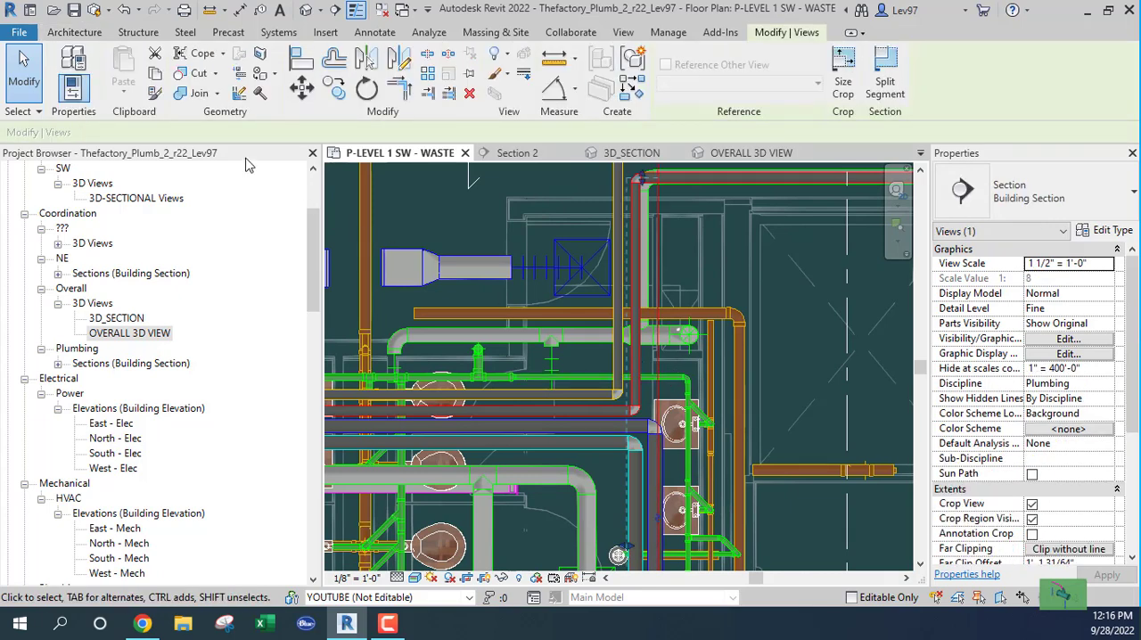
left_click(373, 96)
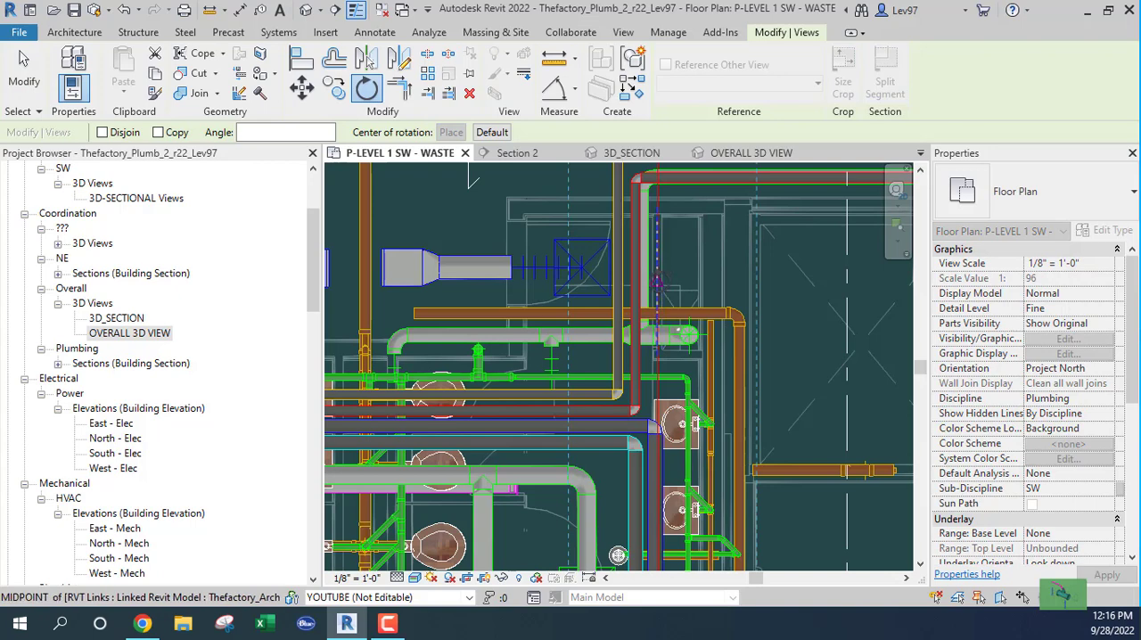
left_click(658, 282)
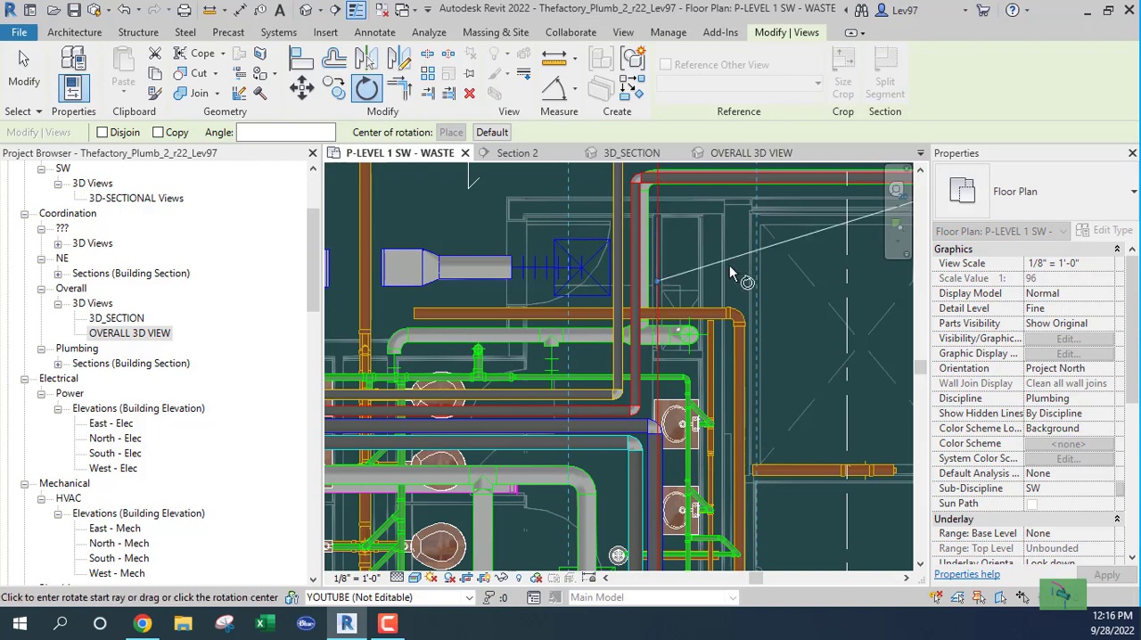
left_click(799, 289)
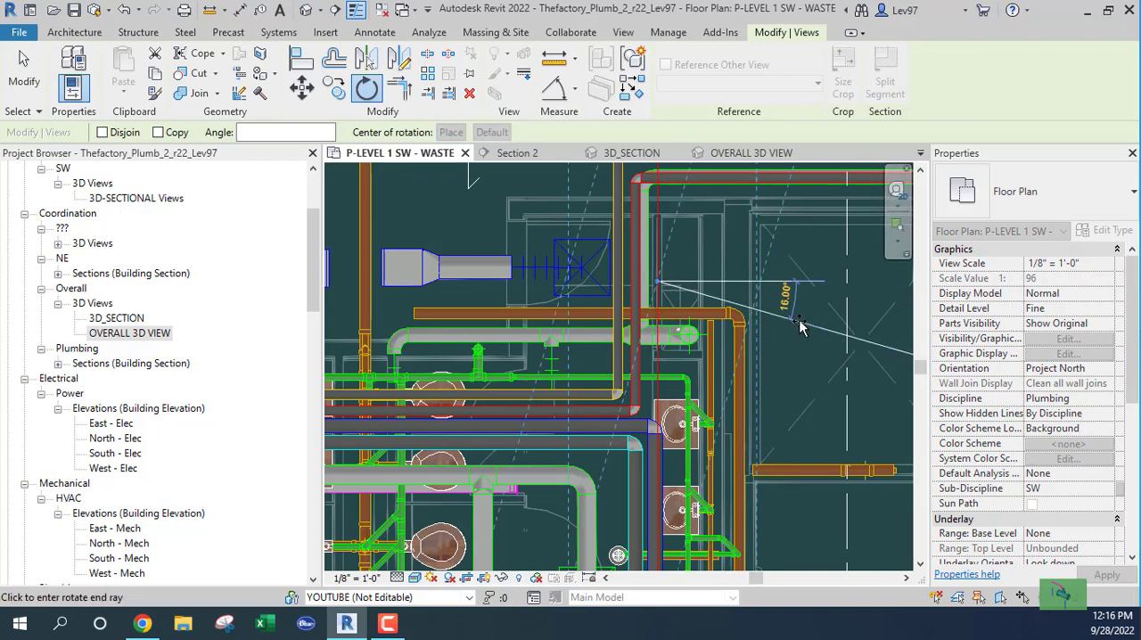
type("90")
key("Return")
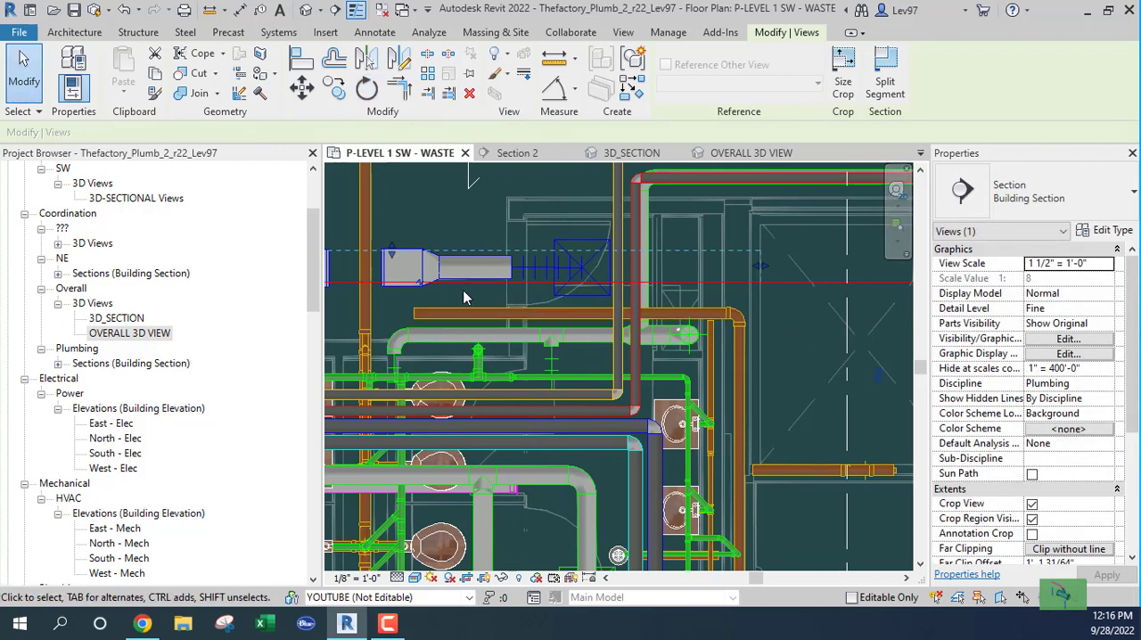
- Move the rotated Section 2 line just south of the lavatory main's east-west run, select that run and open Section 2
left_click_drag(455, 286, 438, 326)
left_click(417, 317)
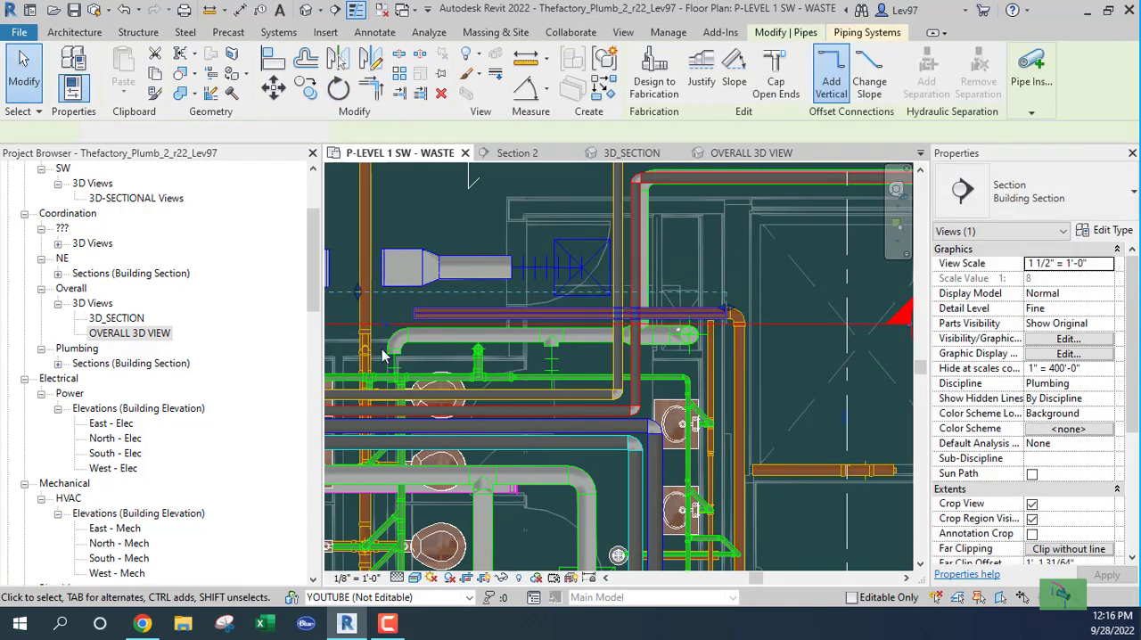
left_click(517, 153)
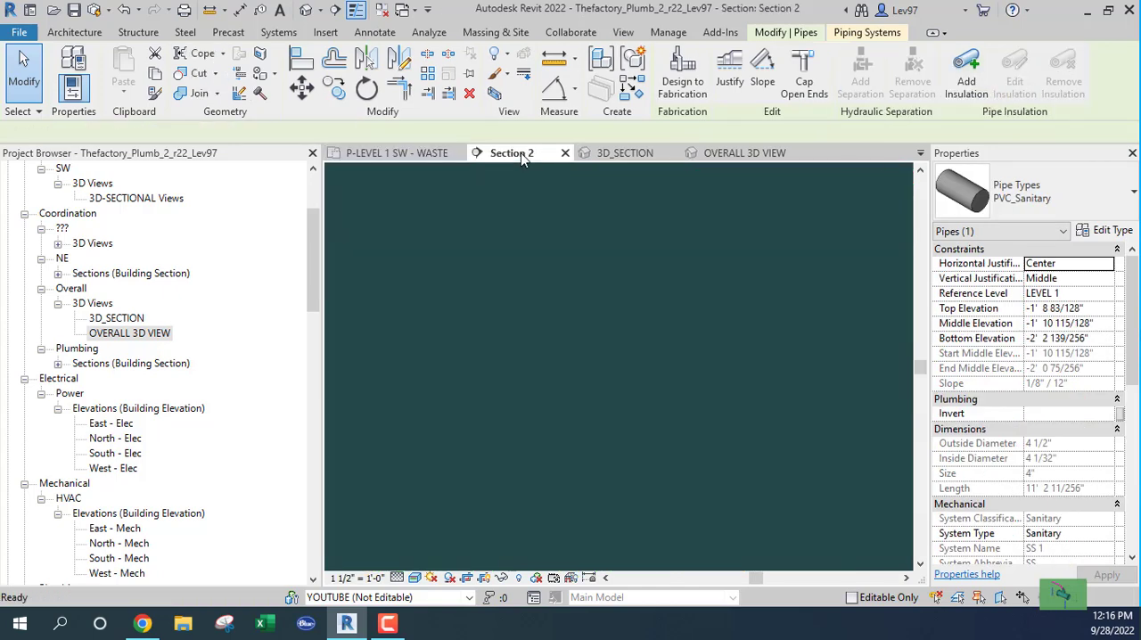
- Draw a 1'-0" vertical 4" pipe down from the open west end of the lavatories' main
middle_click_drag(636, 315, 841, 358)
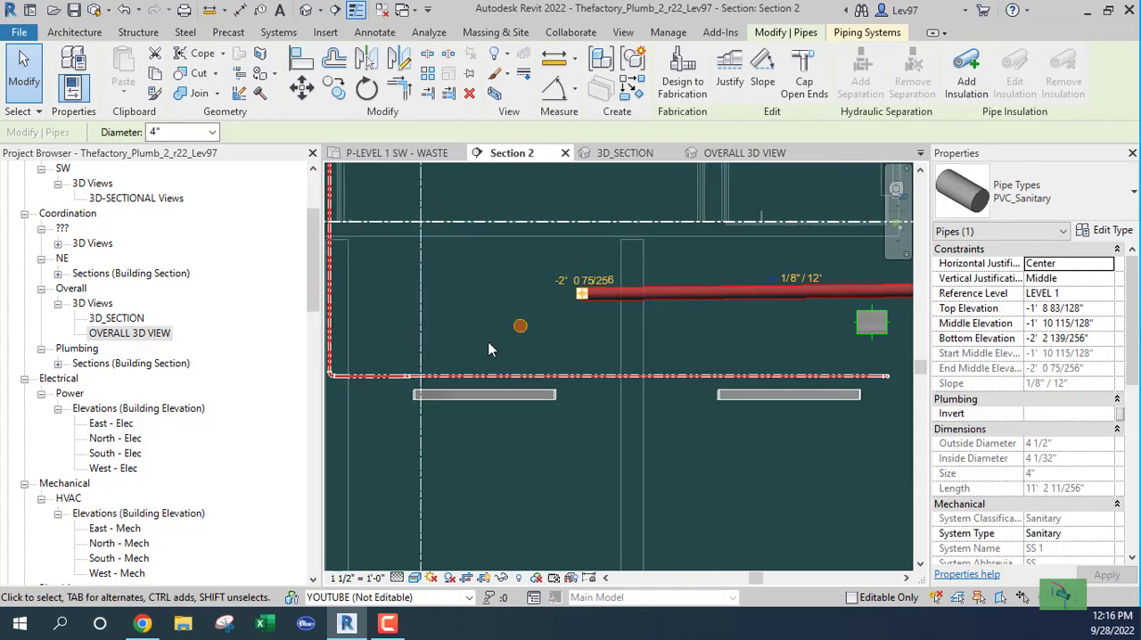
scroll(522, 328, "up", 2)
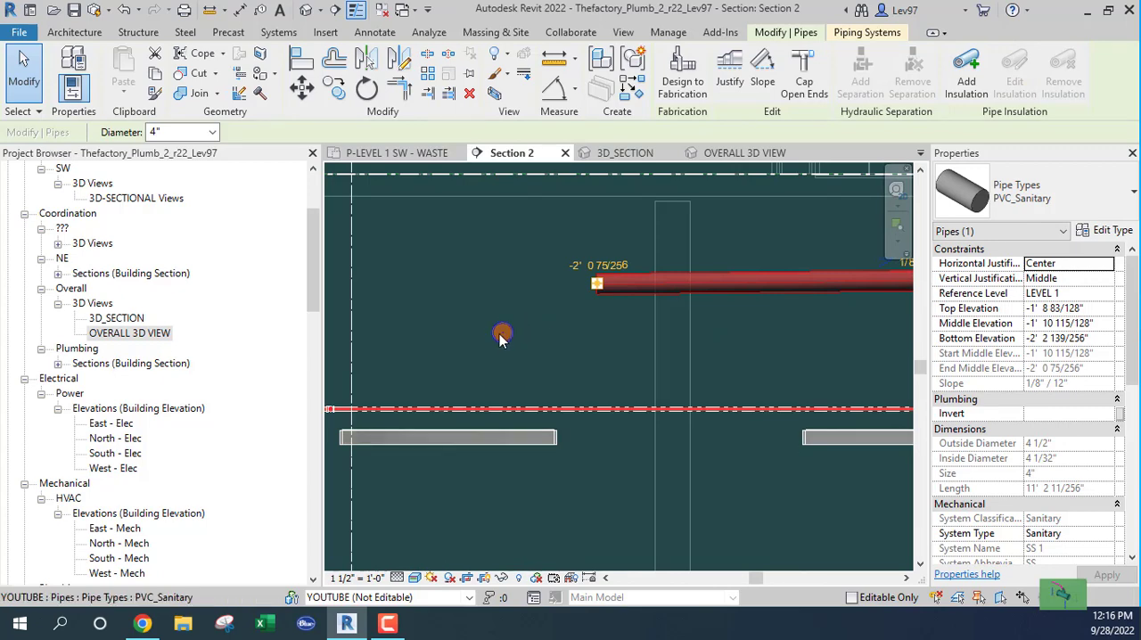
left_click_drag(502, 337, 593, 296)
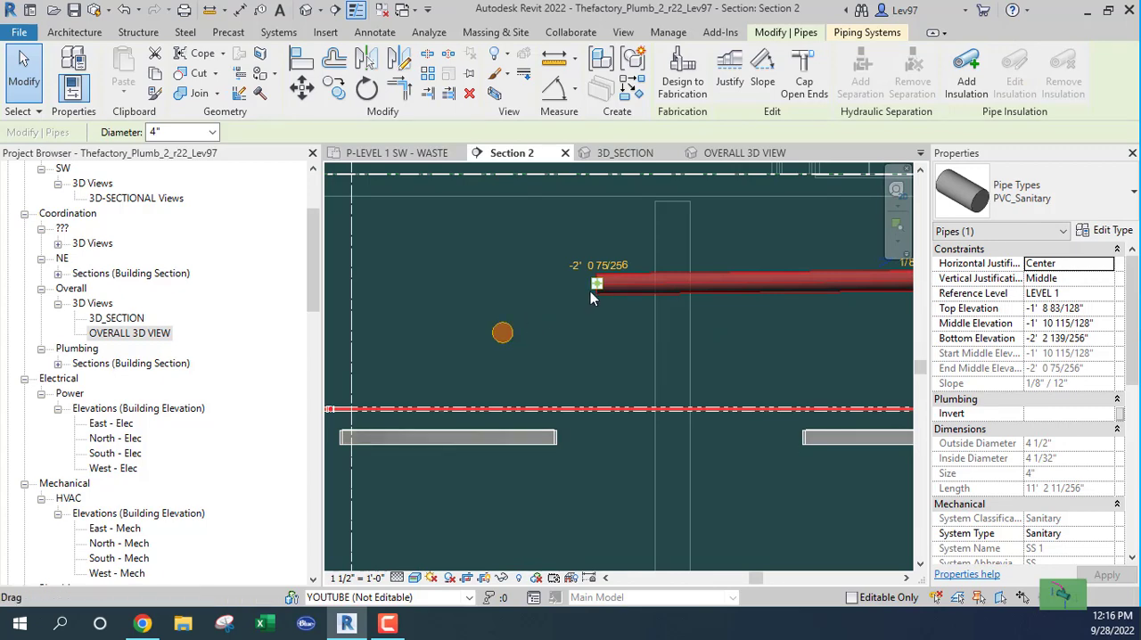
right_click(596, 294)
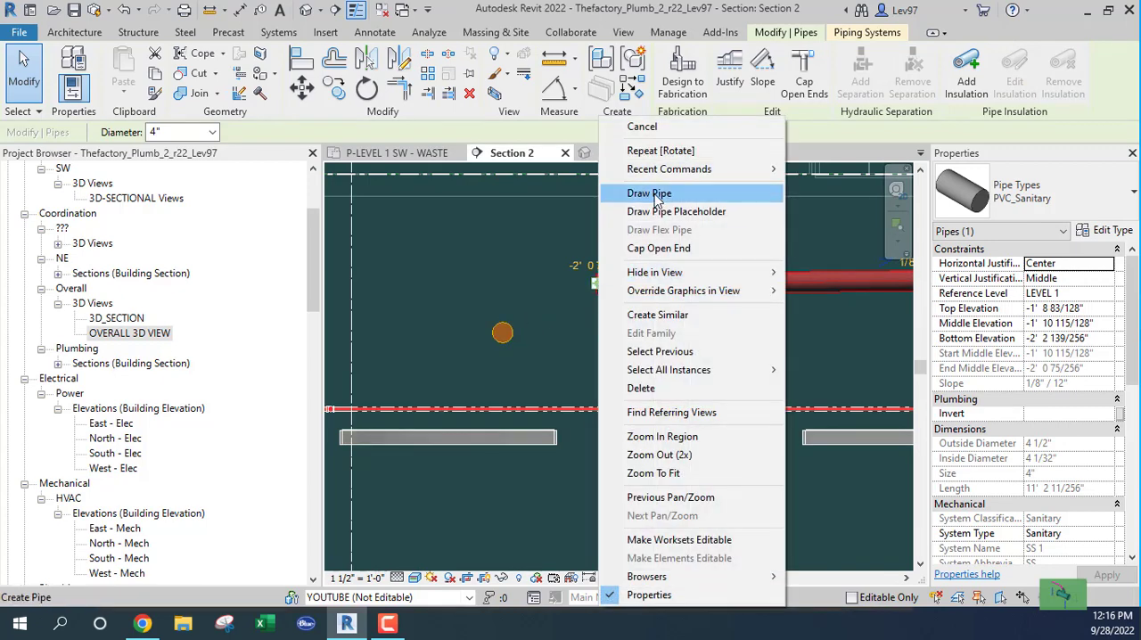
left_click(658, 194)
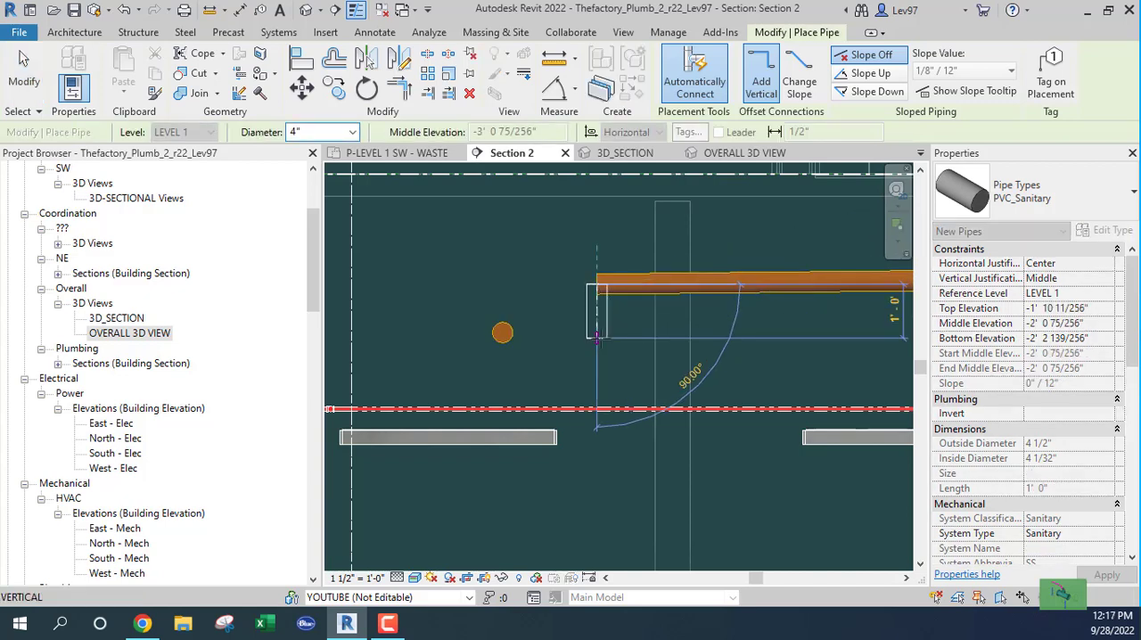
left_click(597, 337)
key("Escape")
key("Escape")
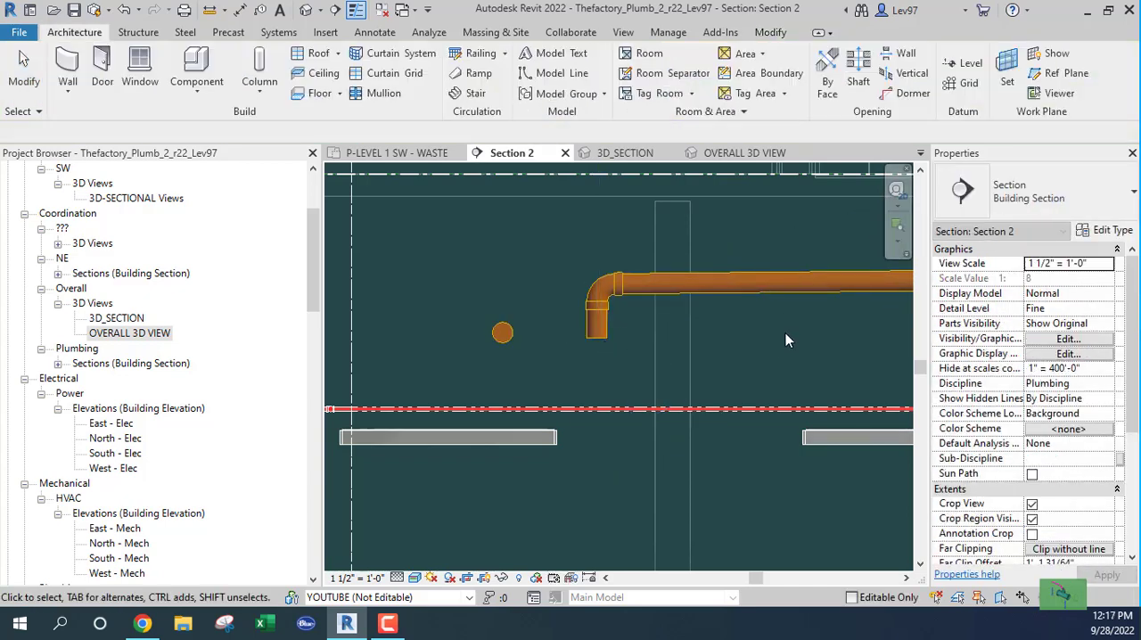
- Nudge the lavatories' 4" main up in Section 2 to a middle elevation of -0' 11 231/256"
middle_click_drag(786, 338, 477, 317)
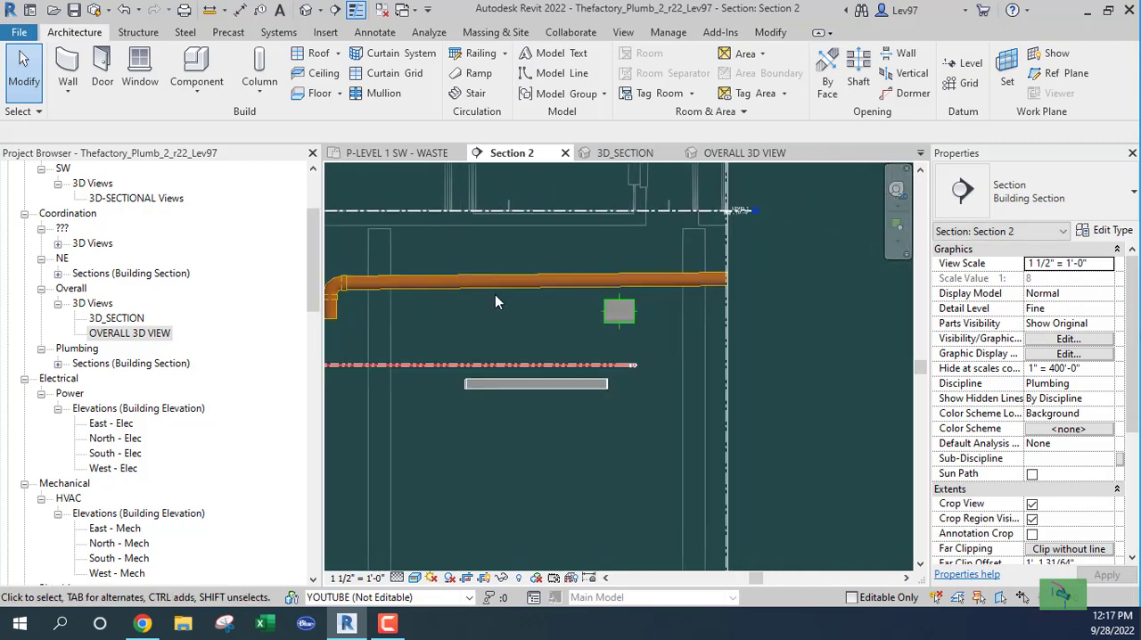
left_click(492, 282)
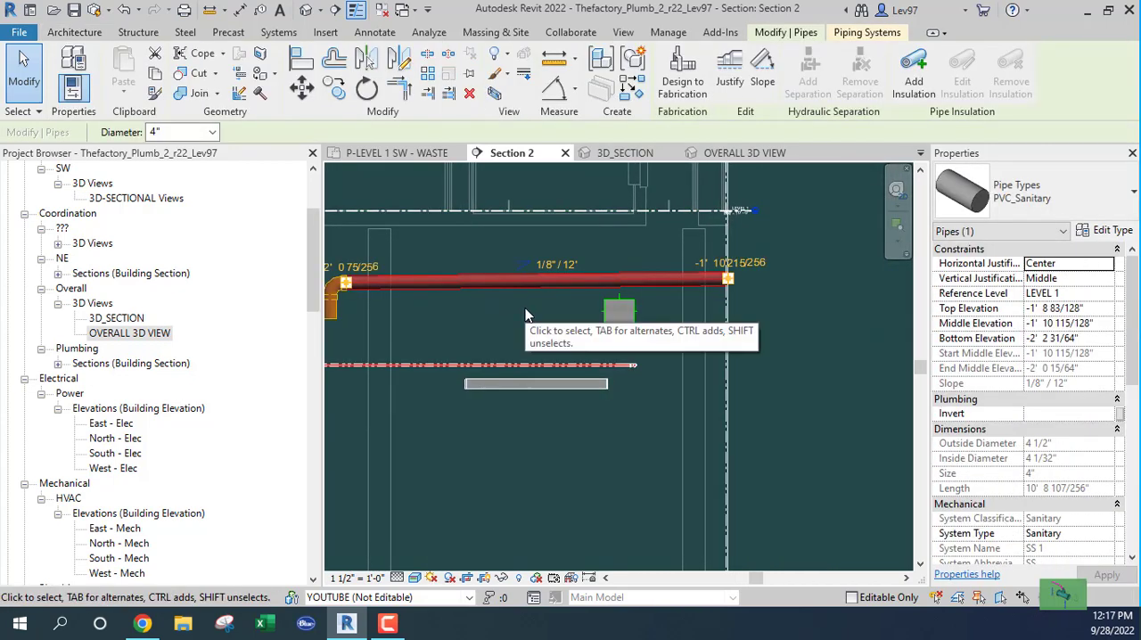
key("Up")
middle_click_drag(467, 326, 622, 328)
key("Up")
key("Up")
key("Up")
key("Up")
key("Up")
key("Up")
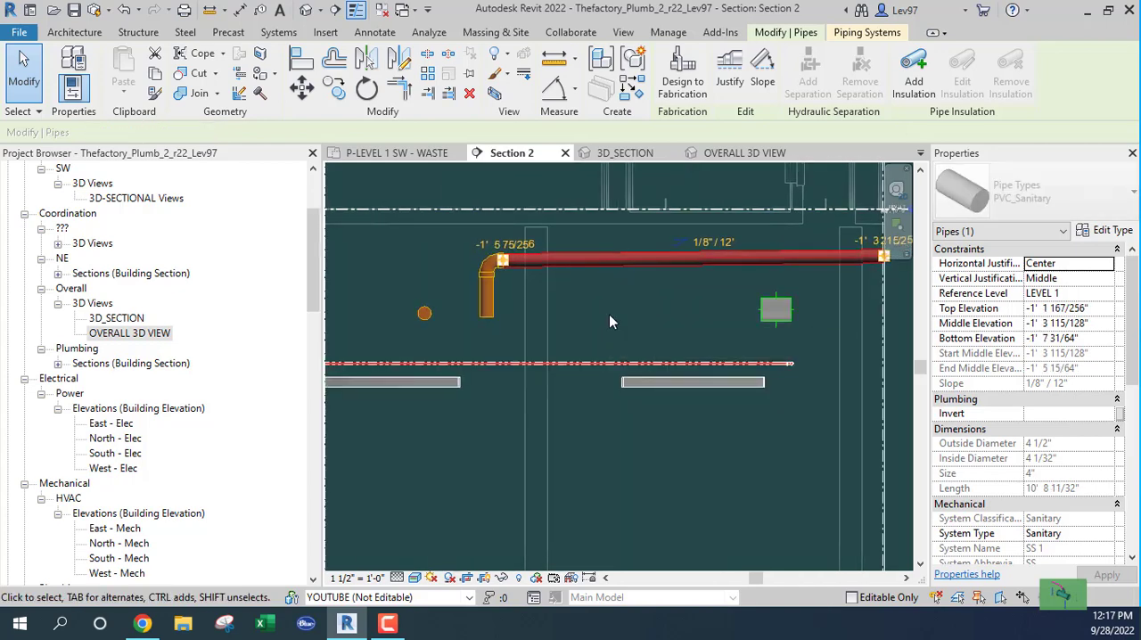
key("Up")
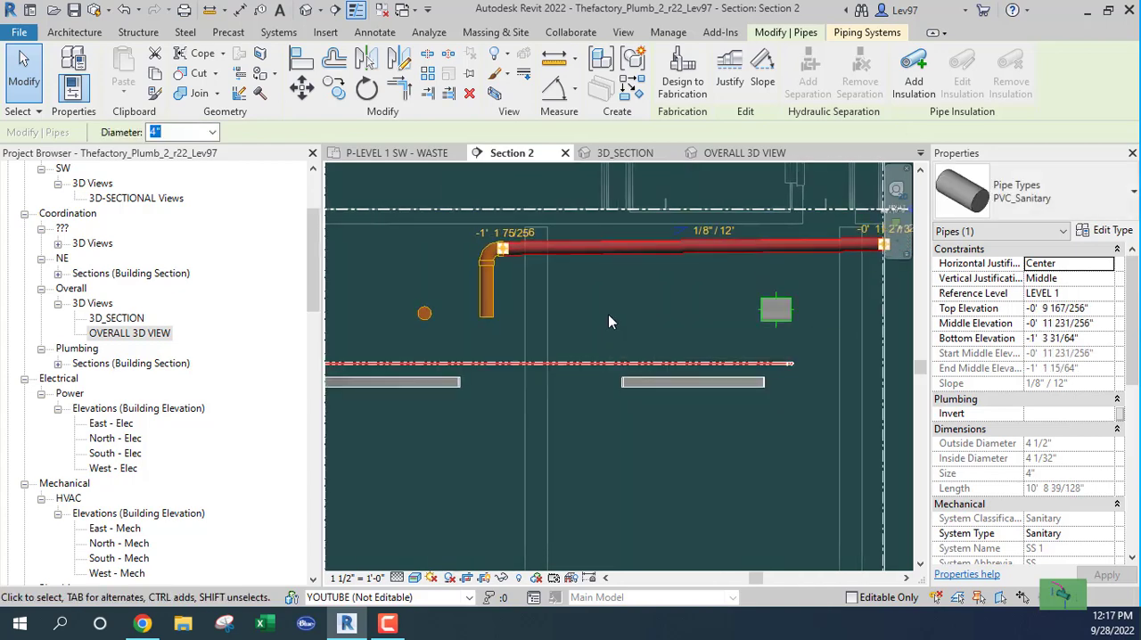
left_click(523, 303)
- Delete the elbow and the short vertical drop at the west end of the lavatories' main
left_click(486, 255)
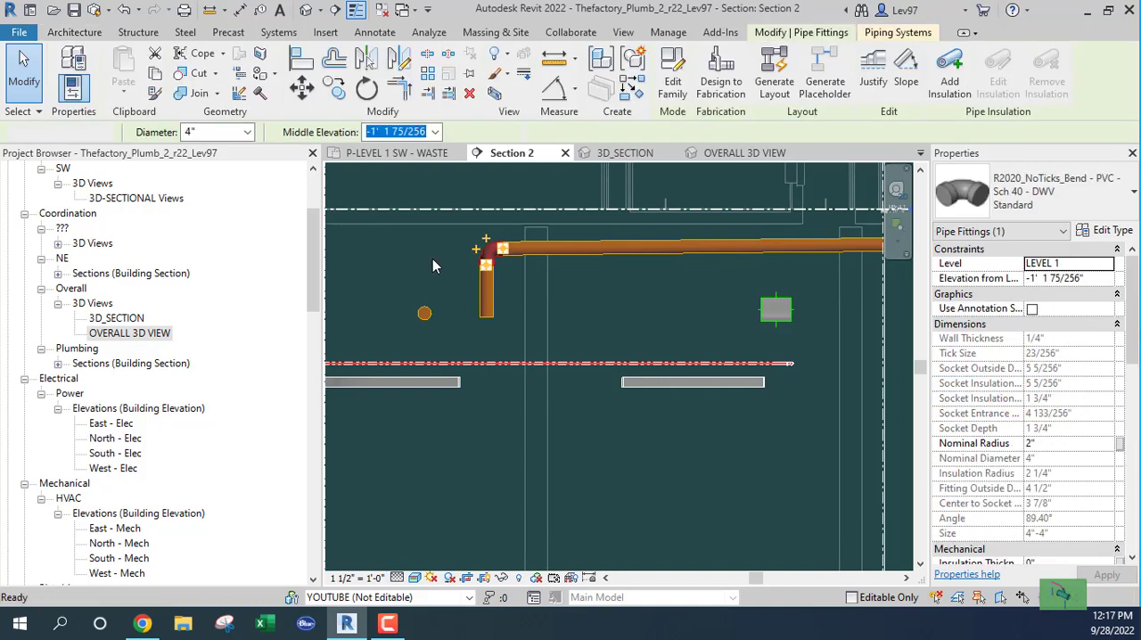
key("Delete")
left_click(479, 307)
key("Delete")
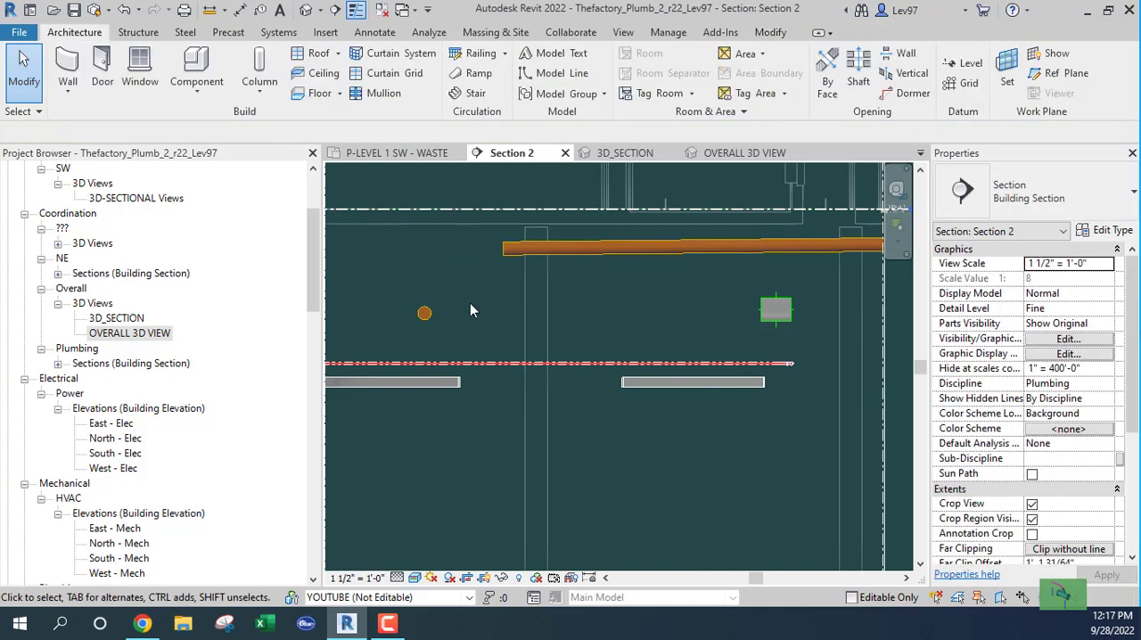
- In the Level 1 SW waste plan, nudge the lavatory main's east-west run slightly north, away from the duct
left_click(401, 153)
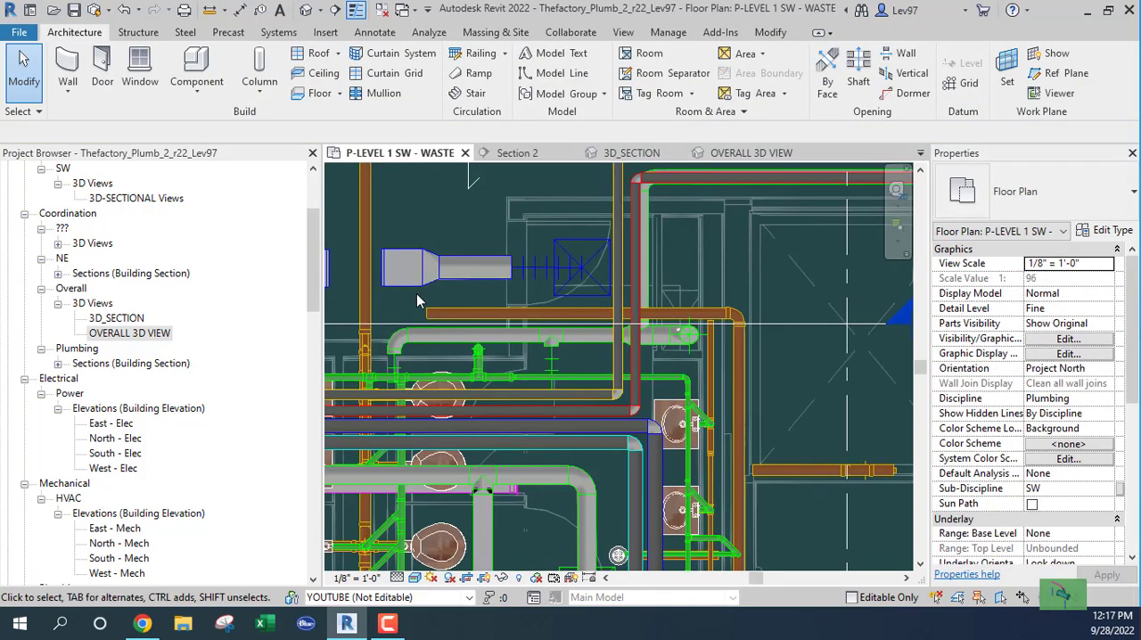
left_click(437, 314)
scroll(394, 317, "up", 5)
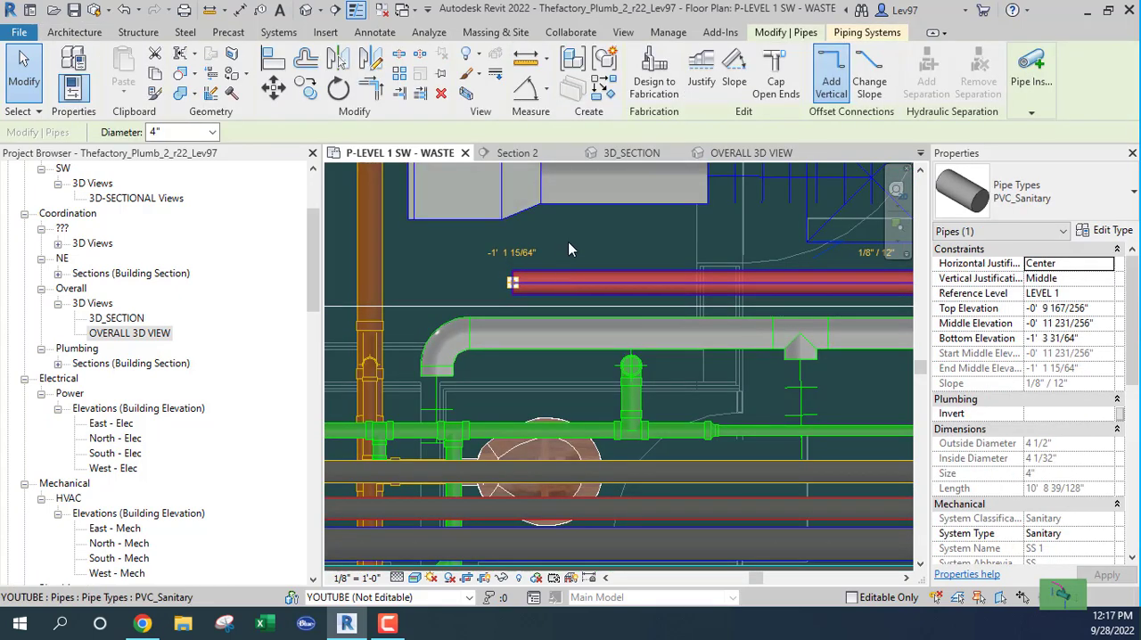
key("Up")
key("Up")
key("Up")
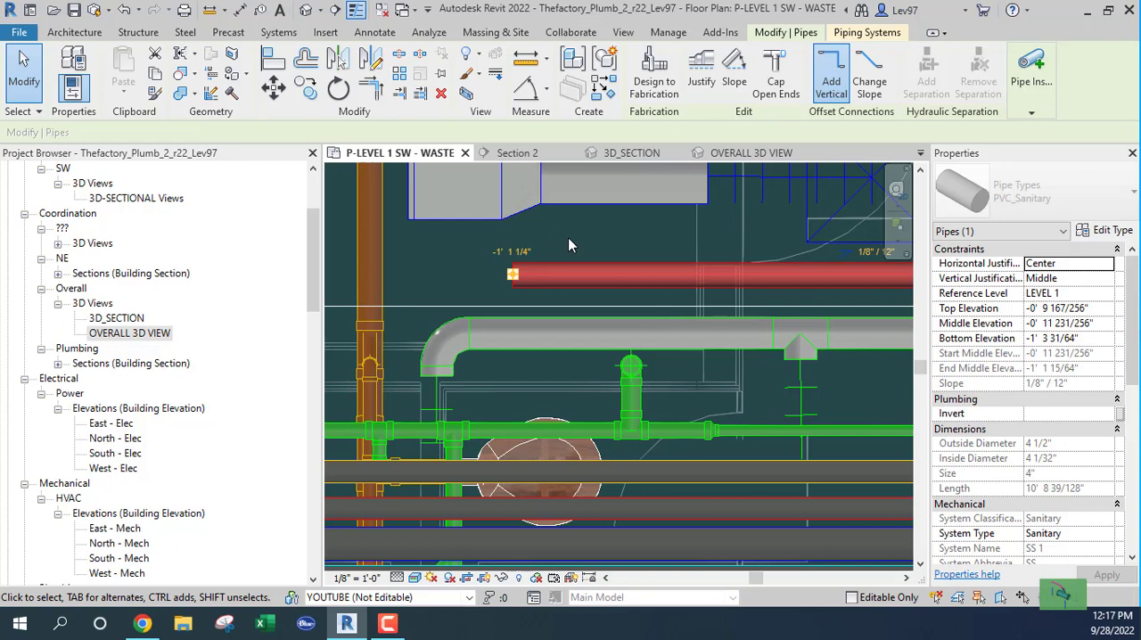
- Draw a 4" pipe from the run's open west end to the toilets' north-south waste main to reconnect them
right_click(507, 271)
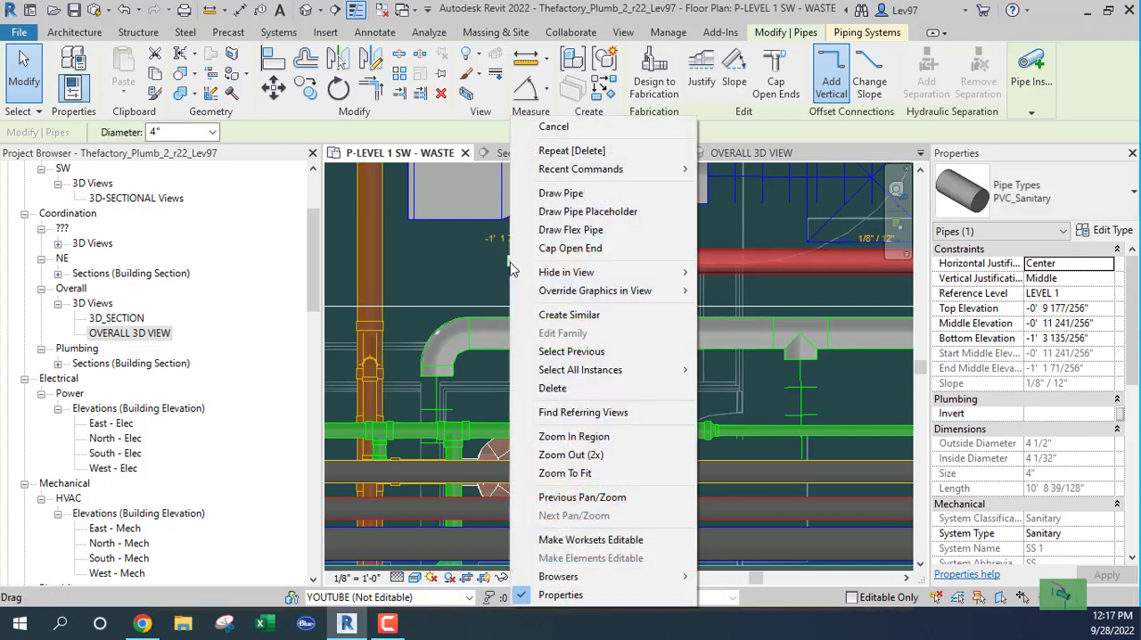
left_click(560, 193)
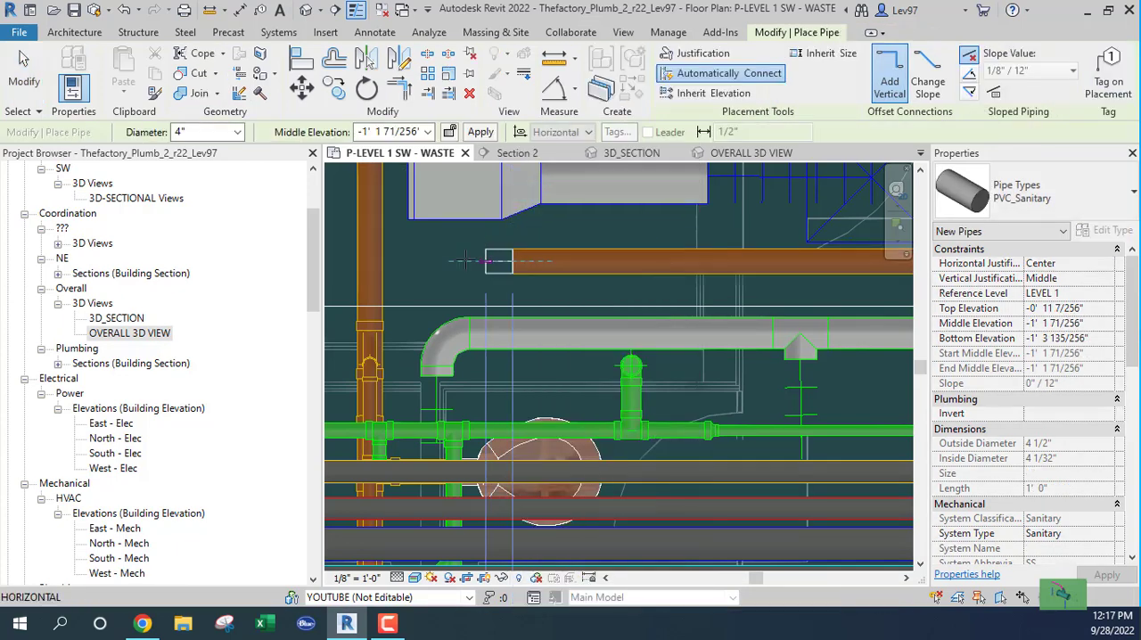
left_click(369, 263)
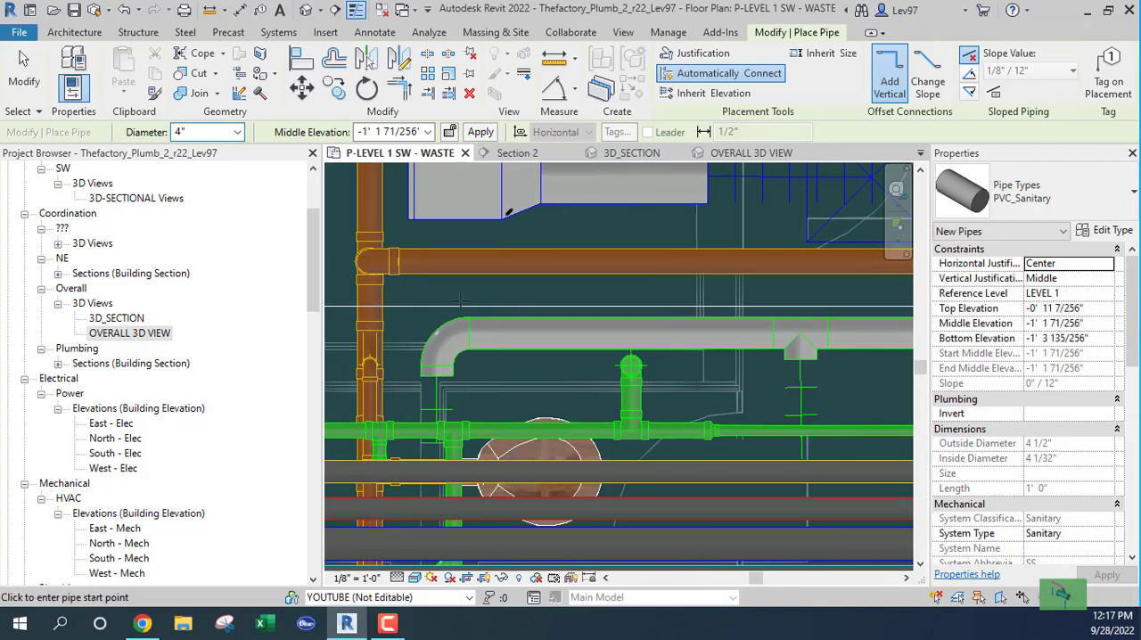
- Change the fitting joining the lavatory main to the toilets' north-south main to Wye Combination with 8th Bend - PVC - Sch 40 - DWV
key("Escape")
key("Escape")
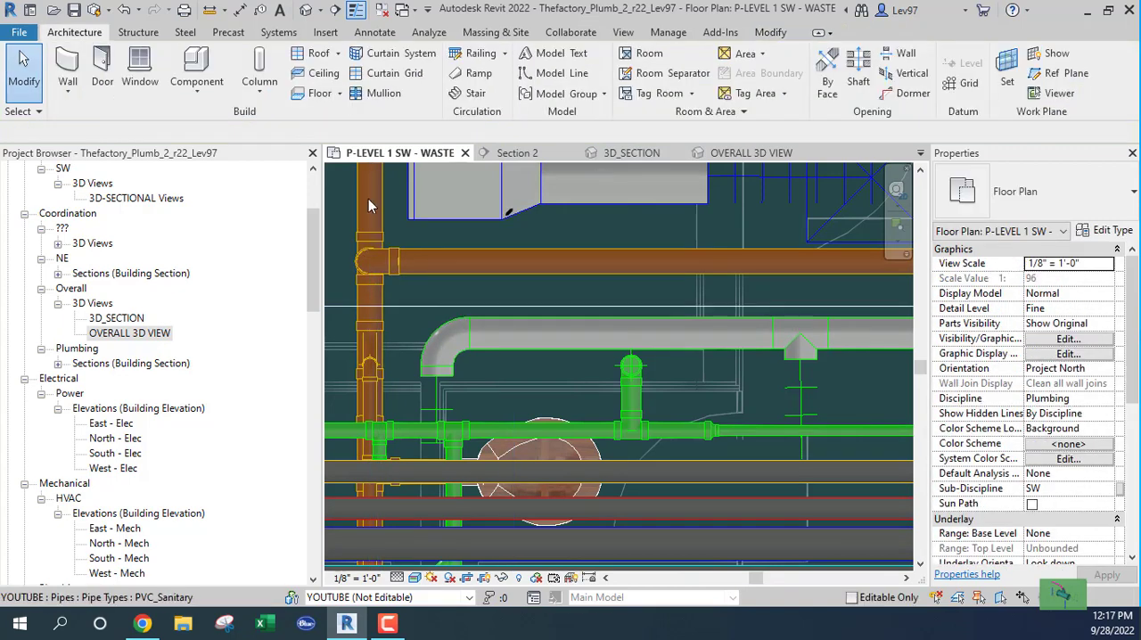
left_click(364, 252)
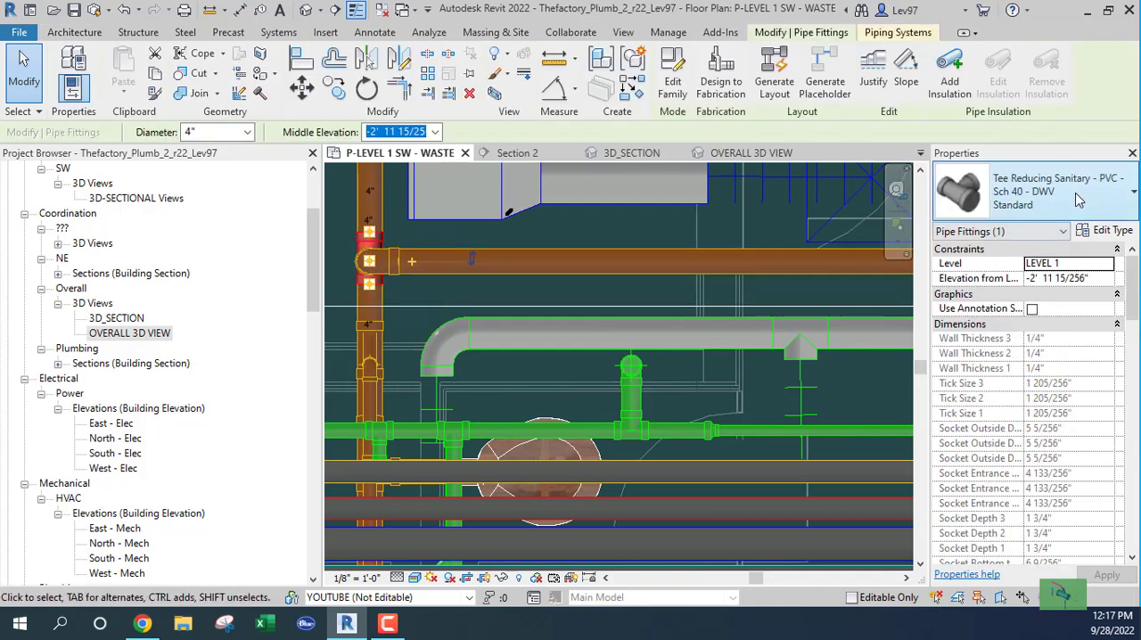
left_click(1086, 209)
scroll(931, 354, "down", 2)
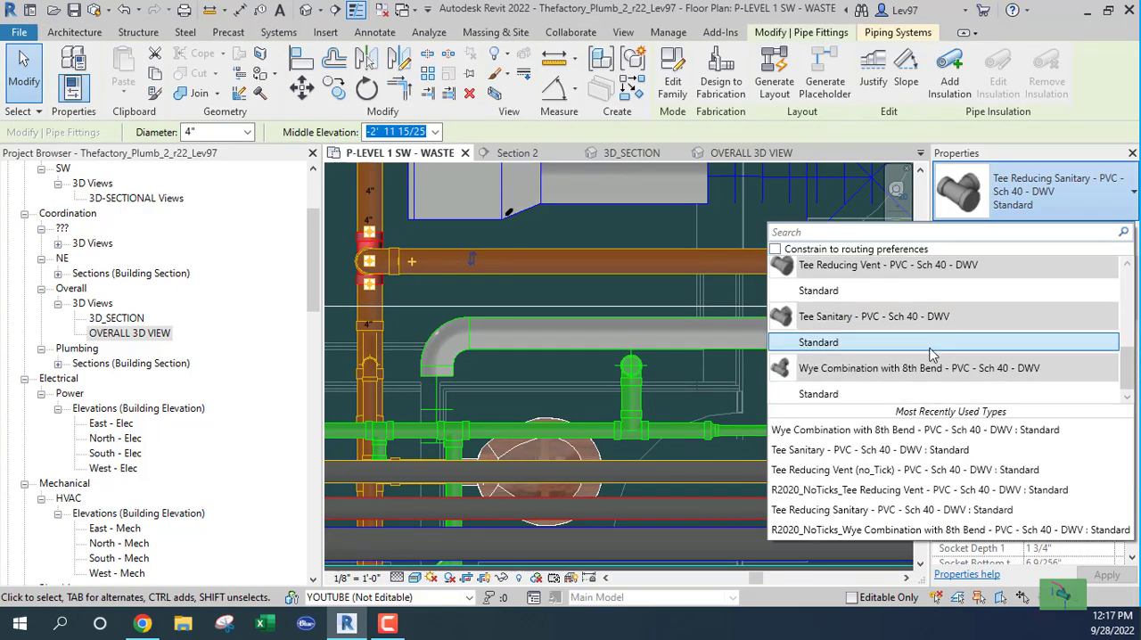
left_click(838, 395)
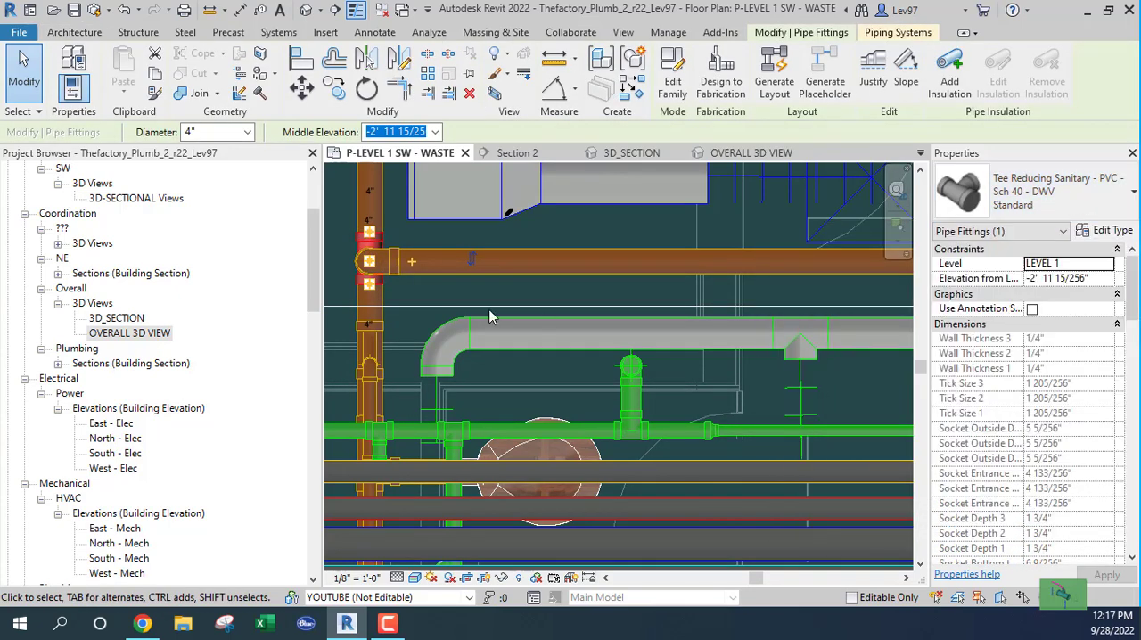
left_click(343, 241)
- Rotate the Section 2 line to run north-south and move it beside the open north end of the lavatories' 2" waste pipe
scroll(505, 256, "down", 3)
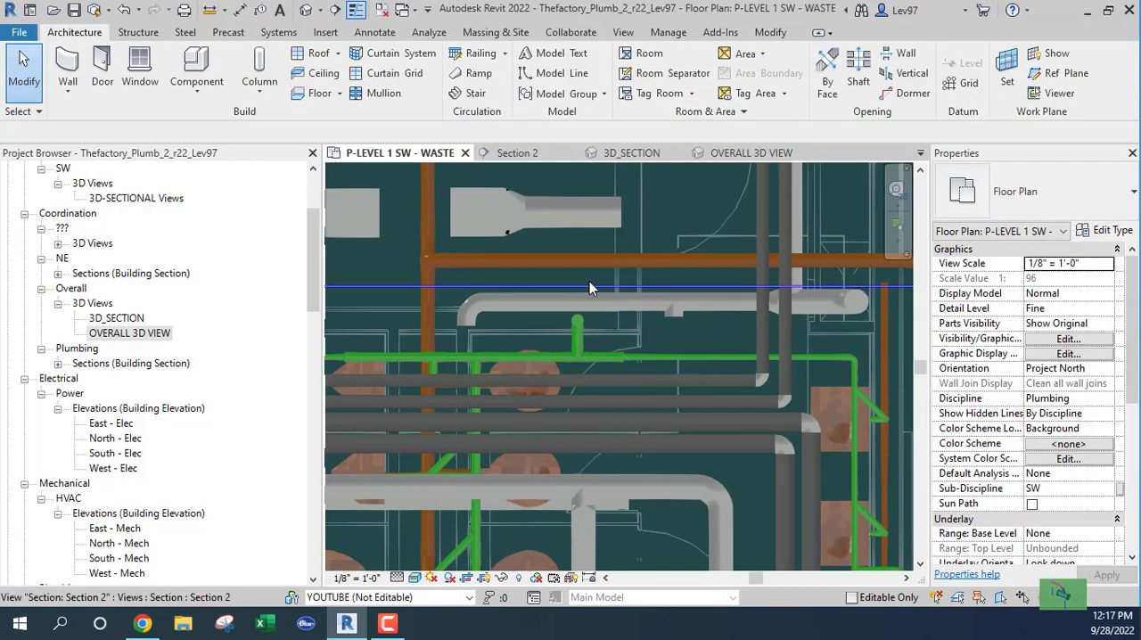
middle_click_drag(589, 285, 397, 282)
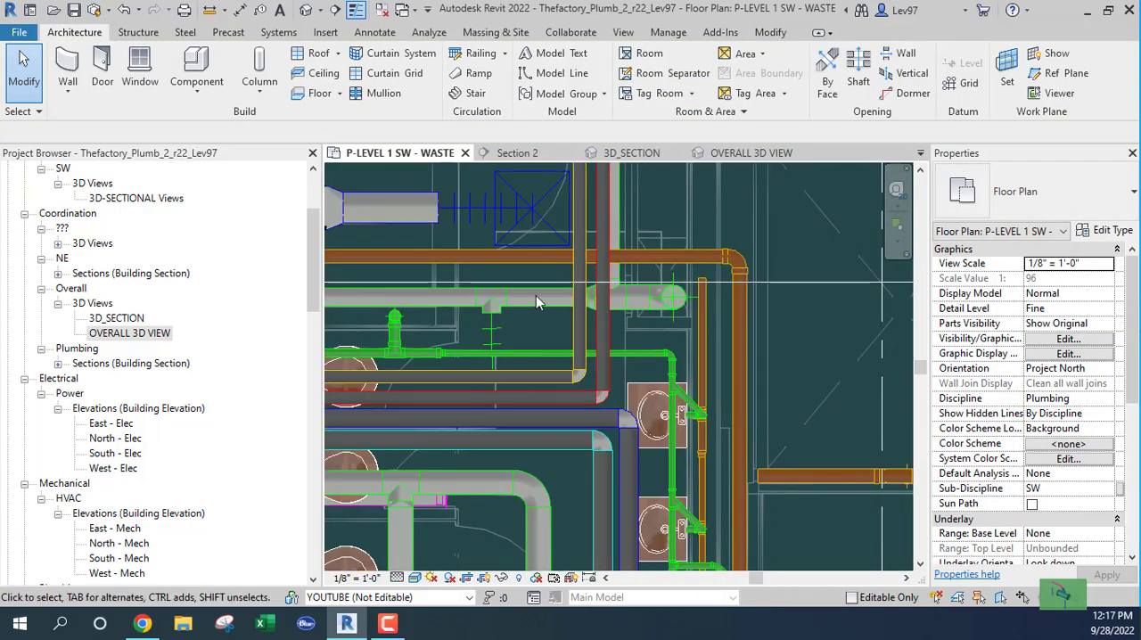
left_click(798, 284)
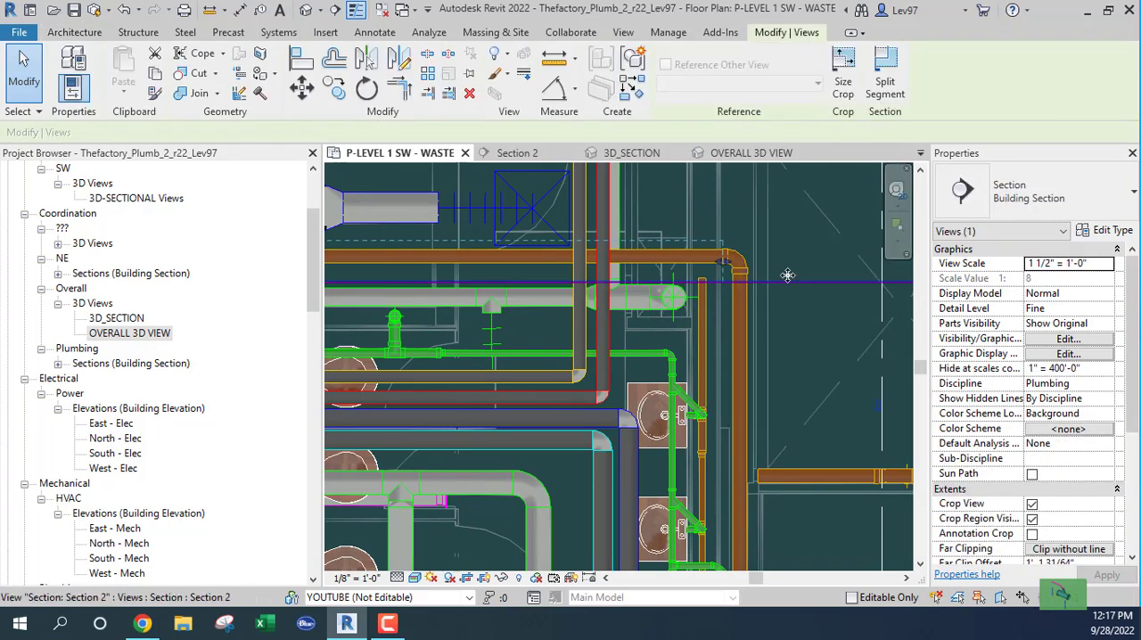
left_click_drag(727, 266, 861, 277)
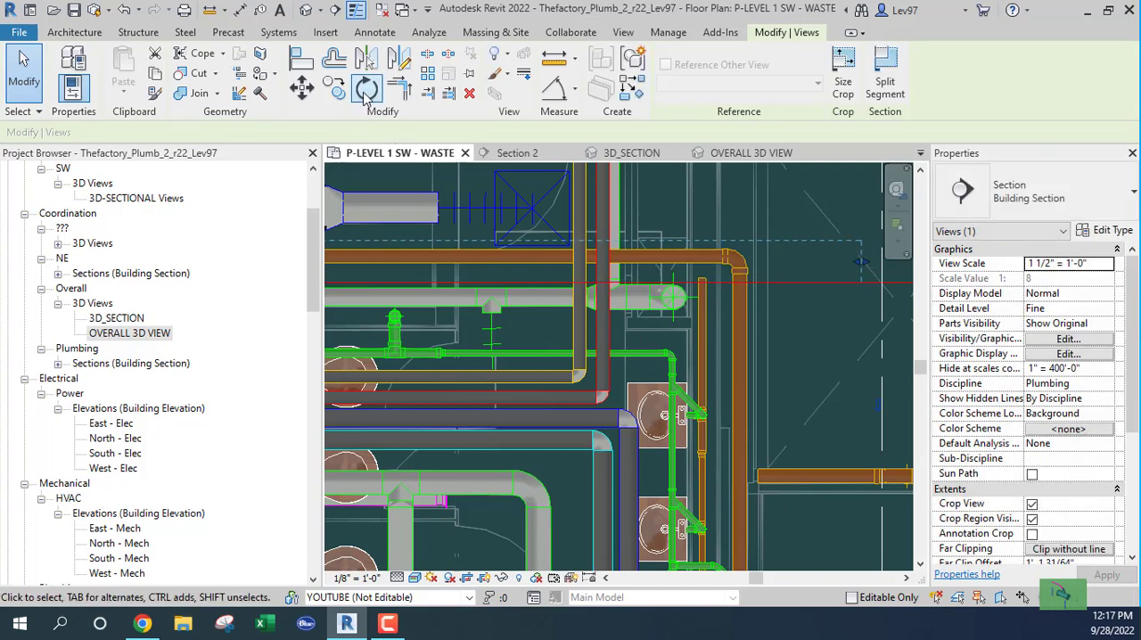
left_click(366, 89)
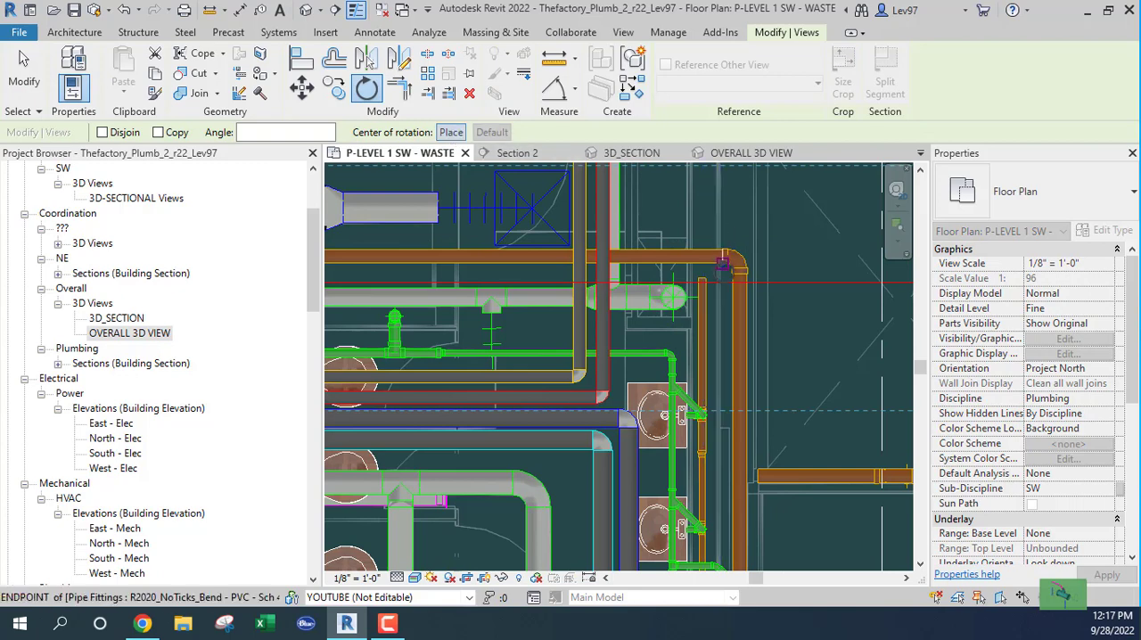
left_click(802, 283)
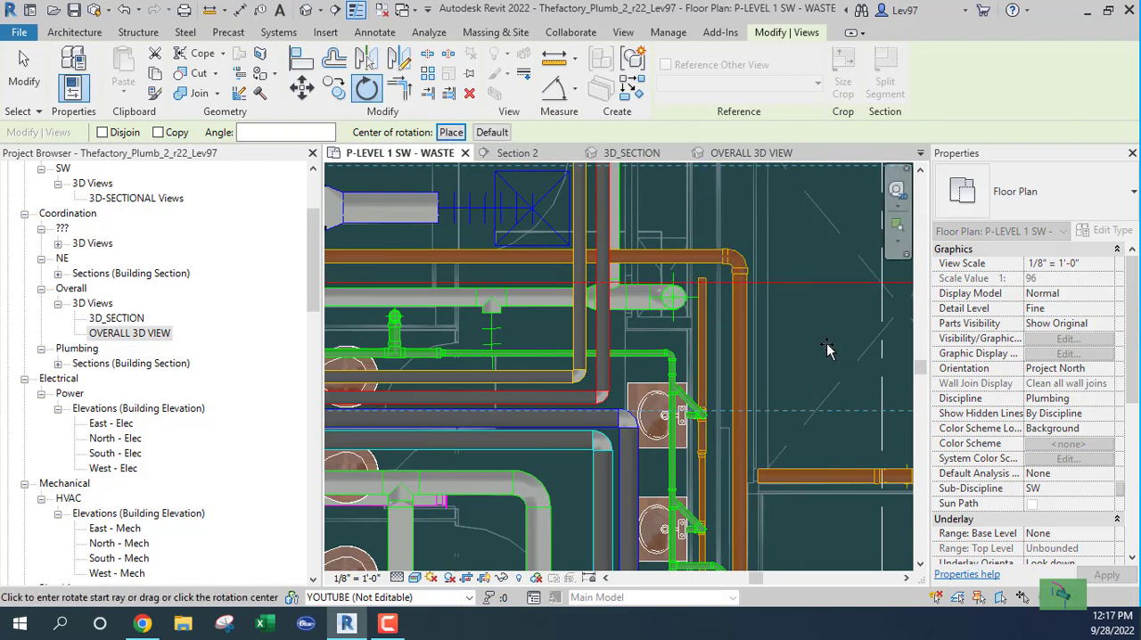
left_click(828, 347)
left_click(834, 346)
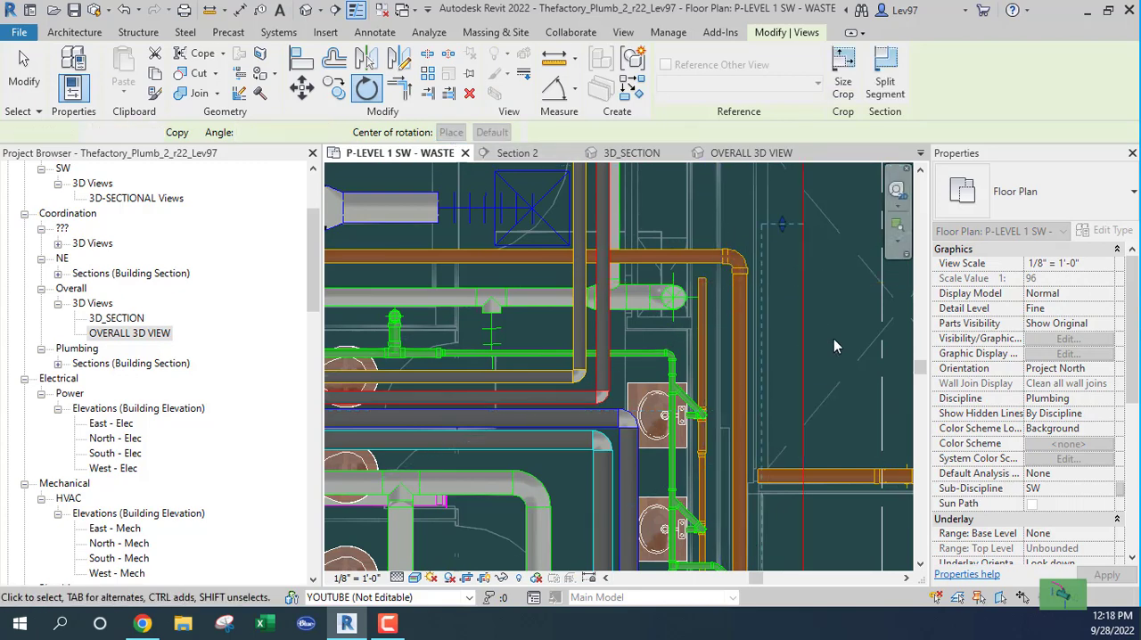
left_click_drag(801, 325, 710, 230)
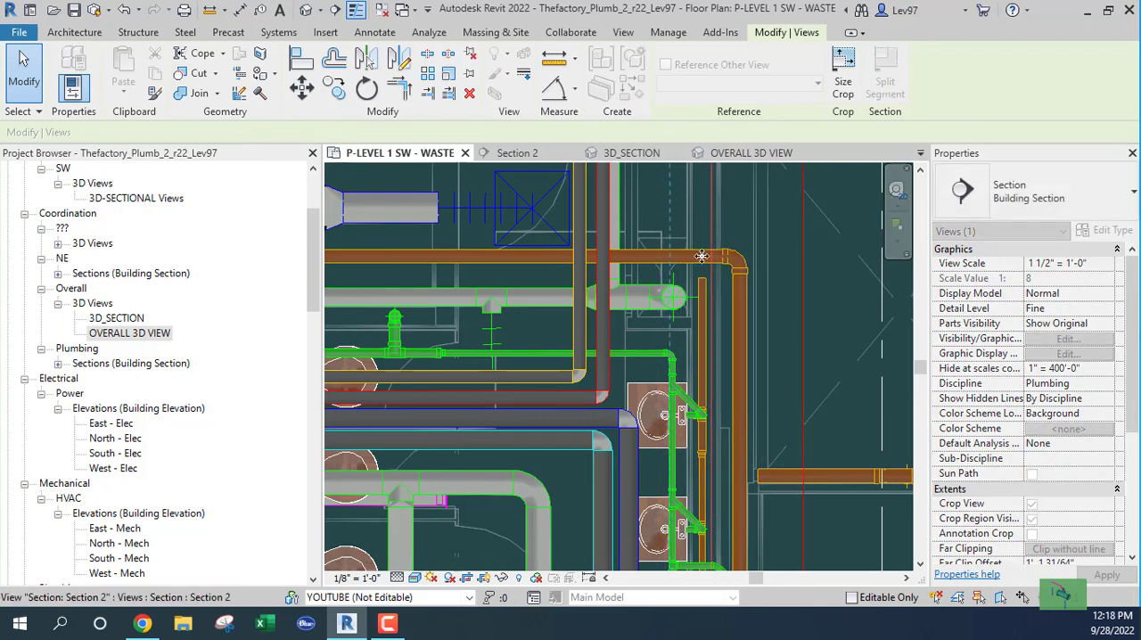
- Extend the lavatories' 2" waste pipe north from its open end to connect to the 4" east-west main
left_click(704, 324)
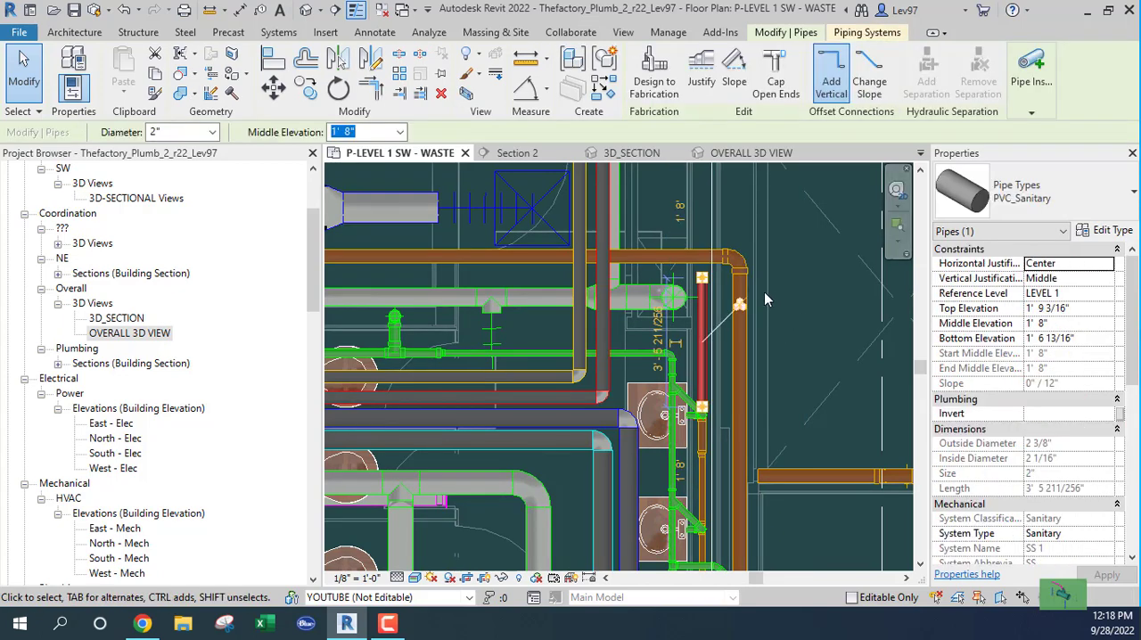
key("Escape")
scroll(696, 278, "up", 3)
left_click(701, 312)
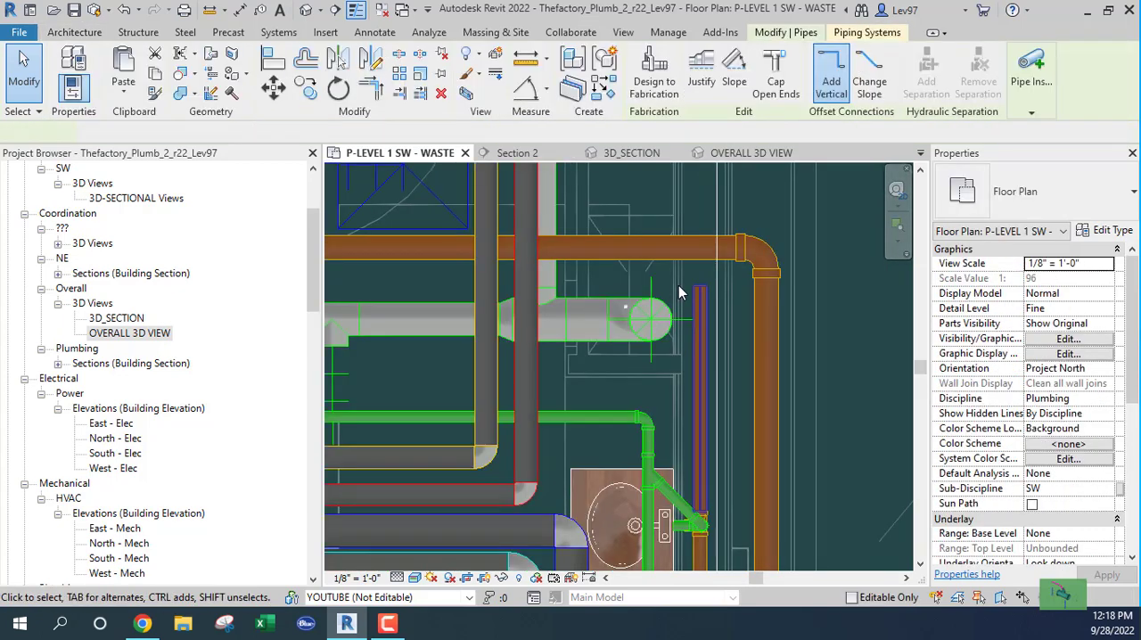
left_click_drag(700, 287, 700, 249)
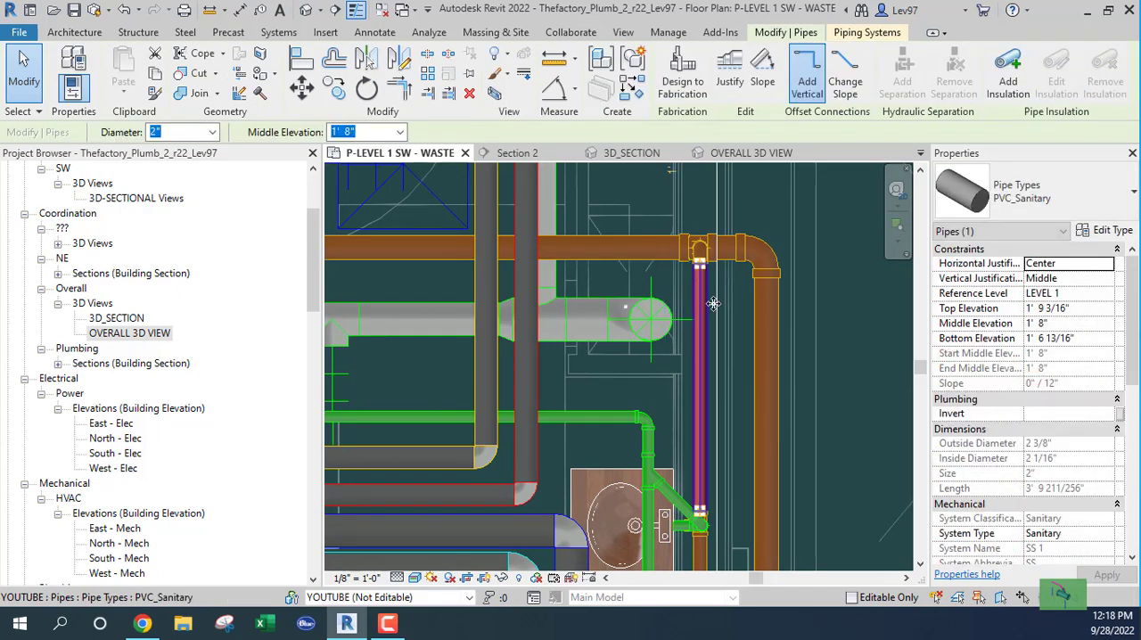
left_click(675, 170)
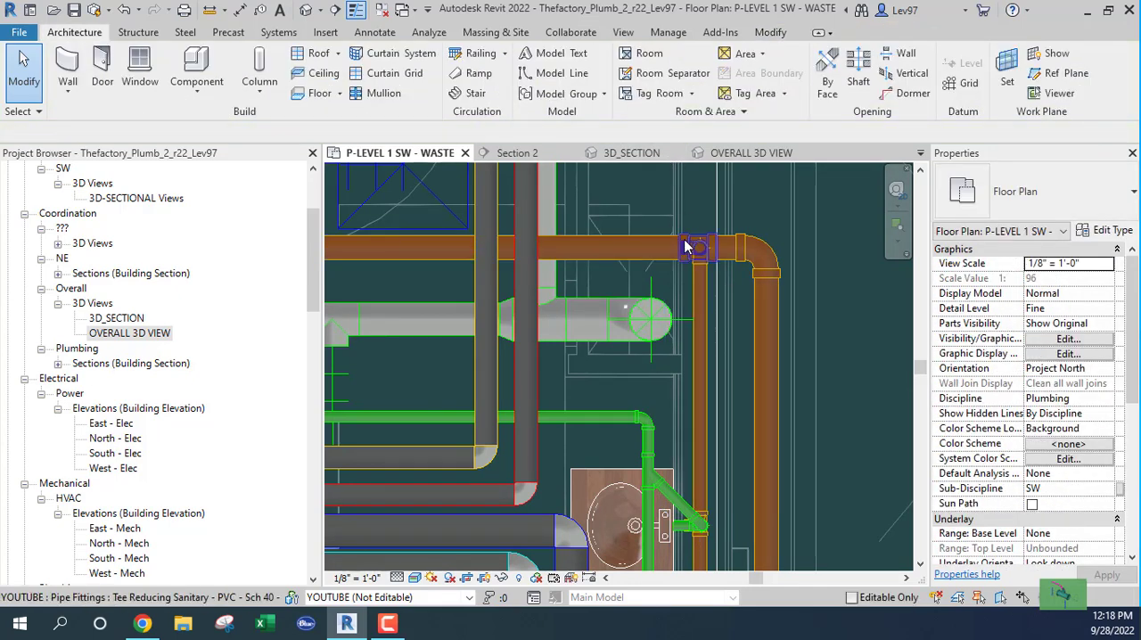
- Change the reducing tee where the 2" pipe meets the 4" main to Wye Combination with 8th Bend - PVC - Sch 40 - DWV
left_click(686, 247)
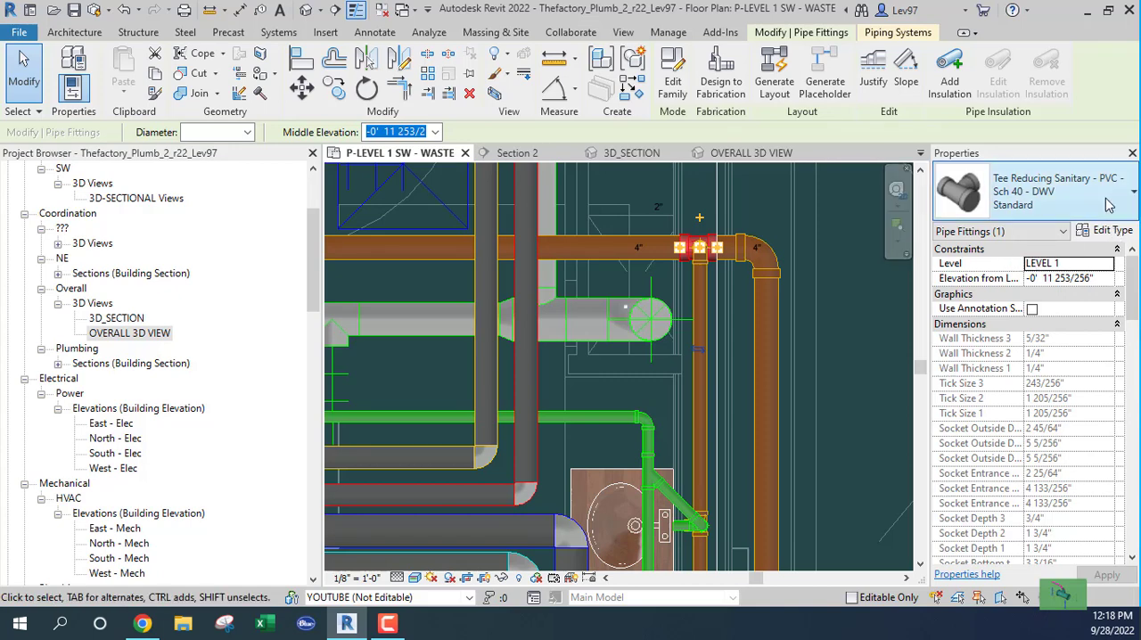
left_click(1108, 205)
scroll(914, 395, "down", 2)
left_click(832, 394)
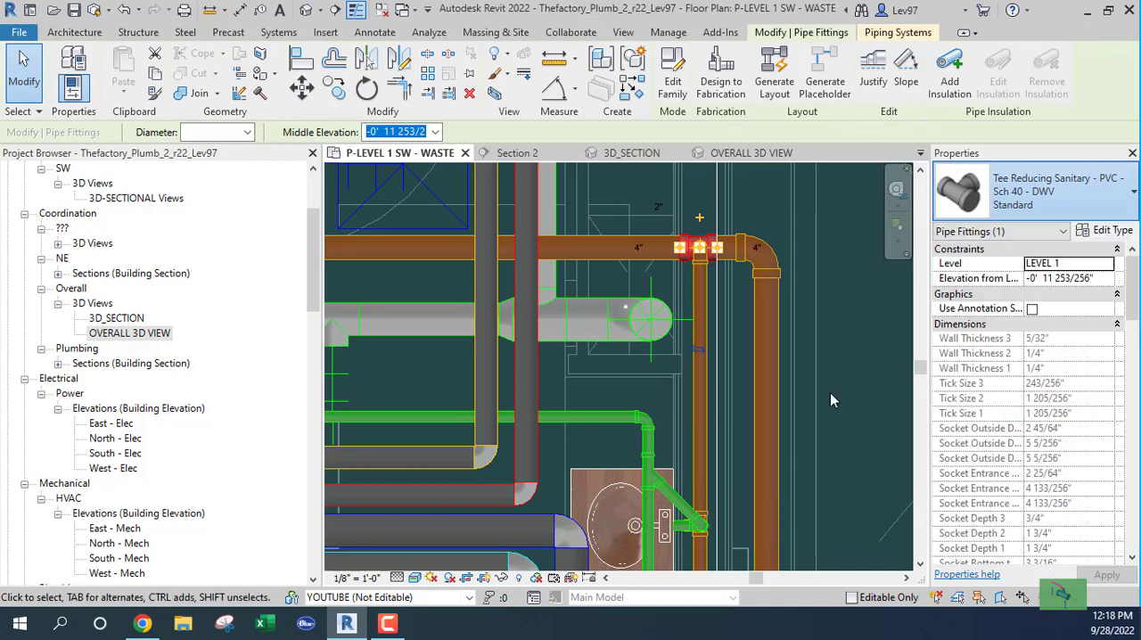
left_click(795, 296)
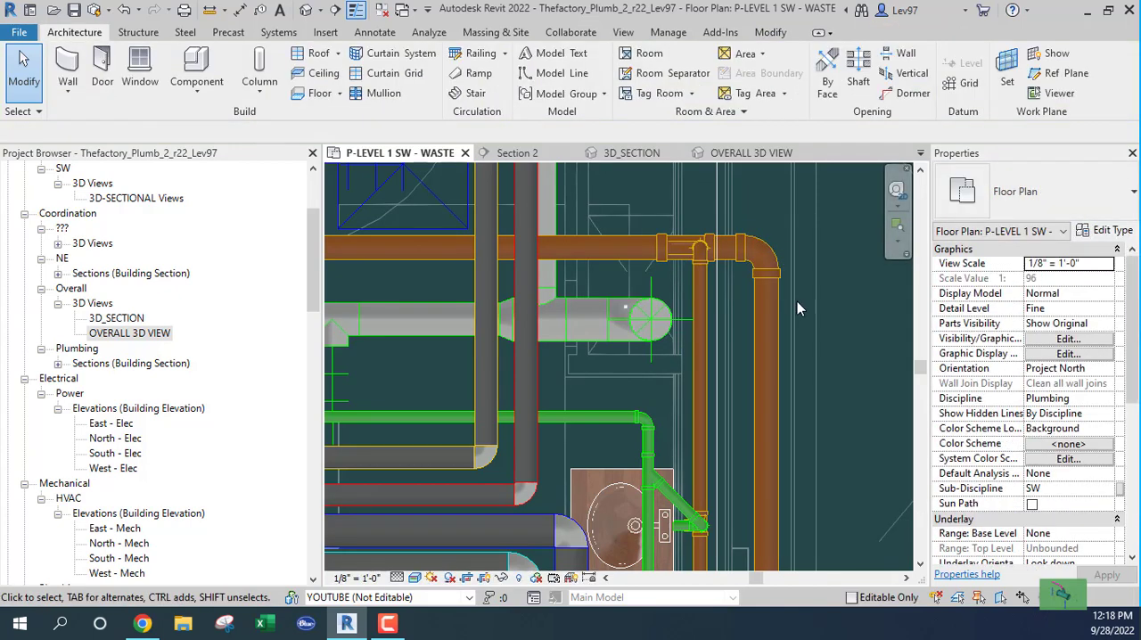
- Move the Section 2 line east, past the lavatories' north-south 4" waste main
scroll(798, 312, "down", 2)
middle_click_drag(800, 340, 696, 328)
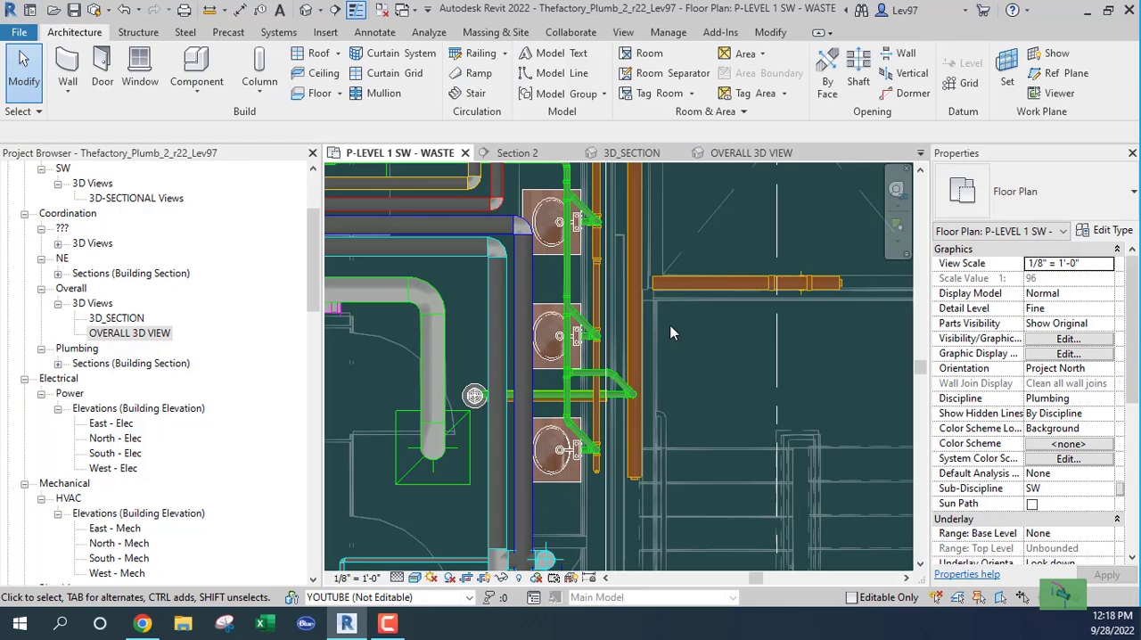
scroll(669, 327, "down", 1)
scroll(626, 330, "up", 1)
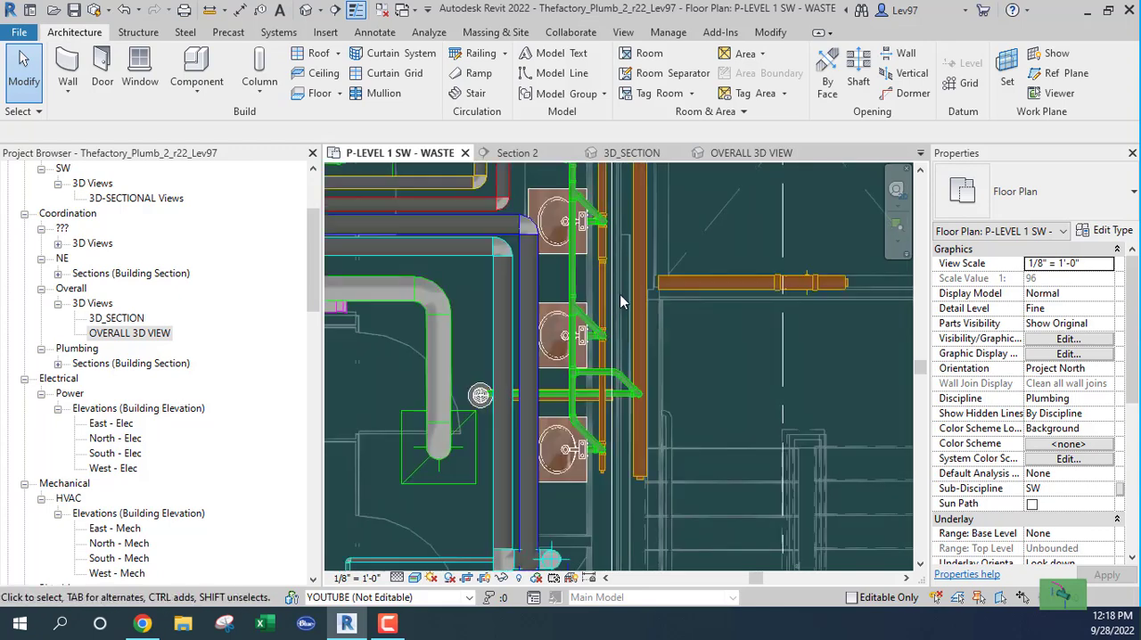
left_click(614, 302)
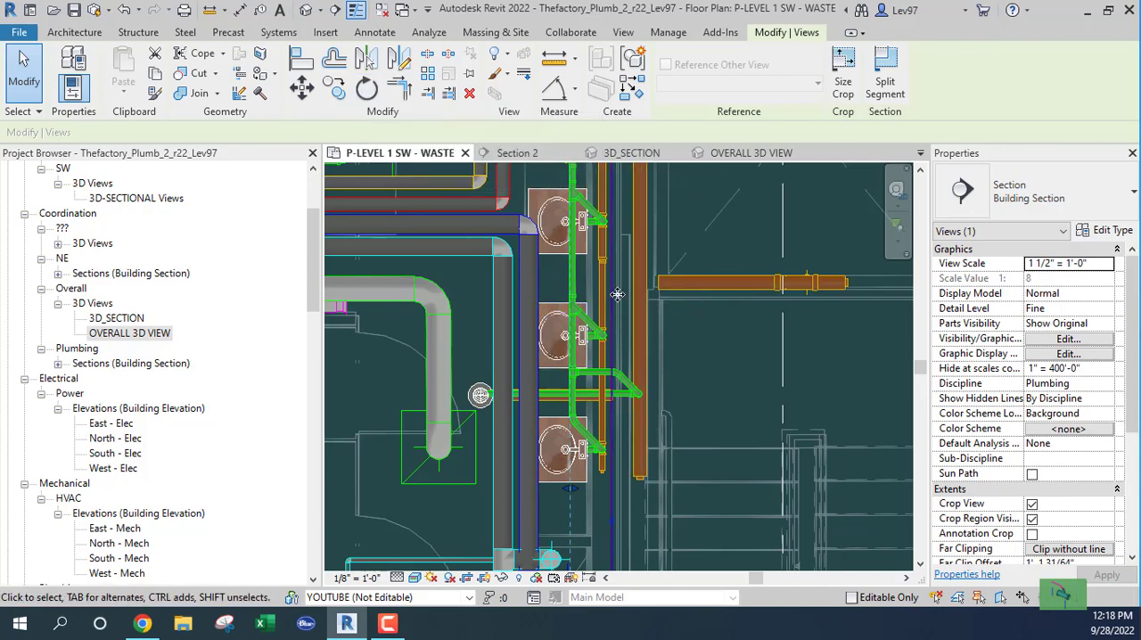
left_click_drag(614, 305, 688, 324)
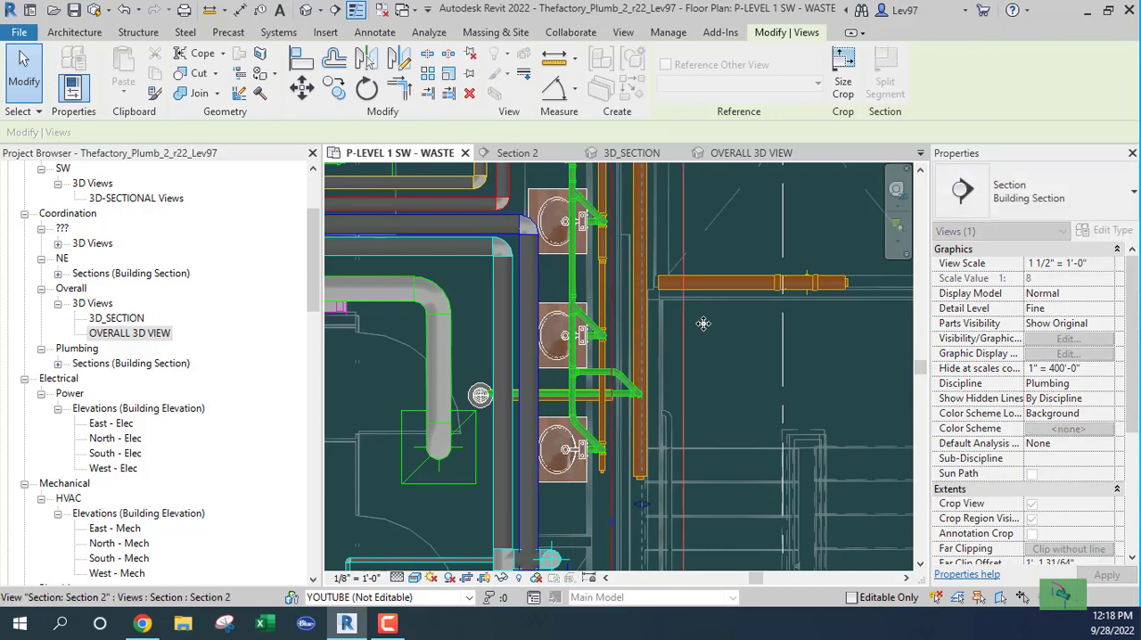
- Rotate the Section 2 line 90 degrees and place it just south of the short east-west 4" pipe beside the waste main
left_click(364, 89)
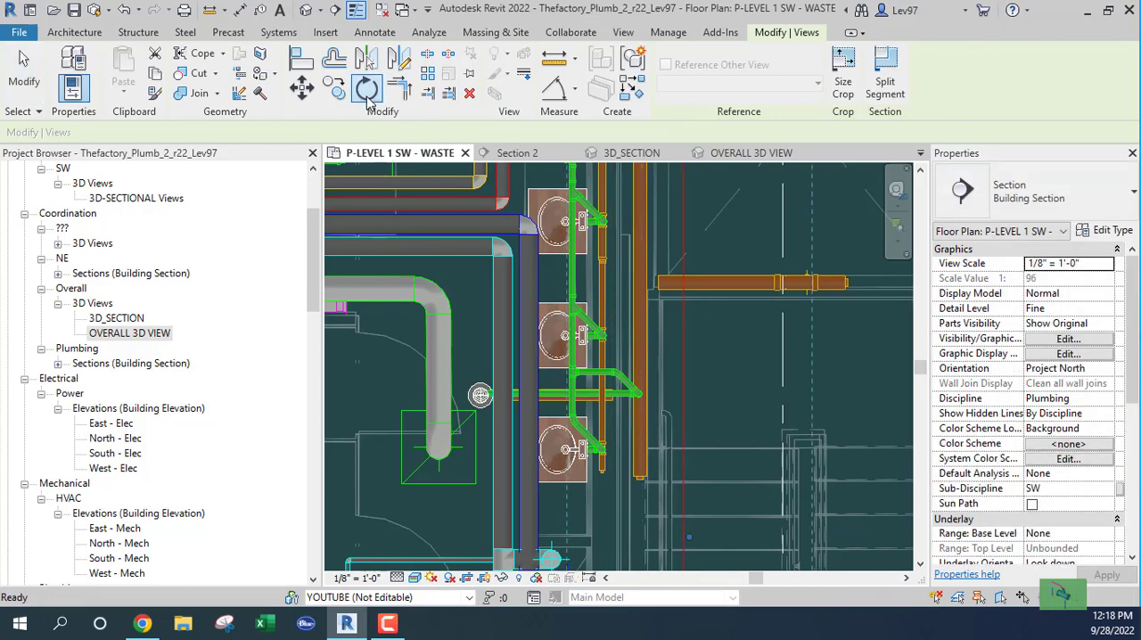
left_click(452, 134)
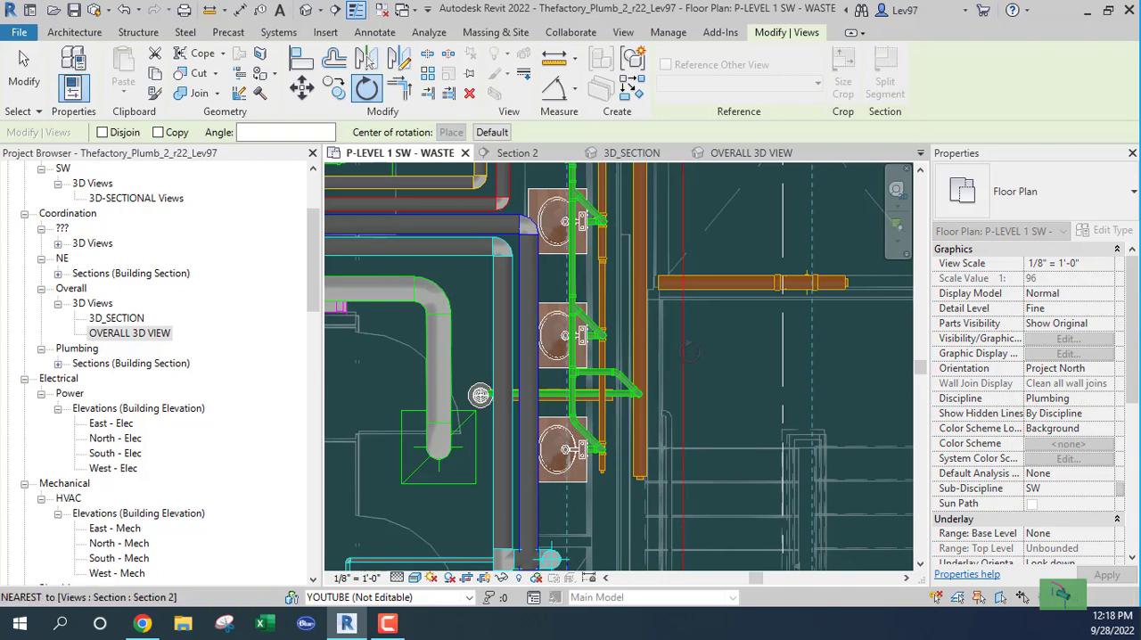
left_click(691, 349)
left_click(741, 350)
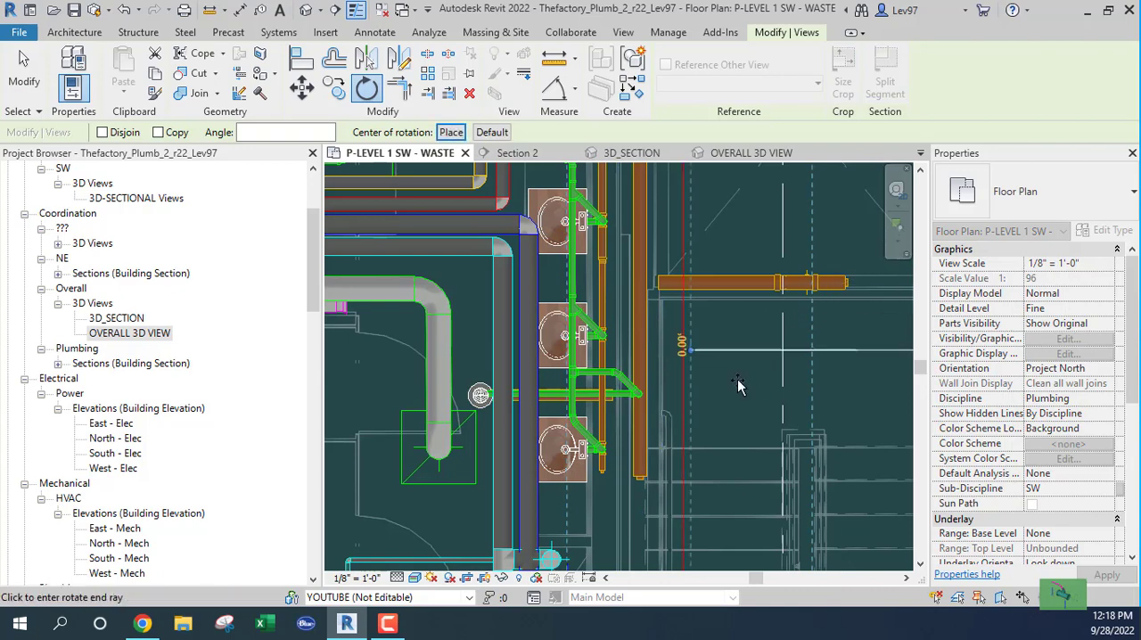
type("90")
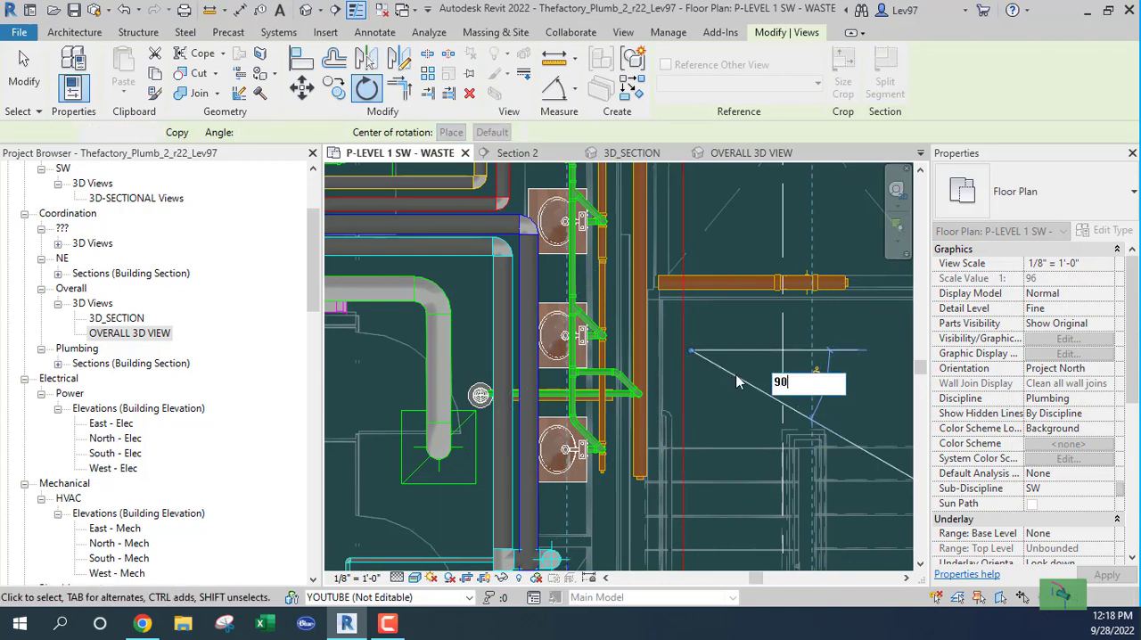
key("Return")
mouse_move(703, 320)
left_mouse_down()
mouse_move(692, 292)
mouse_move(694, 301)
left_mouse_up()
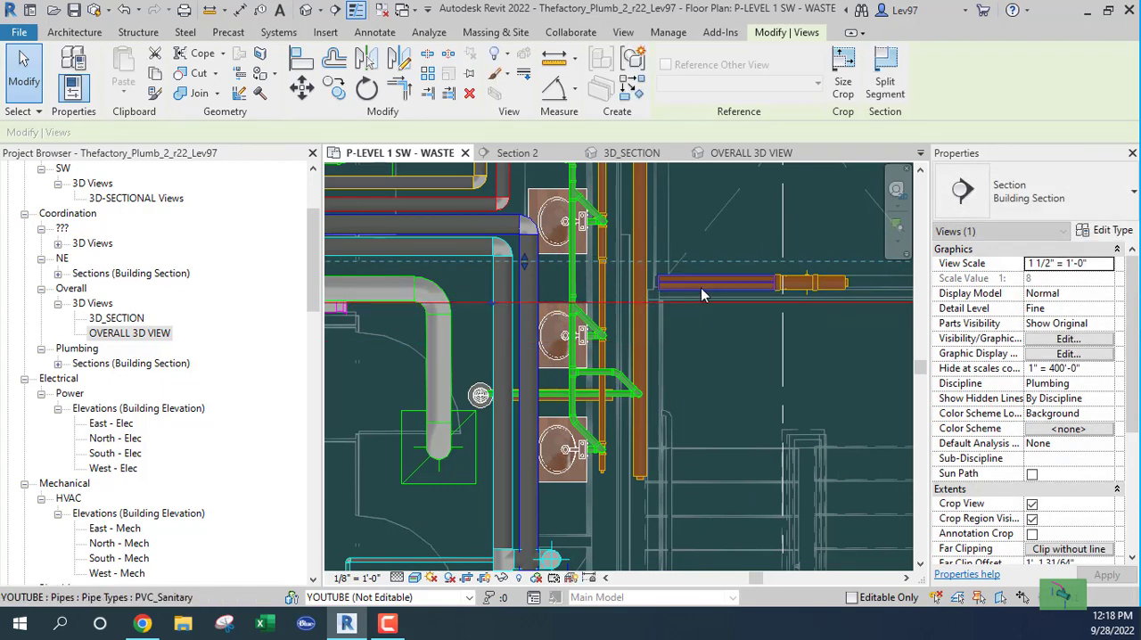
- Open Section 2, check the short 4" branch beside the waste main, and set the view's visual style to Hidden Line
left_click(700, 284)
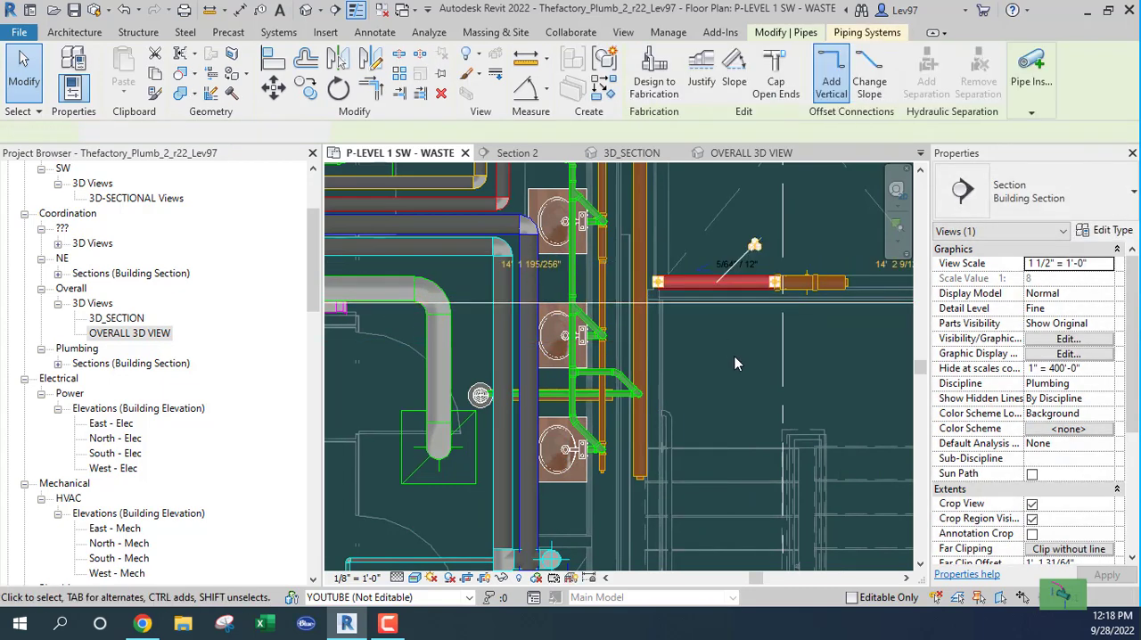
left_click(522, 155)
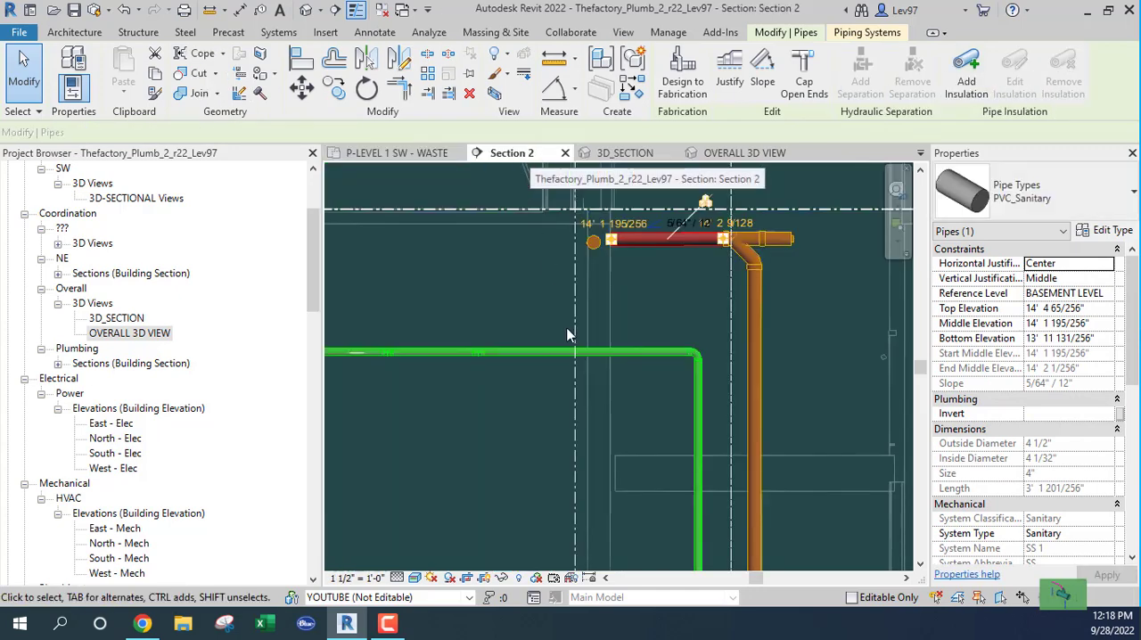
left_click(561, 293)
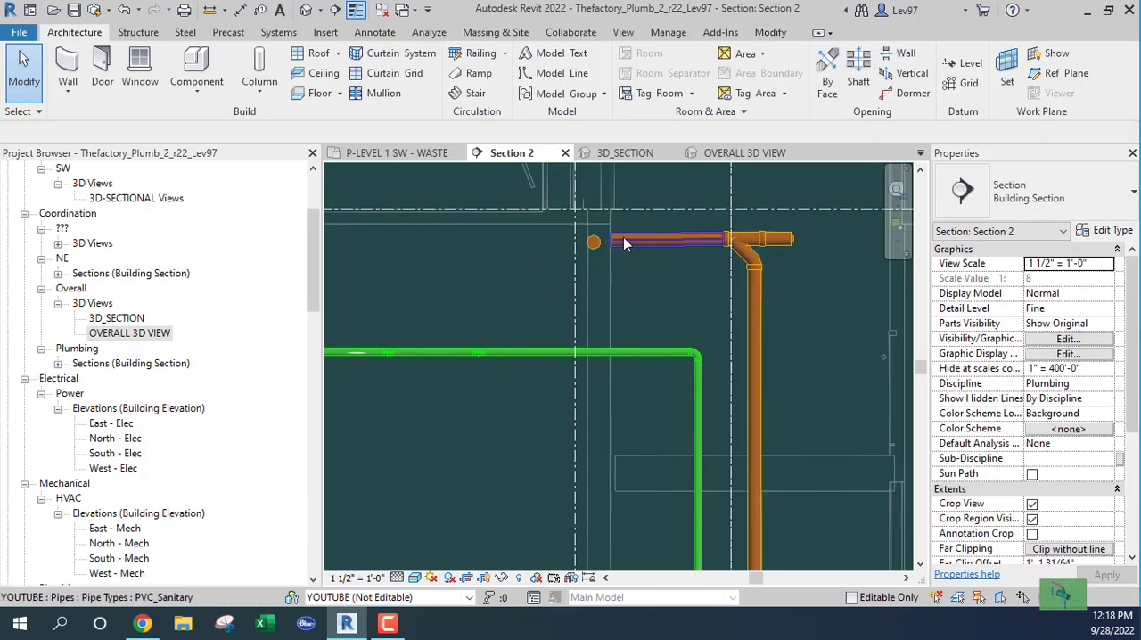
scroll(623, 237, "up", 3)
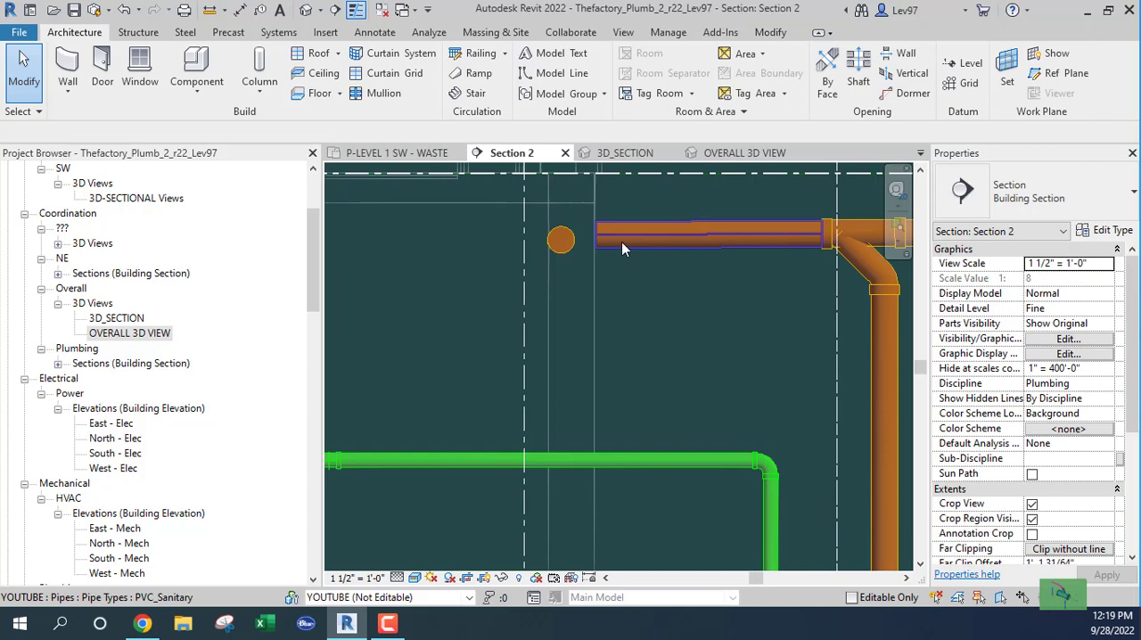
left_click(621, 239)
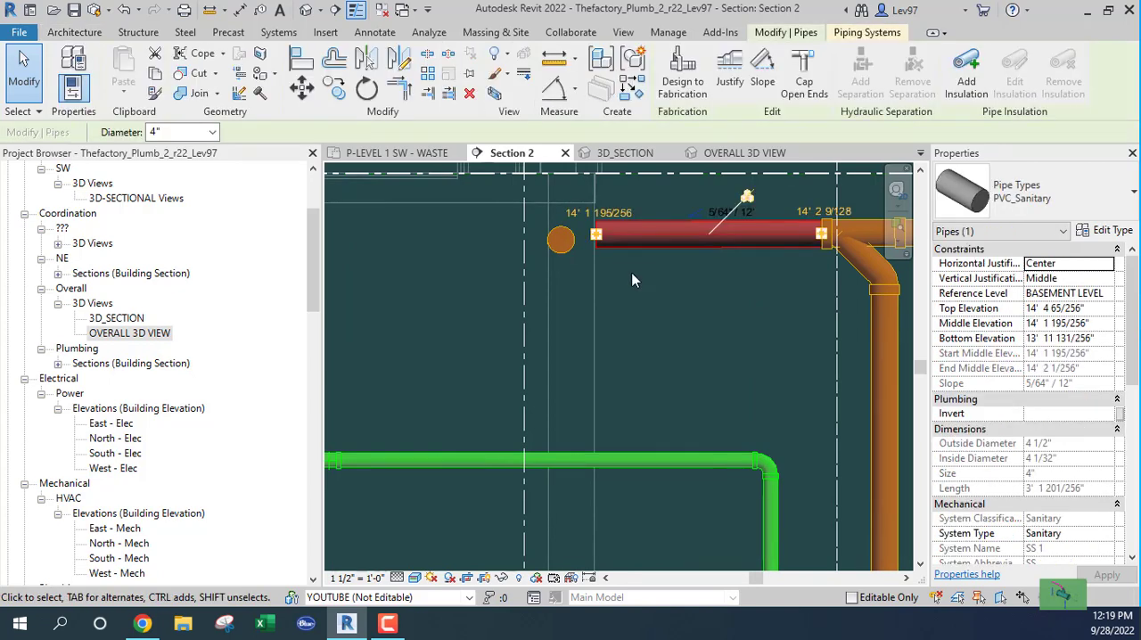
left_click(631, 280)
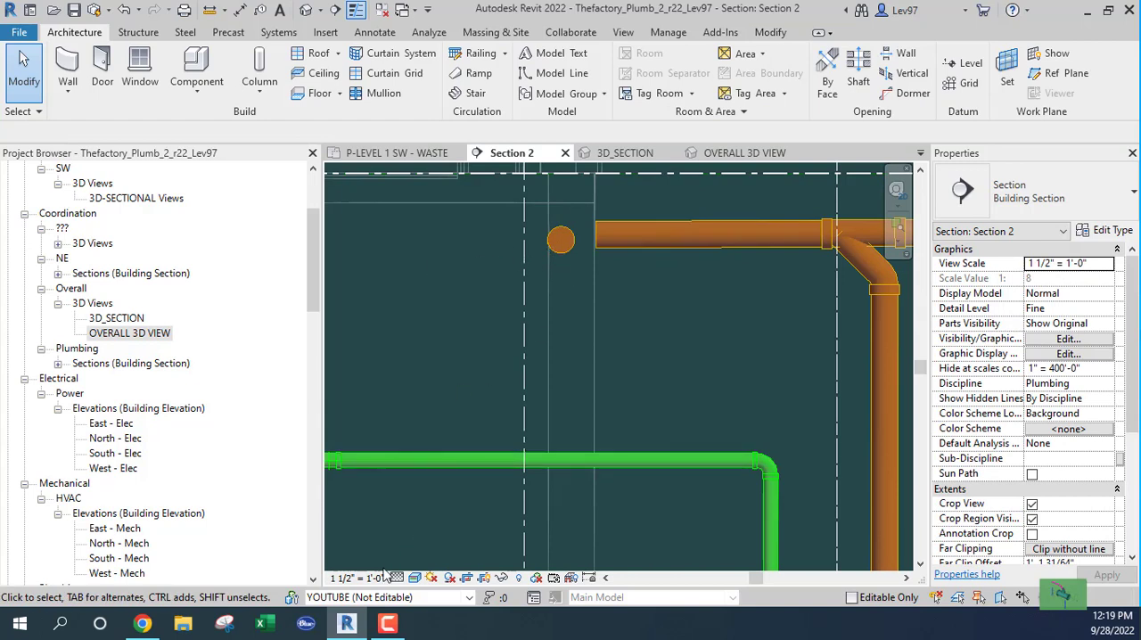
left_click(414, 579)
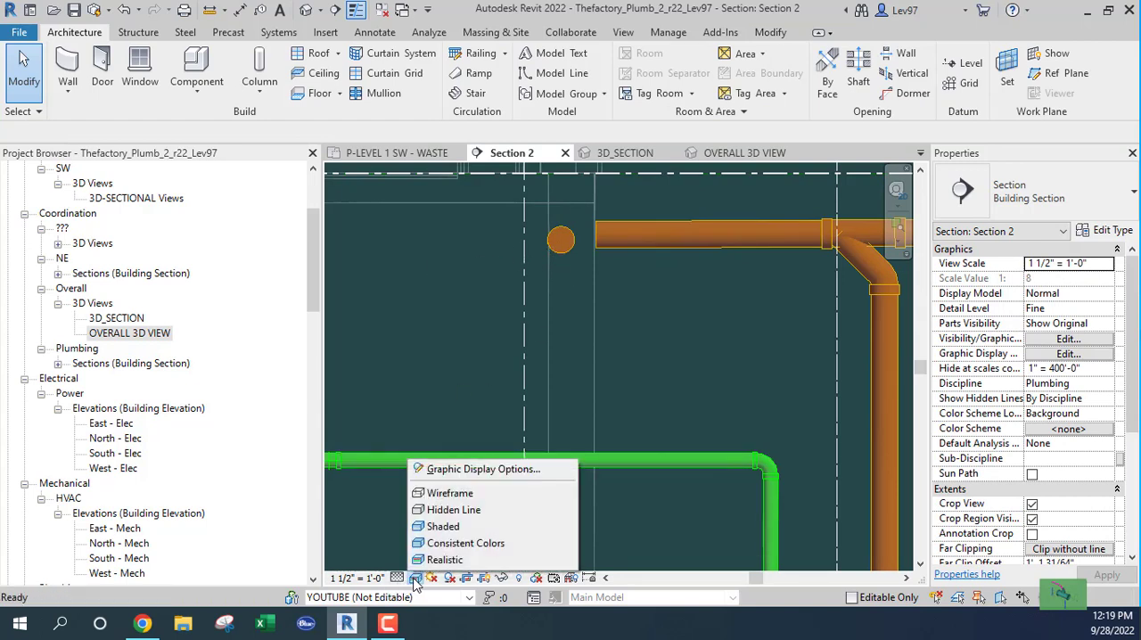
left_click(455, 510)
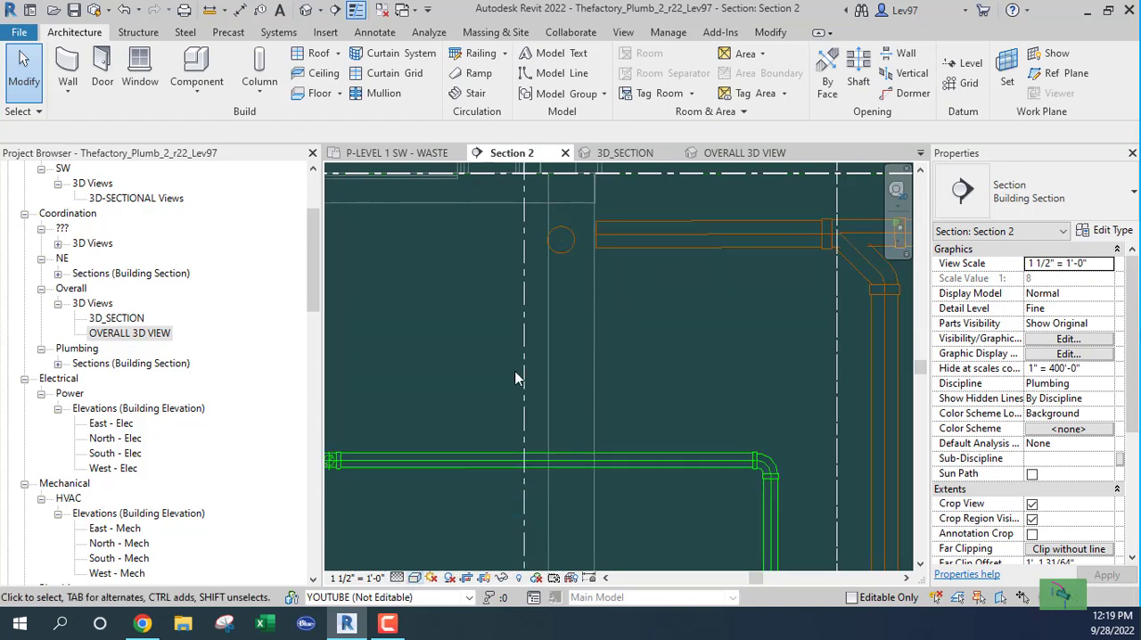
- Draw a near-closed rectangle of detail lines from the waste main's centre, about 4" toward the branch and 5 1/4" high
scroll(535, 321, "up", 6)
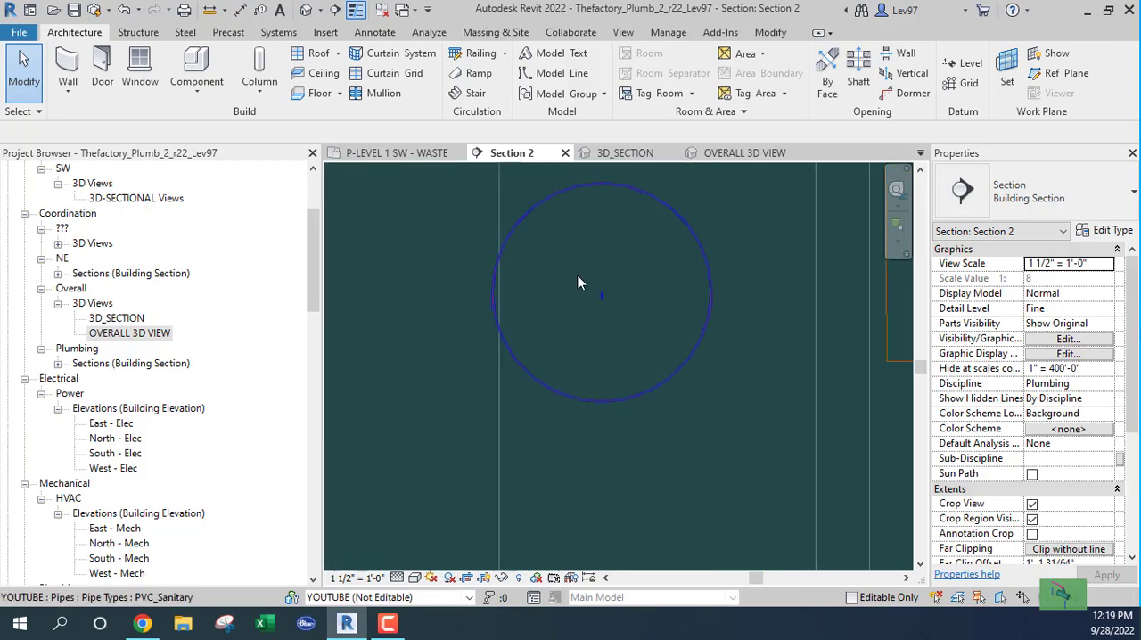
scroll(576, 287, "up", 2)
key("d")
key("l")
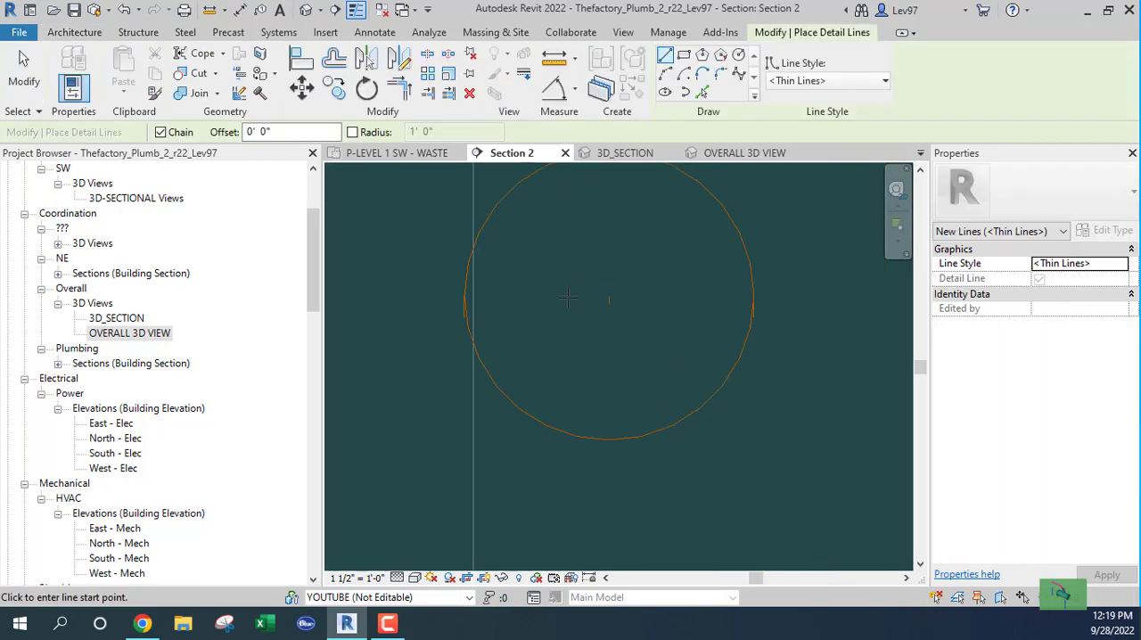
scroll(596, 303, "up", 2)
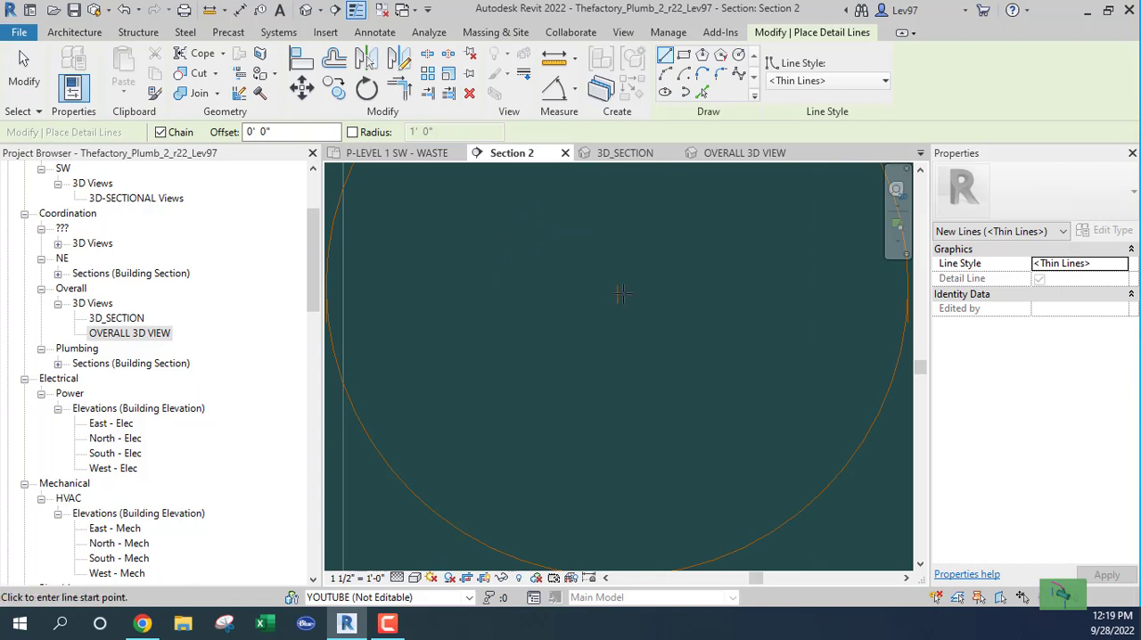
left_click(617, 295)
scroll(691, 299, "down", 3)
scroll(691, 301, "down", 3)
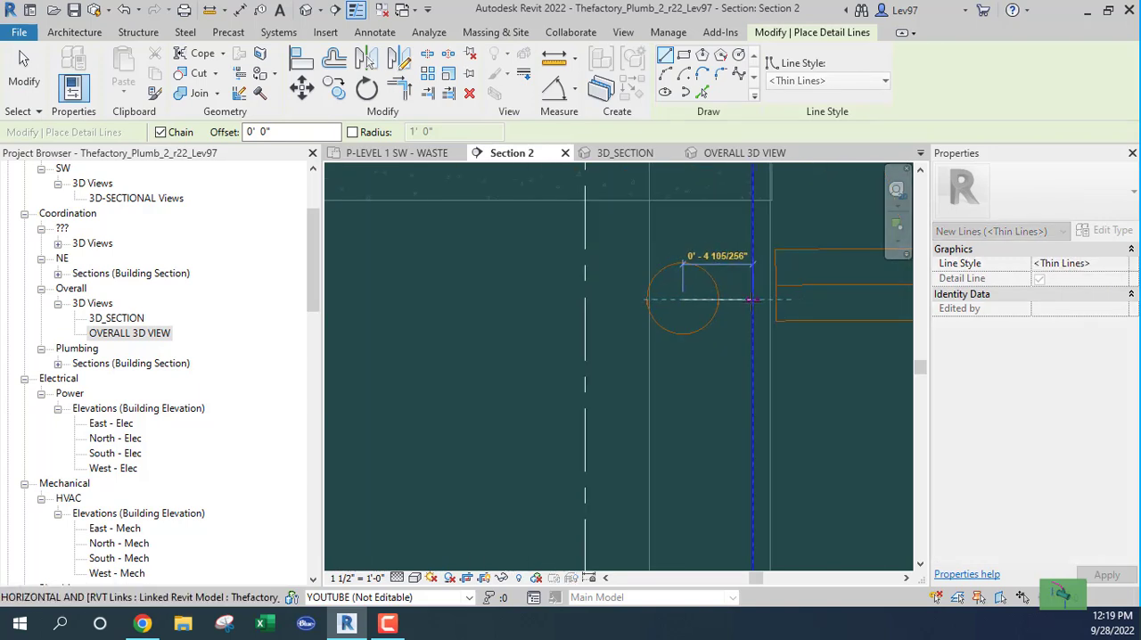
left_click(747, 300)
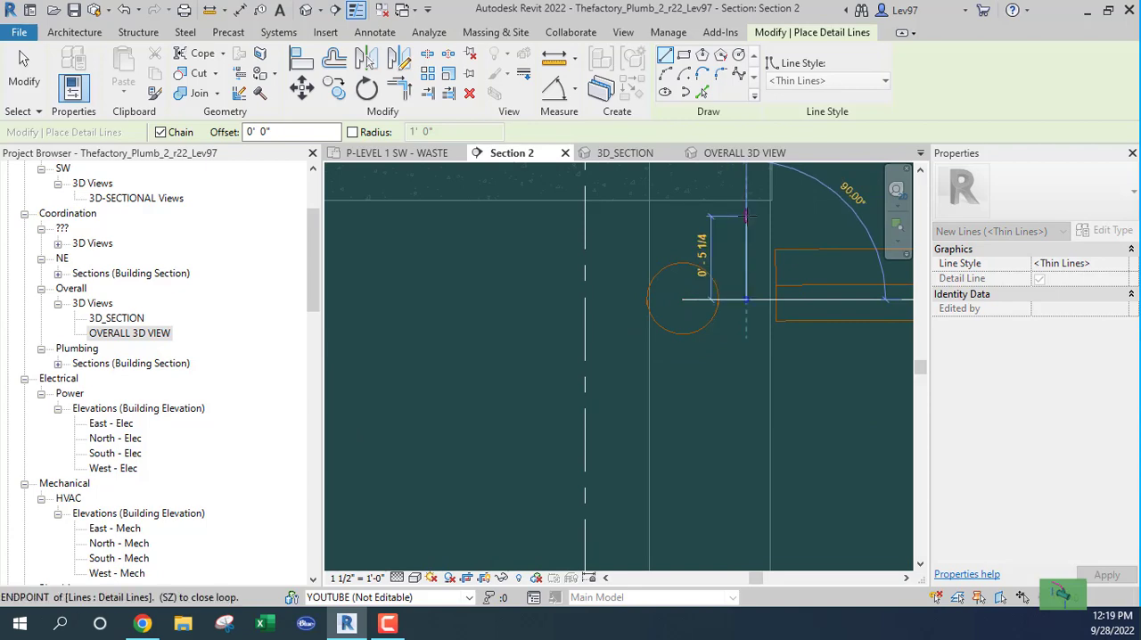
left_click(747, 214)
left_click(682, 216)
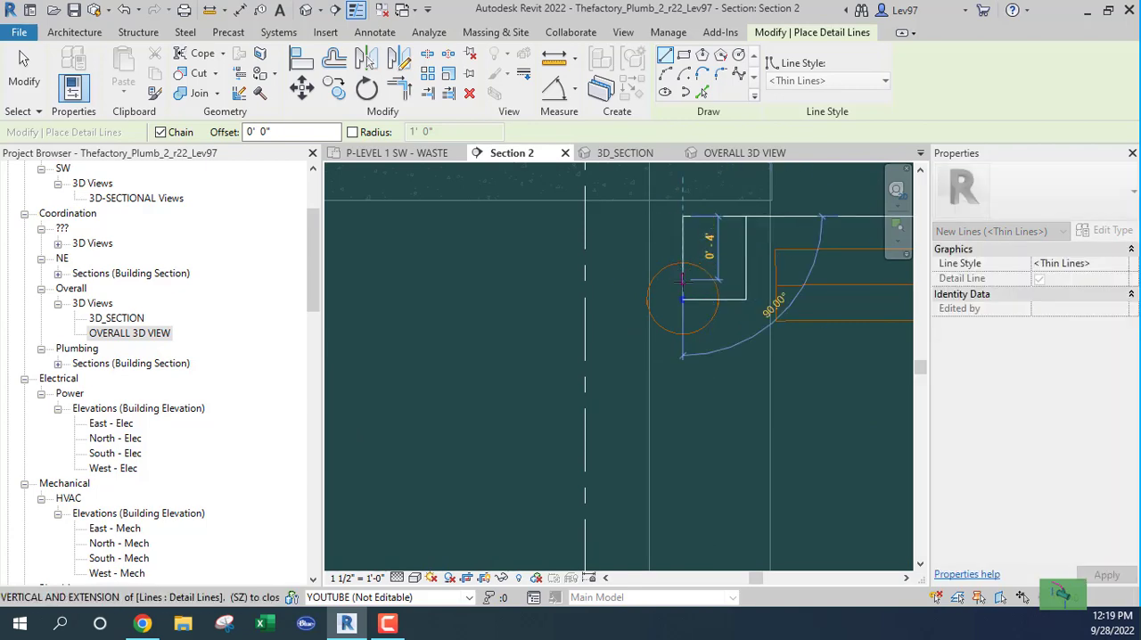
left_click(683, 283)
key("Escape")
key("Escape")
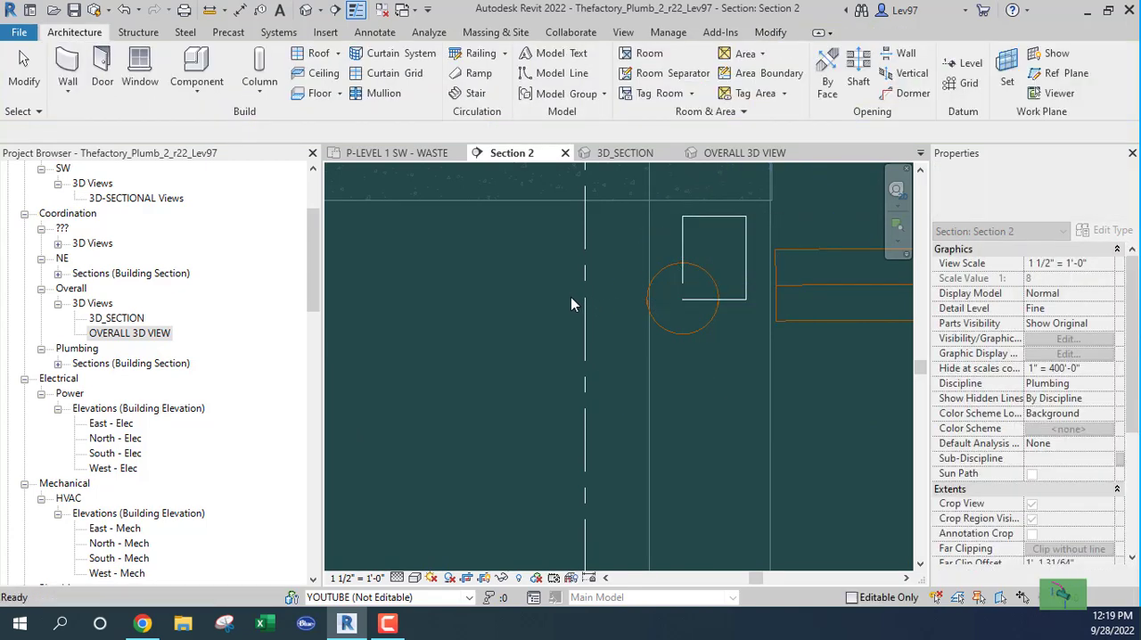
- Extend the 4" branch pipe to the vertical detail line above the waste main's centre
middle_click_drag(551, 309, 519, 319)
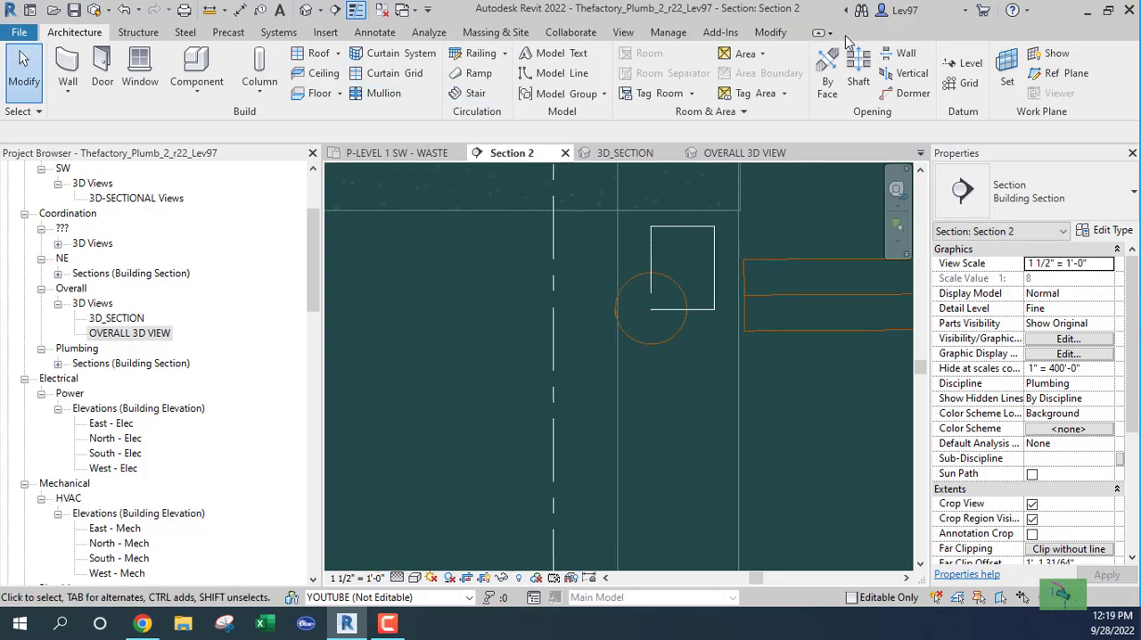
left_click(785, 33)
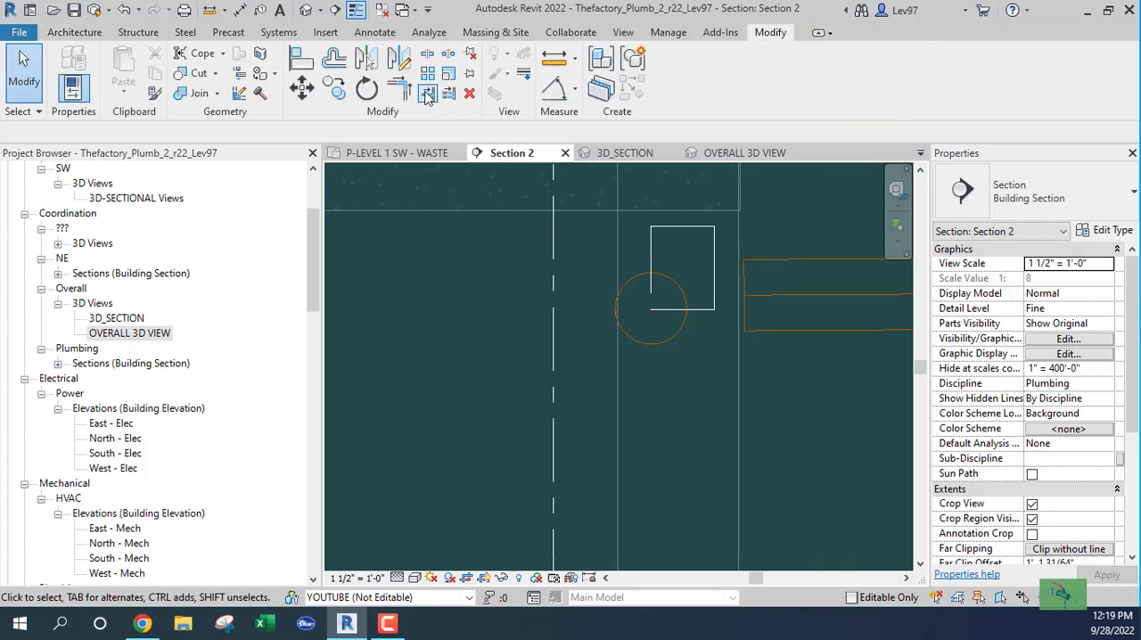
left_click(428, 94)
left_click(652, 245)
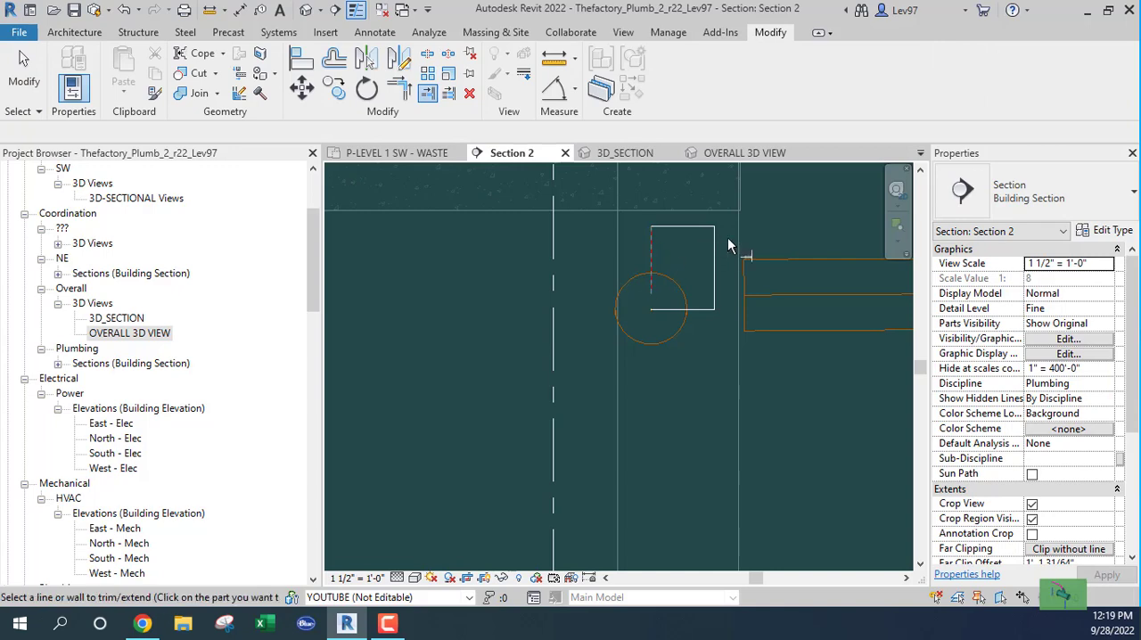
left_click(774, 261)
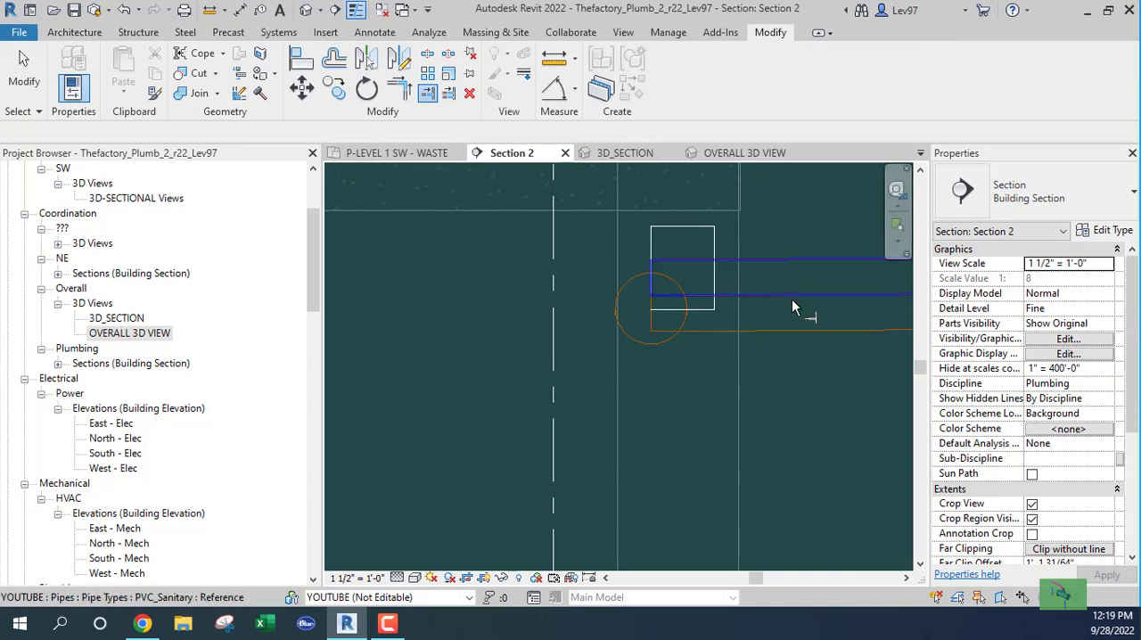
key("Escape")
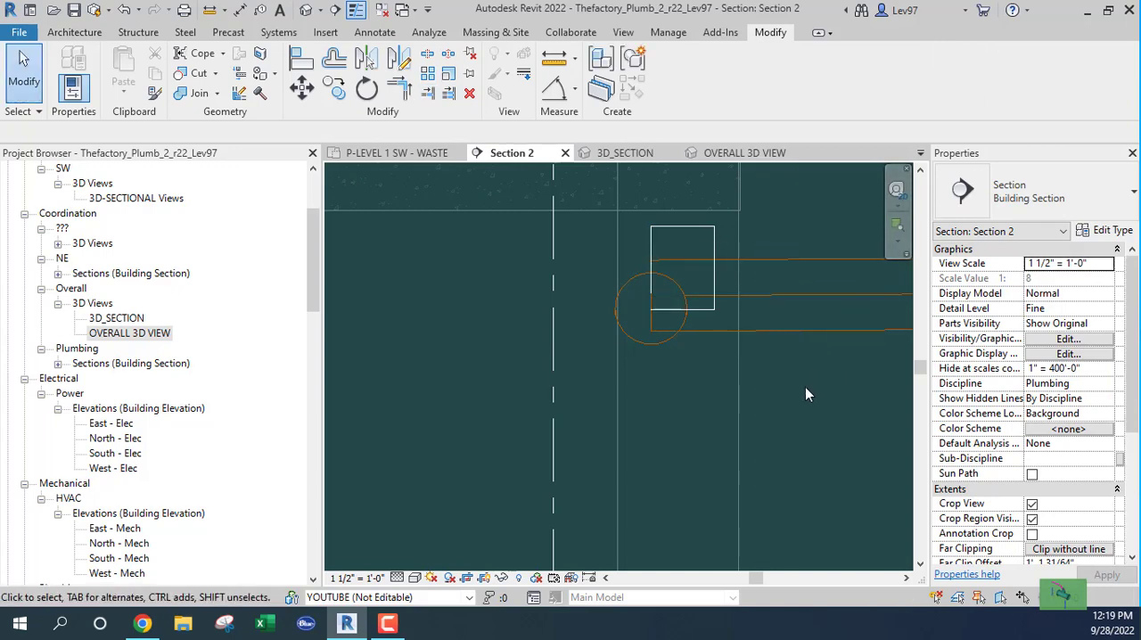
- Nudge the 4" branch pipe down to align its end with the waste main's centre, at middle elevation 14' 0 7/8"
left_click(791, 331)
key("Down")
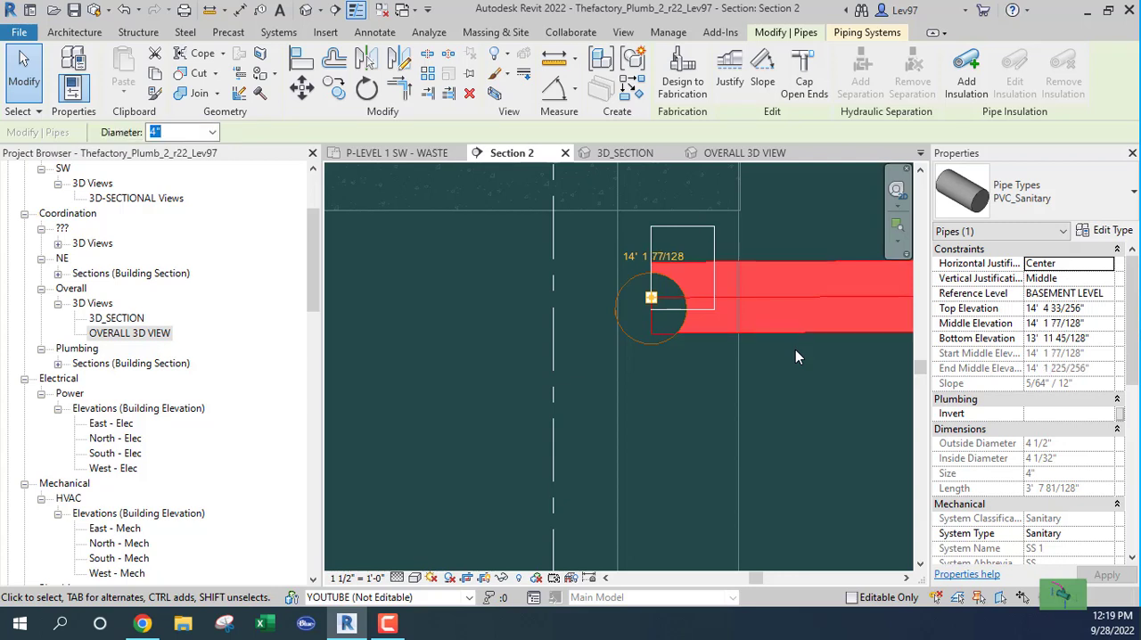
key("Down")
key("Down")
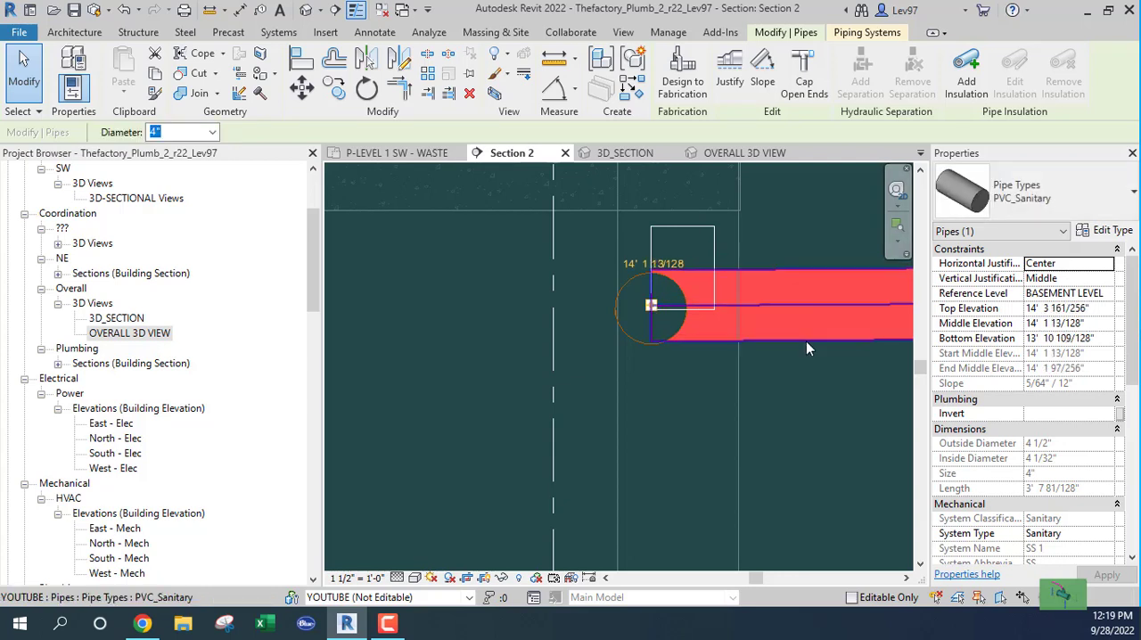
scroll(664, 330, "up", 2)
scroll(659, 309, "up", 2)
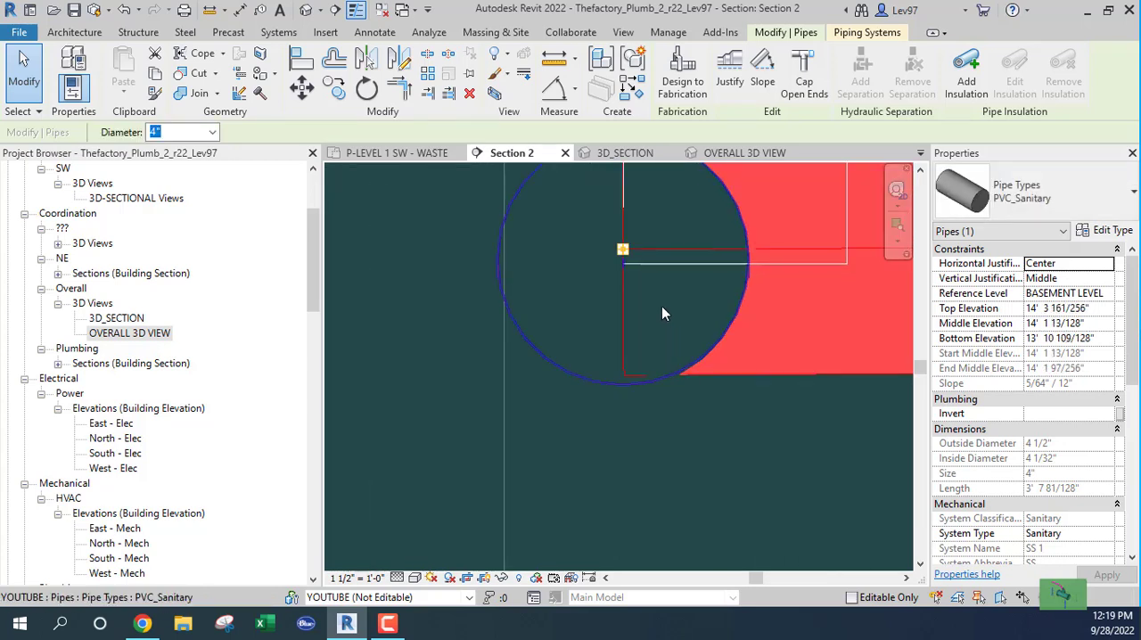
key("Down")
key("Down")
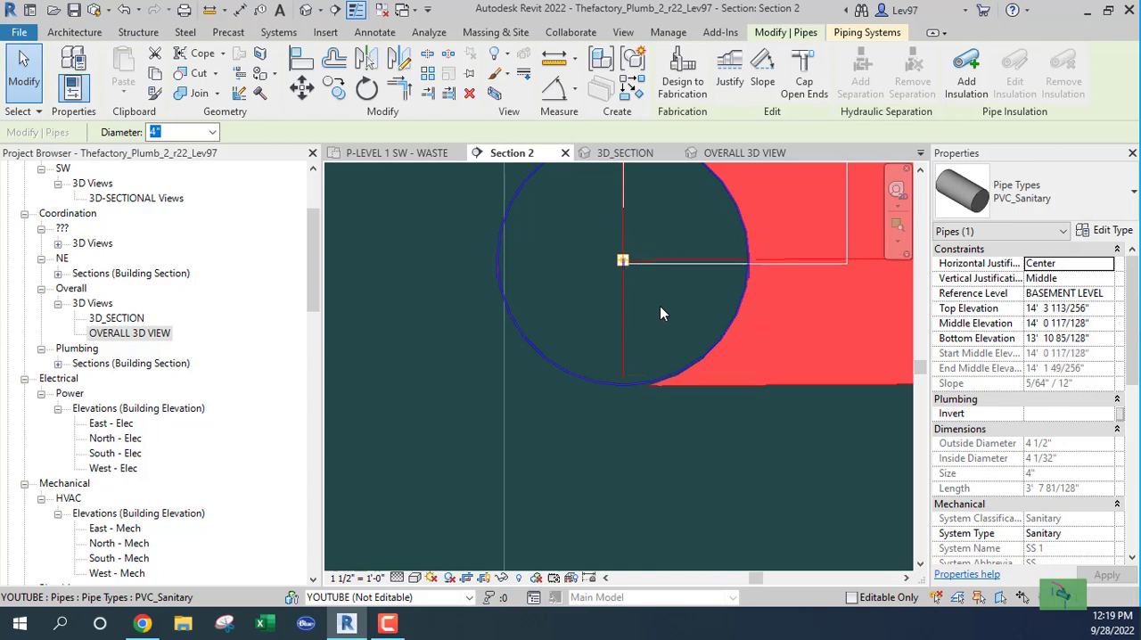
key("Down")
scroll(641, 284, "up", 2)
key("Escape")
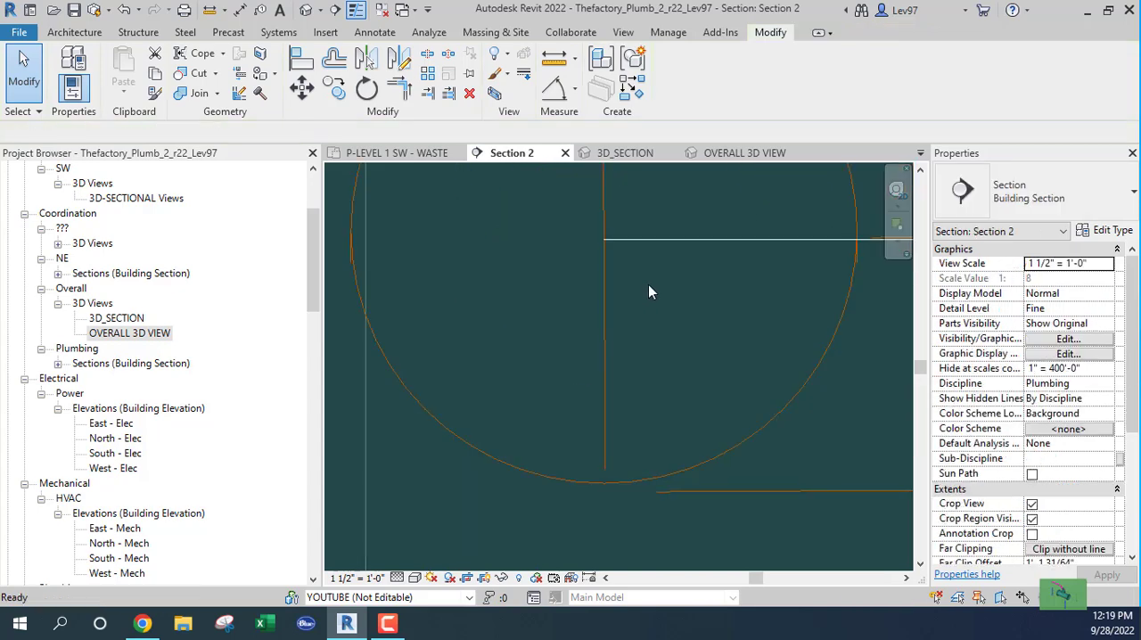
- Shorten the 4" branch pipe back to the vertical detail line on the far side of the rectangle from the waste main
scroll(648, 285, "down", 4)
scroll(664, 339, "down", 2)
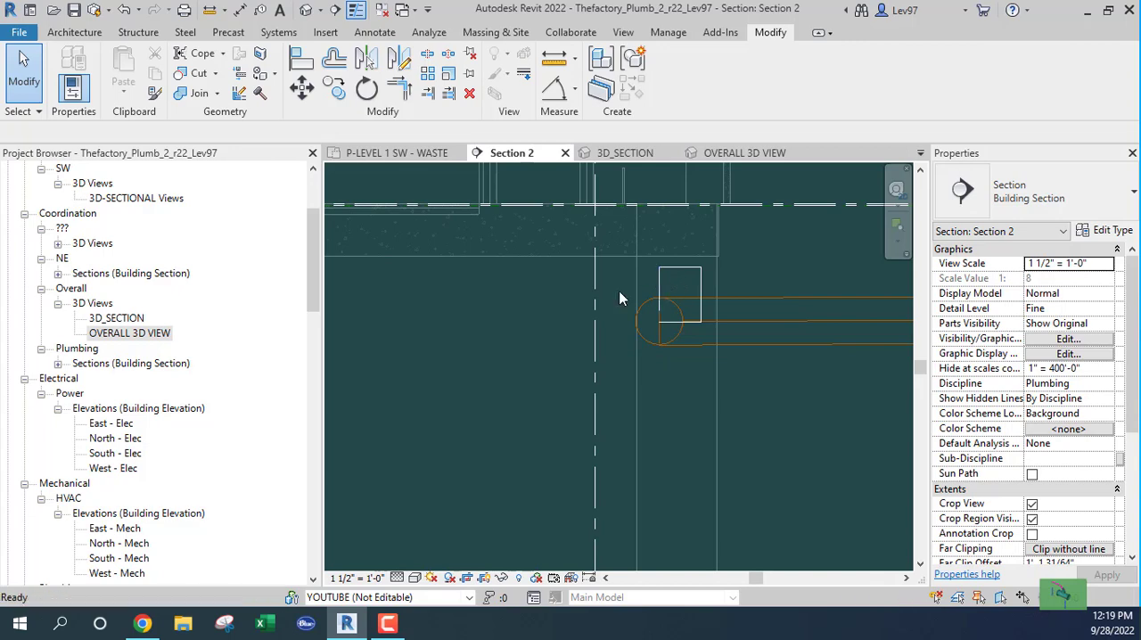
left_click(428, 93)
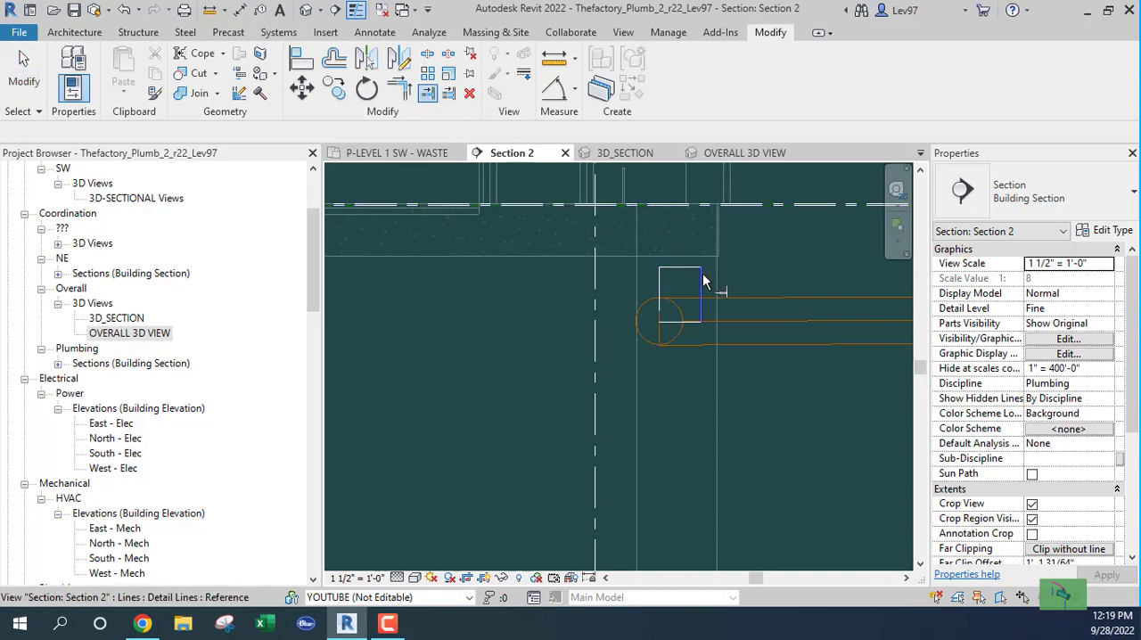
left_click(701, 279)
left_click(749, 301)
key("Escape")
key("Escape")
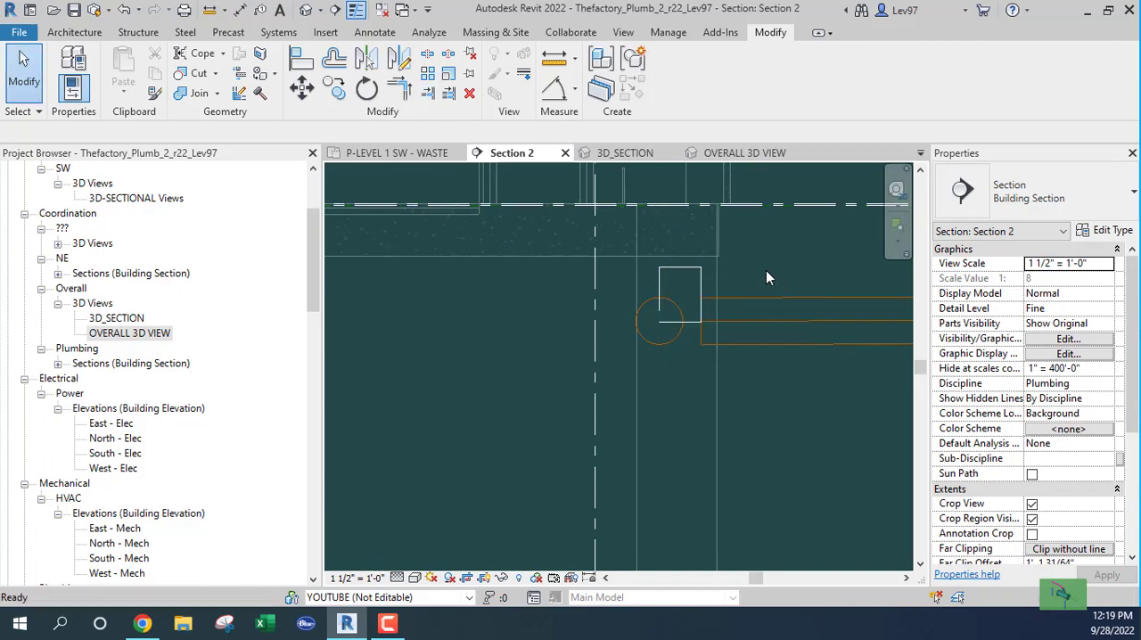
- Delete the chain of reference detail lines beside the waste main in Section 2
key("Tab")
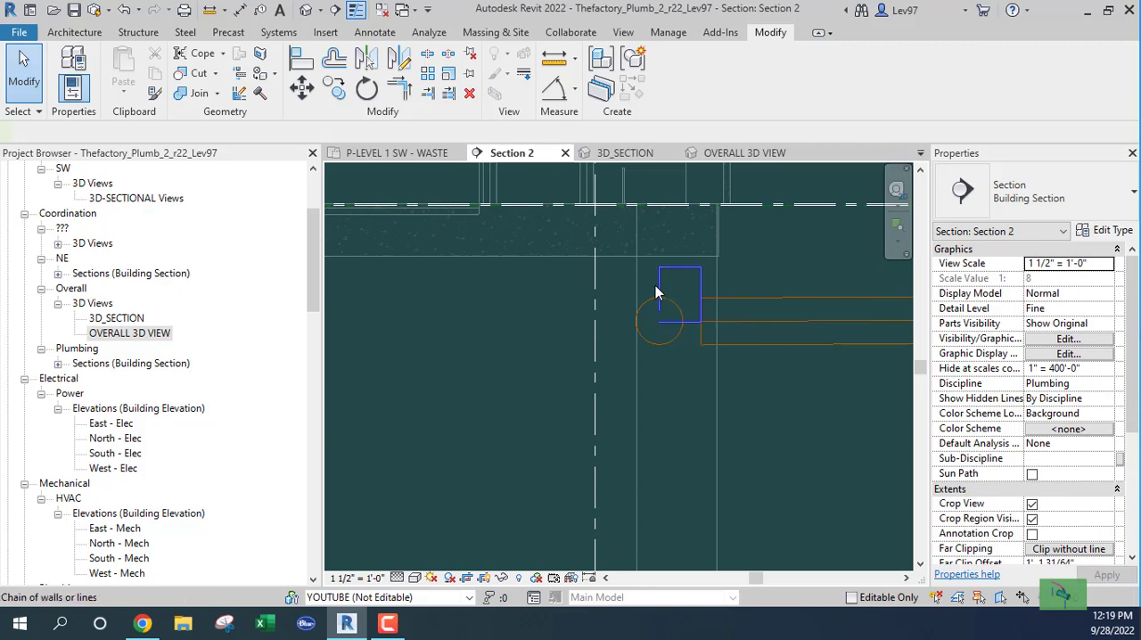
left_click(658, 289)
key("Delete")
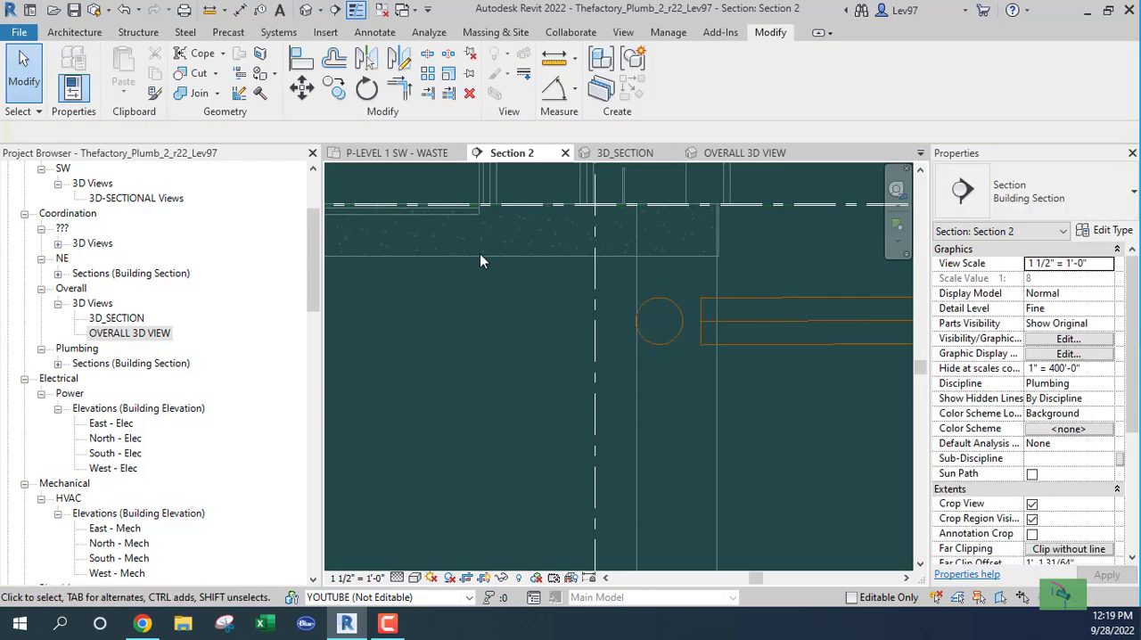
- In the P-LEVEL 1 SW - WASTE plan, extend the 4" branch's west end to connect to the north-south waste main
left_click(416, 152)
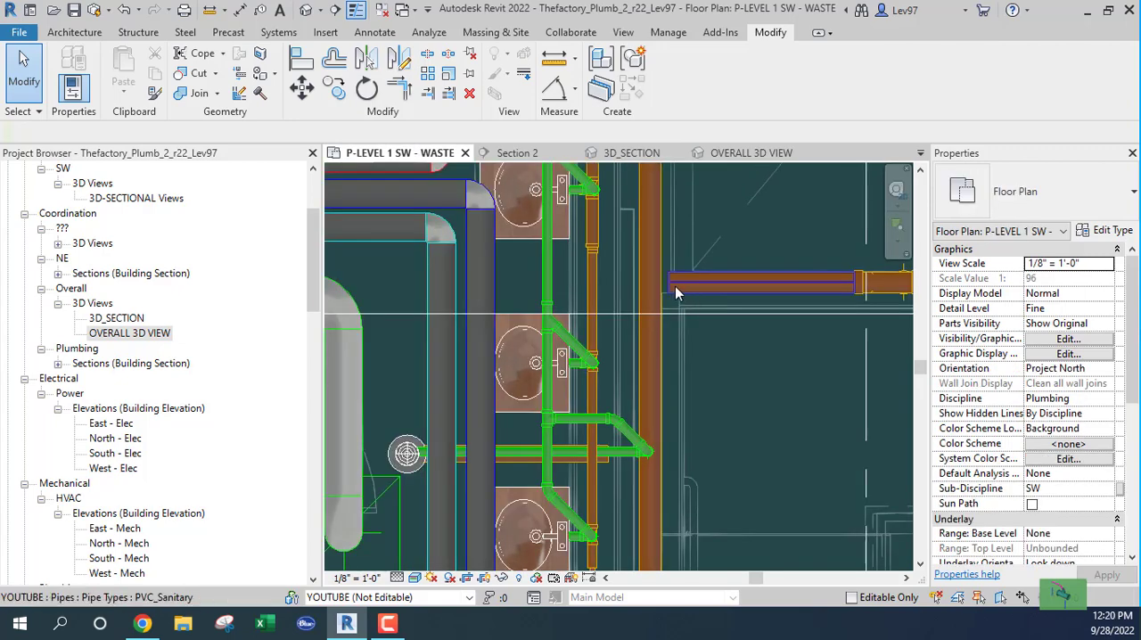
left_click(680, 289)
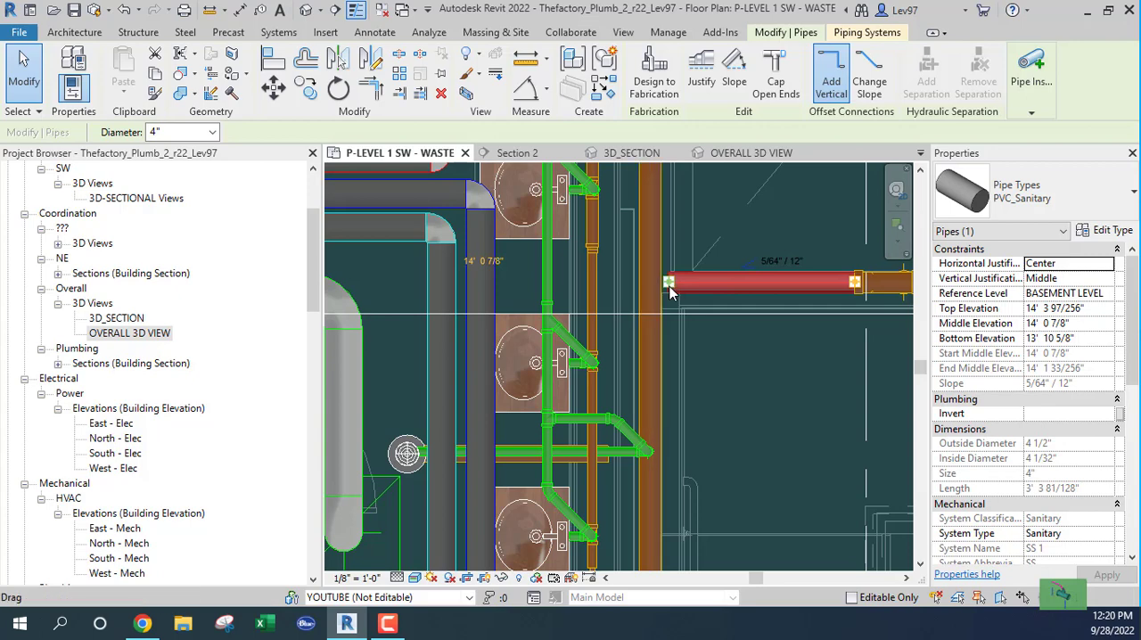
left_click_drag(671, 287, 649, 283)
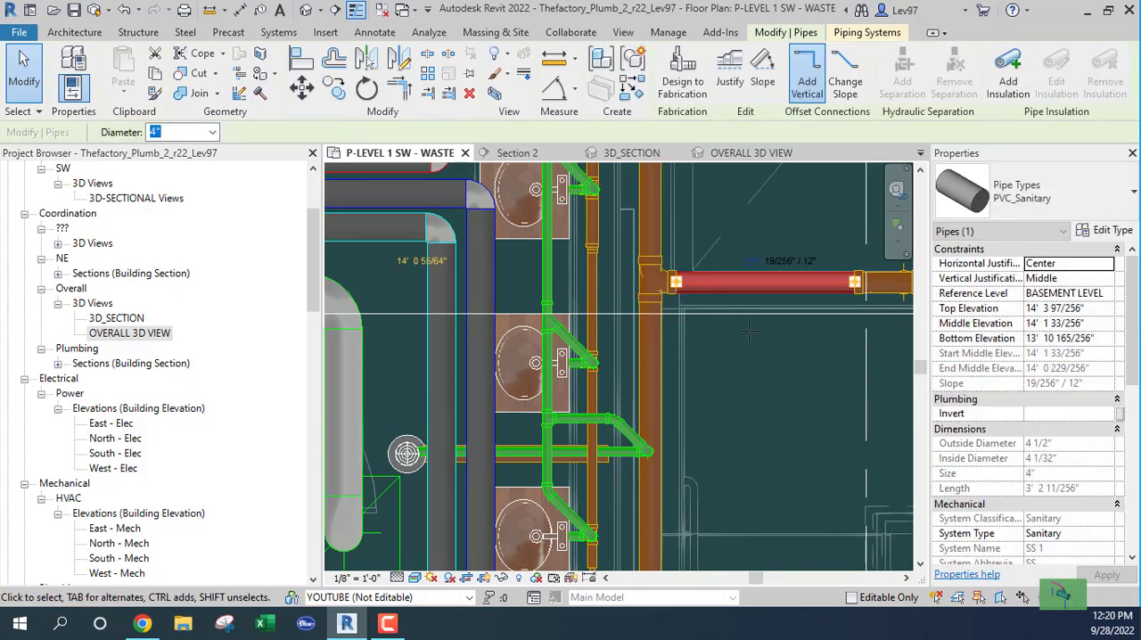
left_click(584, 286)
- Change the reducing sanitary tee joining the 4" branch to the waste main to Wye Combination with 8th Bend - PVC - Sch 40 - DWV Standard
left_click(653, 278)
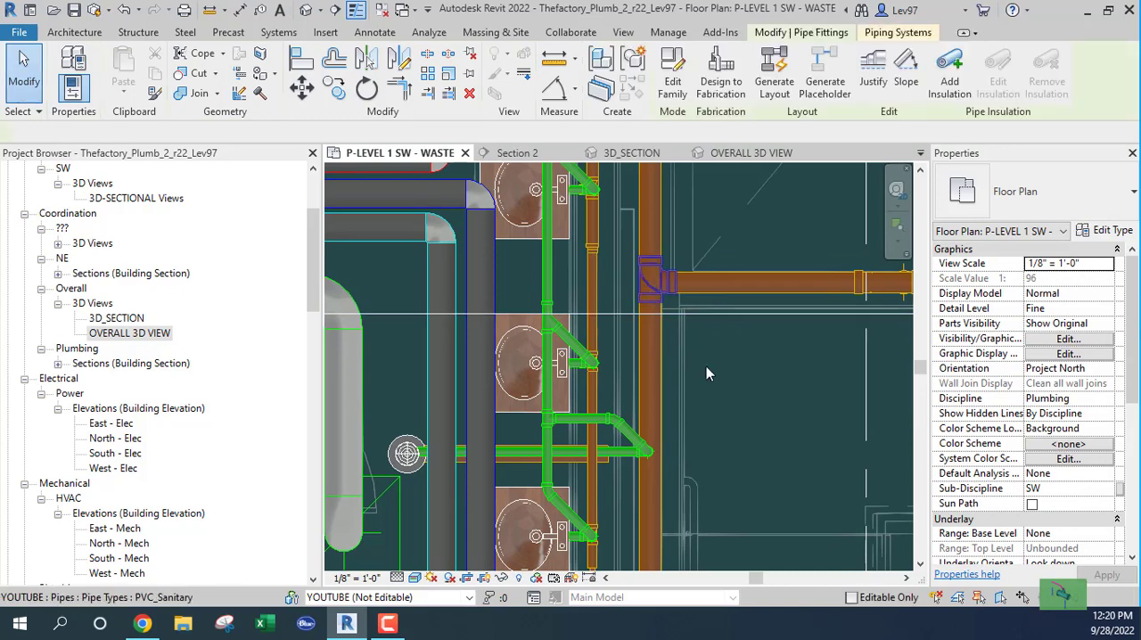
left_click(1108, 185)
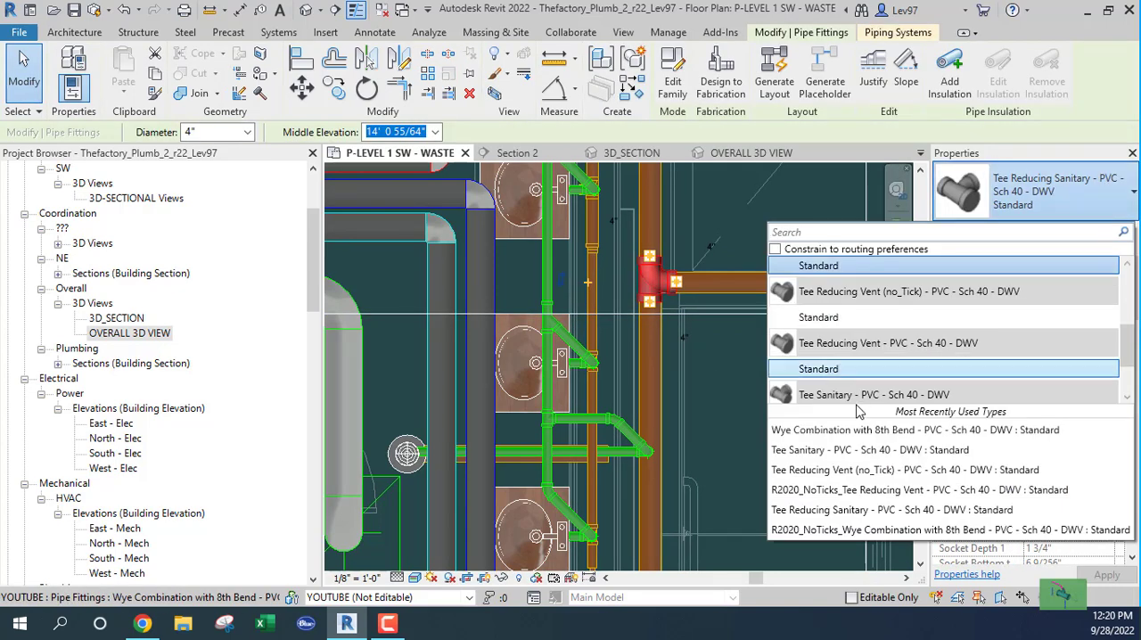
scroll(847, 403, "down", 2)
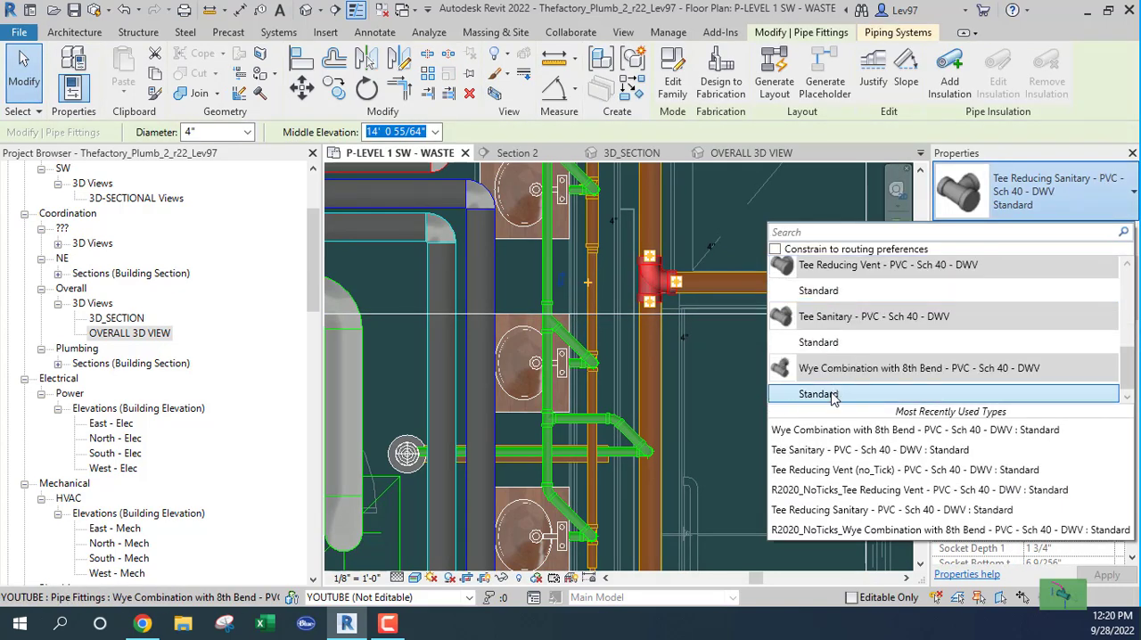
left_click(834, 394)
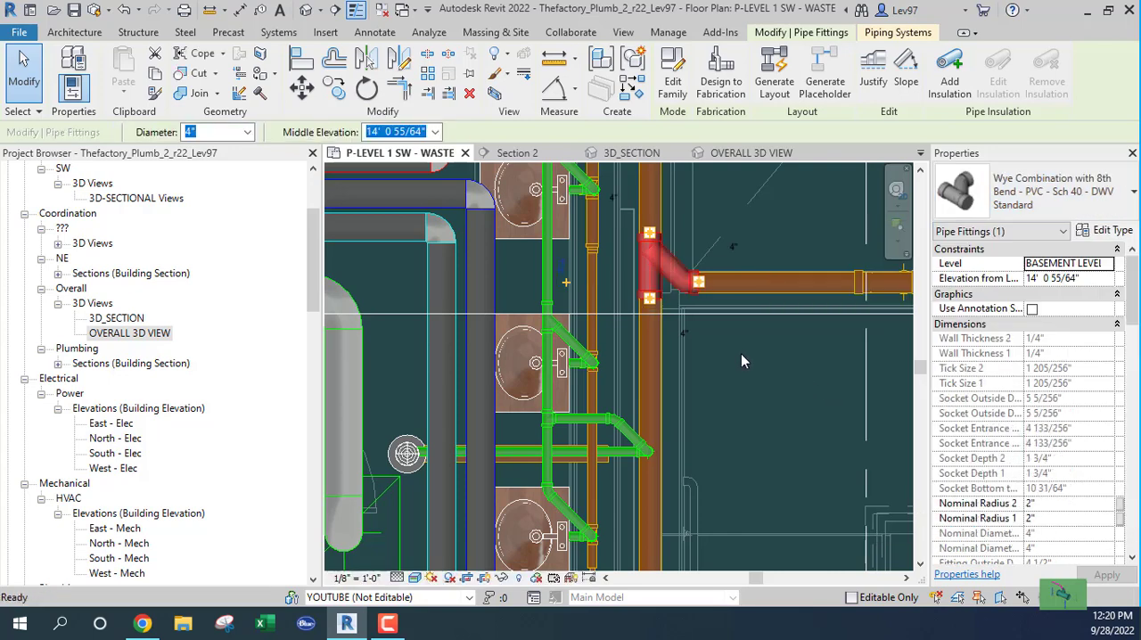
left_click(742, 358)
- Check the properties of the 4" sanitary pipe segment at the north end of the central waste main, including its flow data
scroll(743, 360, "down", 3)
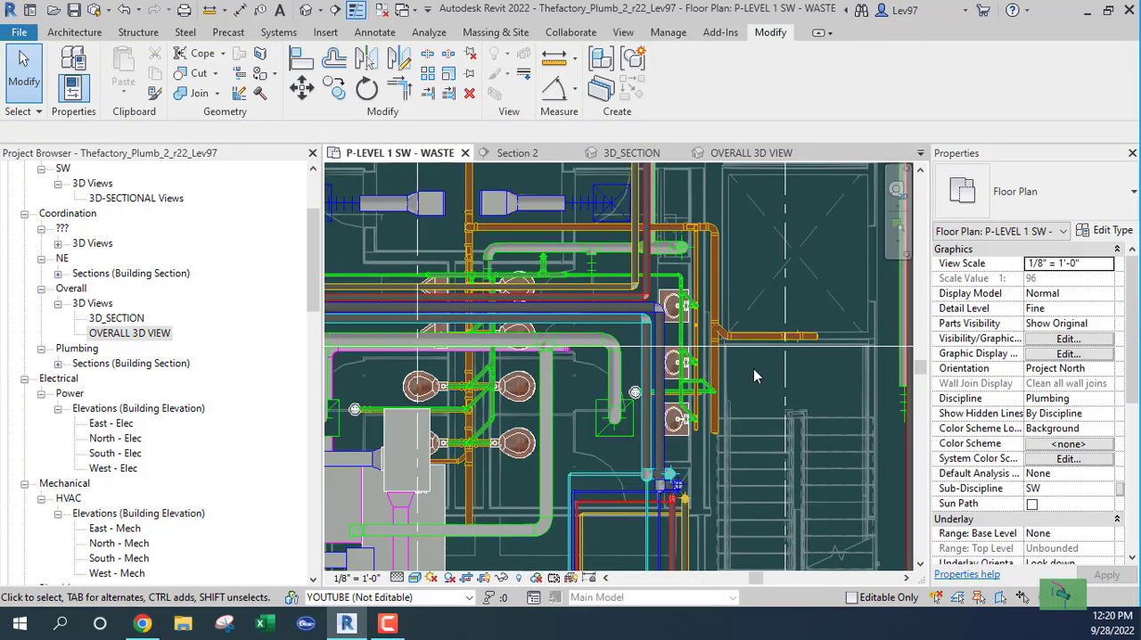
middle_click_drag(514, 234, 590, 382)
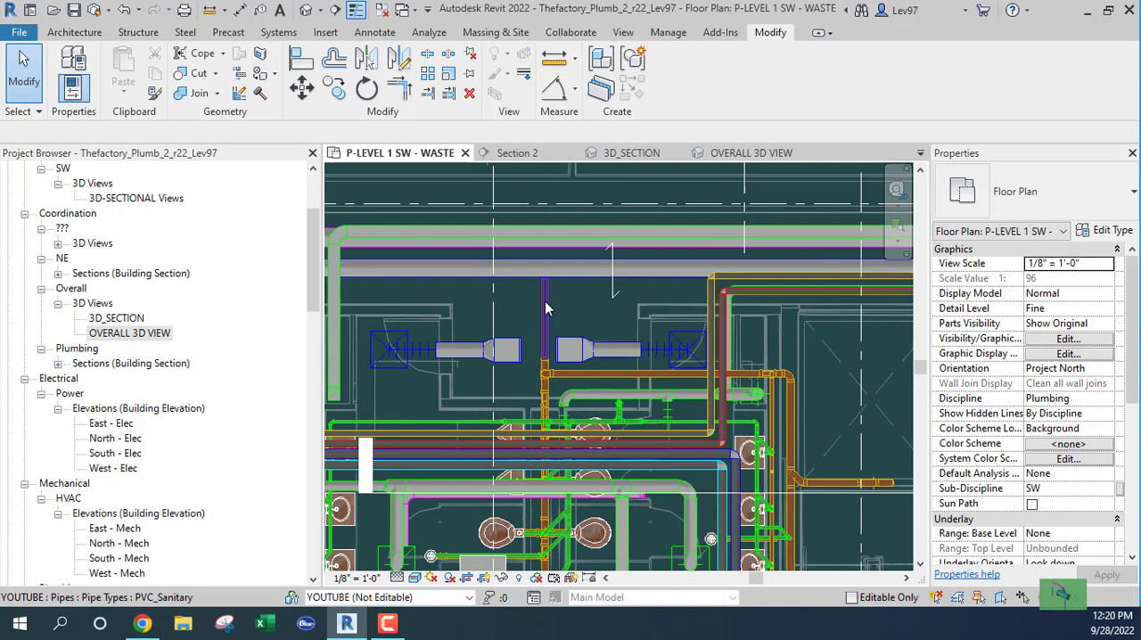
left_click(544, 300)
scroll(1032, 383, "down", 5)
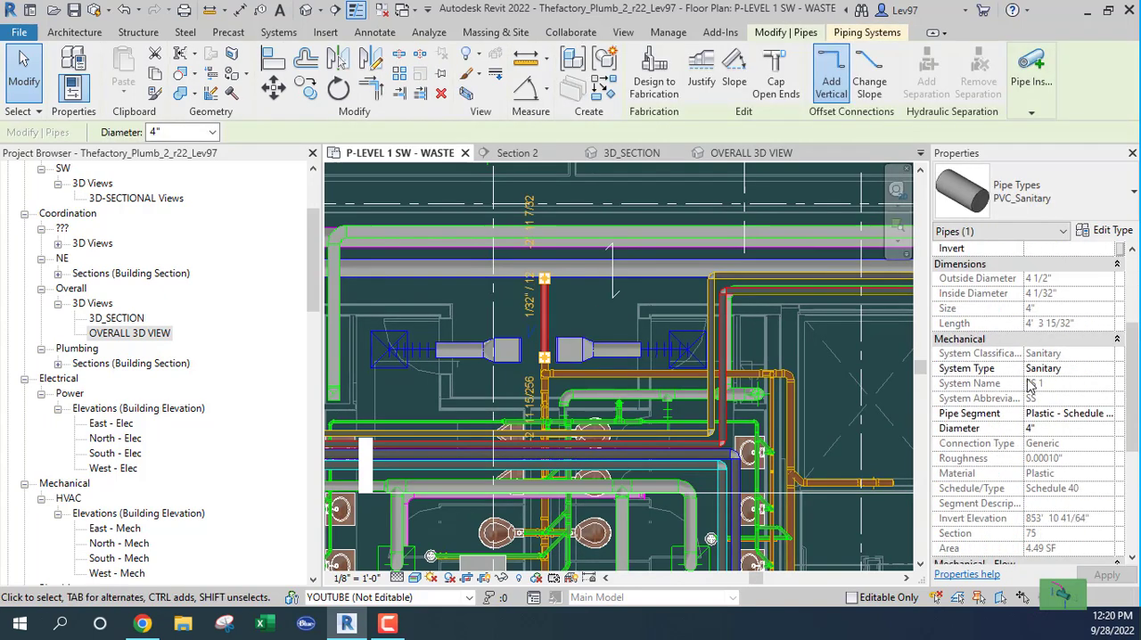
scroll(1031, 384, "down", 3)
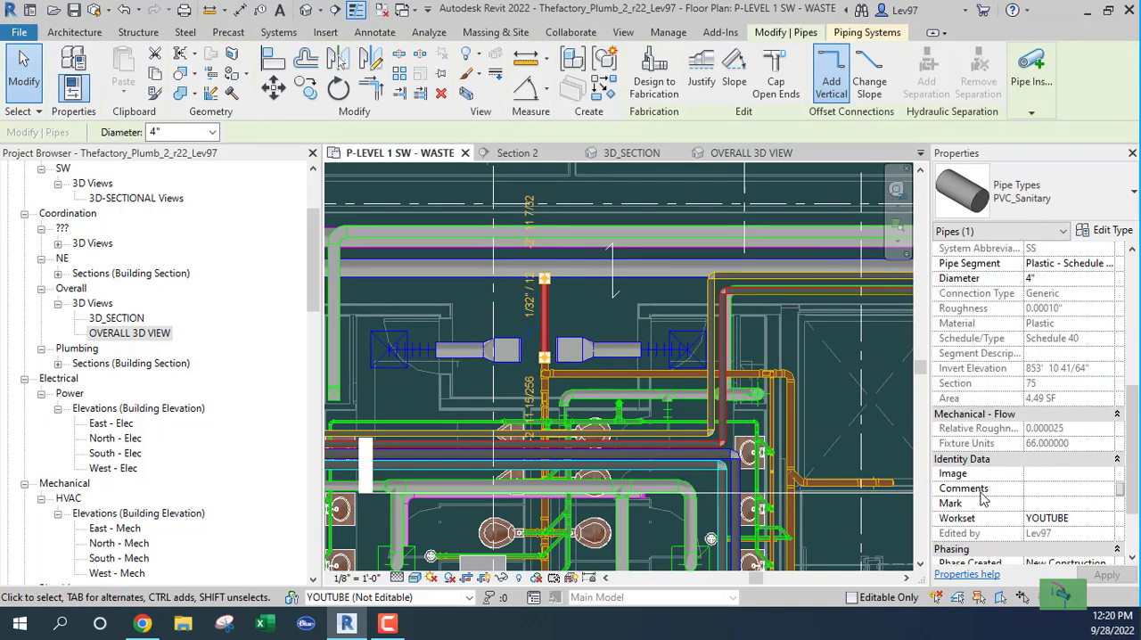
left_click(594, 314)
- Examine the waste piping routes across the Level 1 SW plan, from the lavatory branches to the north end of the central main
scroll(549, 290, "up", 2)
scroll(609, 377, "up", 2)
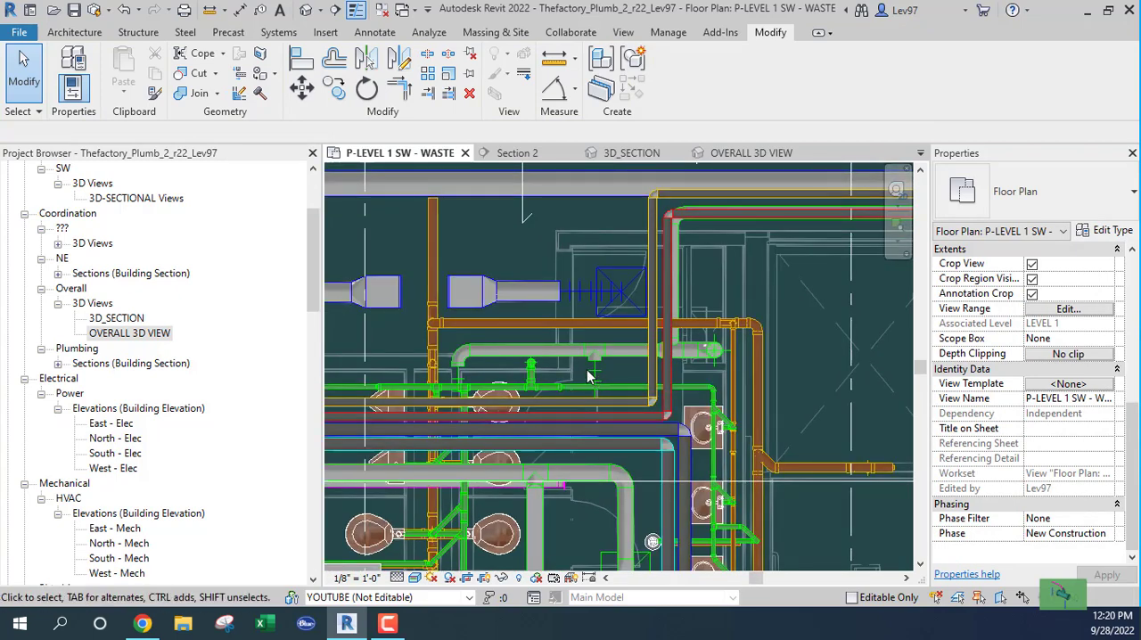
scroll(669, 350, "up", 1)
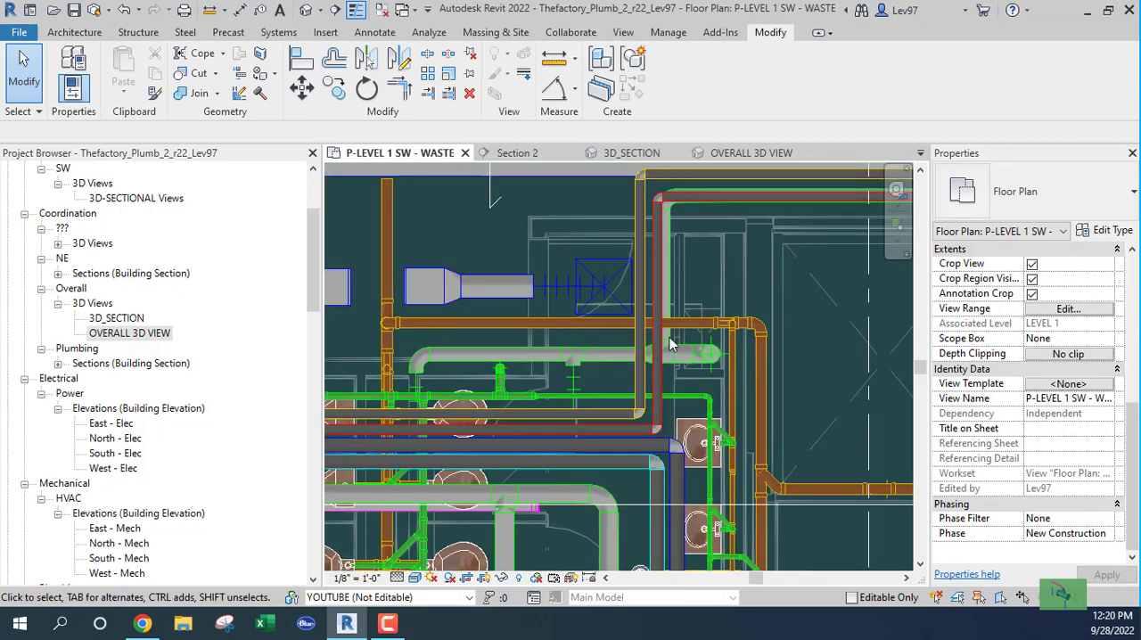
scroll(672, 345, "down", 1)
scroll(624, 361, "down", 1)
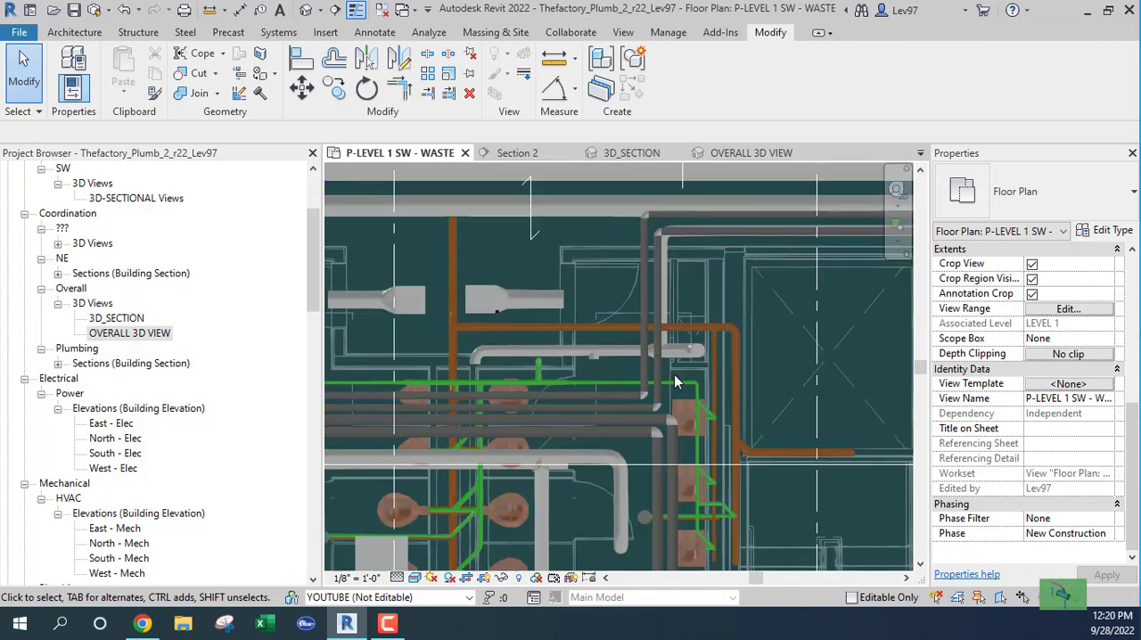
middle_click_drag(560, 380, 758, 300)
middle_click_drag(649, 337, 770, 258)
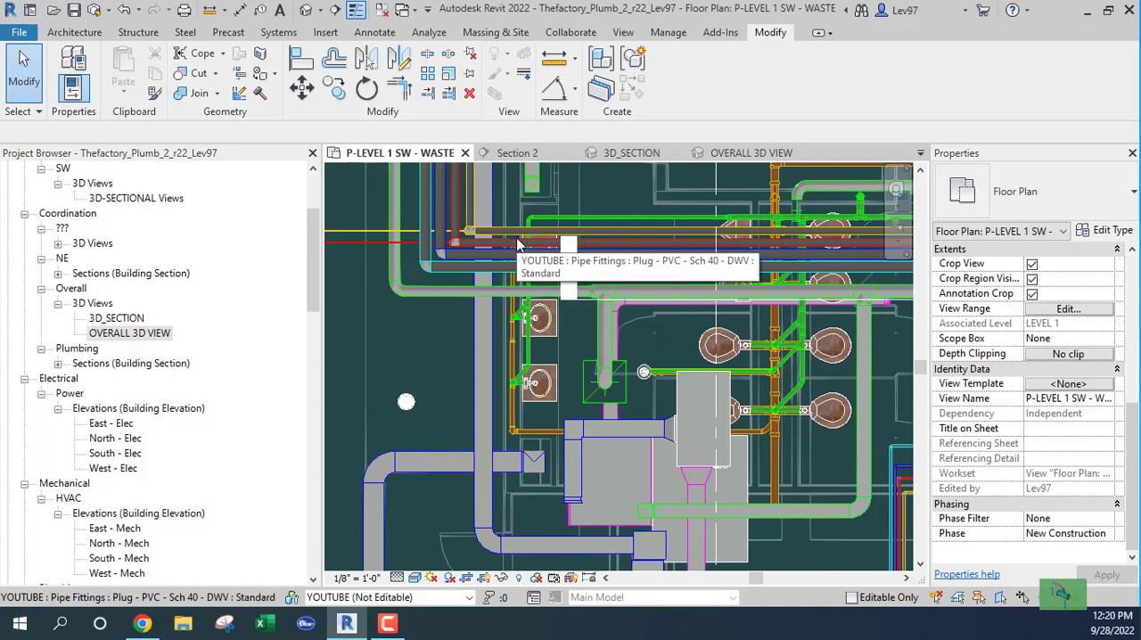
middle_click_drag(520, 262, 483, 406)
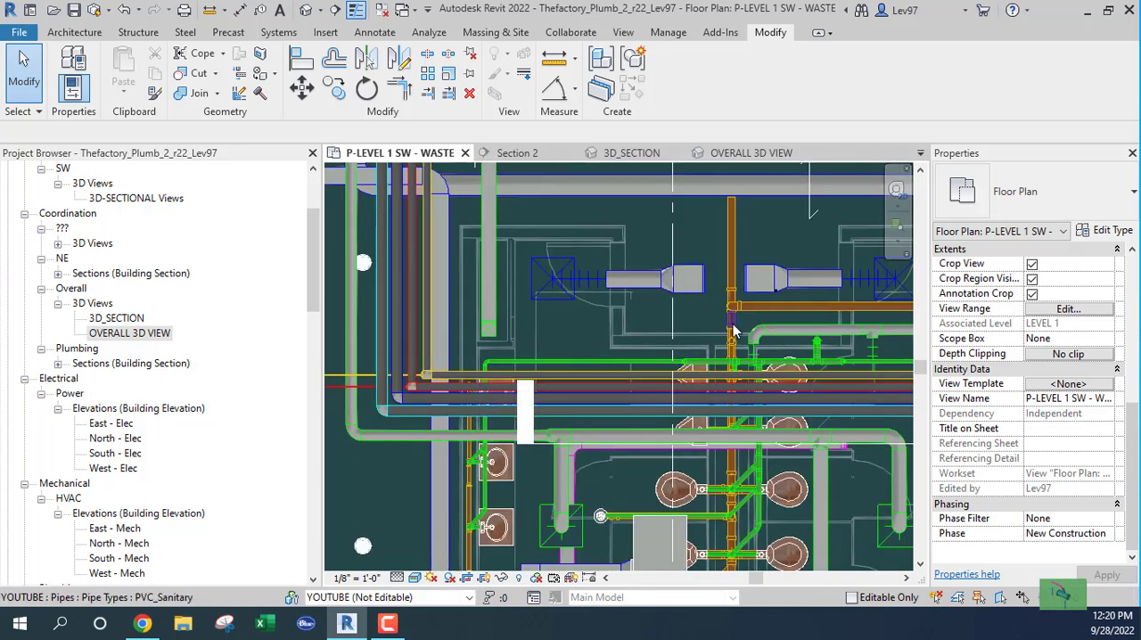
scroll(753, 328, "up", 1)
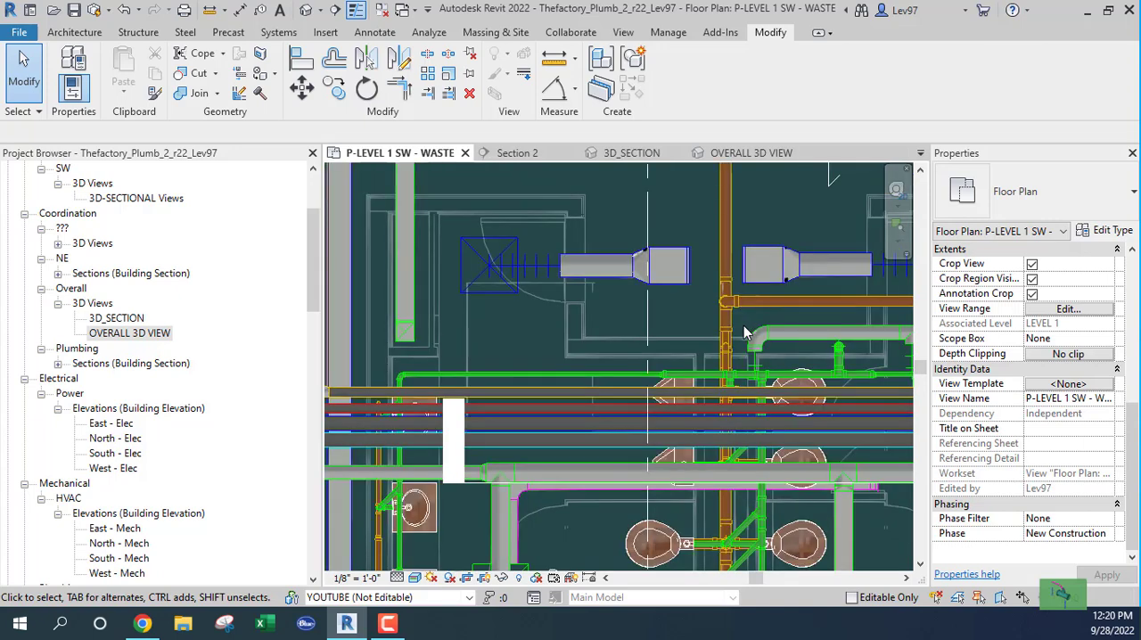
scroll(744, 326, "down", 1)
middle_click_drag(743, 328, 612, 391)
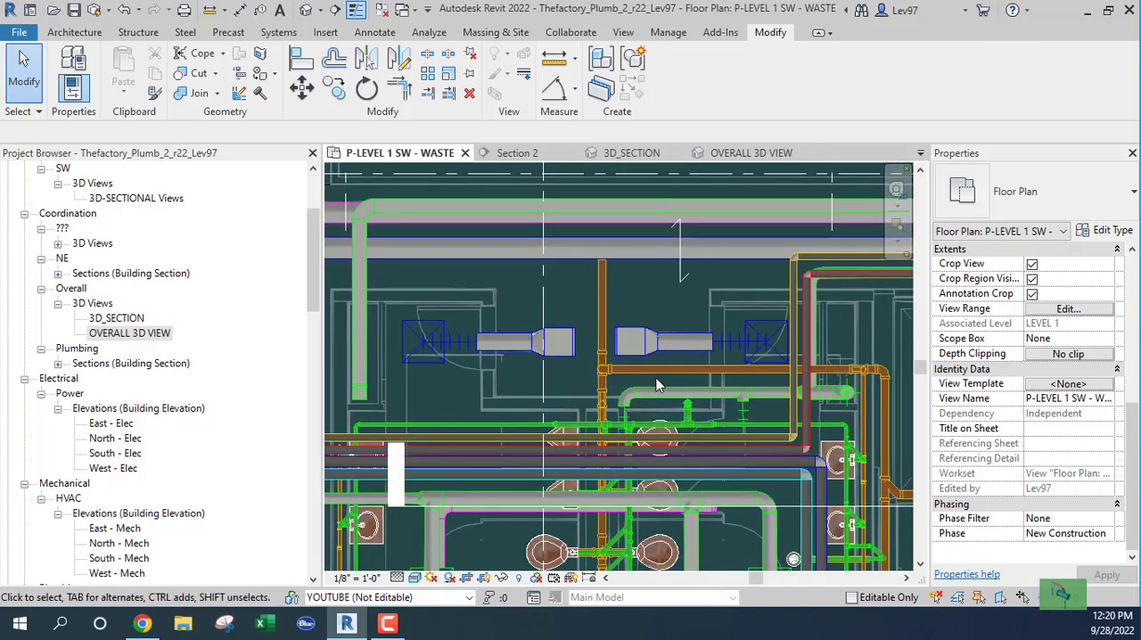